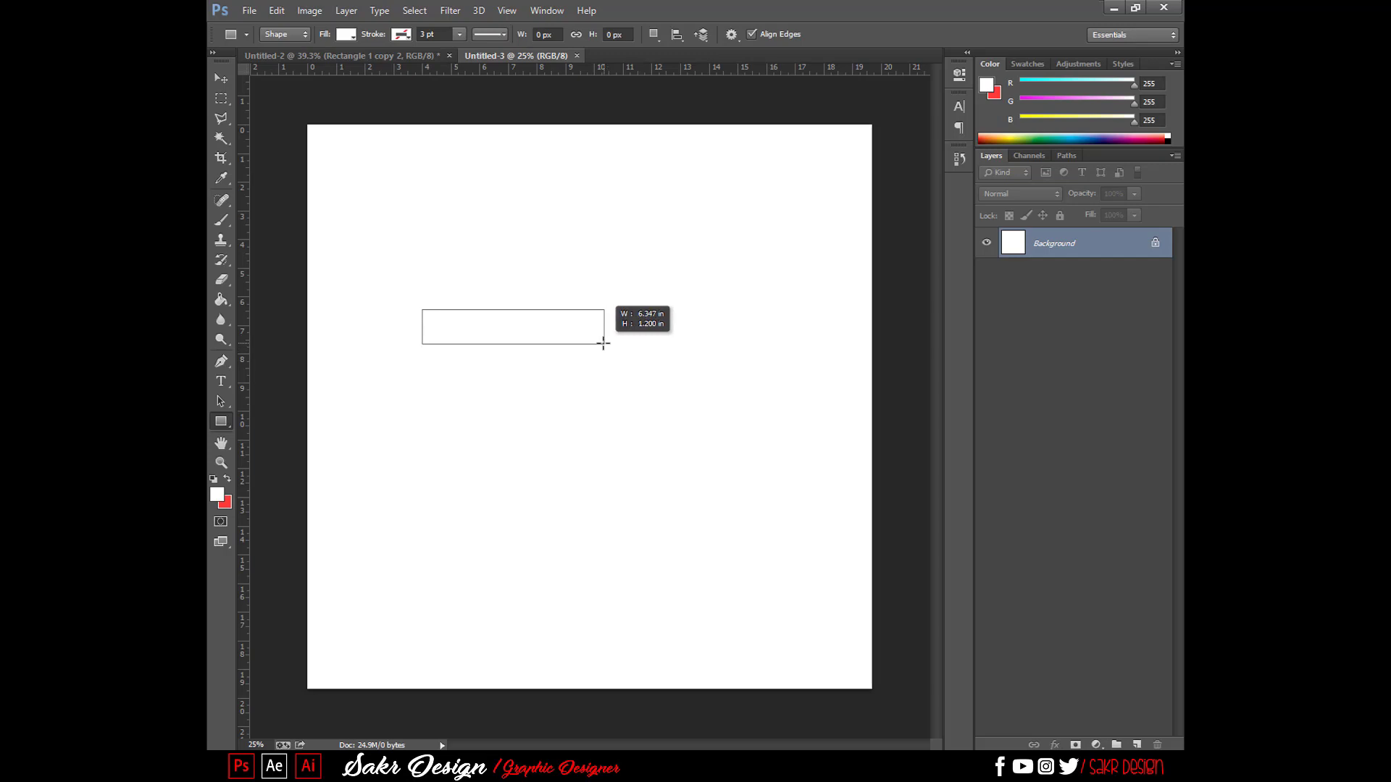
- Draw a rectangle about 920 by 180 px and give it a red Color Overlay
drag(601, 344, 597, 344)
key(v)
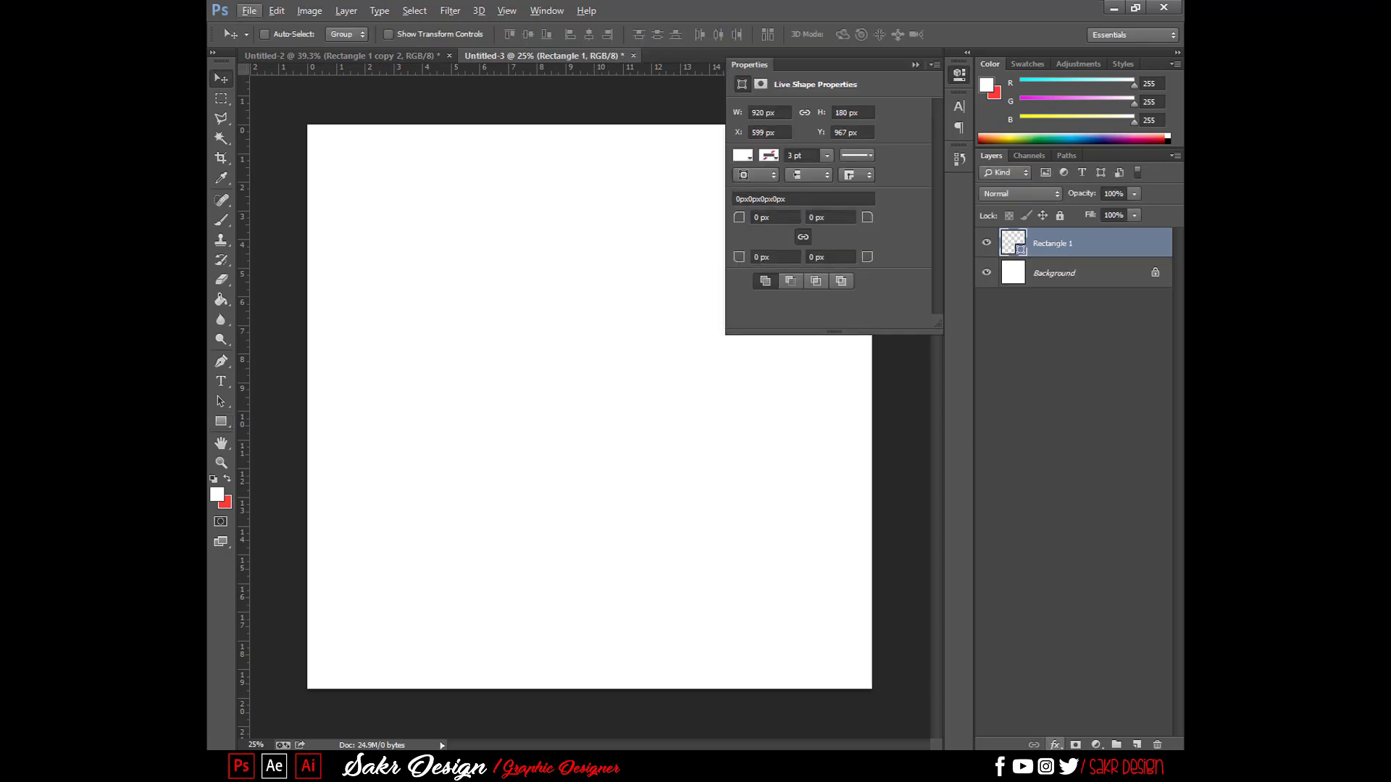
click(1055, 745)
click(1043, 658)
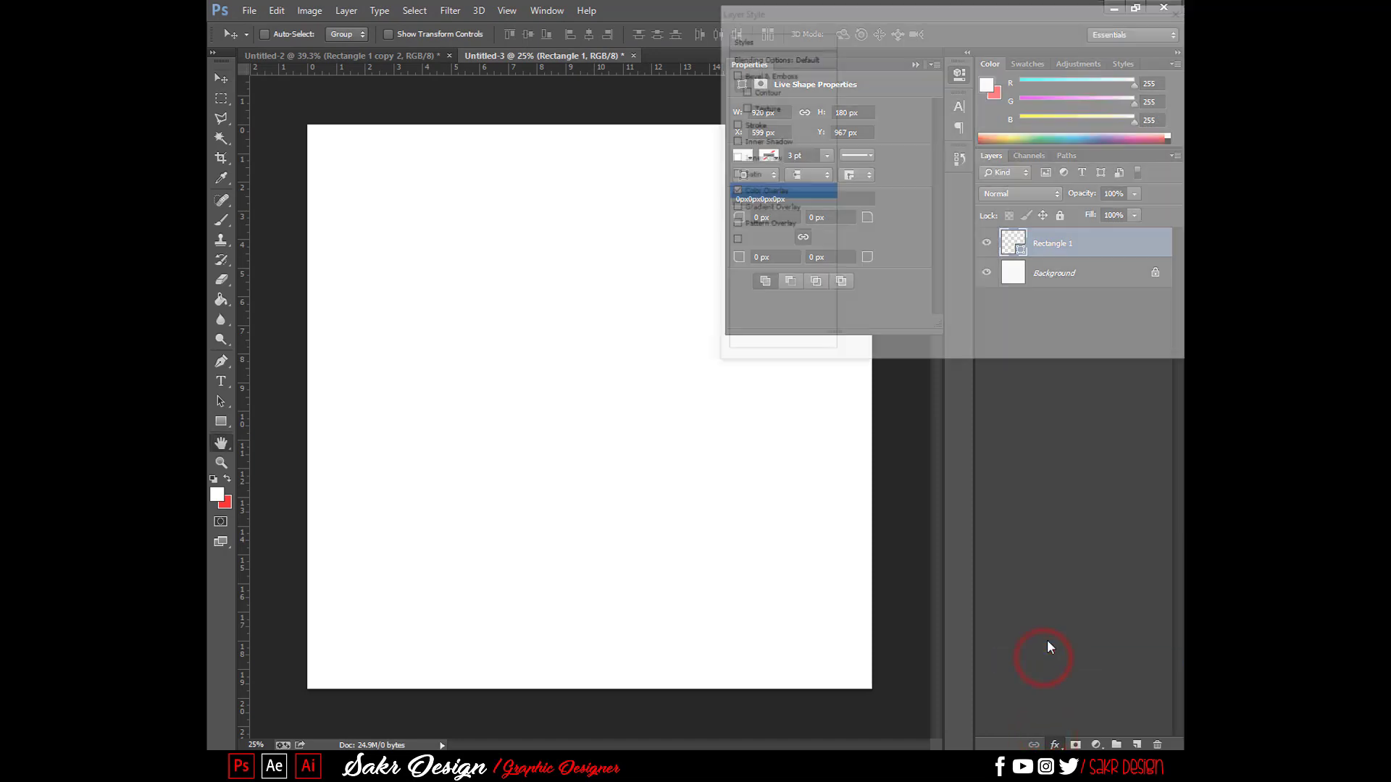
key(Return)
- Duplicate the red bar twice below the original and stretch the middle copy to about 352 px high
drag(543, 326, 551, 437)
drag(551, 438, 562, 378)
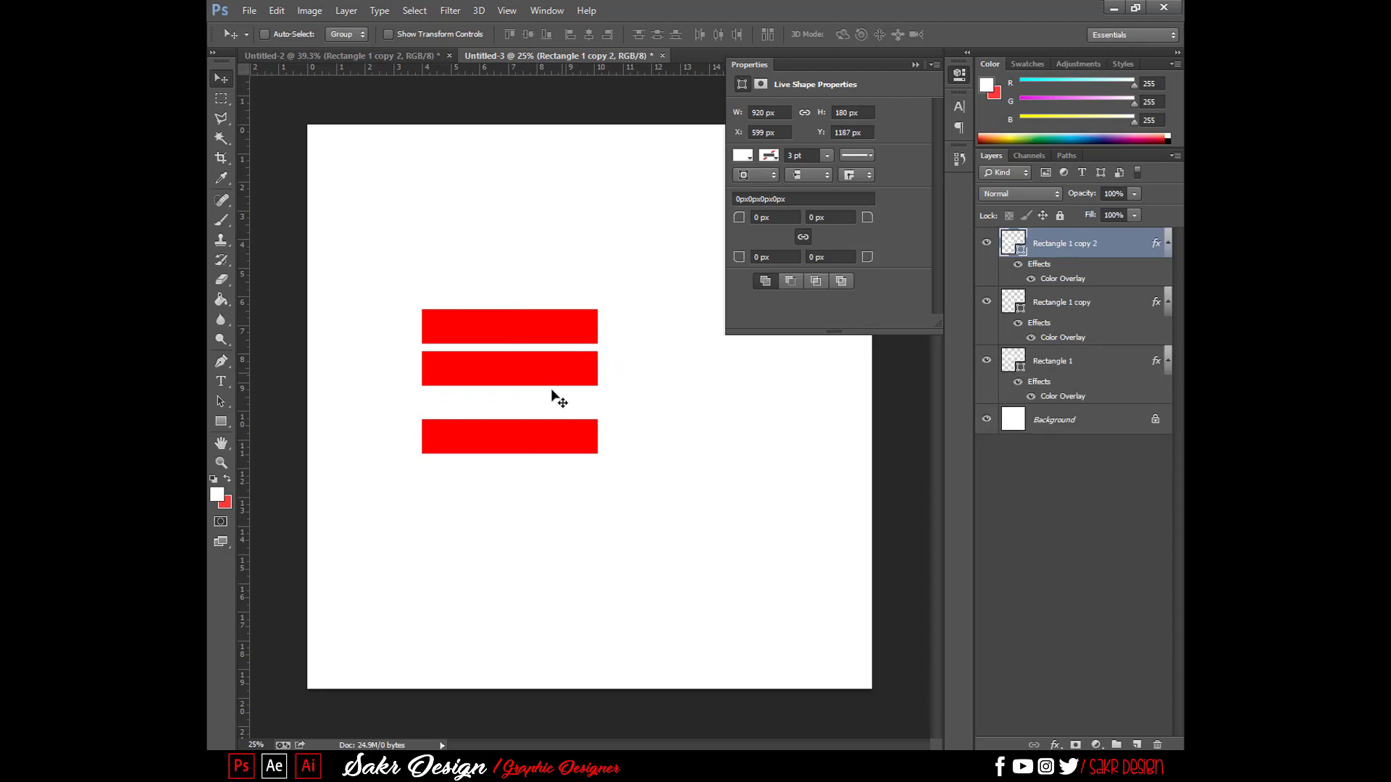
key(ctrl+t)
mouse_move(510, 385)
mouse_down()
mouse_move(512, 437)
mouse_move(511, 411)
mouse_up()
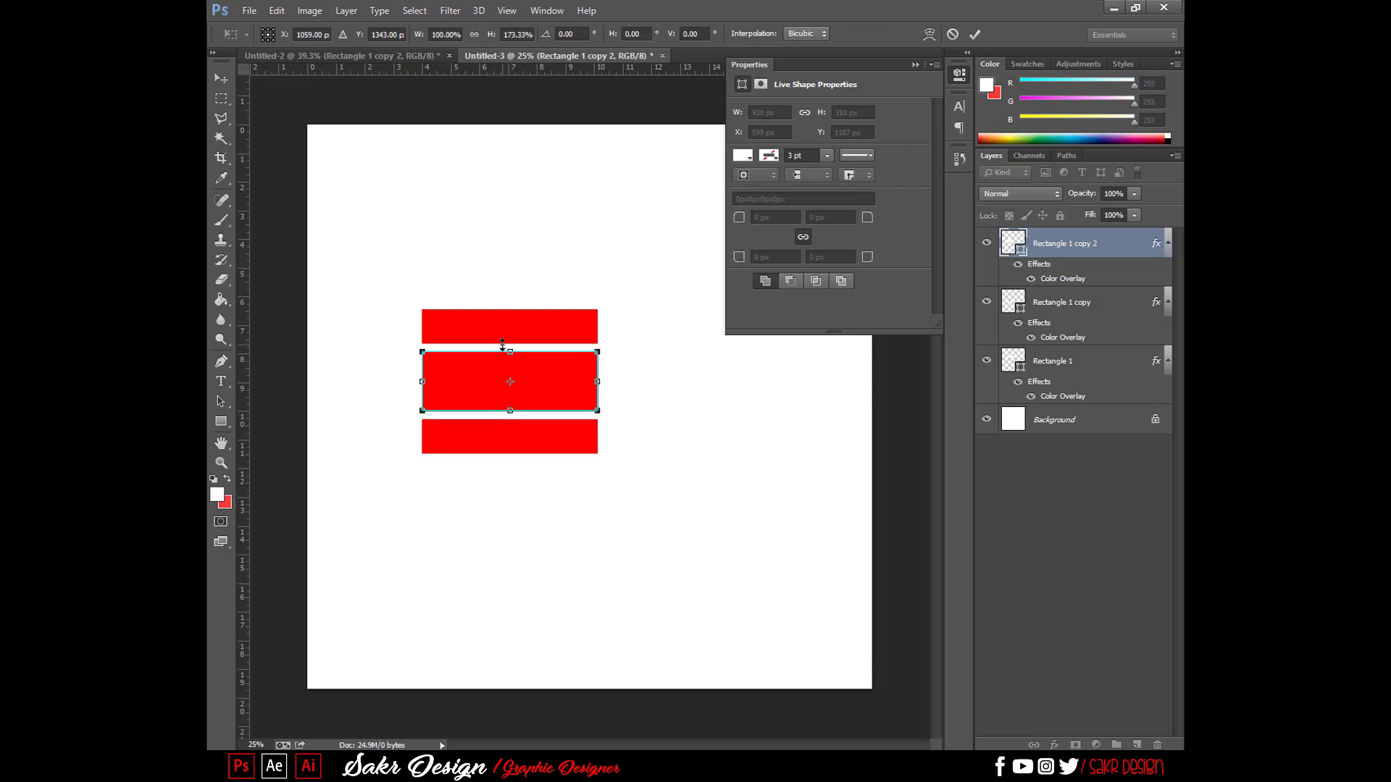
drag(502, 345, 510, 340)
- Nudge the middle bar down slightly to balance its gaps with the upper and lower bars, applying the transform
key(Down)
key(Down)
key(Down)
key(Down)
key(Down)
key(Down)
key(Down)
key(Down)
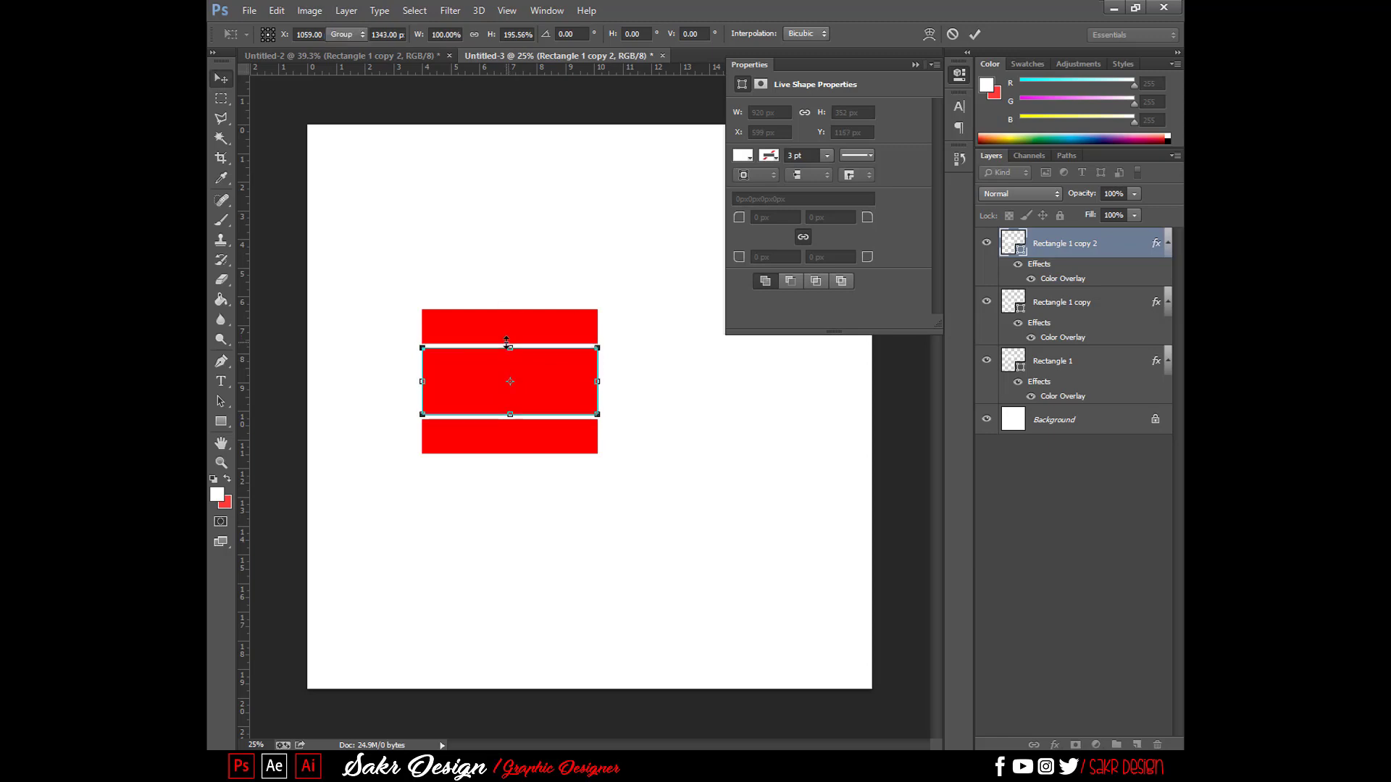
key(Return)
key(Down)
key(Down)
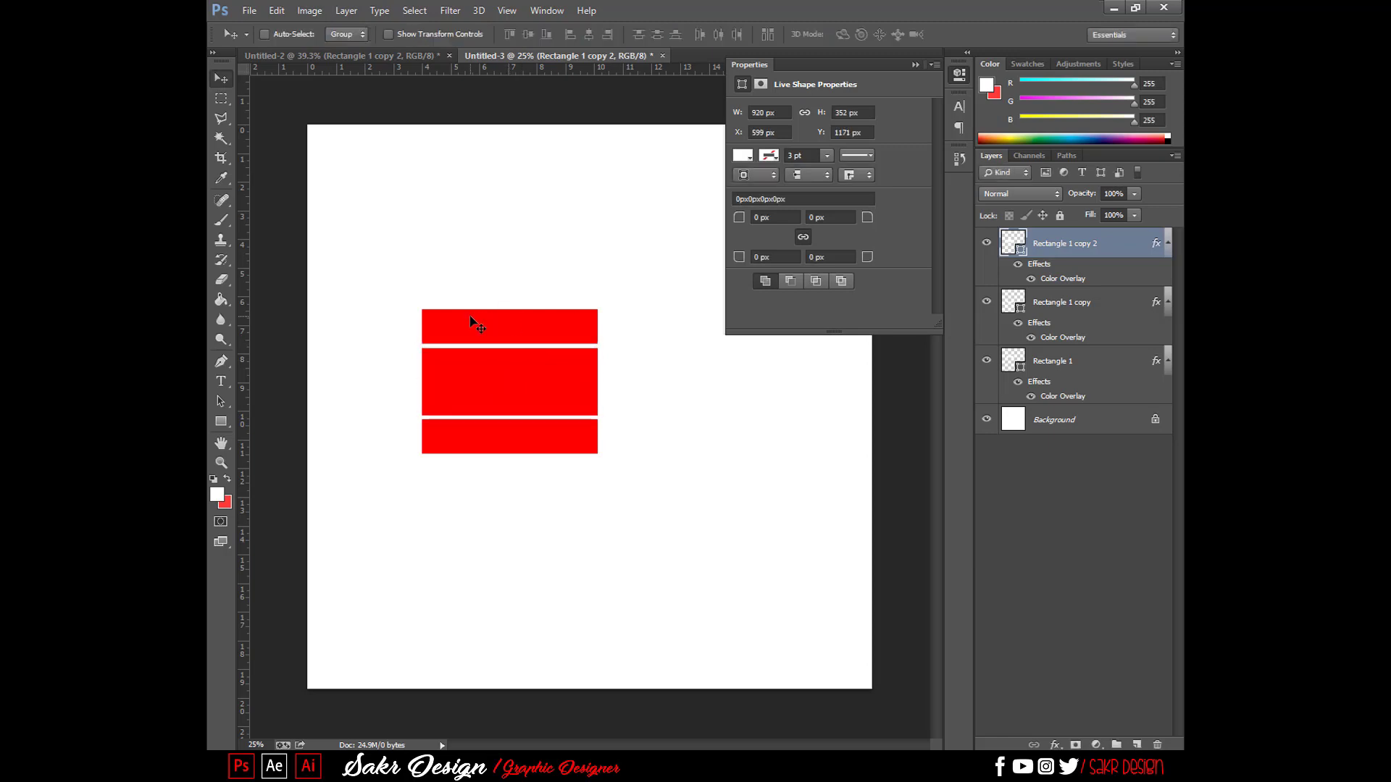
- Shorten the middle bar to about 339 px high from its lower edge and even out the gaps around it
key(ctrl+plus)
key(ctrl+plus)
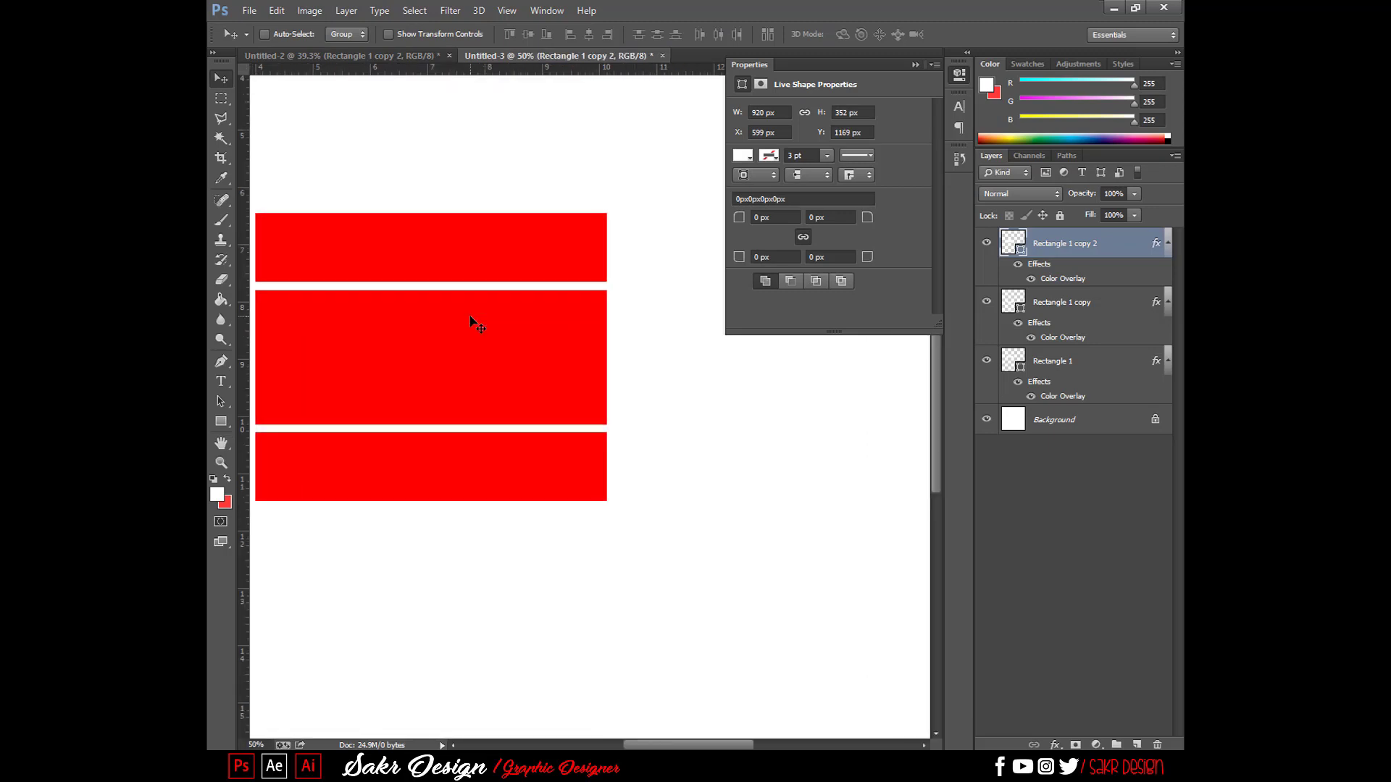
key(ctrl+plus)
key(ctrl+t)
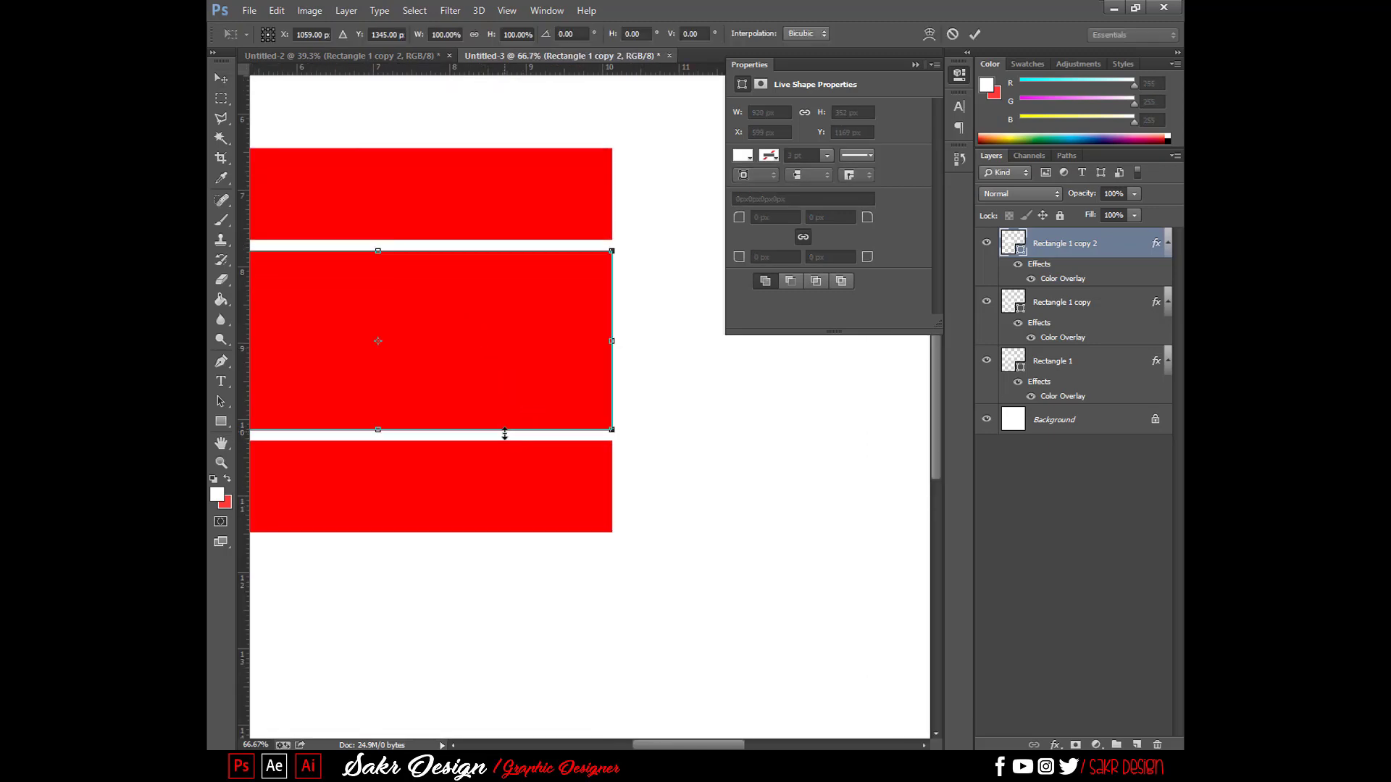
drag(505, 433, 507, 426)
key(Return)
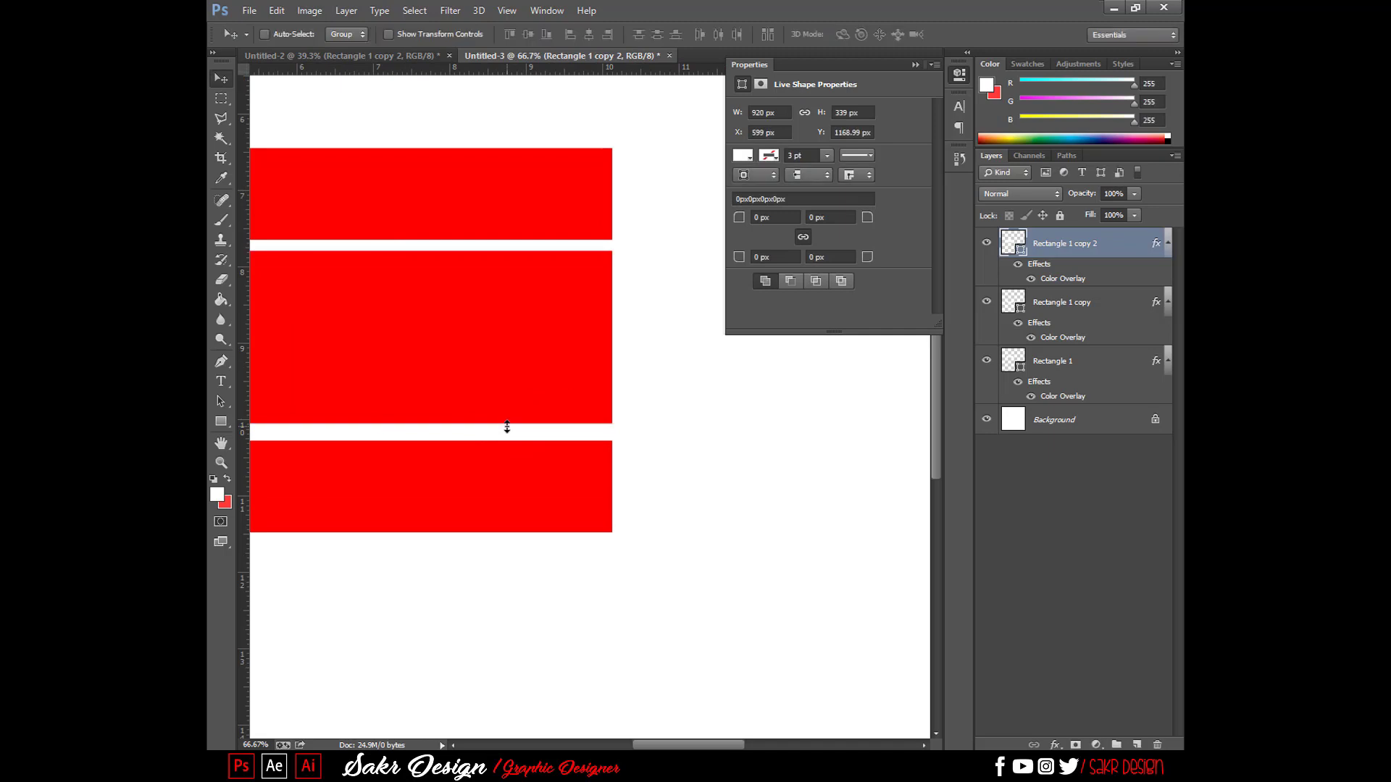
key(ctrl+0)
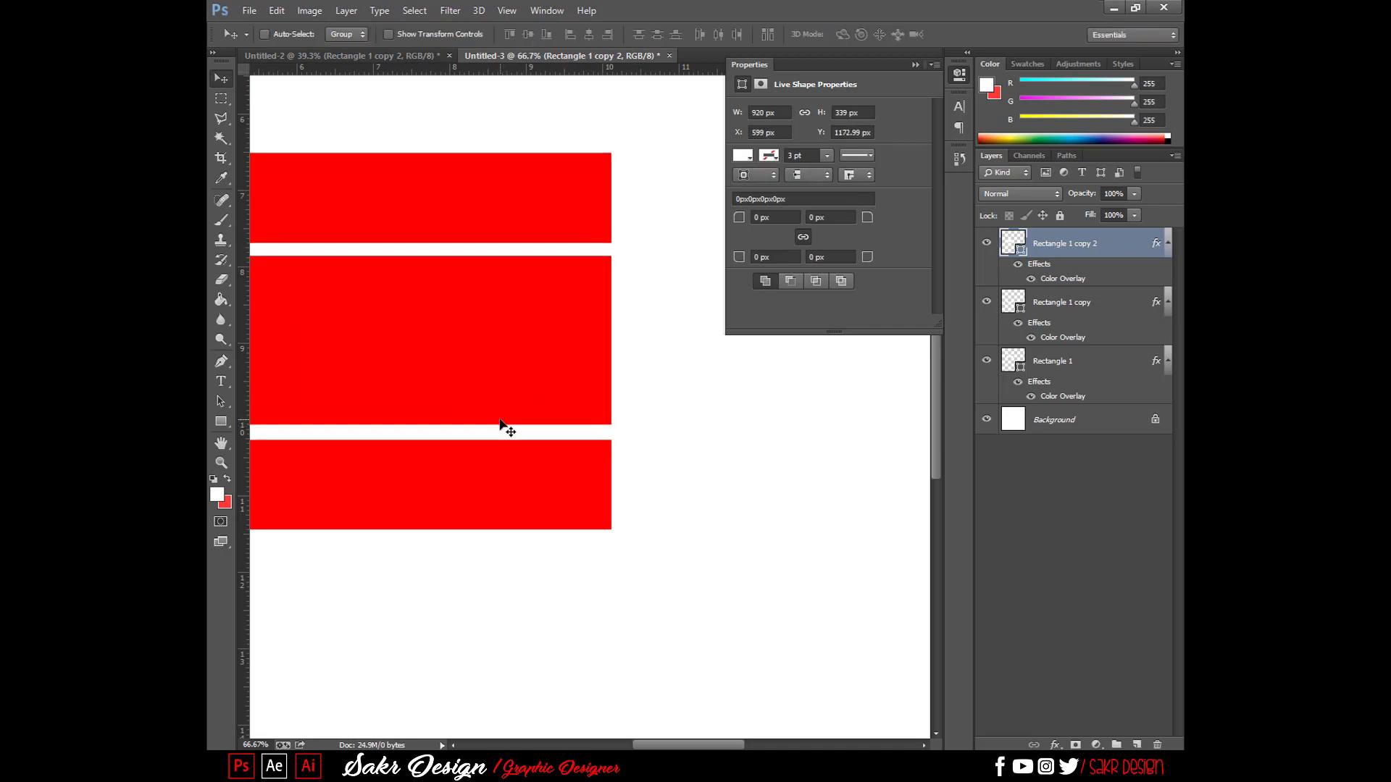
key(ctrl+plus)
key(ctrl+plus)
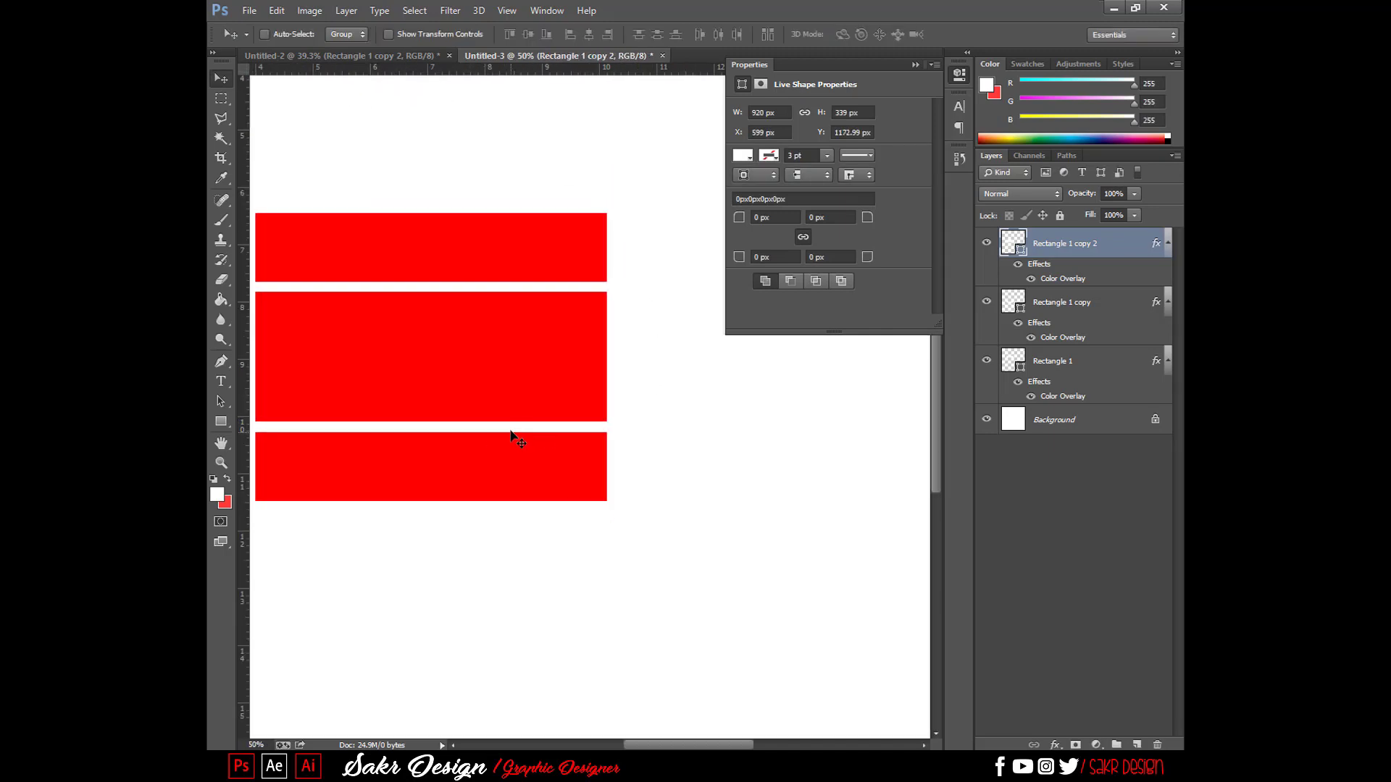
- Select all three bars, resize them together to about 948 by 685 px, and move them towards the canvas centre
right_click(502, 462)
ctrl+shift+click(511, 327)
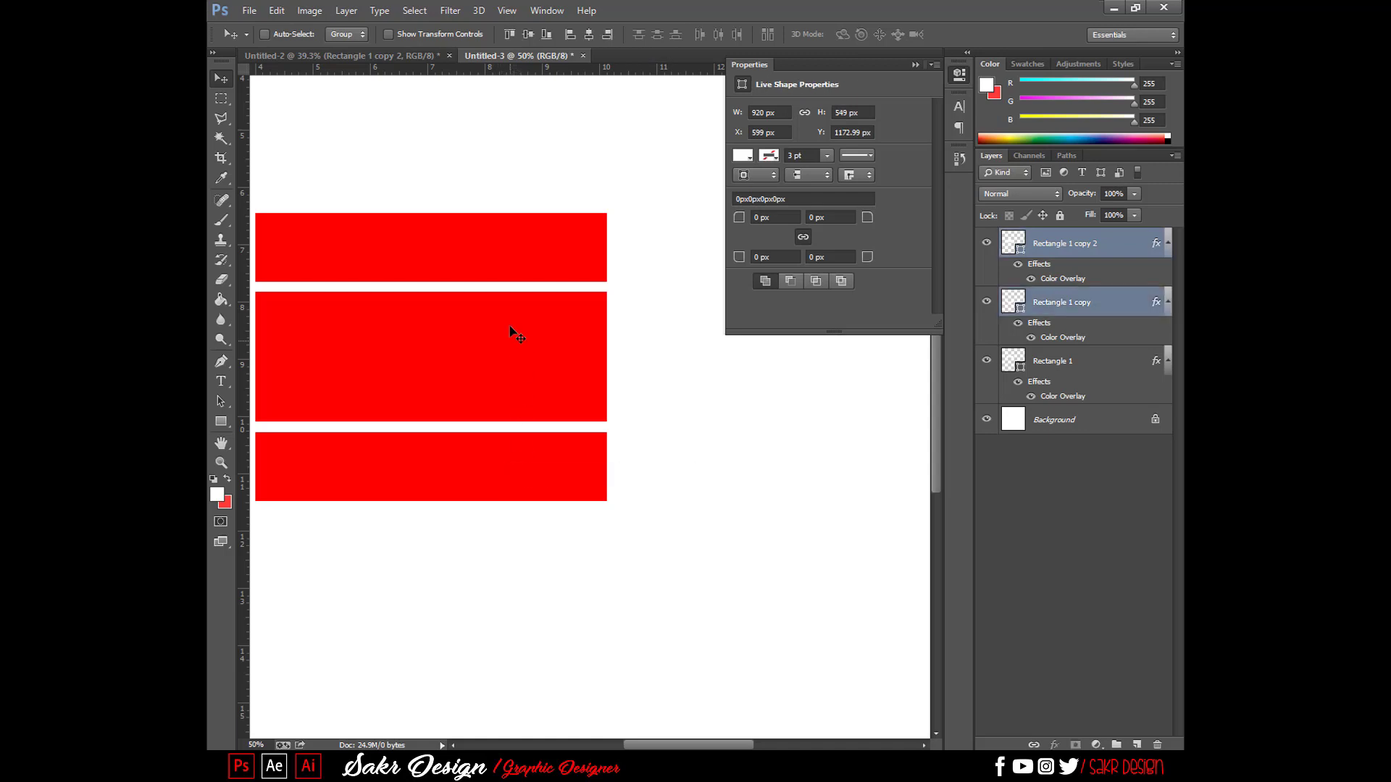
click(1070, 358)
shift+click(1078, 244)
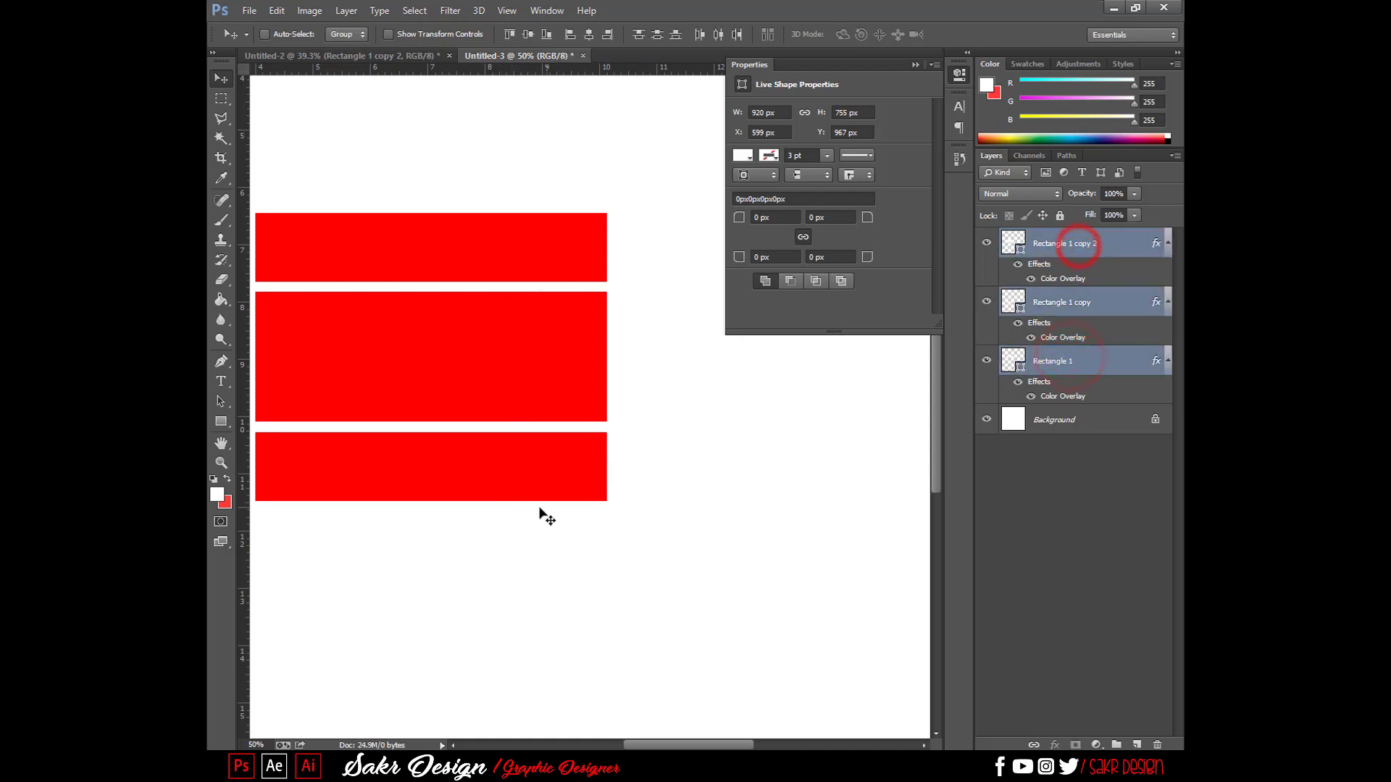
key(ctrl+t)
drag(453, 503, 454, 474)
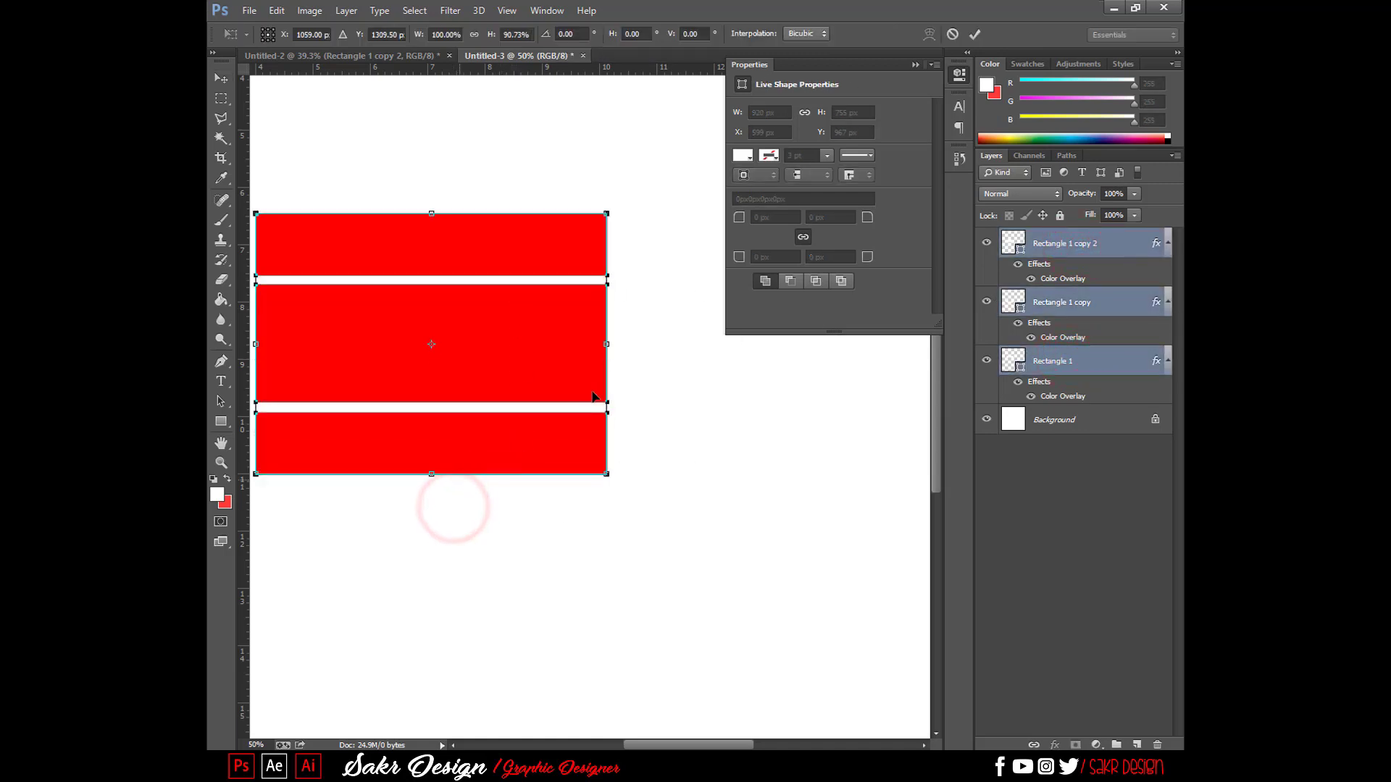
drag(610, 349, 792, 410)
double_click(590, 346)
key(ctrl+0)
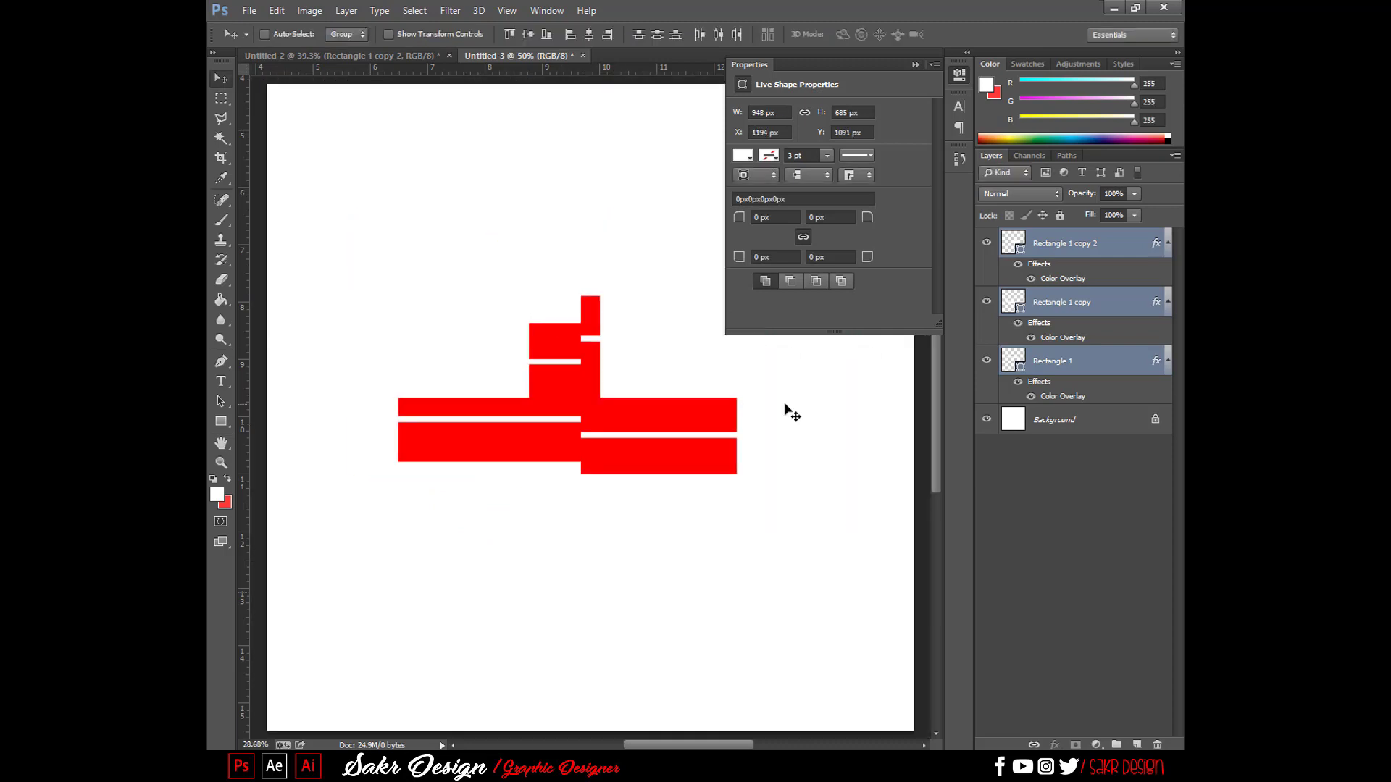
- Scale the three bars up together to about 1060 by 741 px
key(ctrl+t)
drag(528, 323, 500, 307)
key(Return)
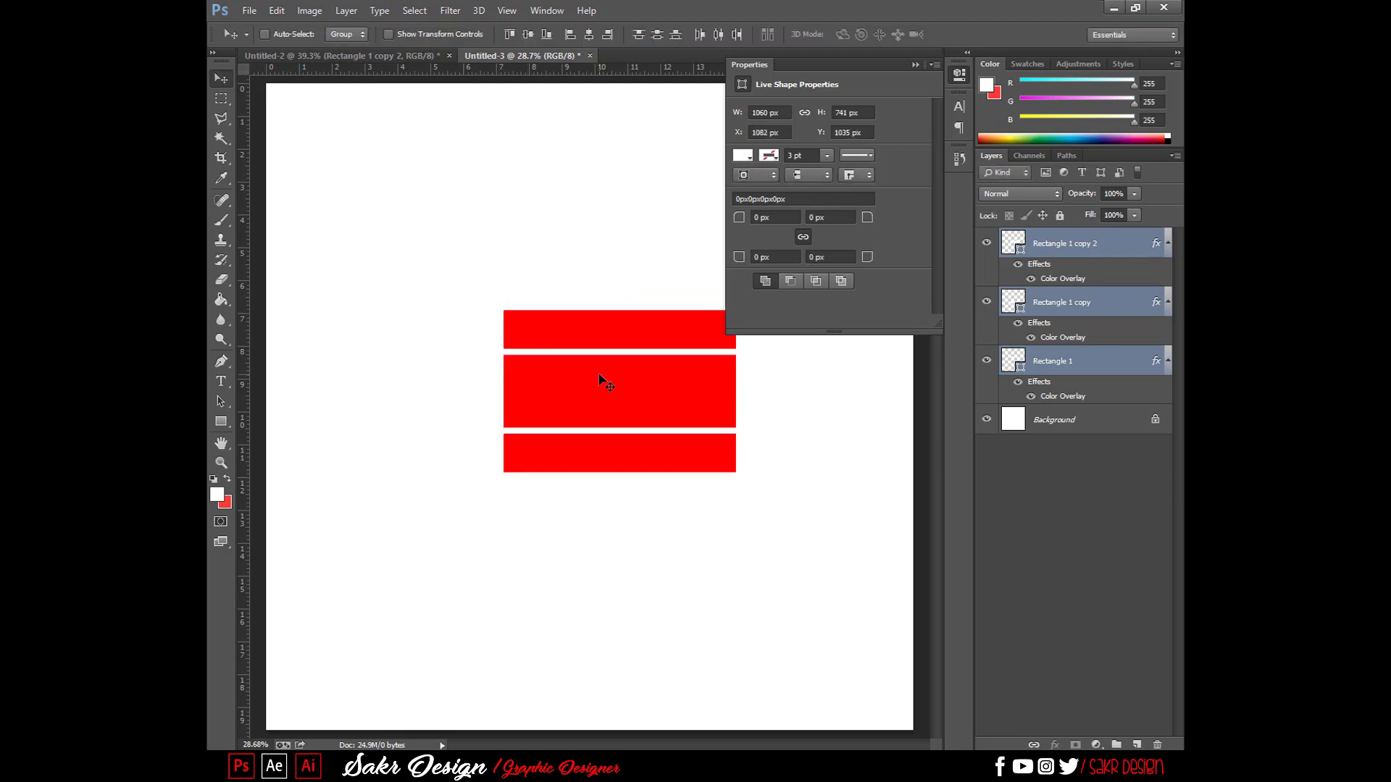
- Draw a white circle about 544 px in diameter with the Ellipse tool and move it over the middle of the bars
drag(727, 397, 606, 562)
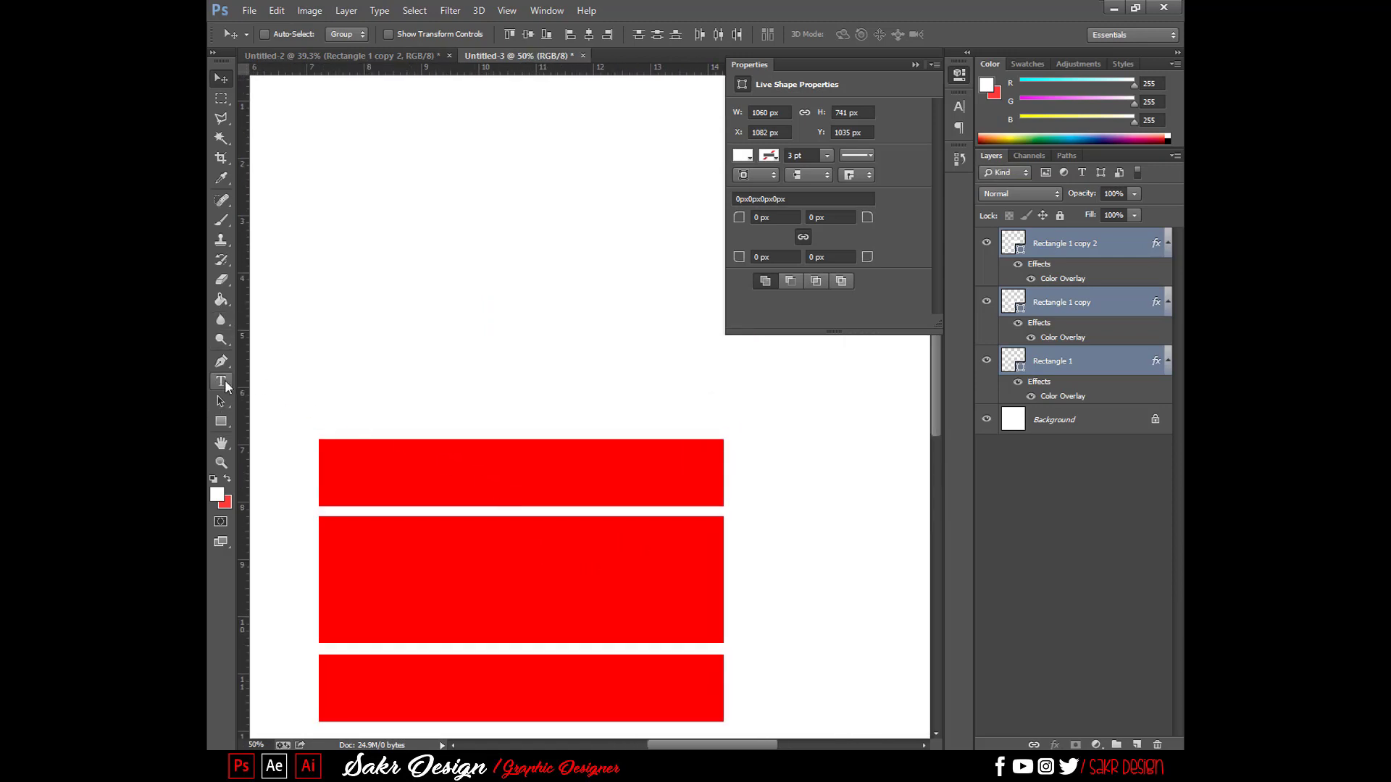
click(222, 421)
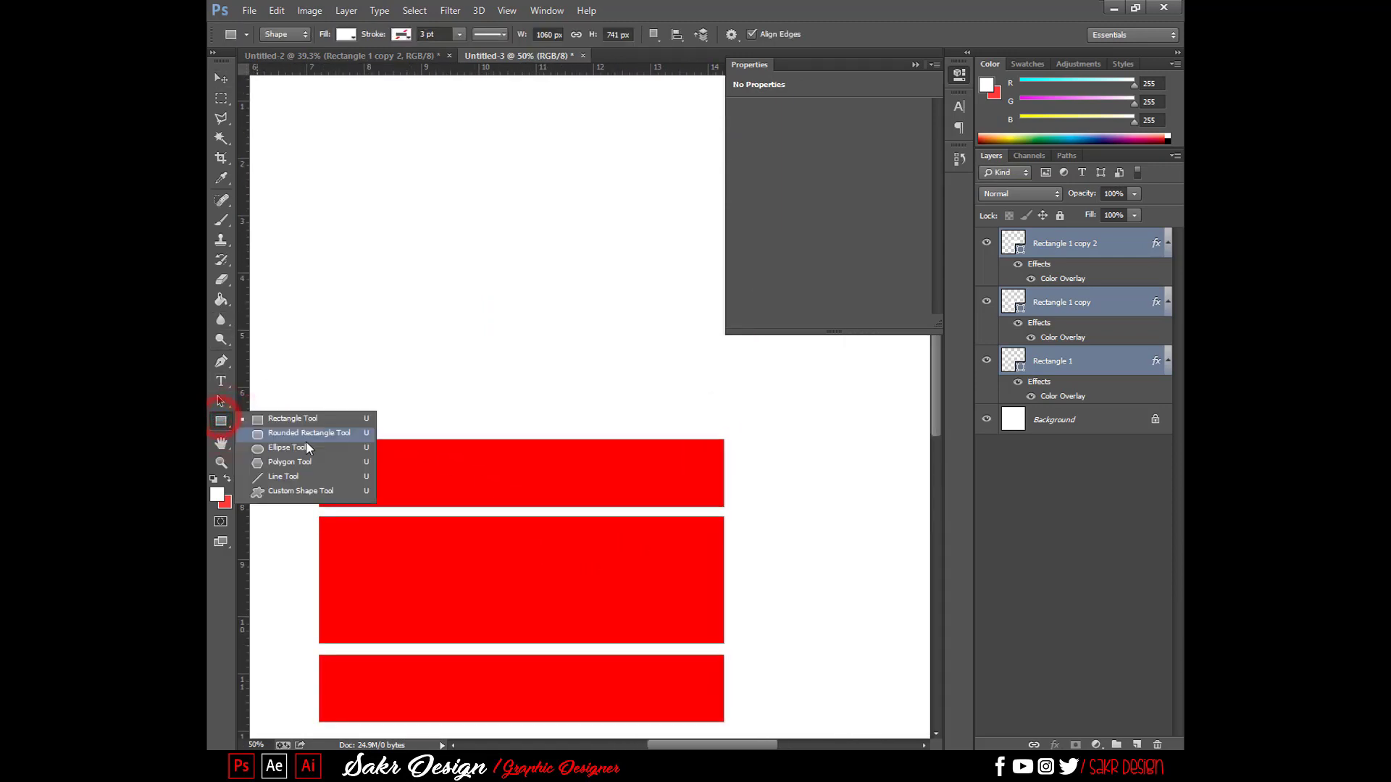
click(304, 445)
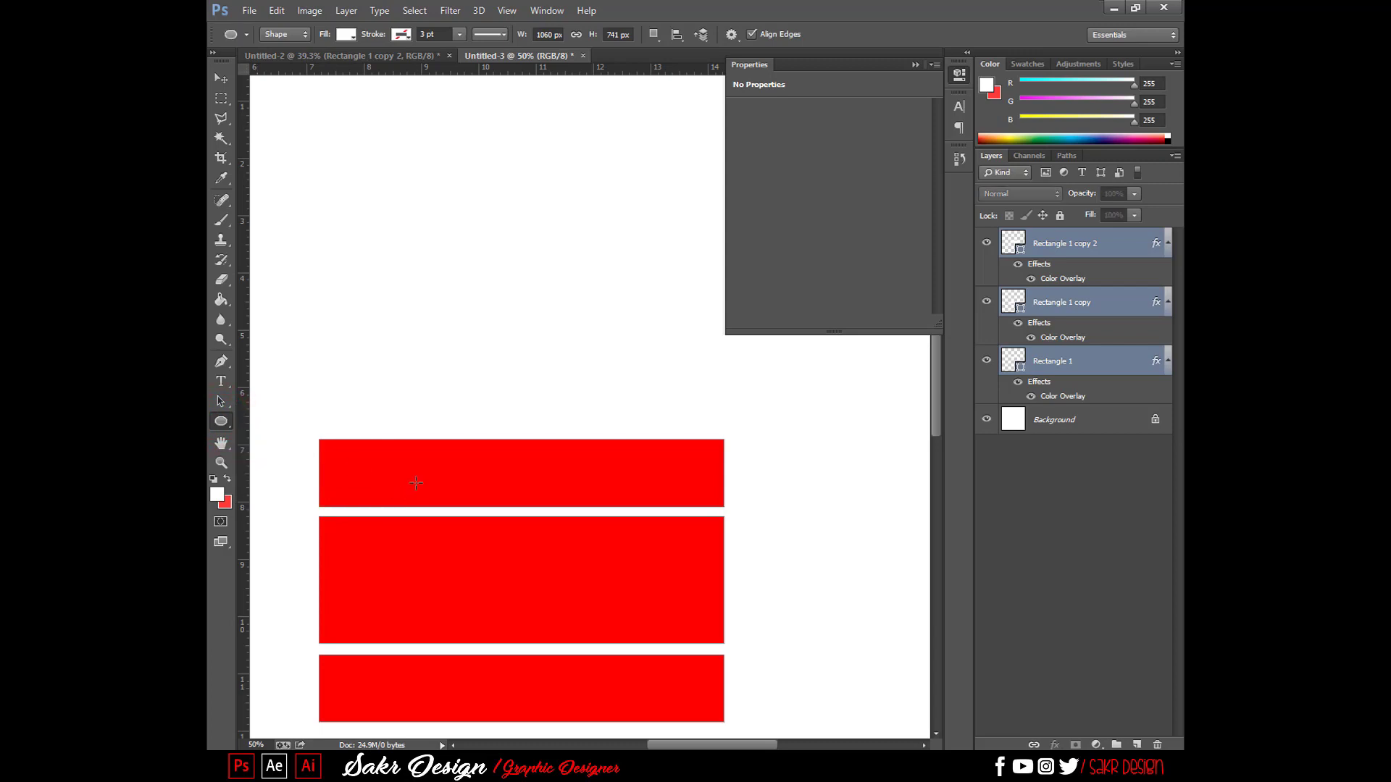
click(416, 483)
key(Escape)
drag(428, 263, 637, 472)
key(v)
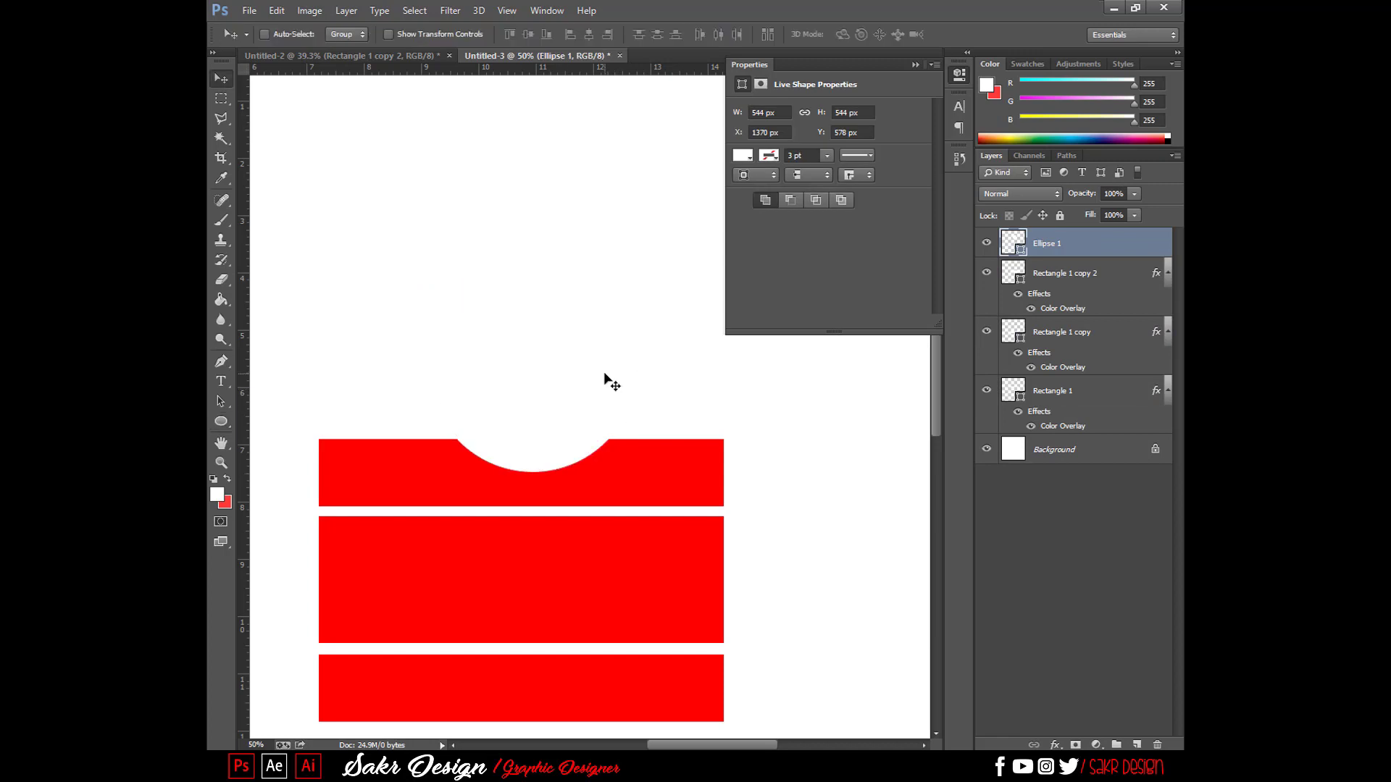
drag(606, 376, 598, 576)
drag(550, 340, 554, 220)
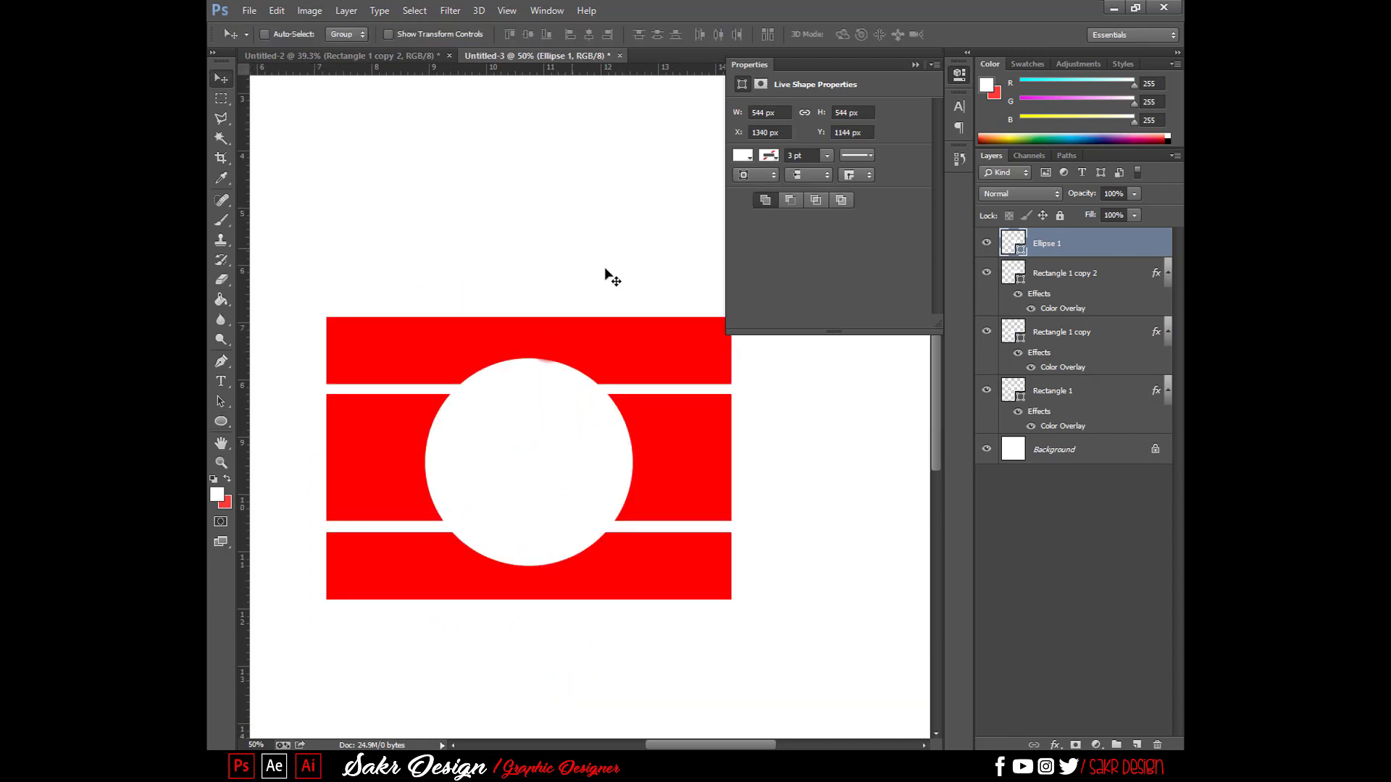
- Select the three bars and place a vertical and a horizontal guide through their common centre
right_click(634, 340)
click(656, 347)
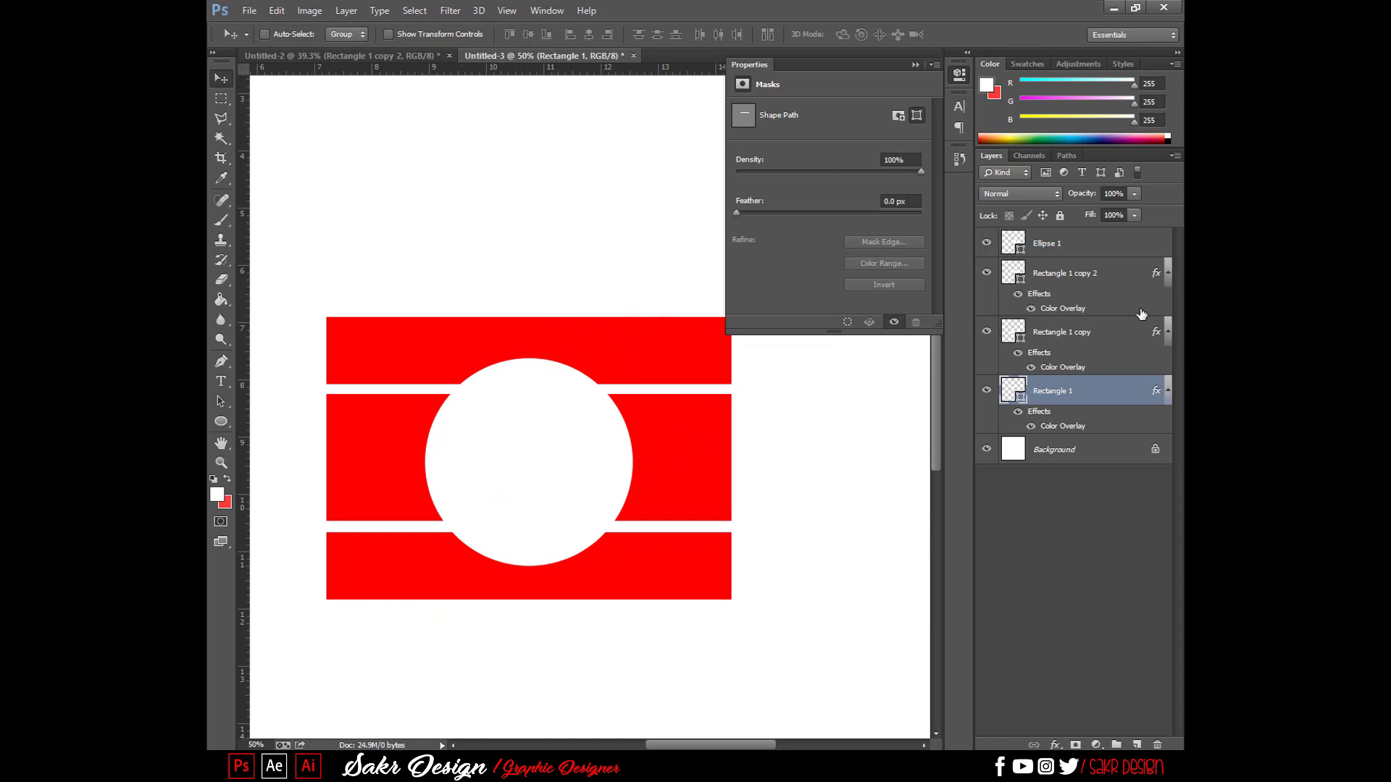
shift+click(1062, 281)
key(ctrl+t)
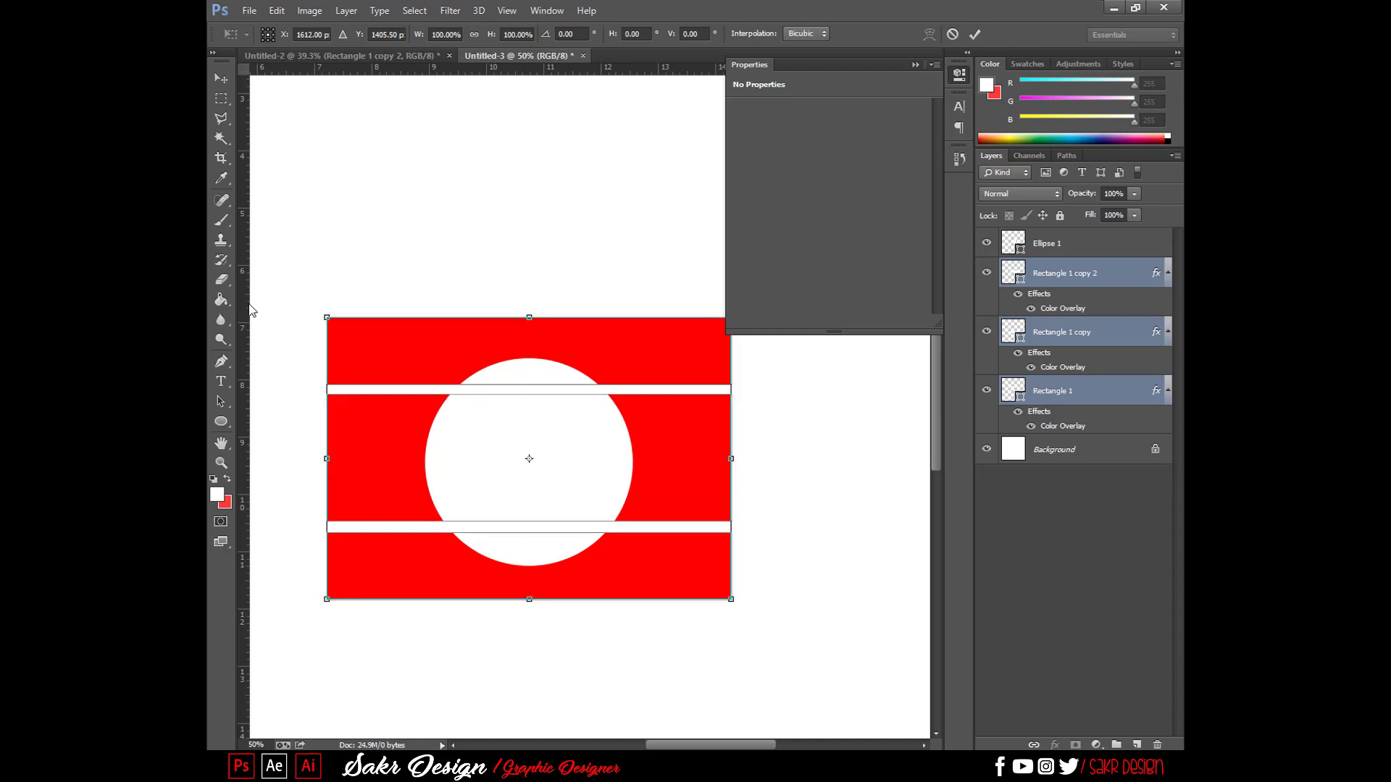
drag(250, 306, 529, 330)
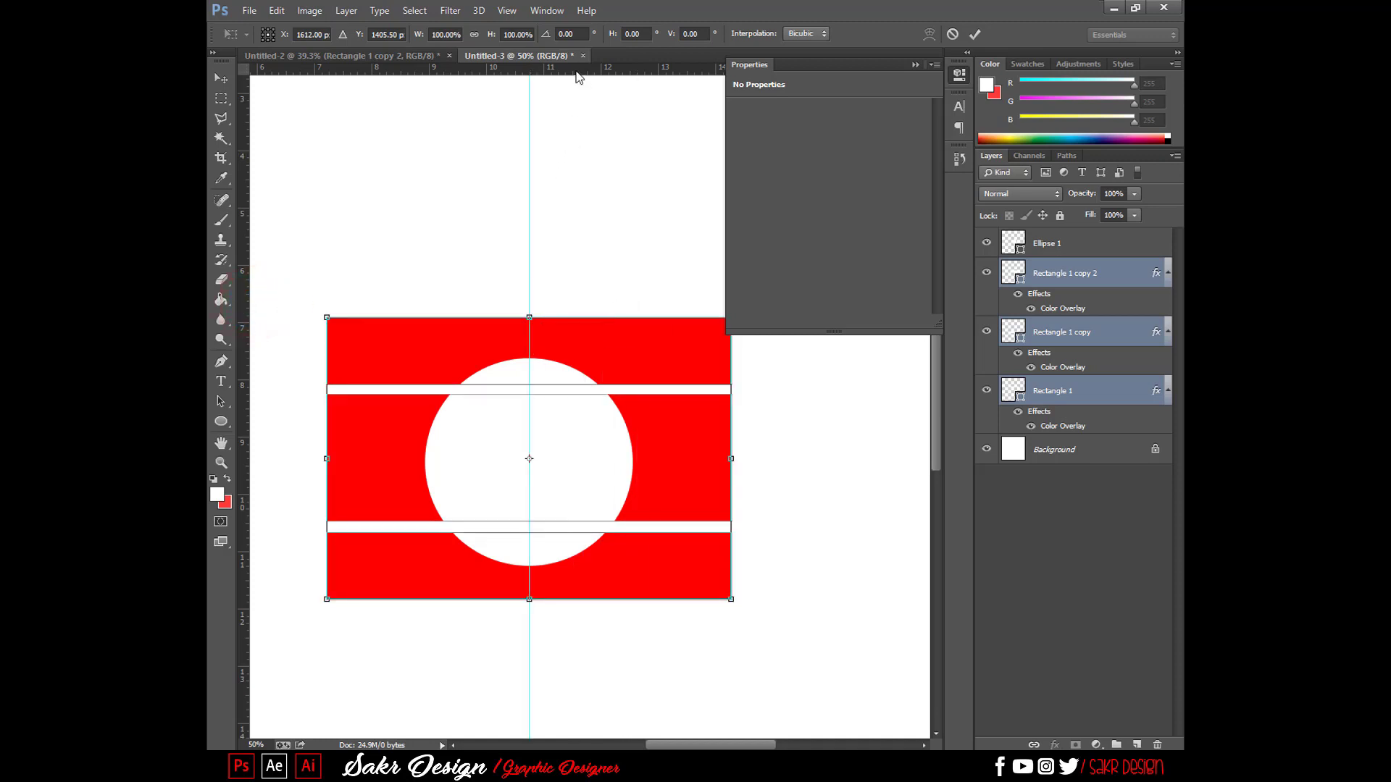
drag(577, 71, 563, 459)
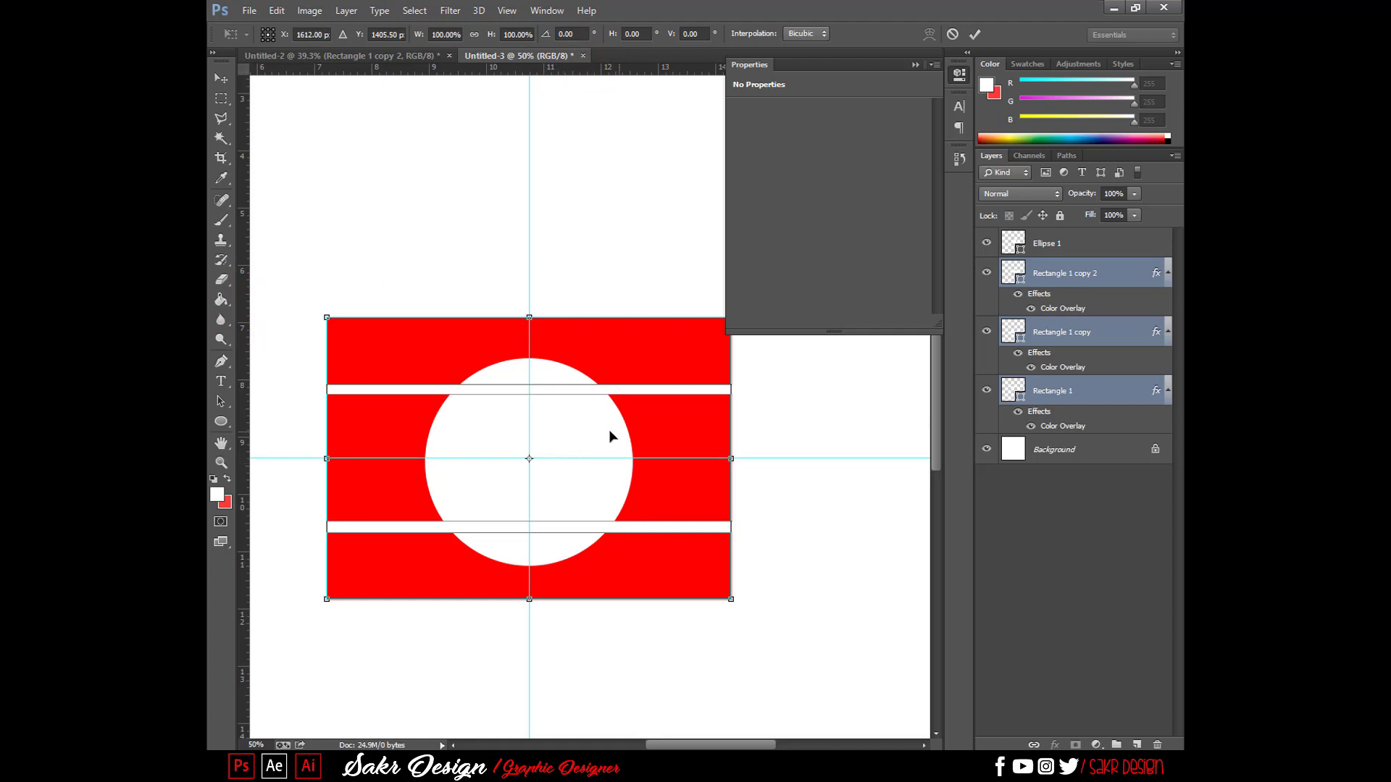
key(Return)
- Select the white circle and centre it on the crossing of the two guides
right_click(592, 436)
click(600, 441)
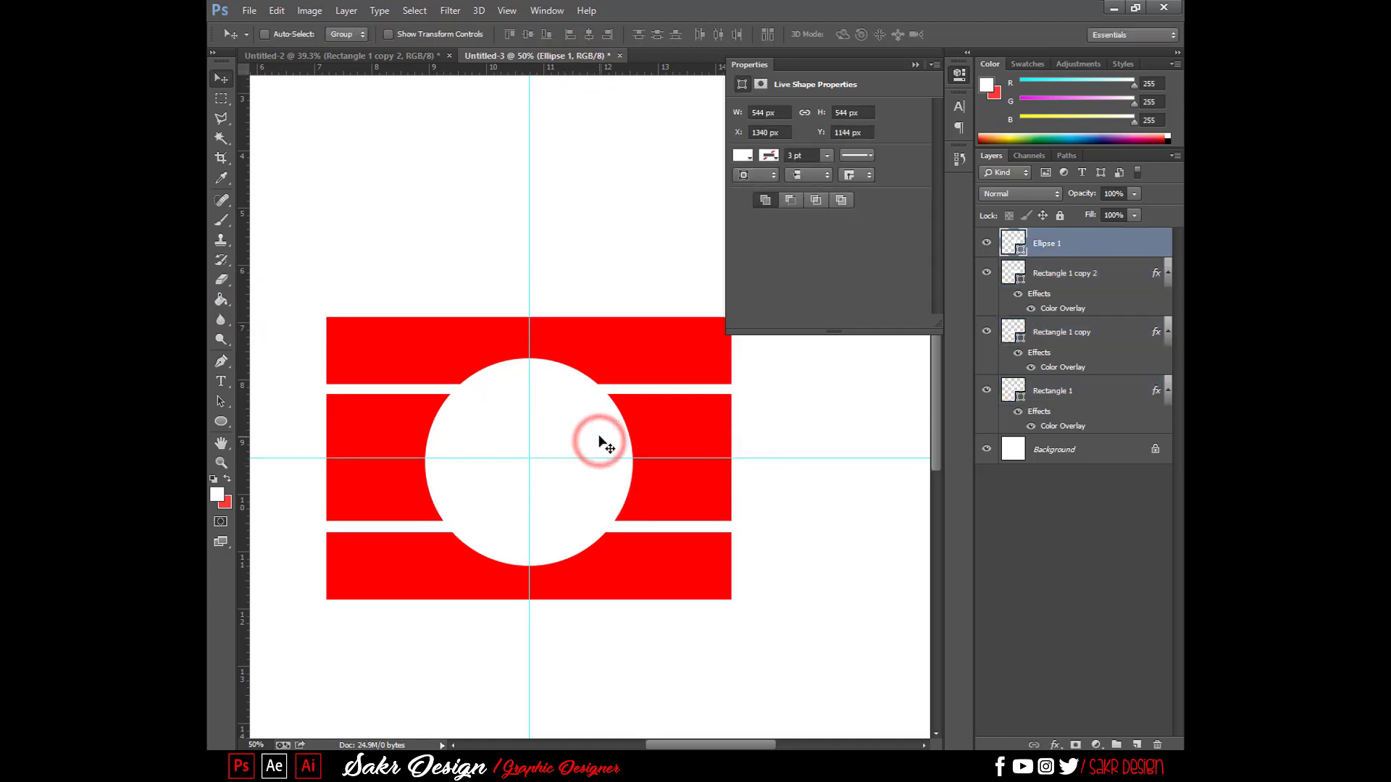
key(ctrl+t)
drag(597, 436, 594, 431)
key(Return)
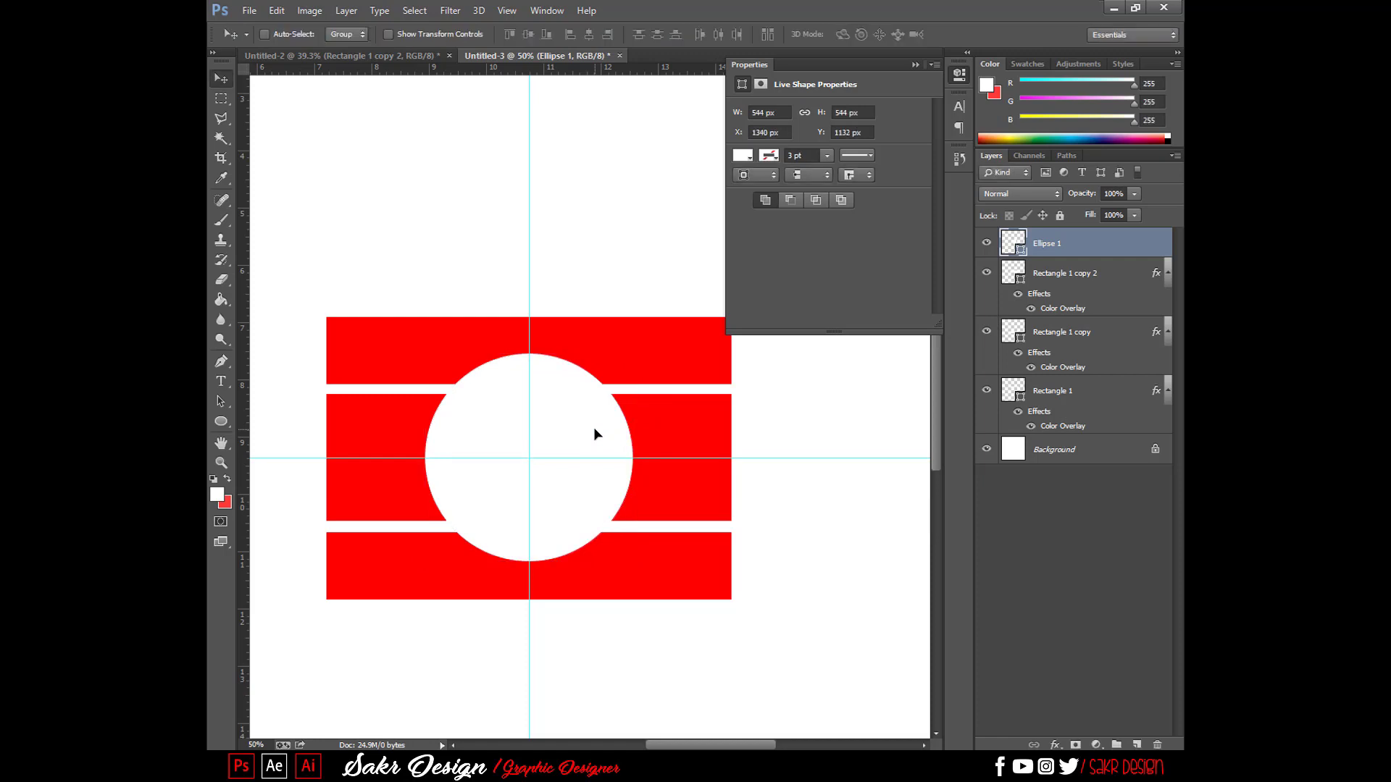
- Give the circle a 30 px outside Stroke in white (ffffff) and a red Color Overlay
click(1054, 744)
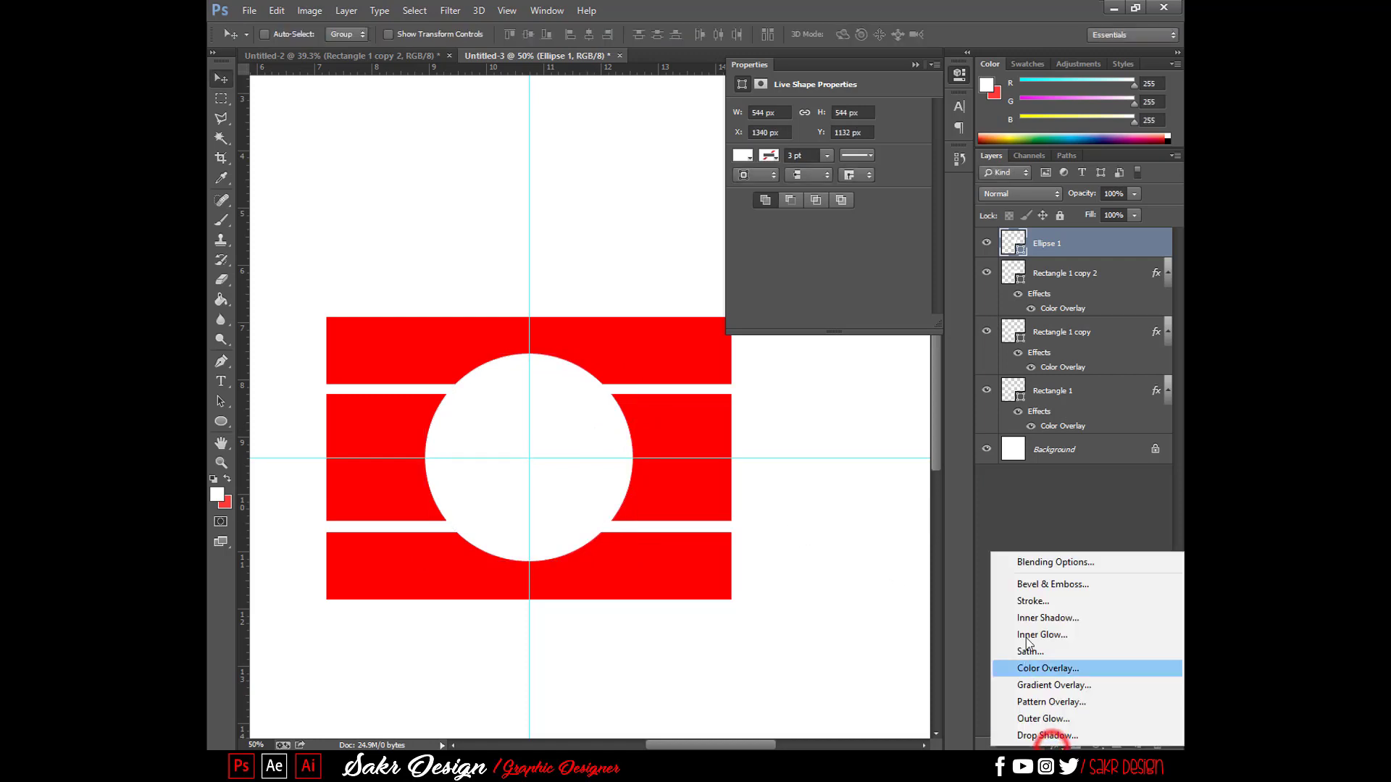
click(1032, 605)
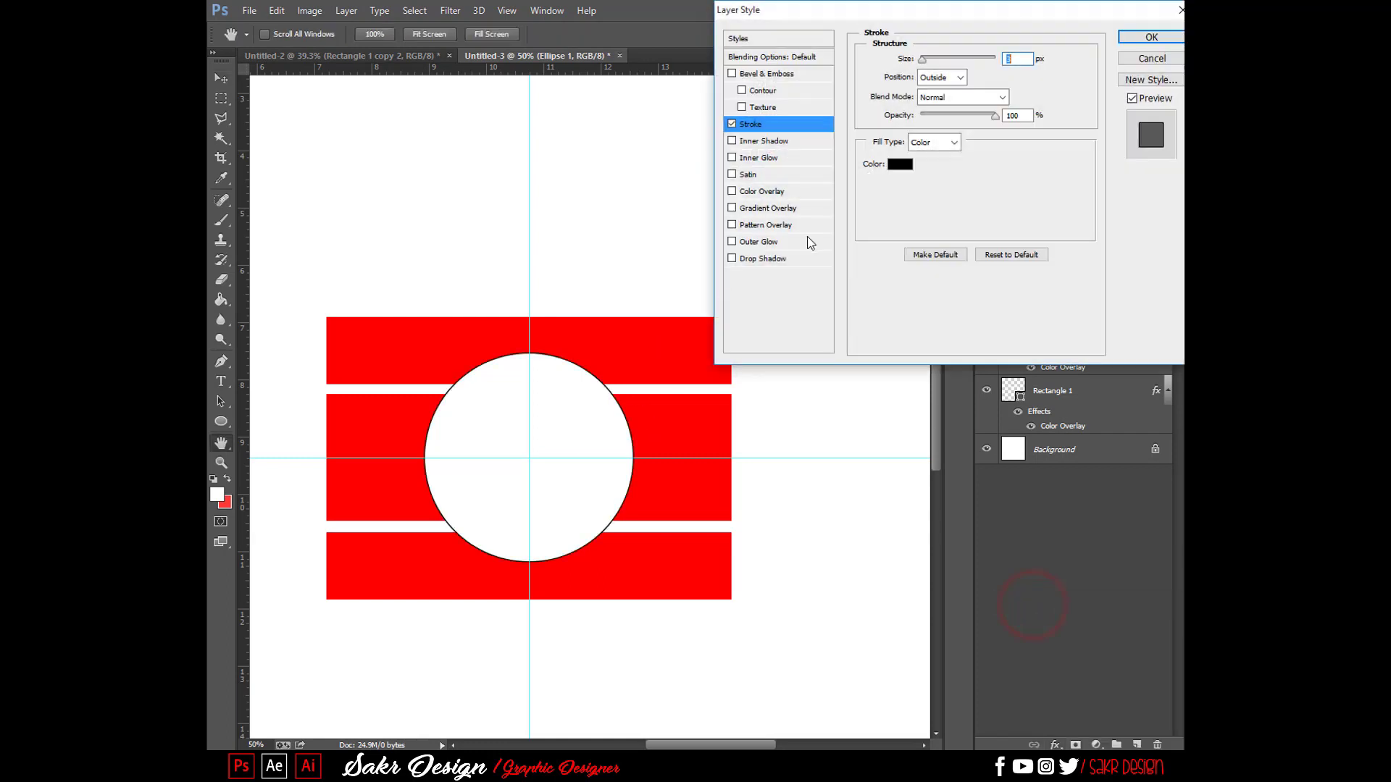
drag(925, 61, 933, 64)
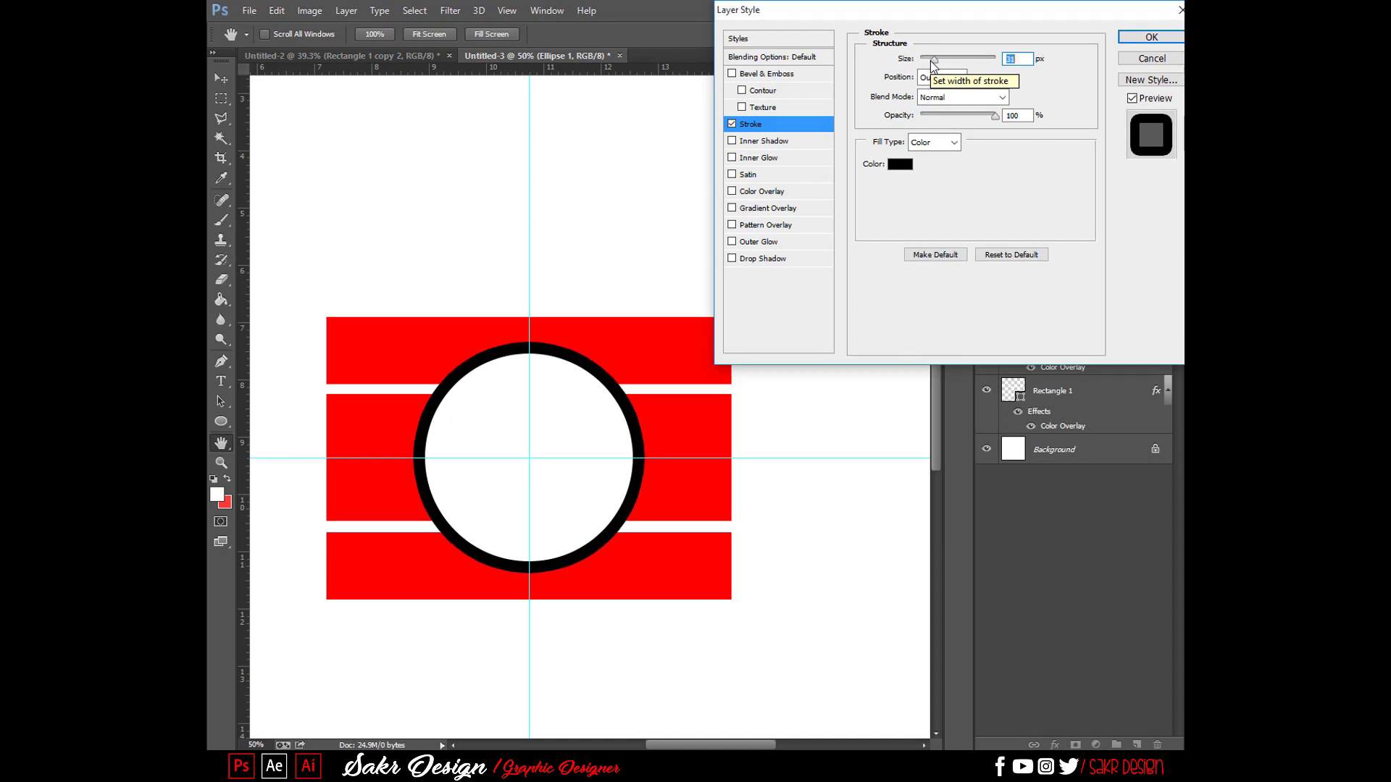
click(902, 165)
text(ffffff)
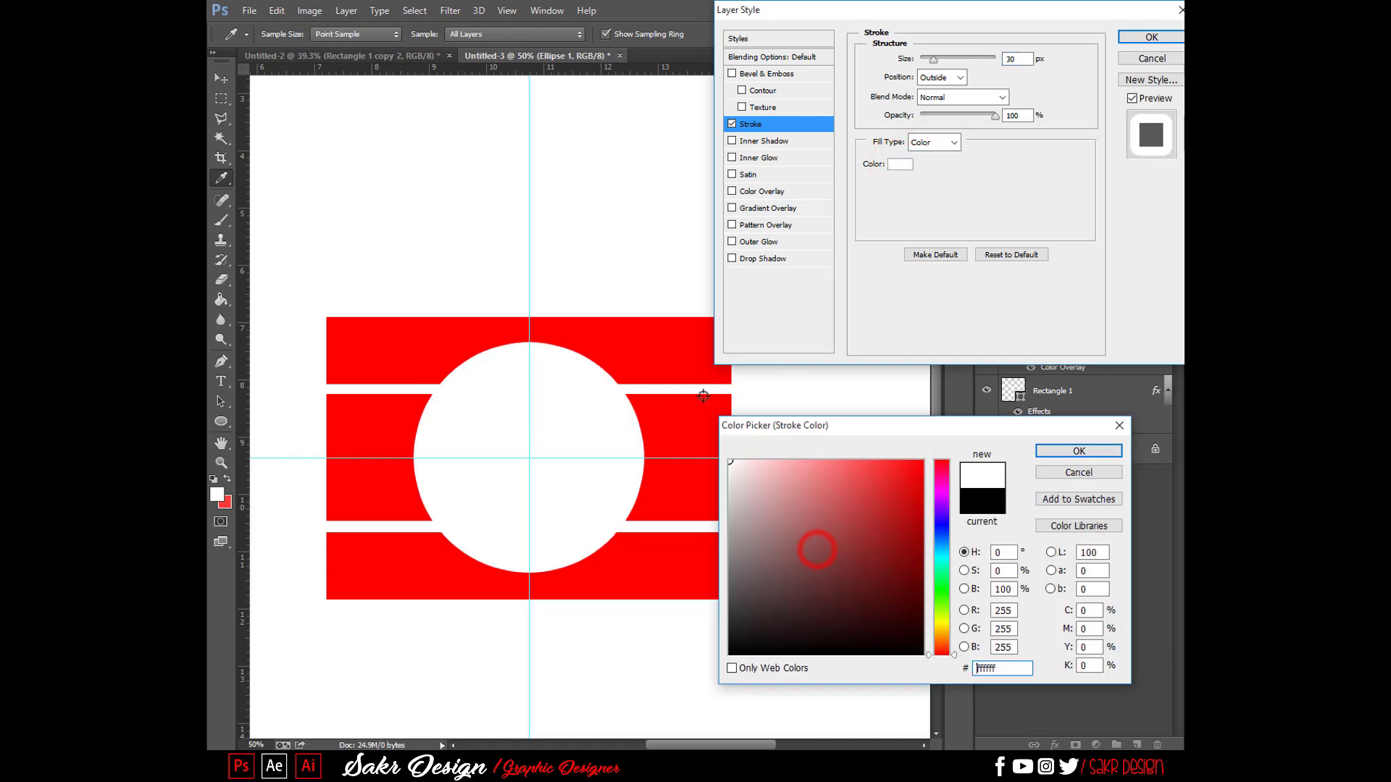
key(Return)
click(768, 192)
key(Return)
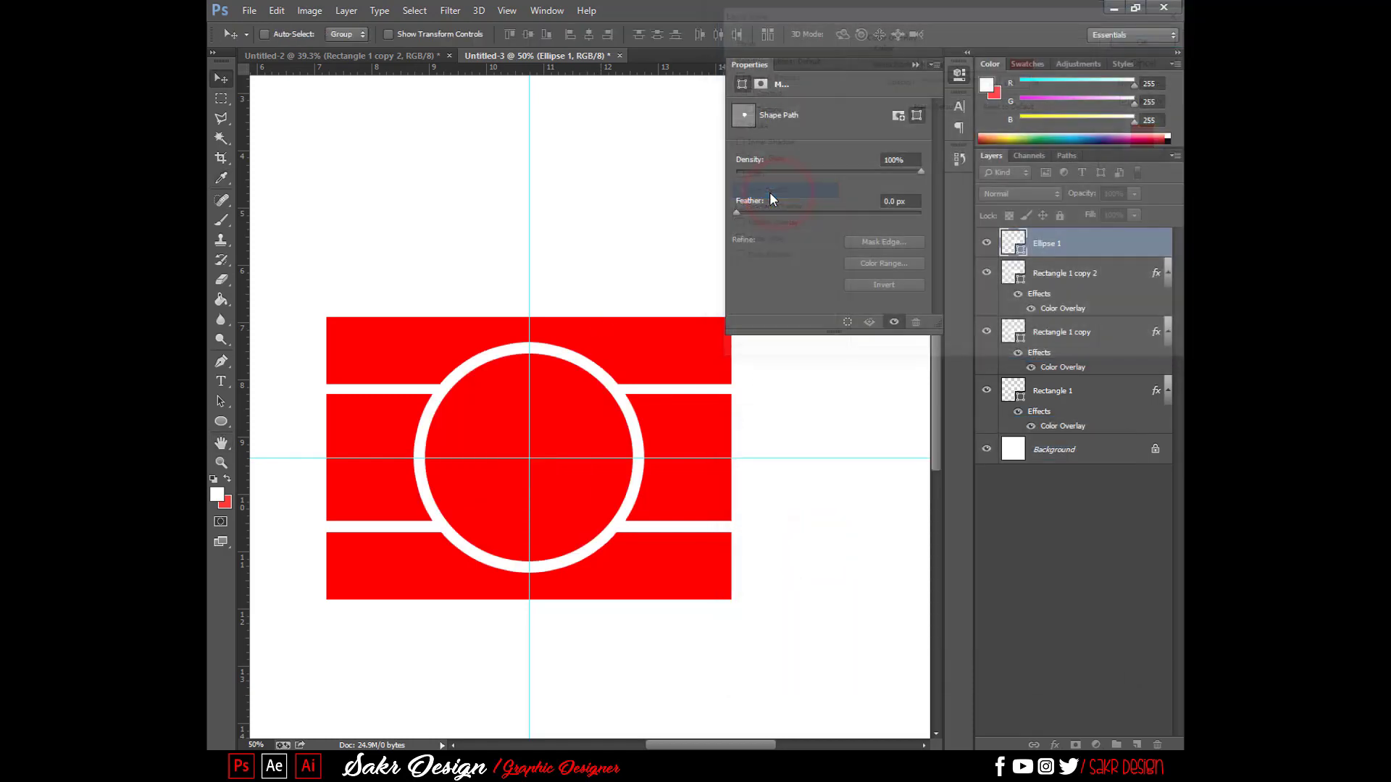
- Scale the circle down about its centre to about 526 px in diameter and duplicate its layer
key(ctrl+t)
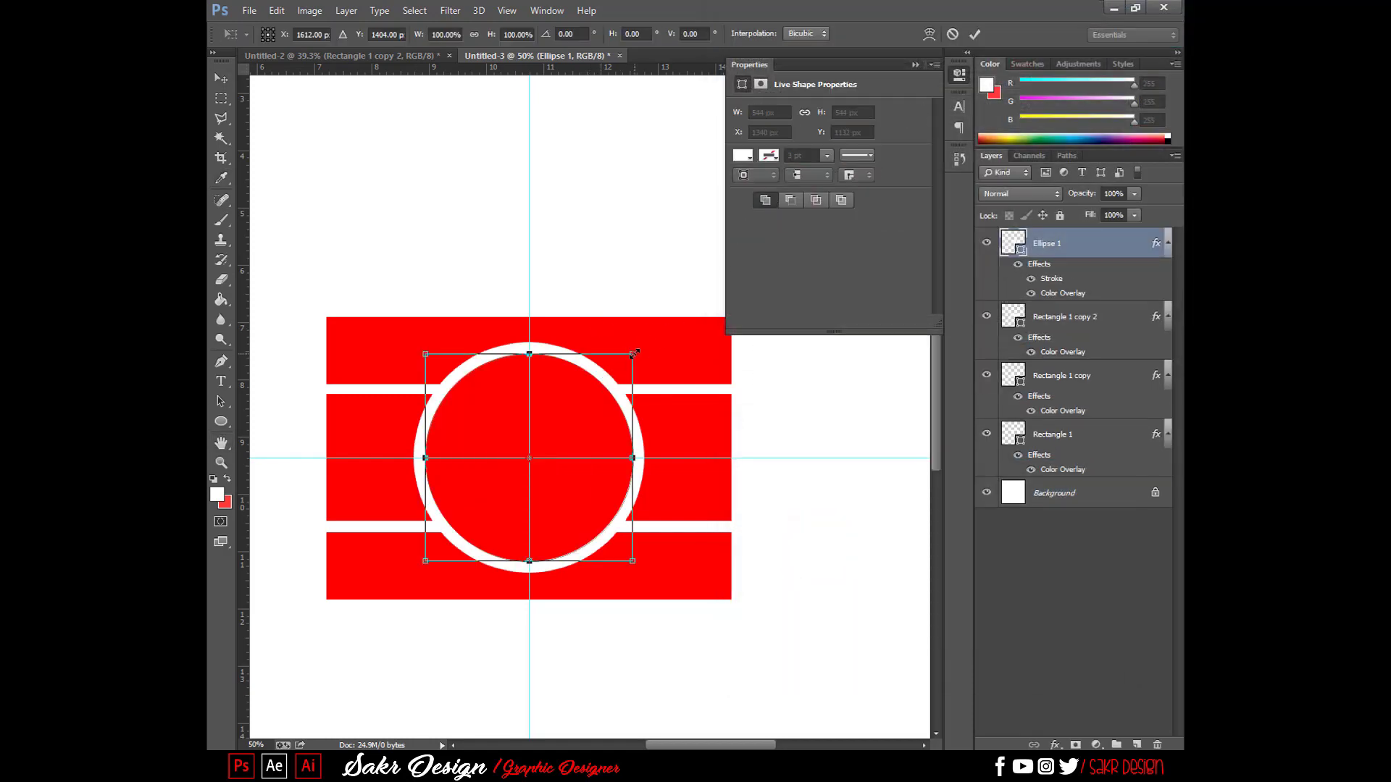
drag(635, 353, 629, 358)
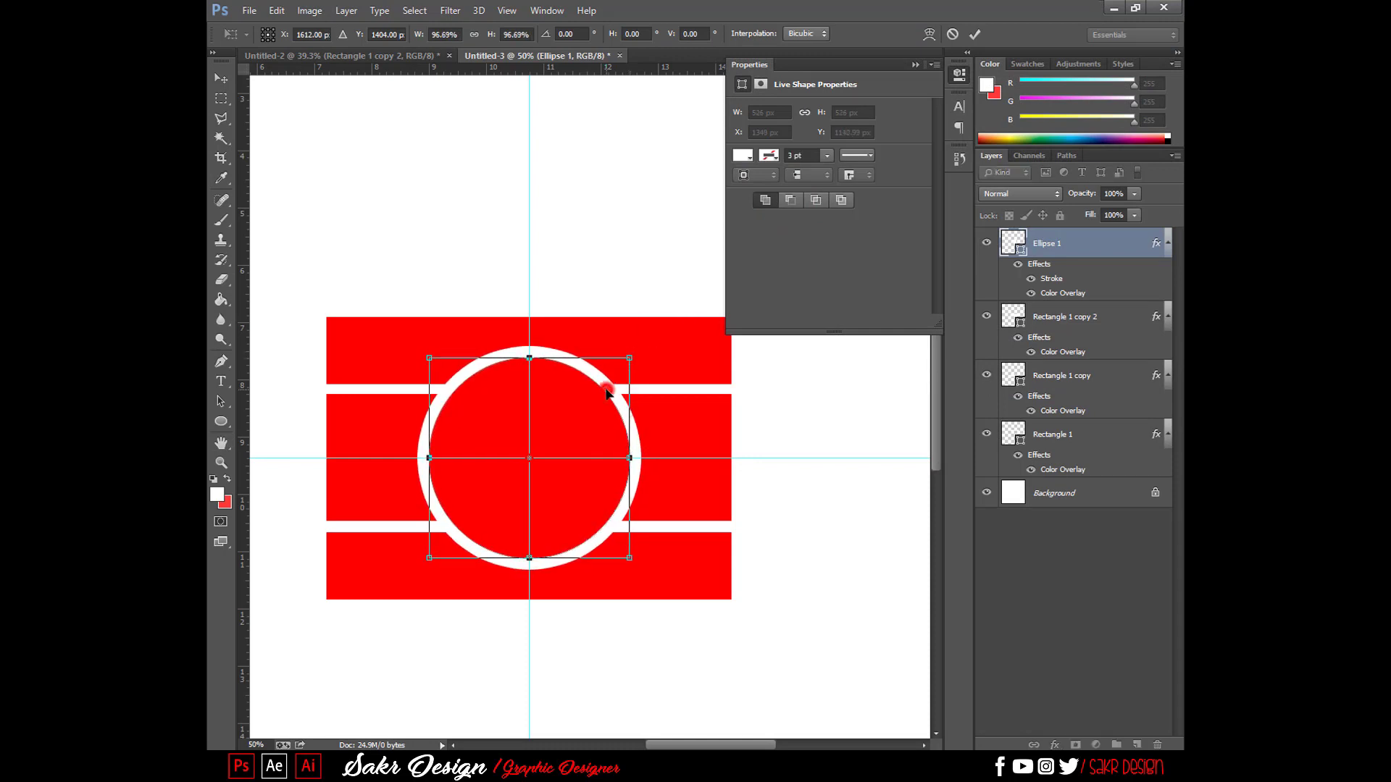
key(Return)
key(ctrl+j)
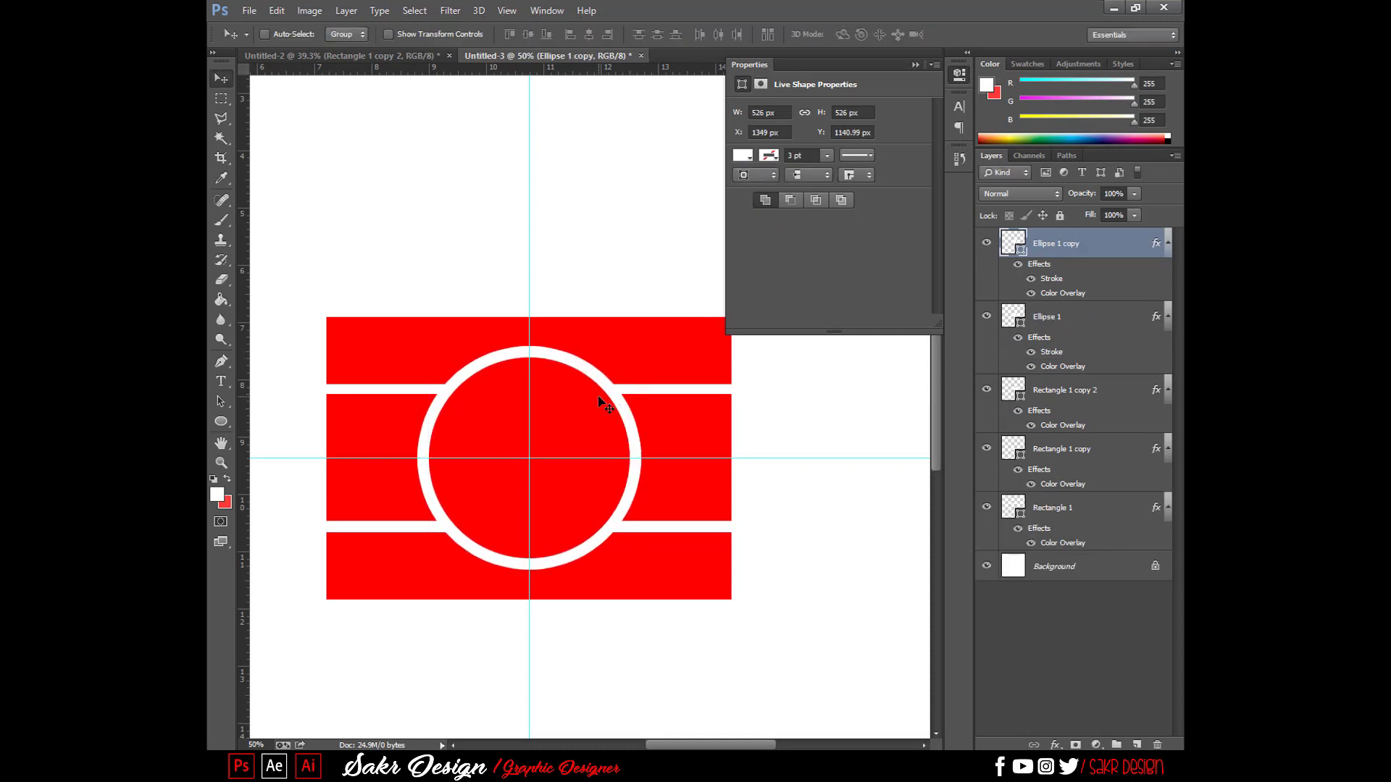
- Scale the duplicated circle down about its centre to about 265 px in diameter
key(ctrl+t)
drag(637, 349, 578, 394)
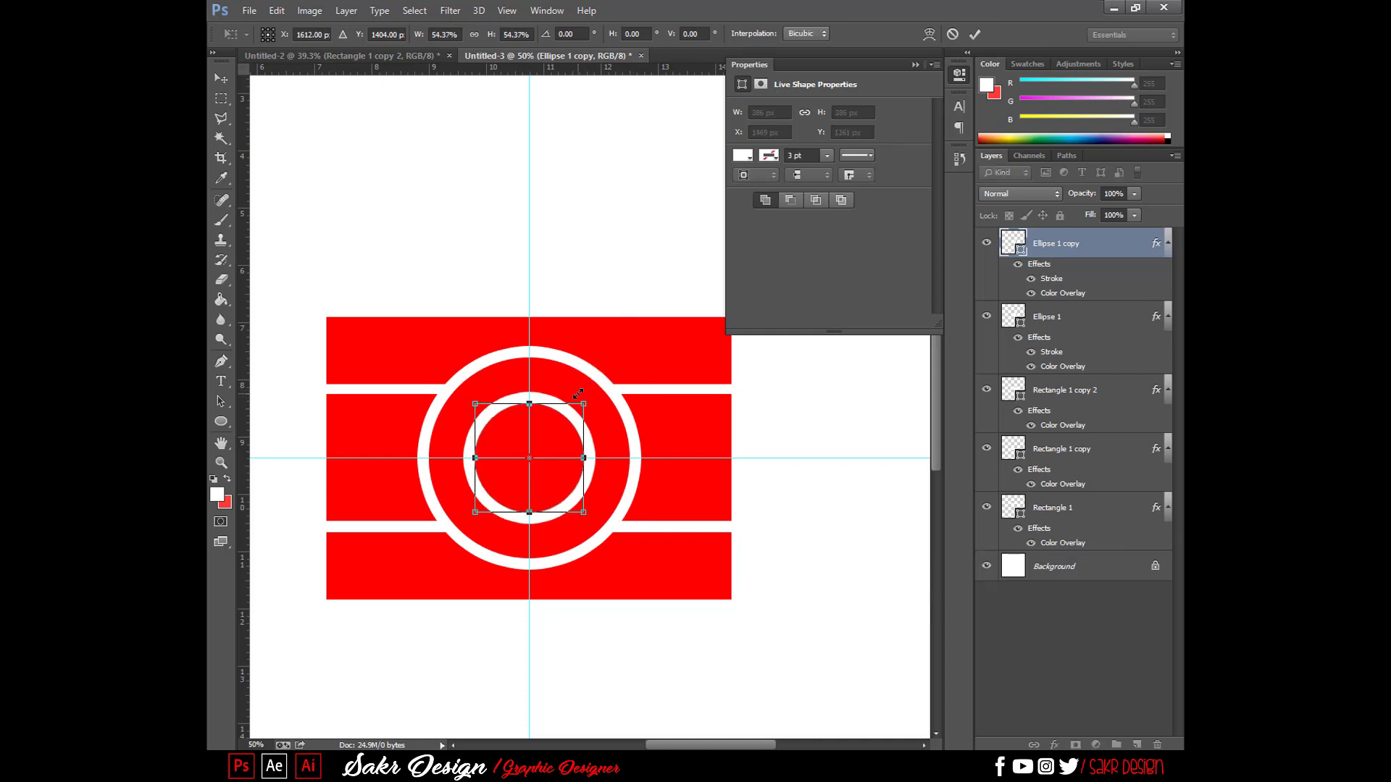
key(Return)
scroll(578, 394, down, 3)
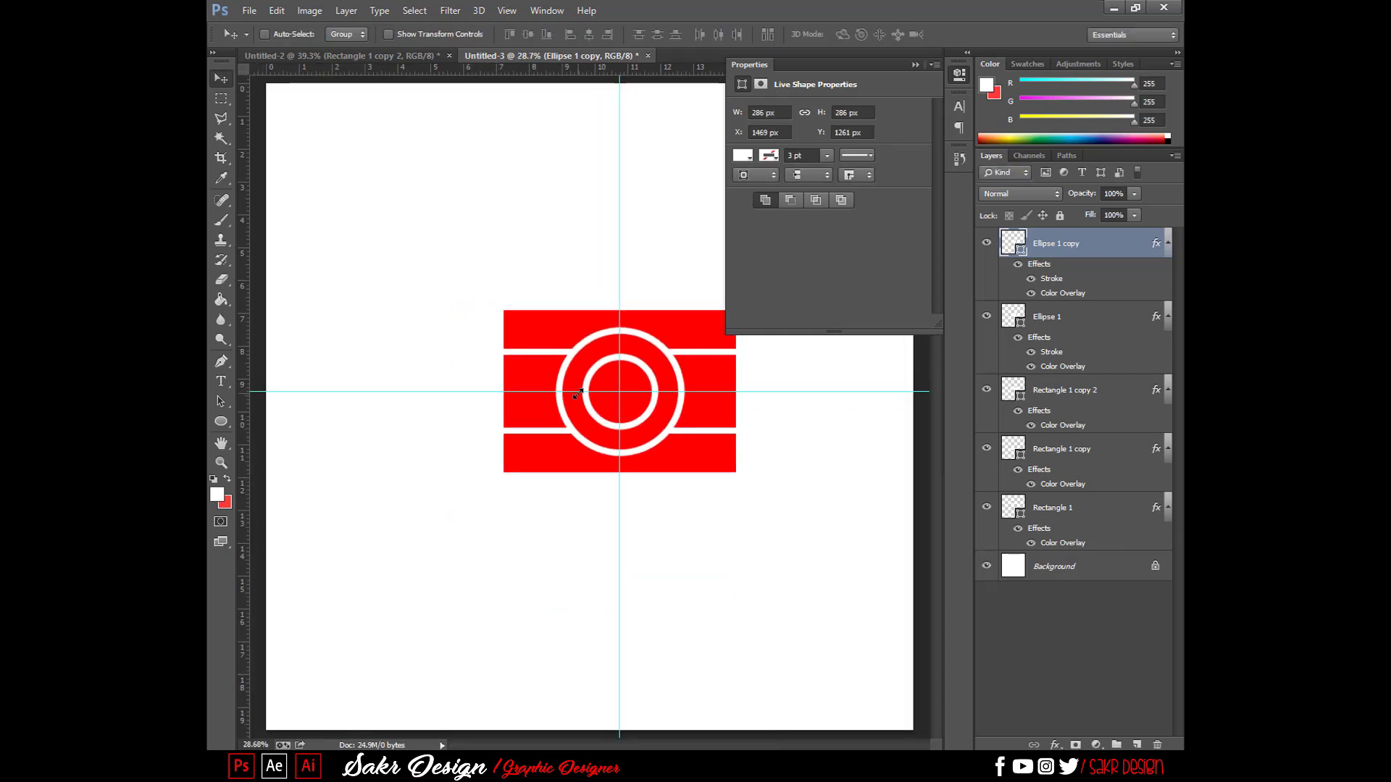
key(ctrl+t)
drag(588, 357, 591, 359)
key(Return)
scroll(591, 358, up, 3)
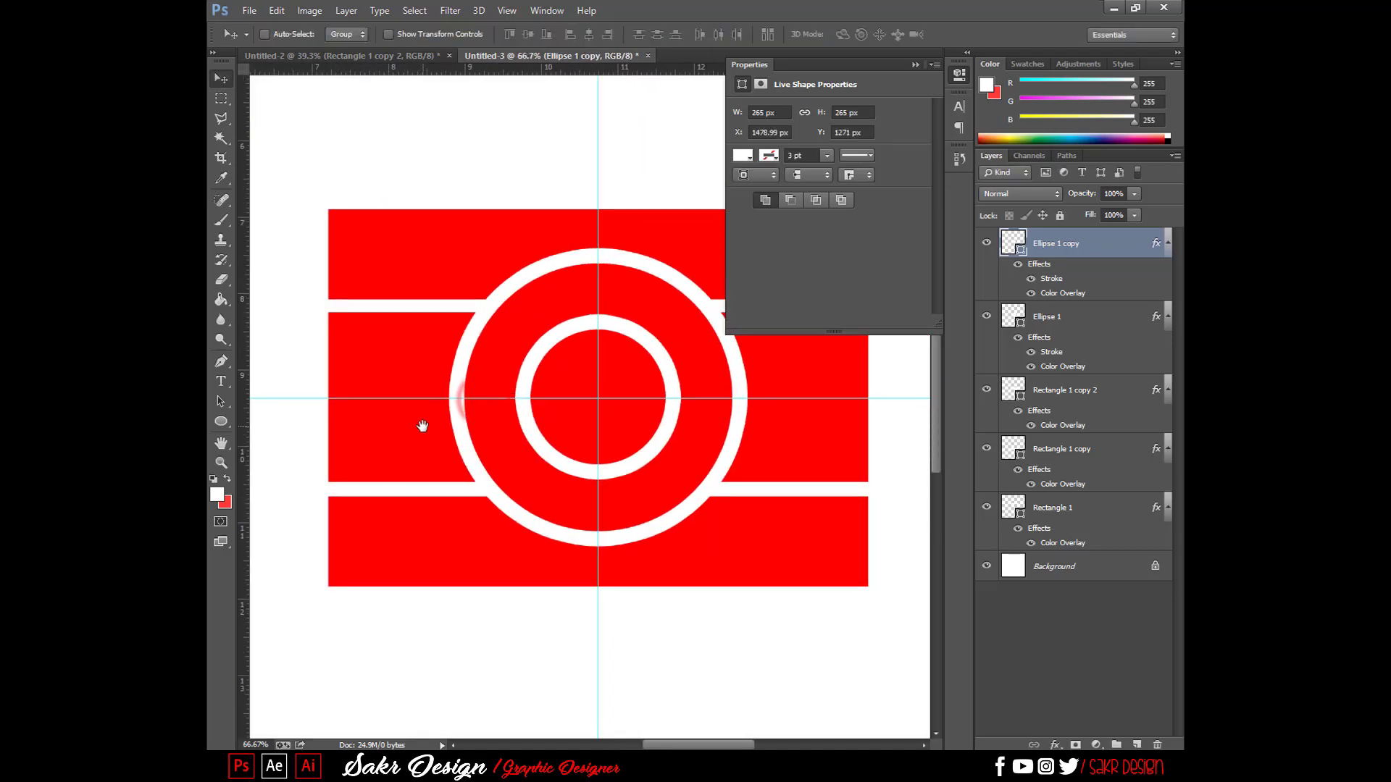
- Select the bottom bar's layer and dismiss the FxSound trial message and window
right_click(399, 576)
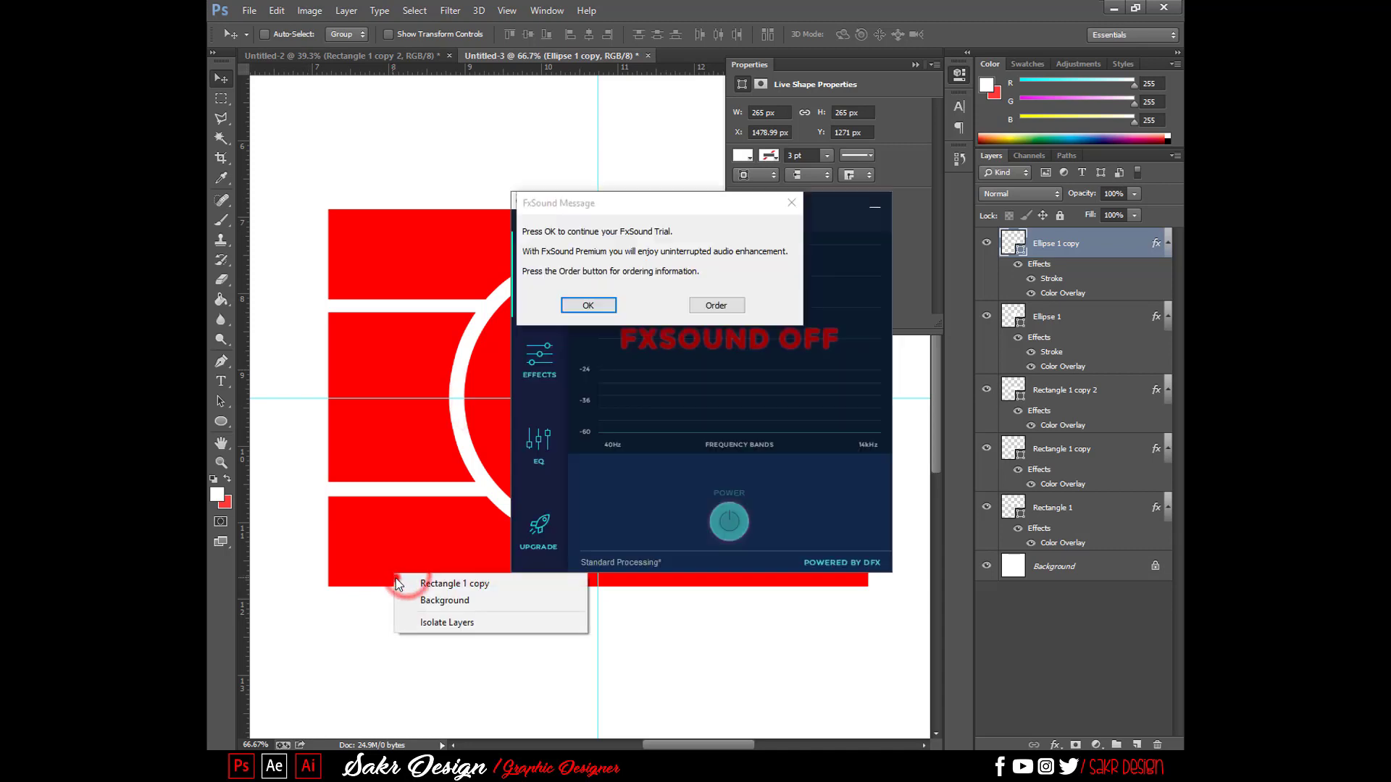
click(406, 580)
click(587, 305)
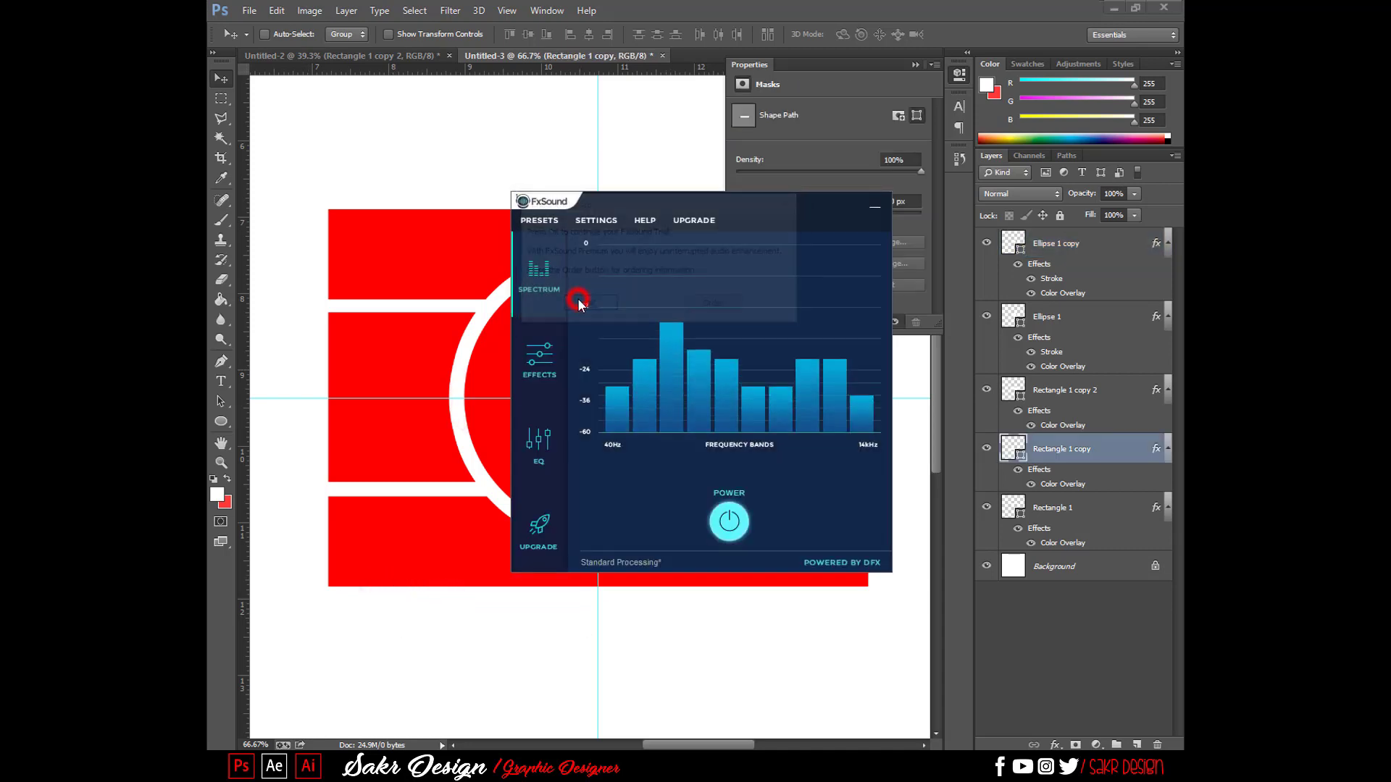
click(475, 273)
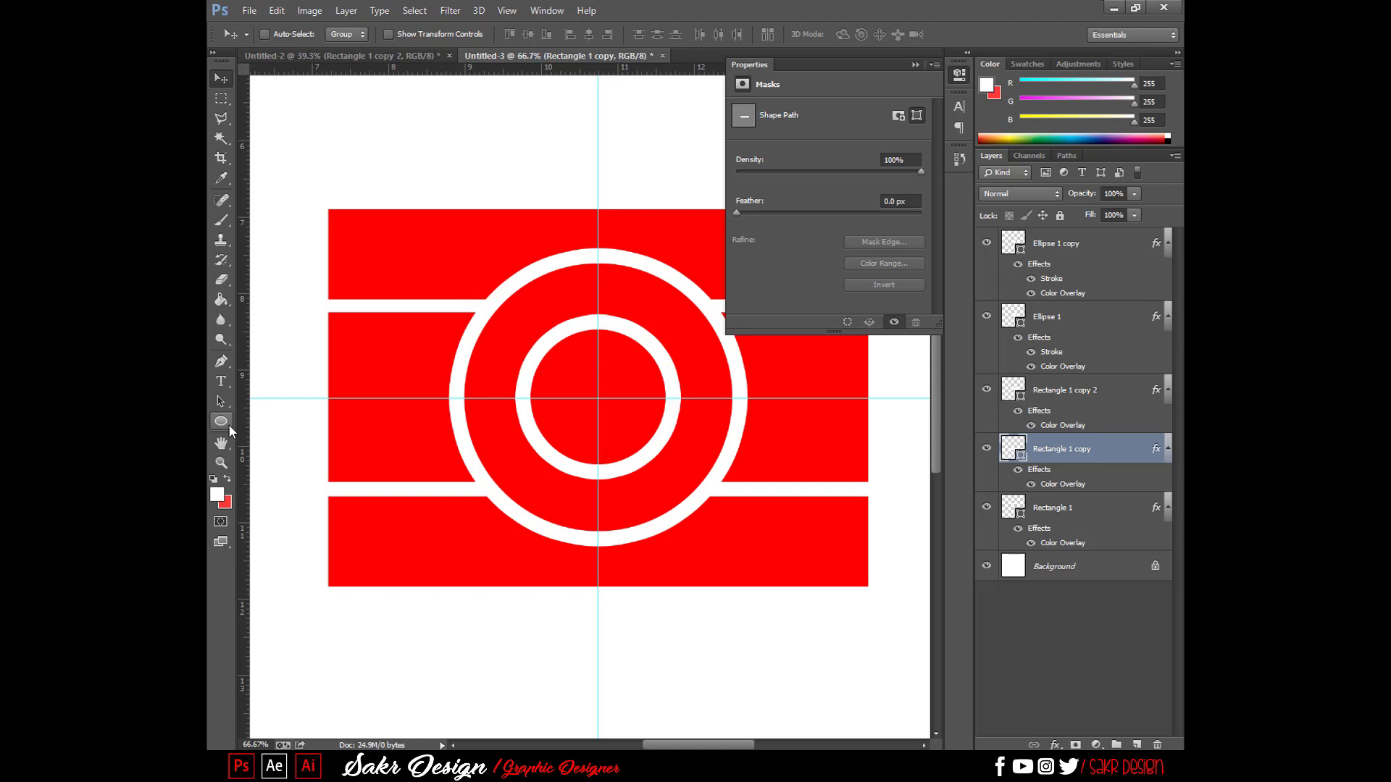
- Draw a white circle about 69 px in diameter in the lower-left corner of the bottom bar with the Ellipse tool
click(223, 424)
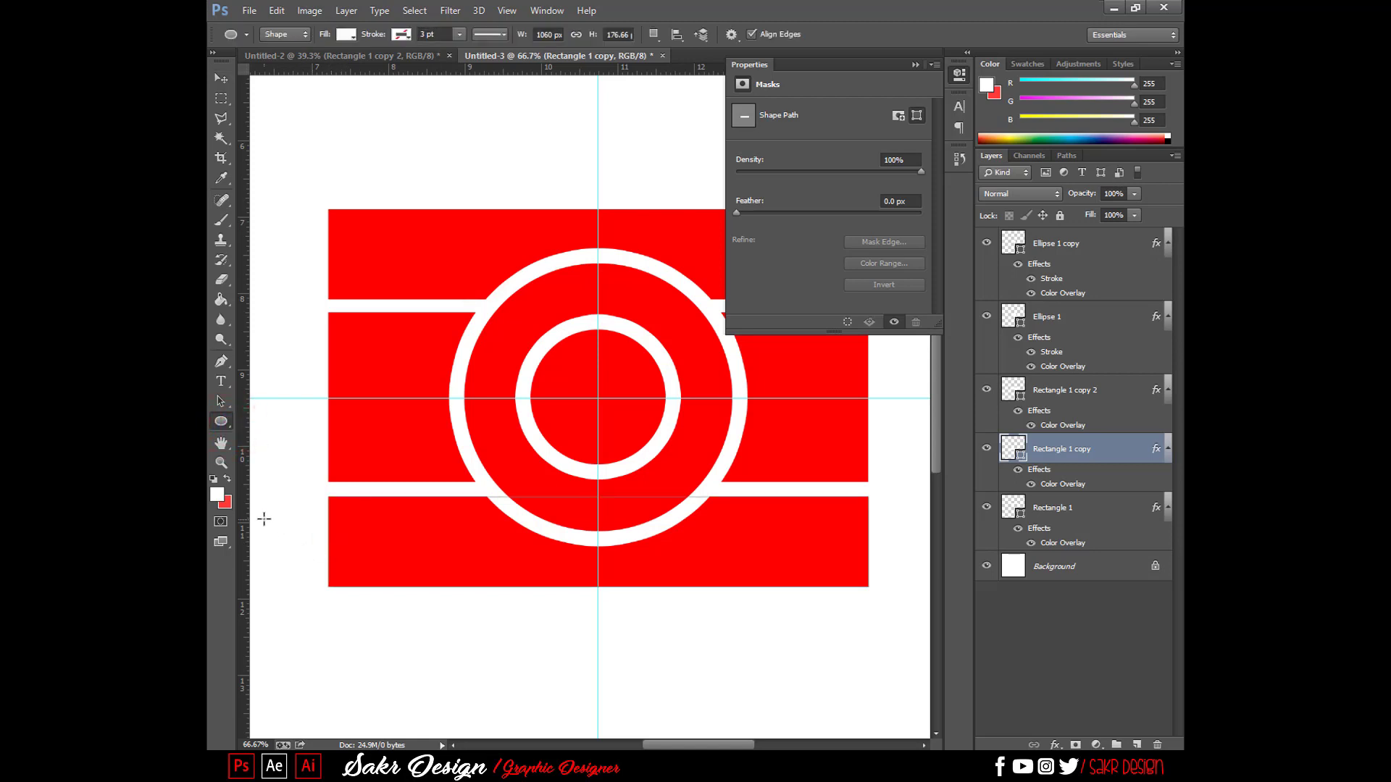
drag(264, 519, 827, 350)
key(v)
key(ctrl+plus)
key(ctrl+plus)
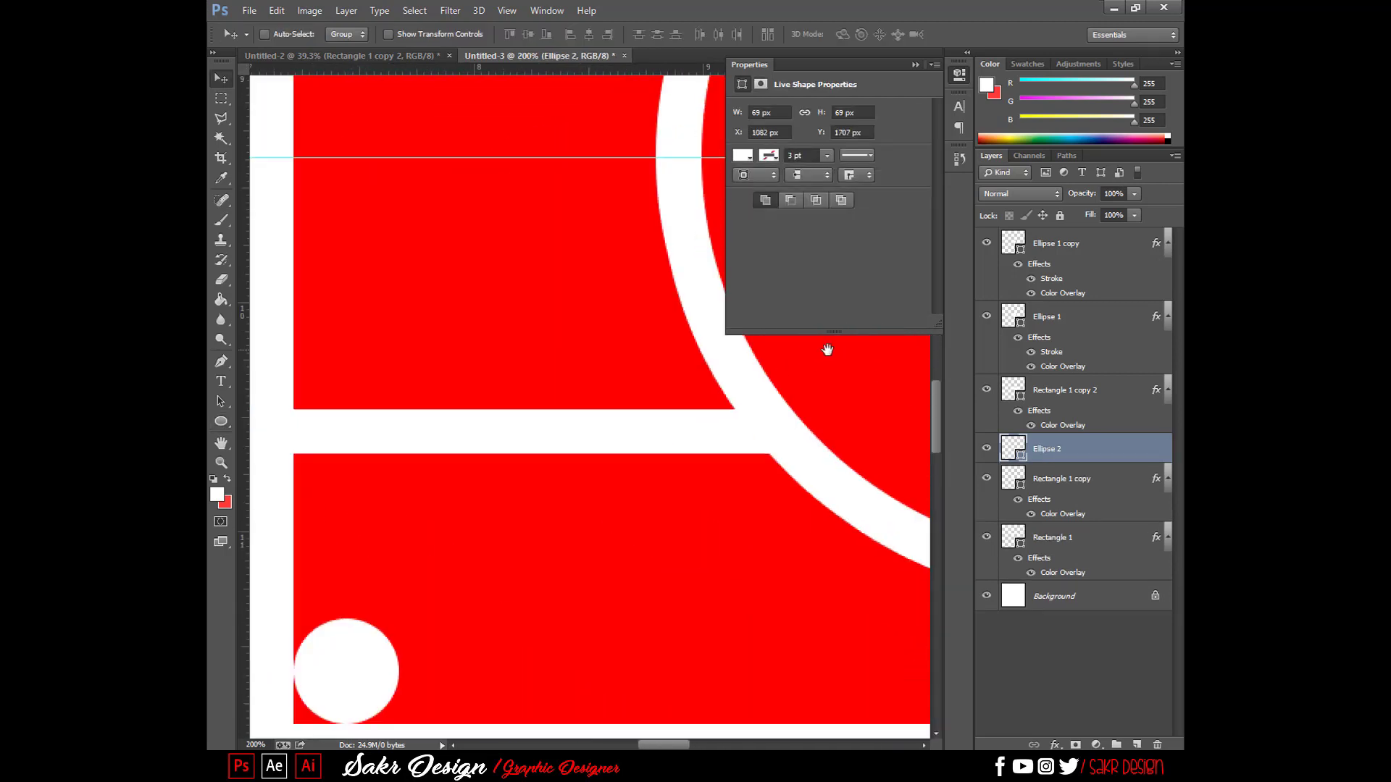
- Enlarge the corner circle to about 81 px, keeping it against the bottom bar's left and lower edges
key(ctrl+t)
drag(398, 617, 418, 599)
double_click(395, 623)
drag(700, 559, 702, 481)
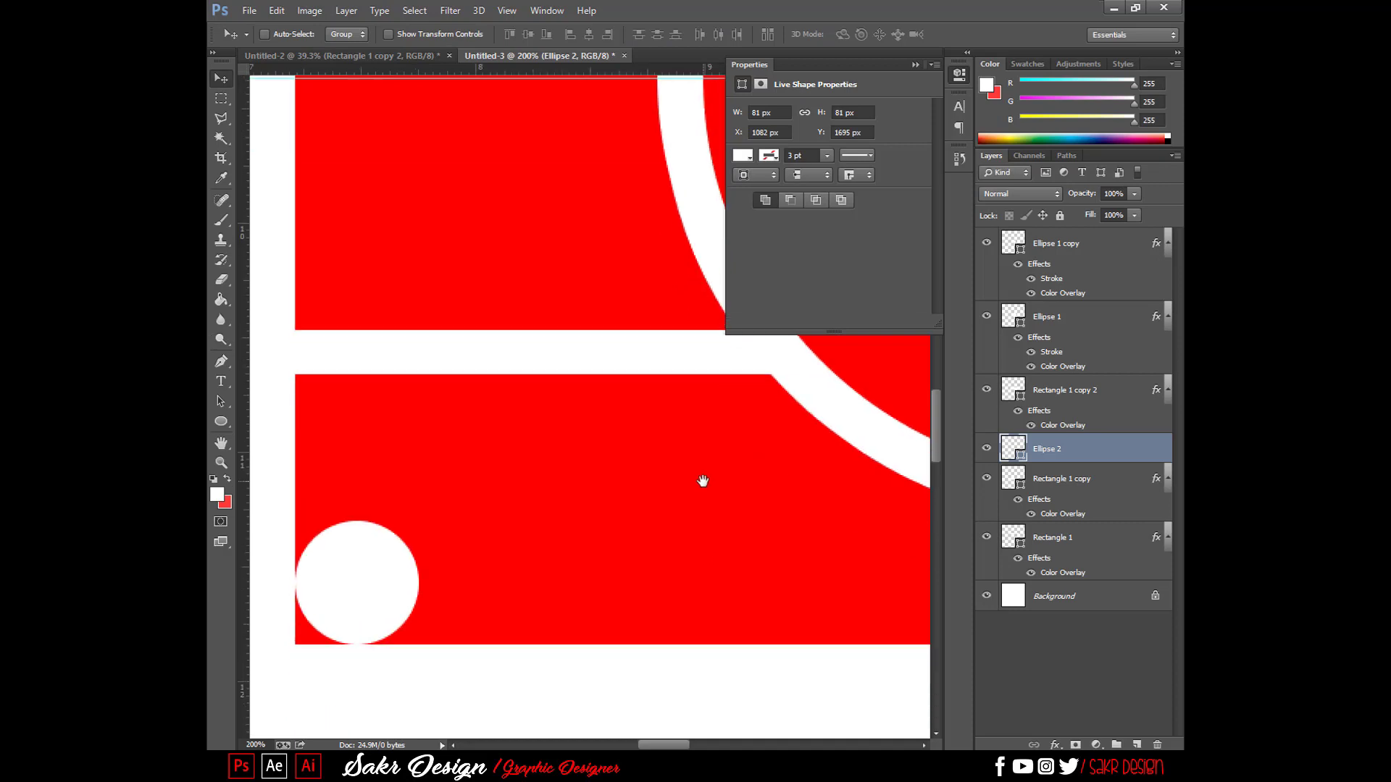
- Turn the small circle into a pixel layer by merging it with a new empty layer
click(1136, 745)
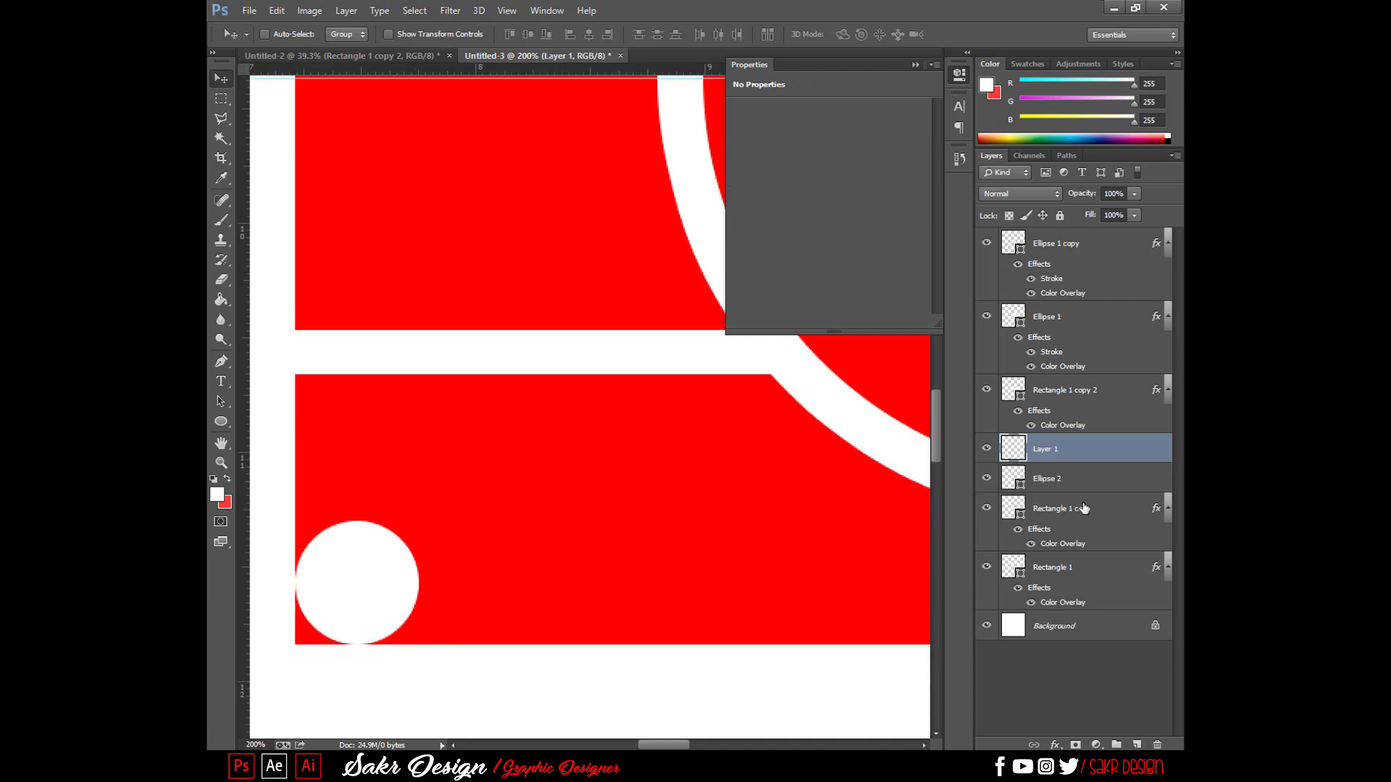
shift+click(1021, 484)
key(ctrl+e)
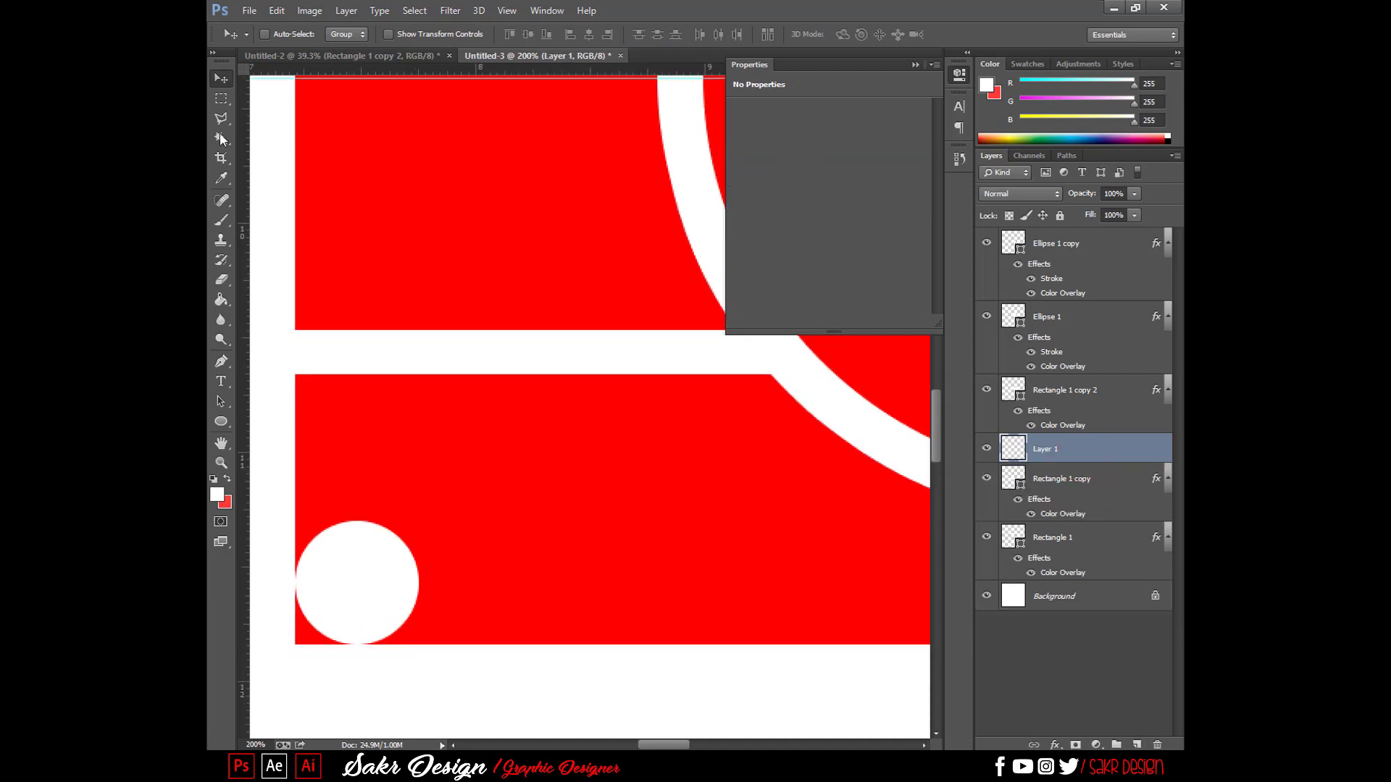
- Select the small circle with the Magic Wand and invert the selection
click(366, 604)
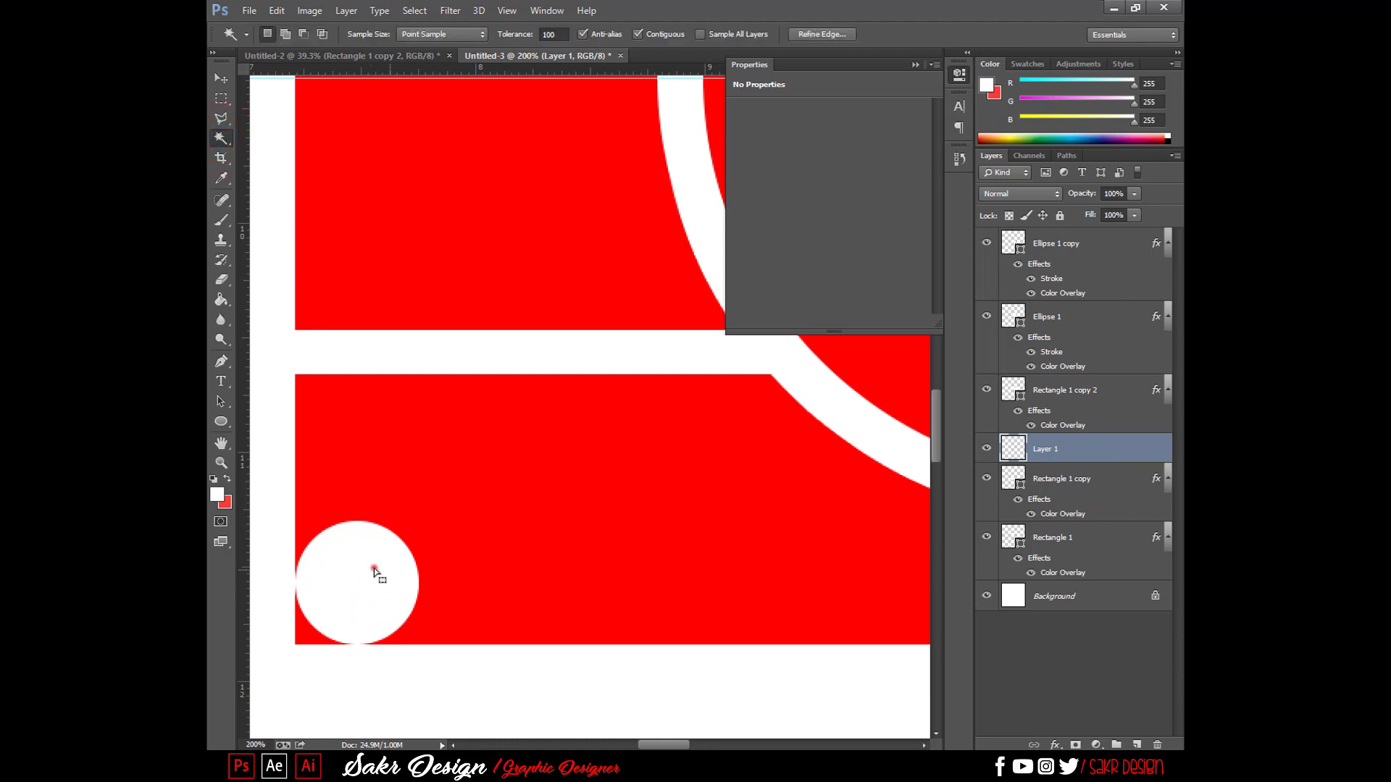
key(ctrl+d)
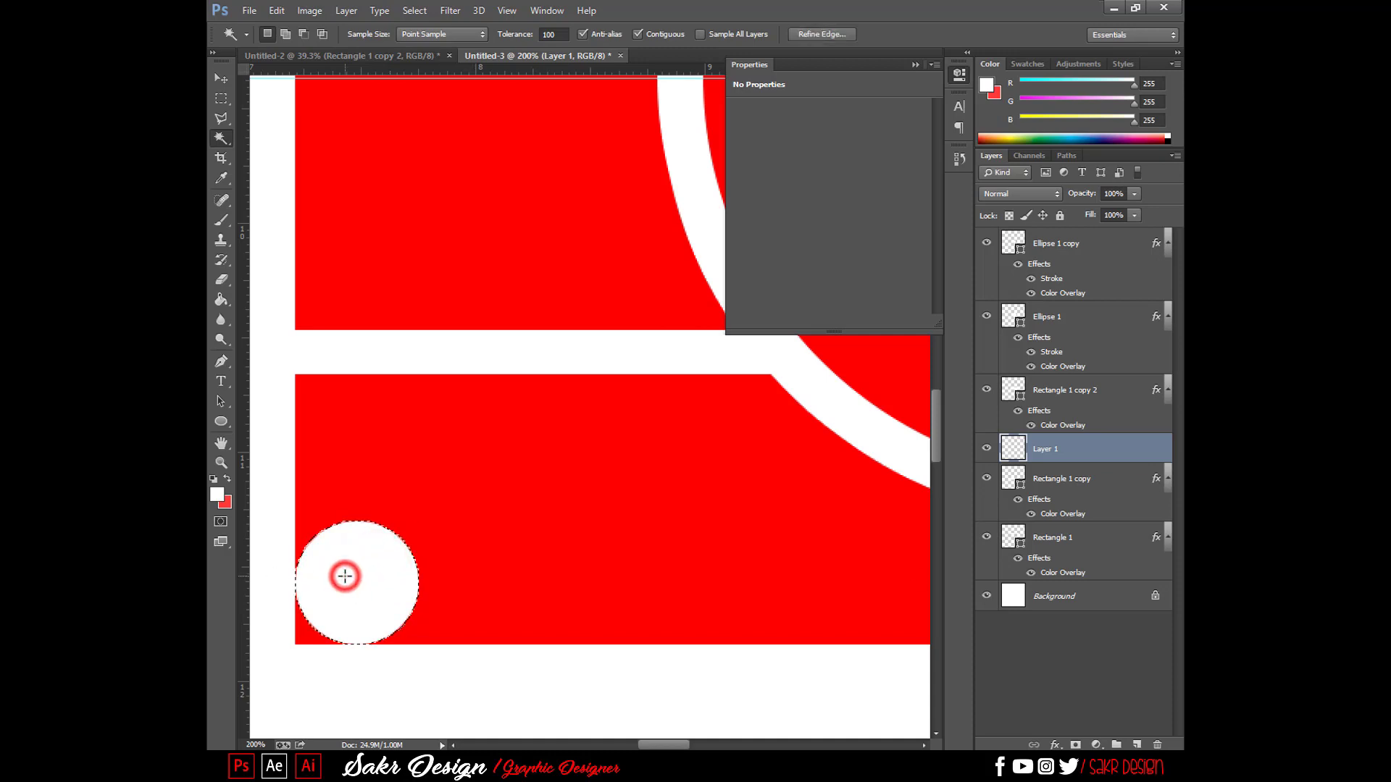
right_click(346, 576)
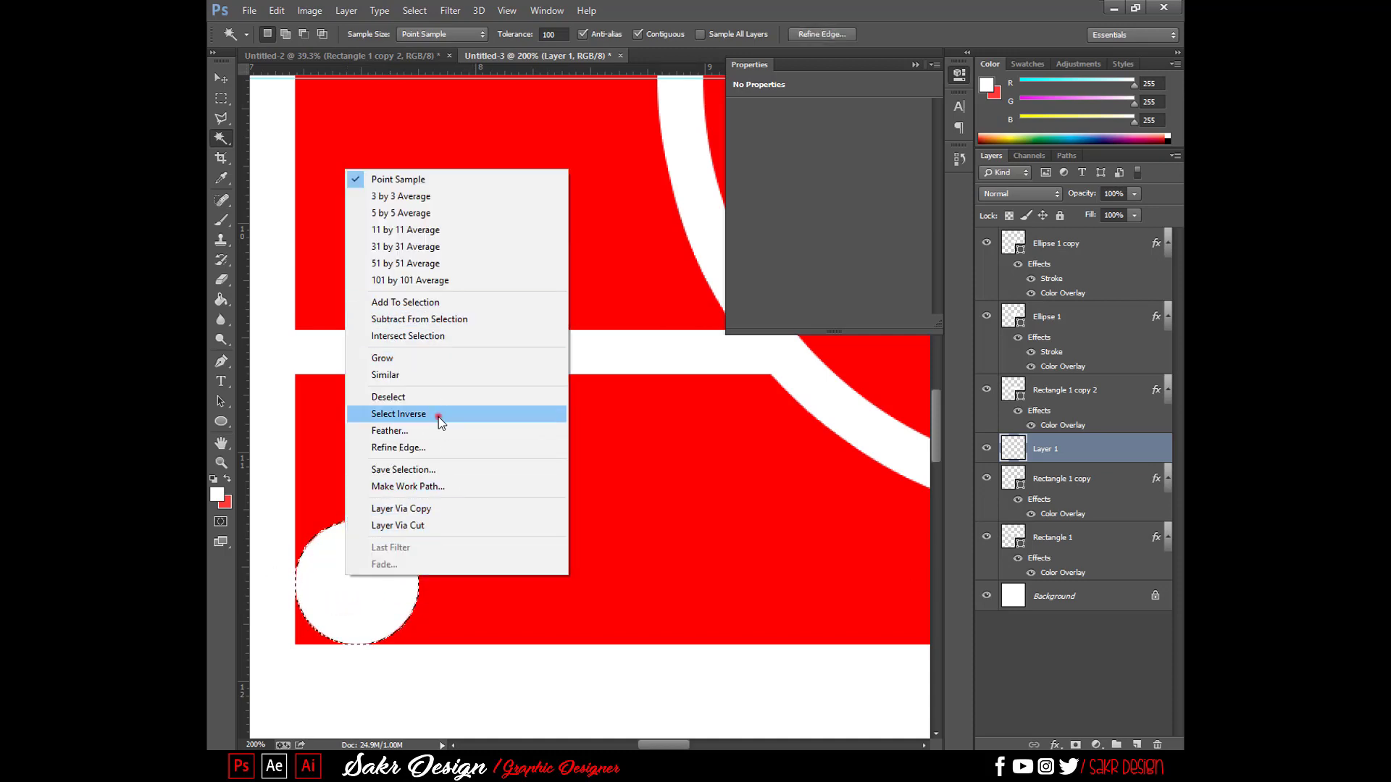
click(438, 415)
key(v)
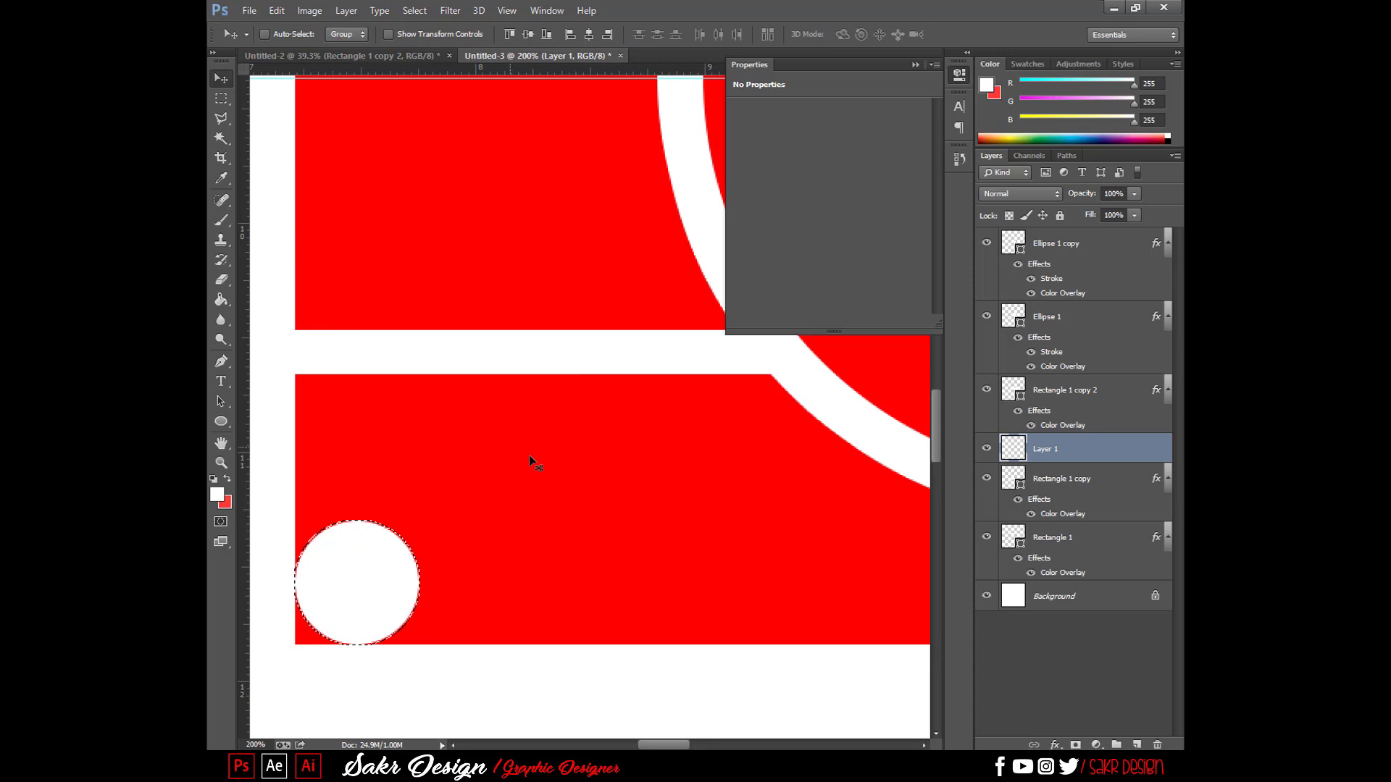
drag(529, 455, 516, 455)
key(Return)
drag(415, 481, 411, 500)
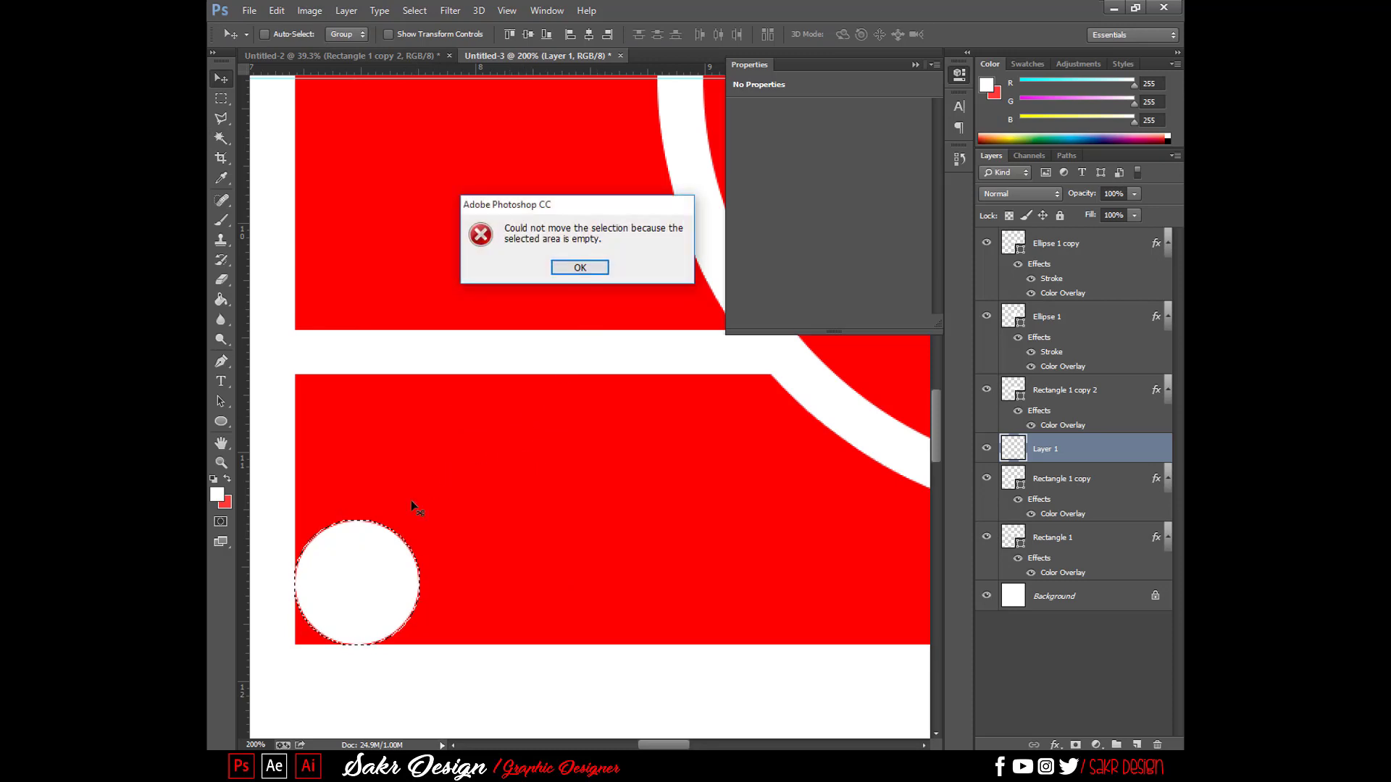
key(Return)
- Rasterize the bottom bar and erase its lower-left corner outside the circle, then clear the selection
right_click(377, 583)
click(404, 609)
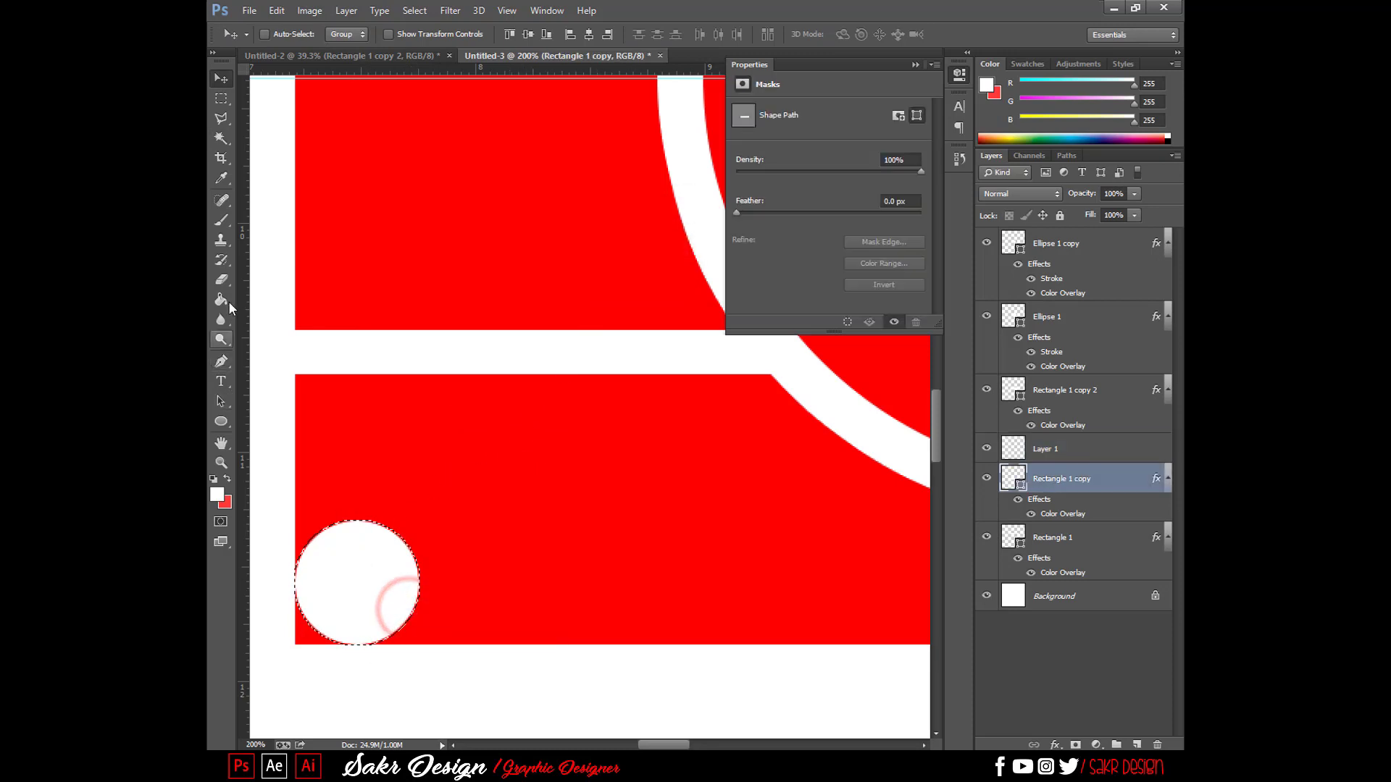
click(221, 280)
click(358, 600)
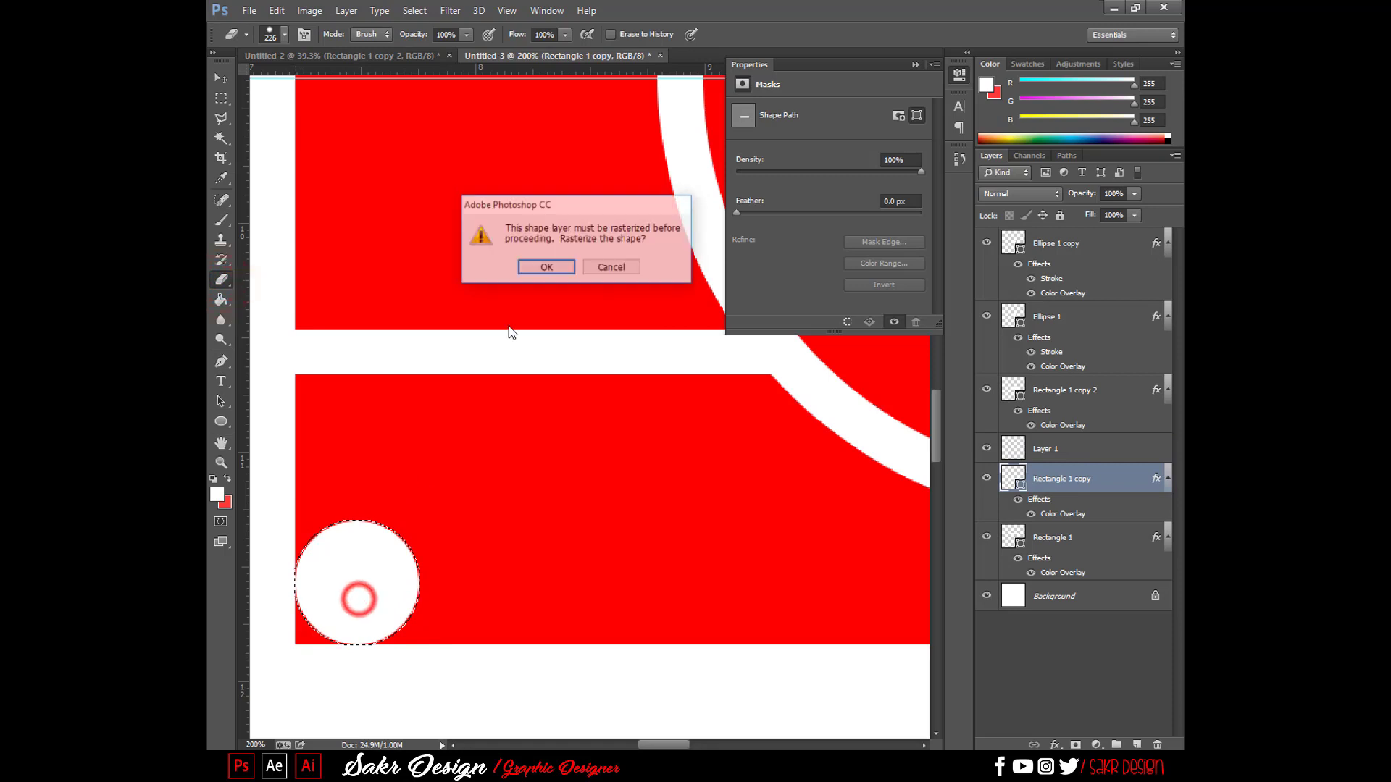
click(544, 265)
drag(515, 434, 611, 244)
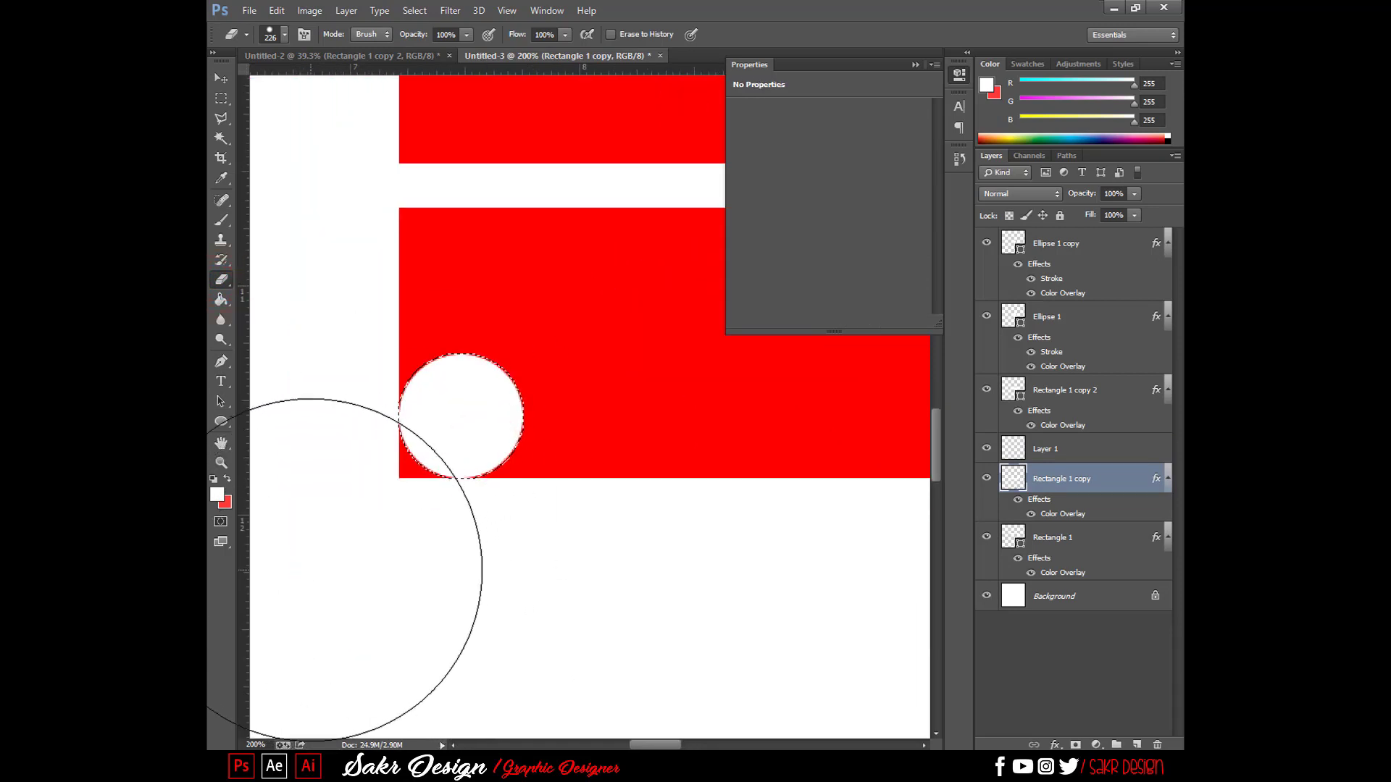
click(308, 566)
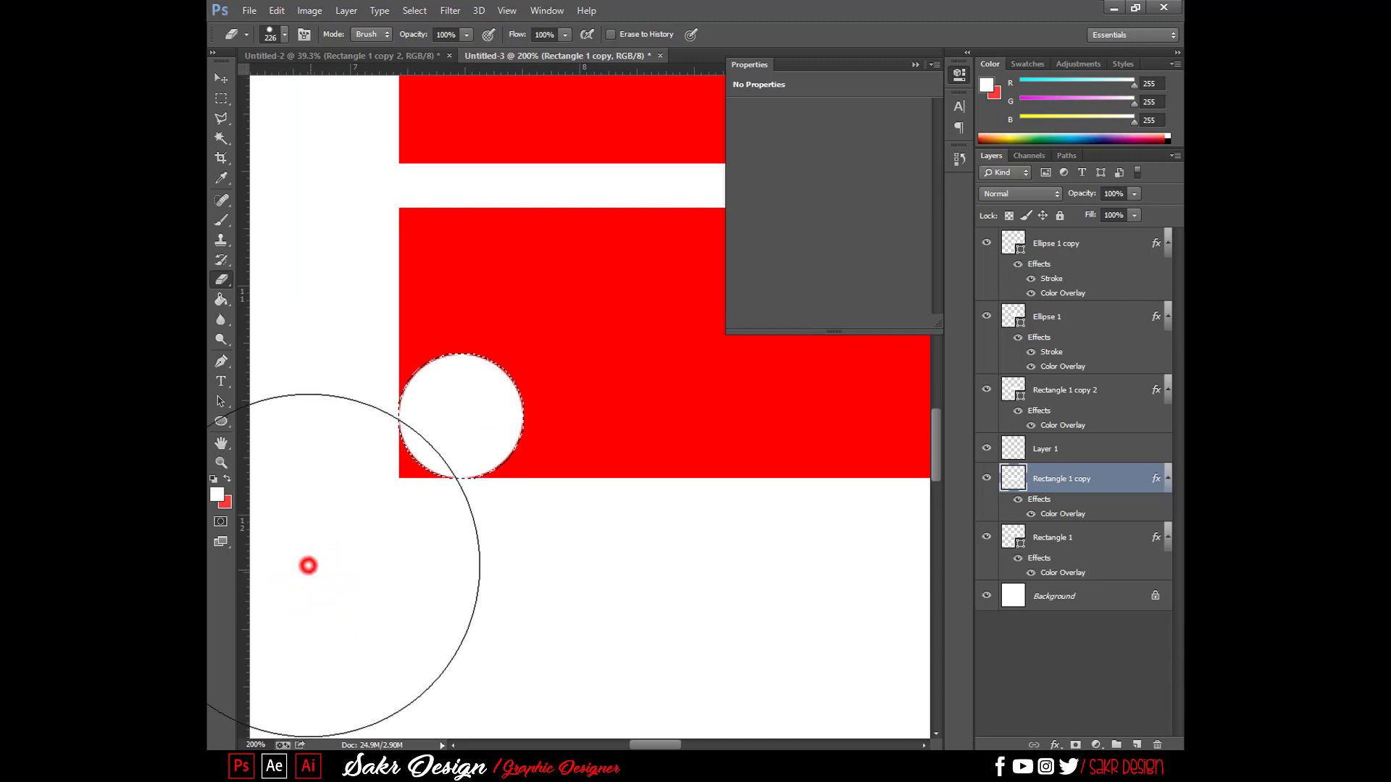
key(v)
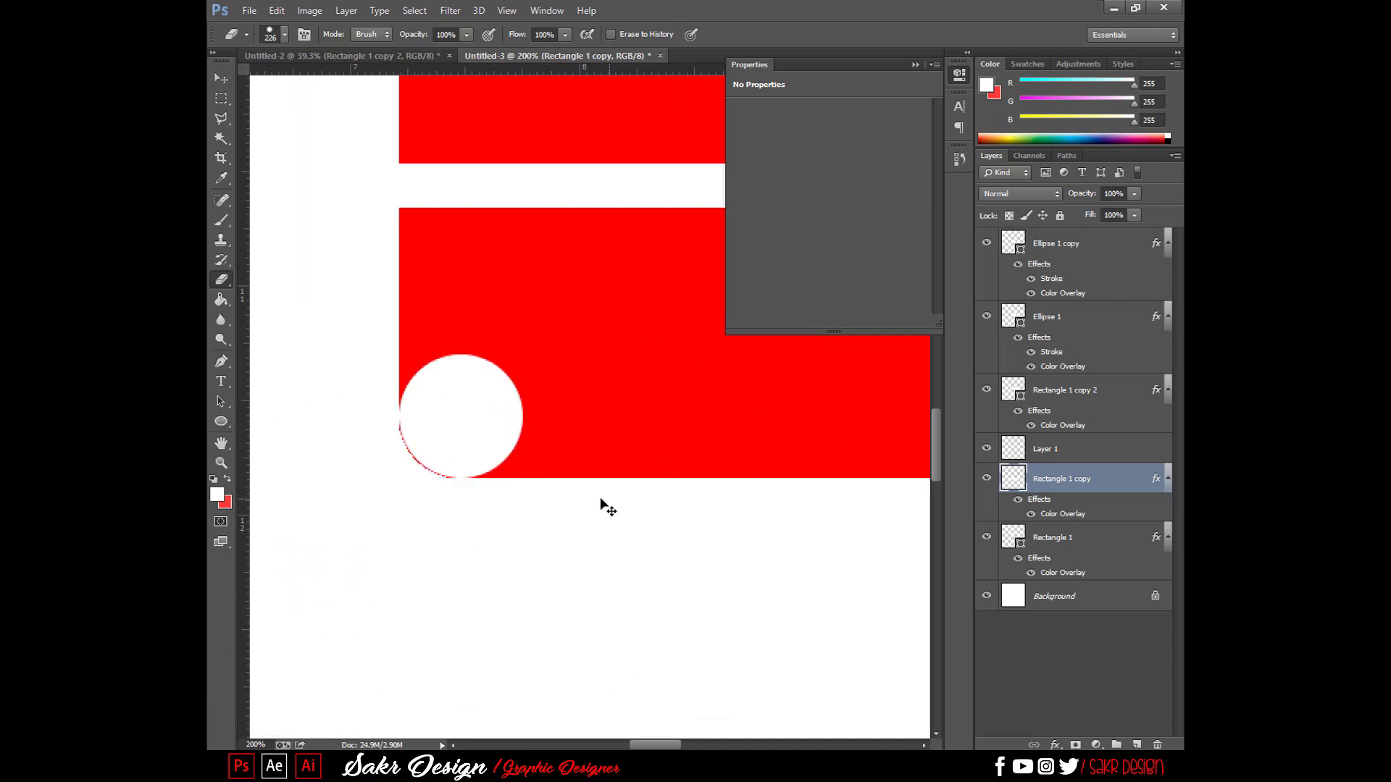
- Move the small white circle into the lower-right corner of the bottom bar, flush with both edges
right_click(464, 420)
click(469, 426)
key(Tab)
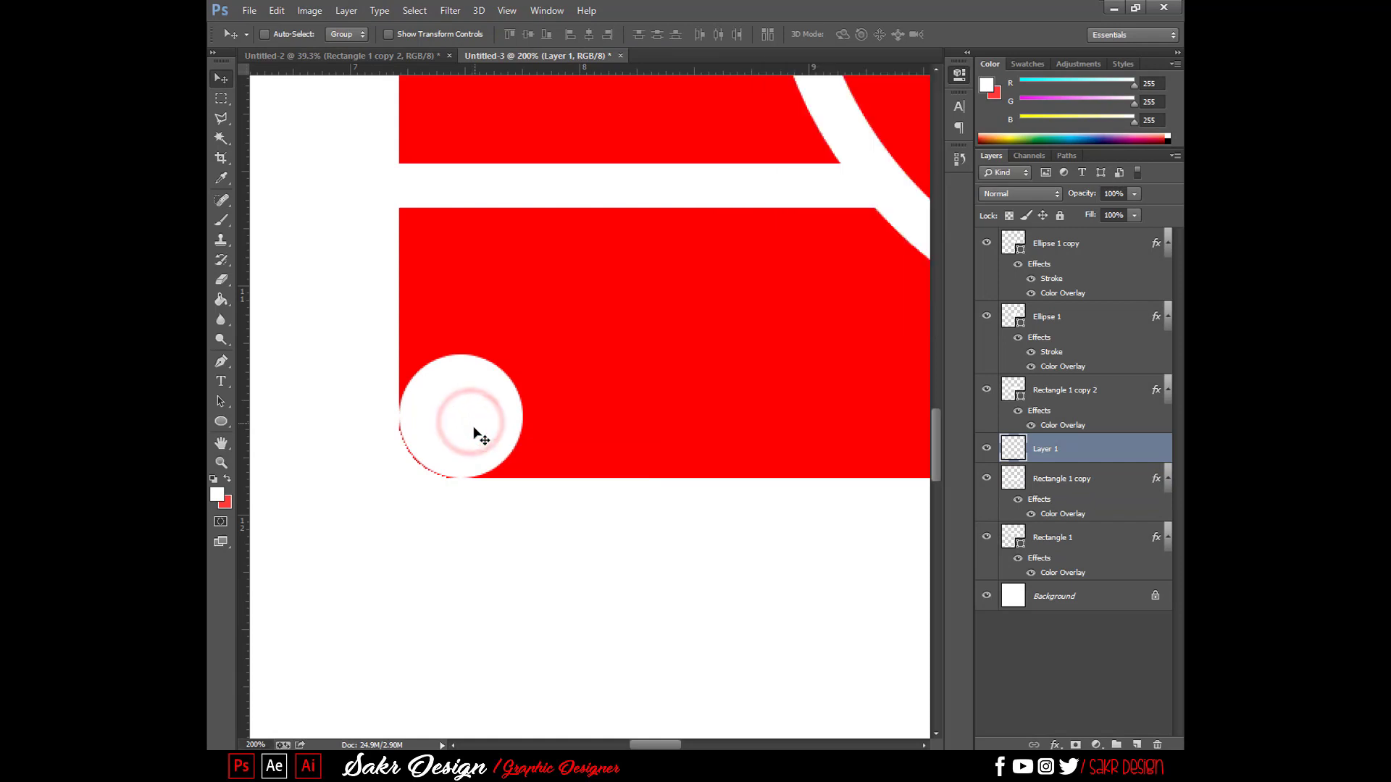
drag(701, 394, 551, 405)
drag(355, 400, 932, 492)
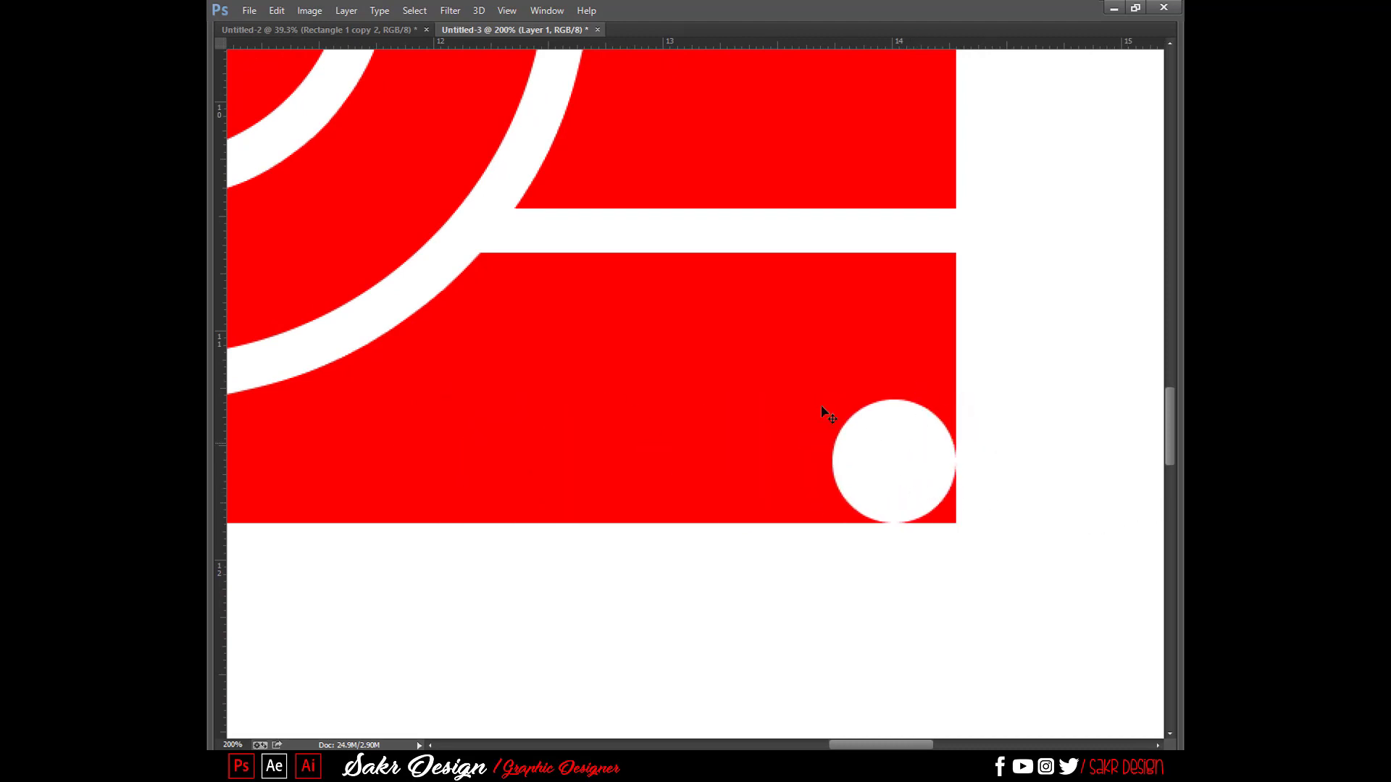
- Select the empty area around the small circle in the lower-right corner with the Magic Wand
key(Tab)
click(221, 138)
click(618, 377)
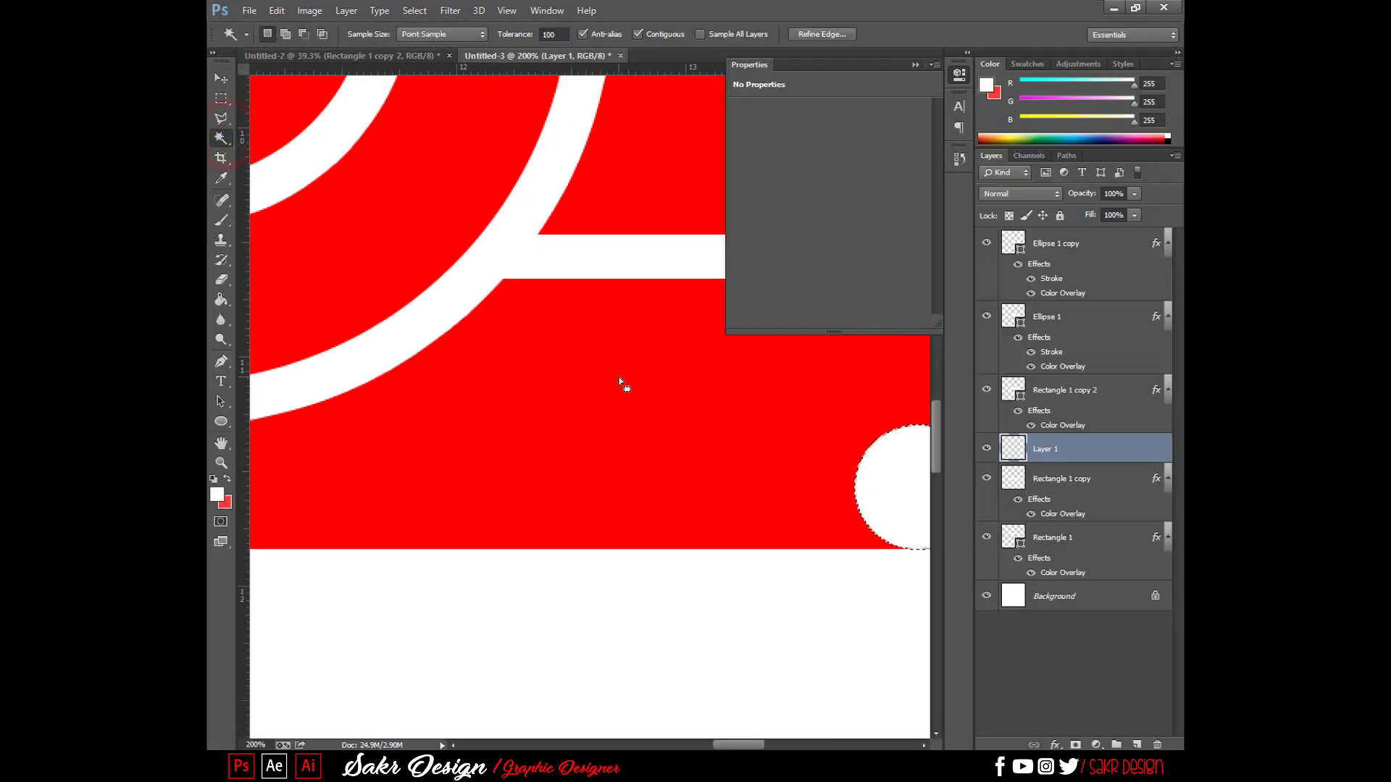
key(Tab)
- Erase the bottom bar's lower-right corner outside the circle on the bar's own layer and clear the selection
right_click(707, 406)
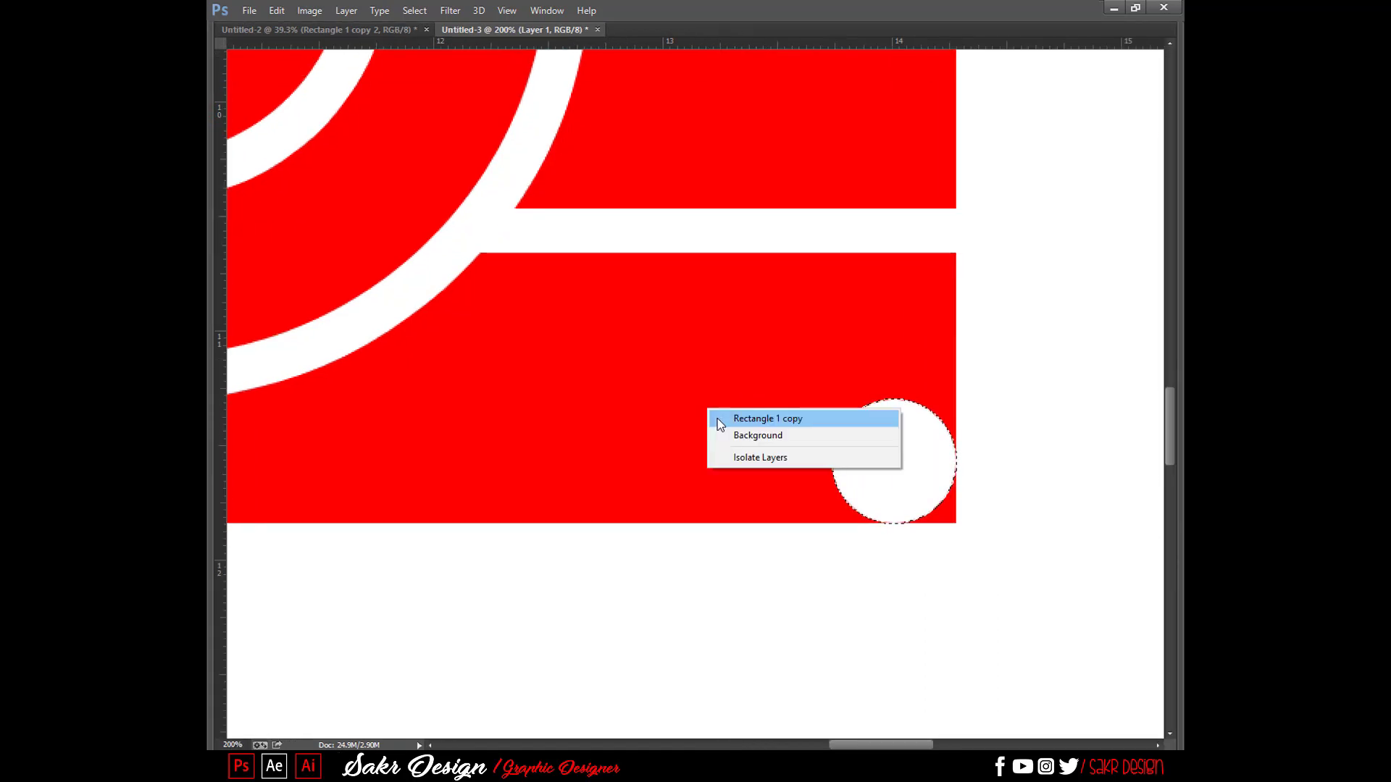
click(732, 414)
key(Tab)
click(220, 281)
scroll(742, 444, right, 5)
scroll(743, 444, down, 1)
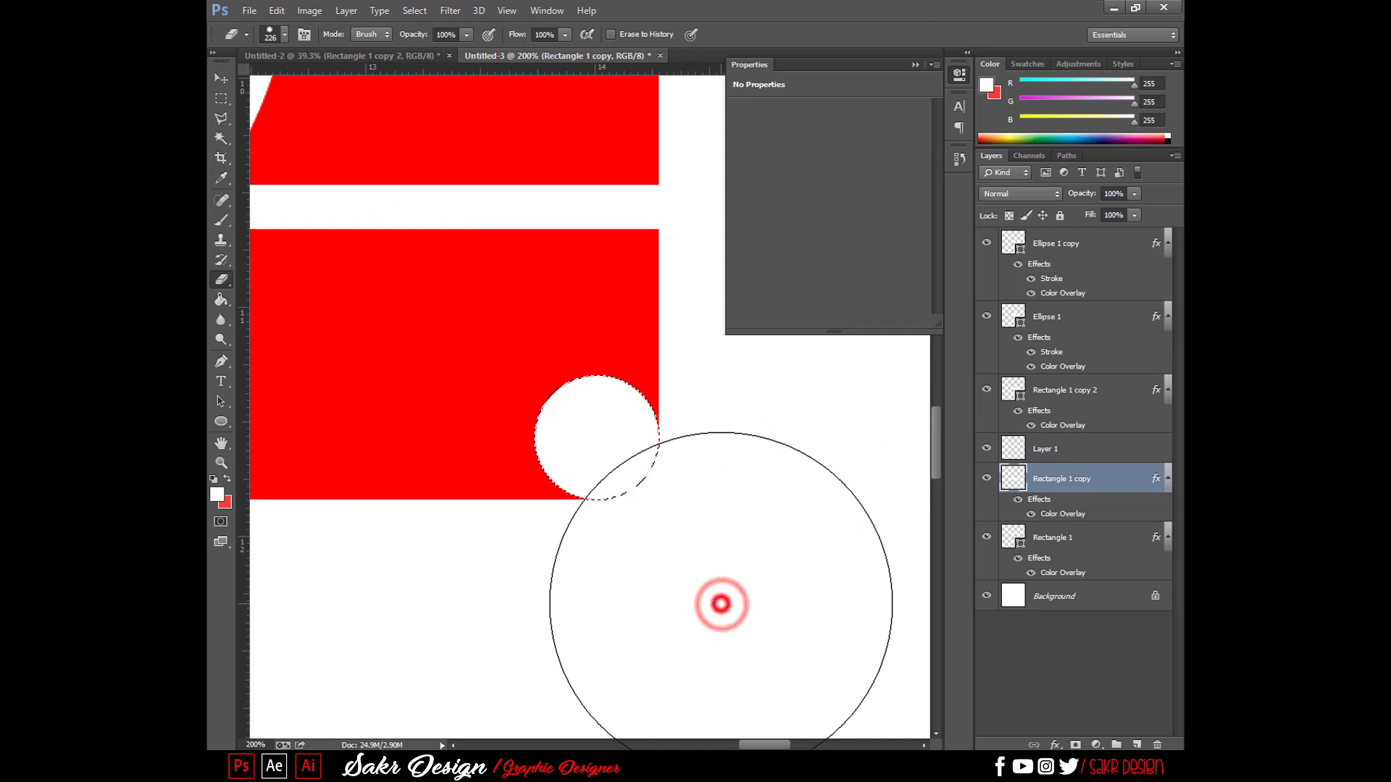
key(v)
- Move the small white circle up into the upper-right corner of the top bar, flush with both edges
right_click(641, 471)
click(643, 464)
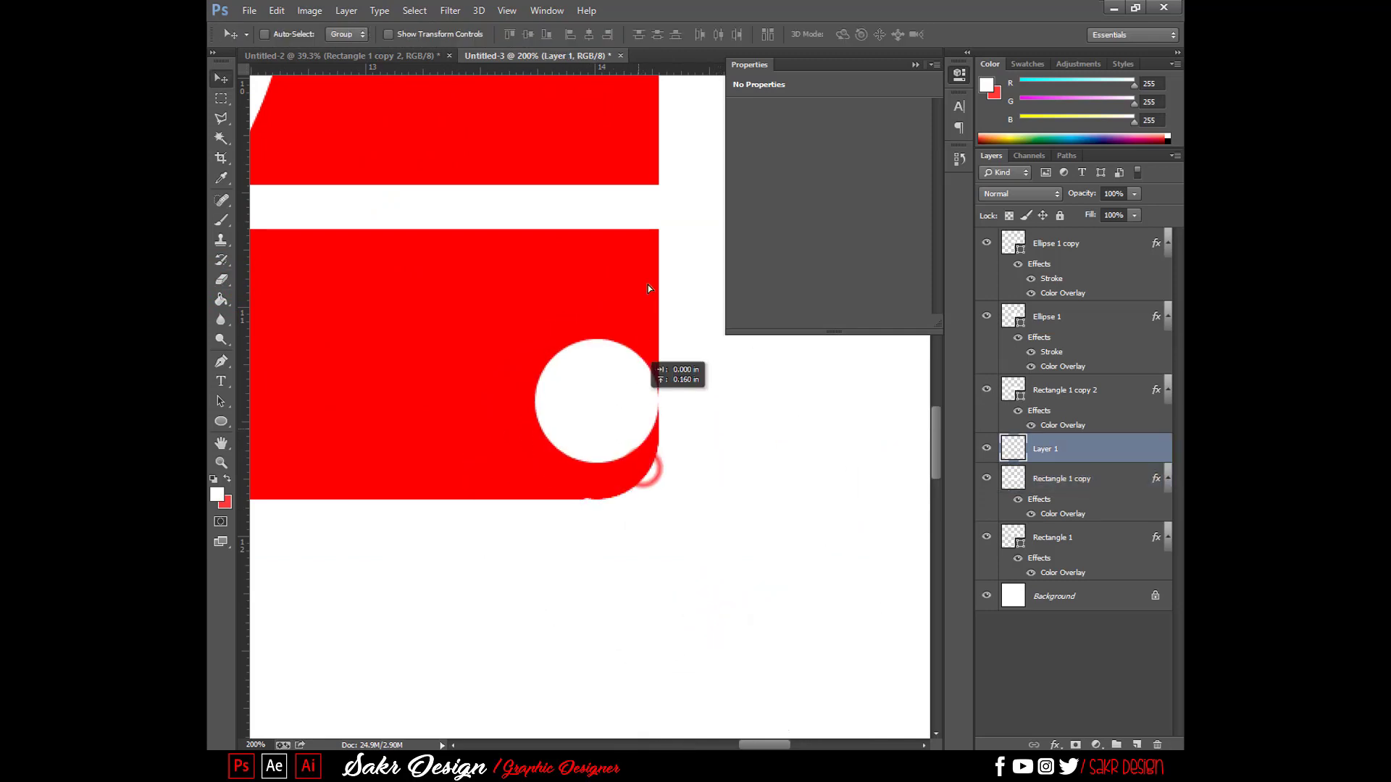
scroll(674, 471, up, 6)
drag(688, 482, 656, 244)
scroll(661, 471, up, 5)
drag(636, 297, 617, 484)
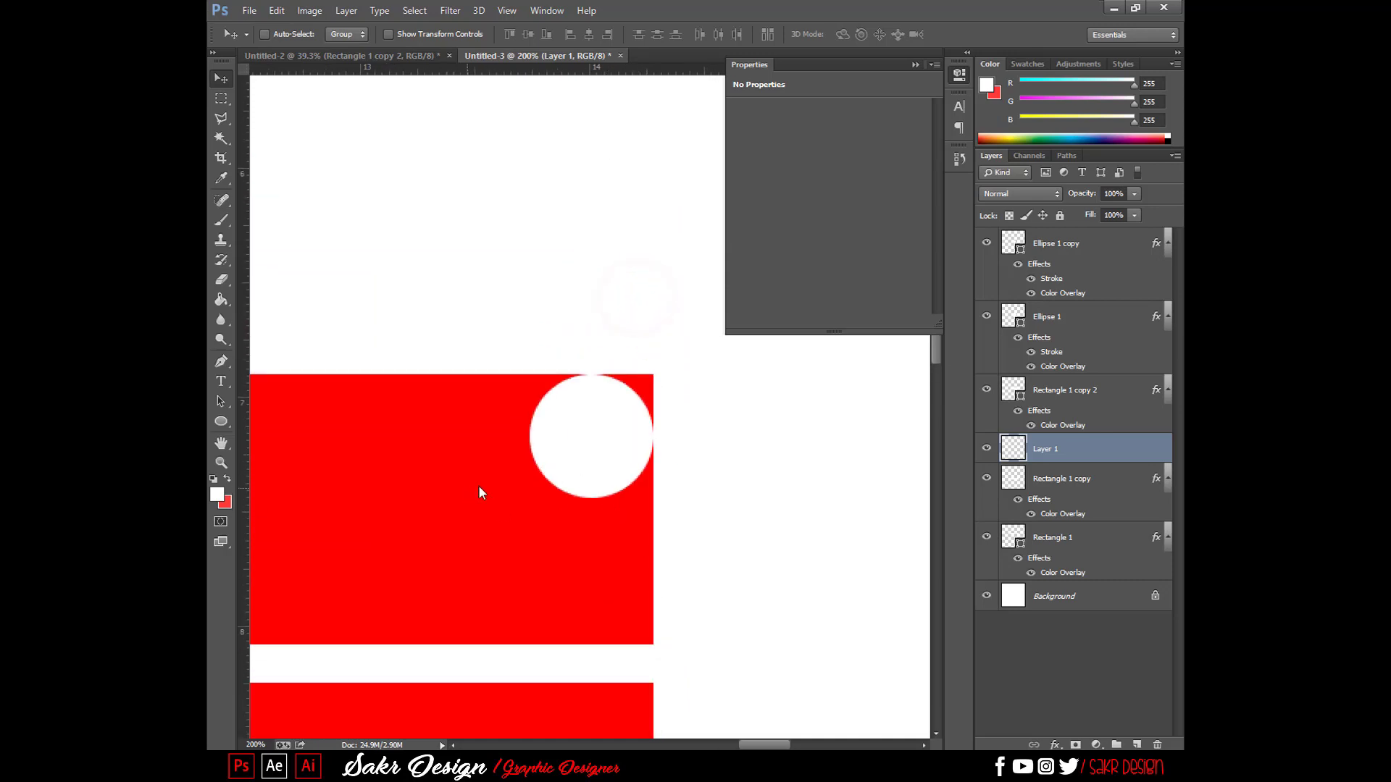
- Select the empty area around the circle with the Magic Wand and make the top bar's layer active
click(222, 137)
click(319, 204)
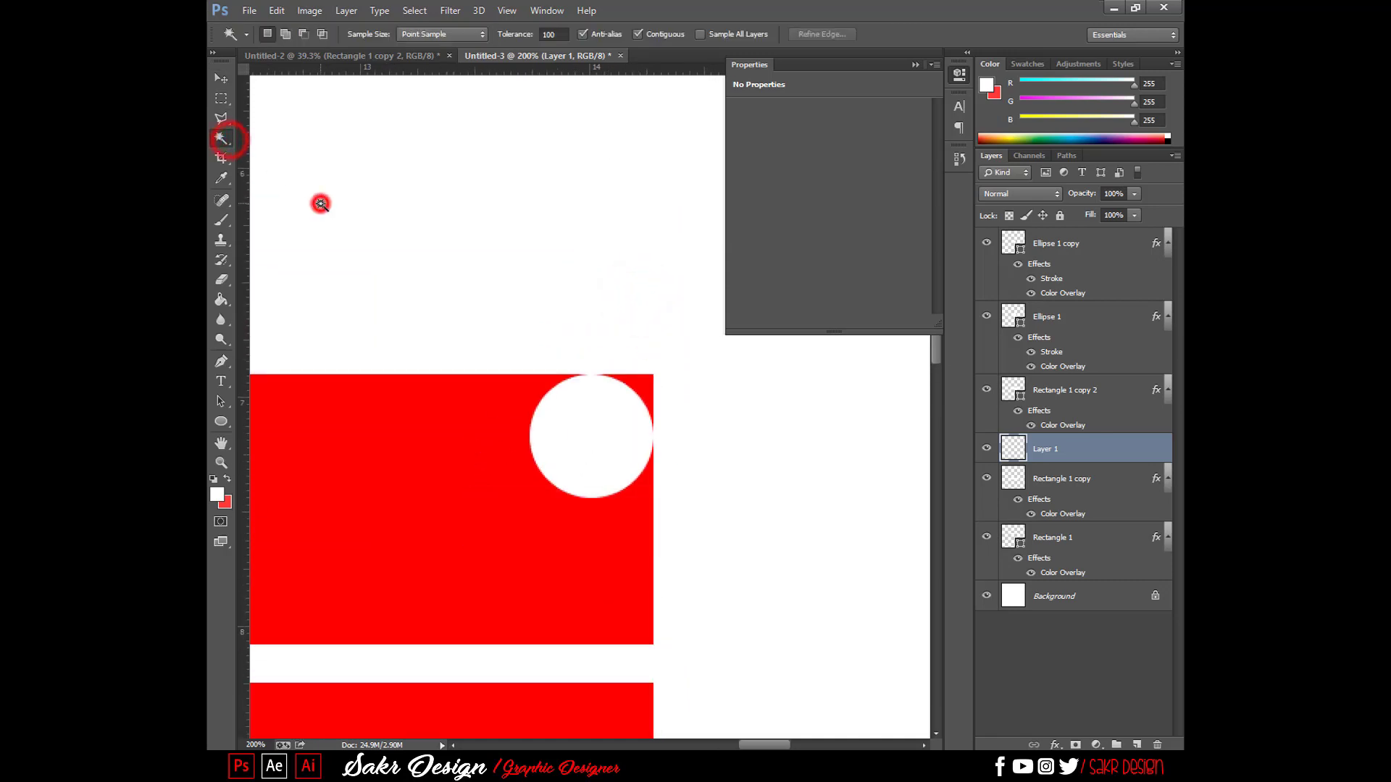
click(220, 81)
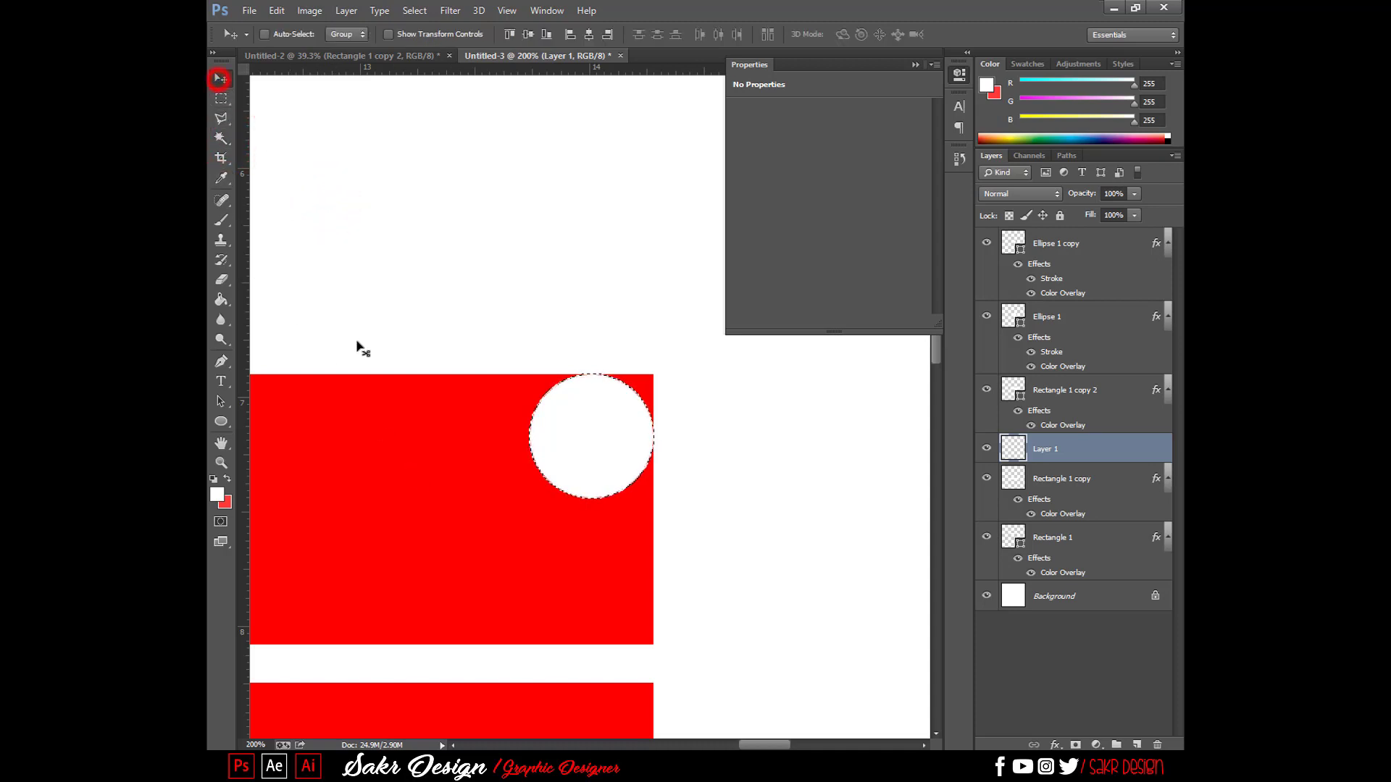
right_click(457, 541)
click(460, 541)
- Rasterize the top bar, set the Eraser size to 103 and erase the upper-right corner outside the circle
click(221, 284)
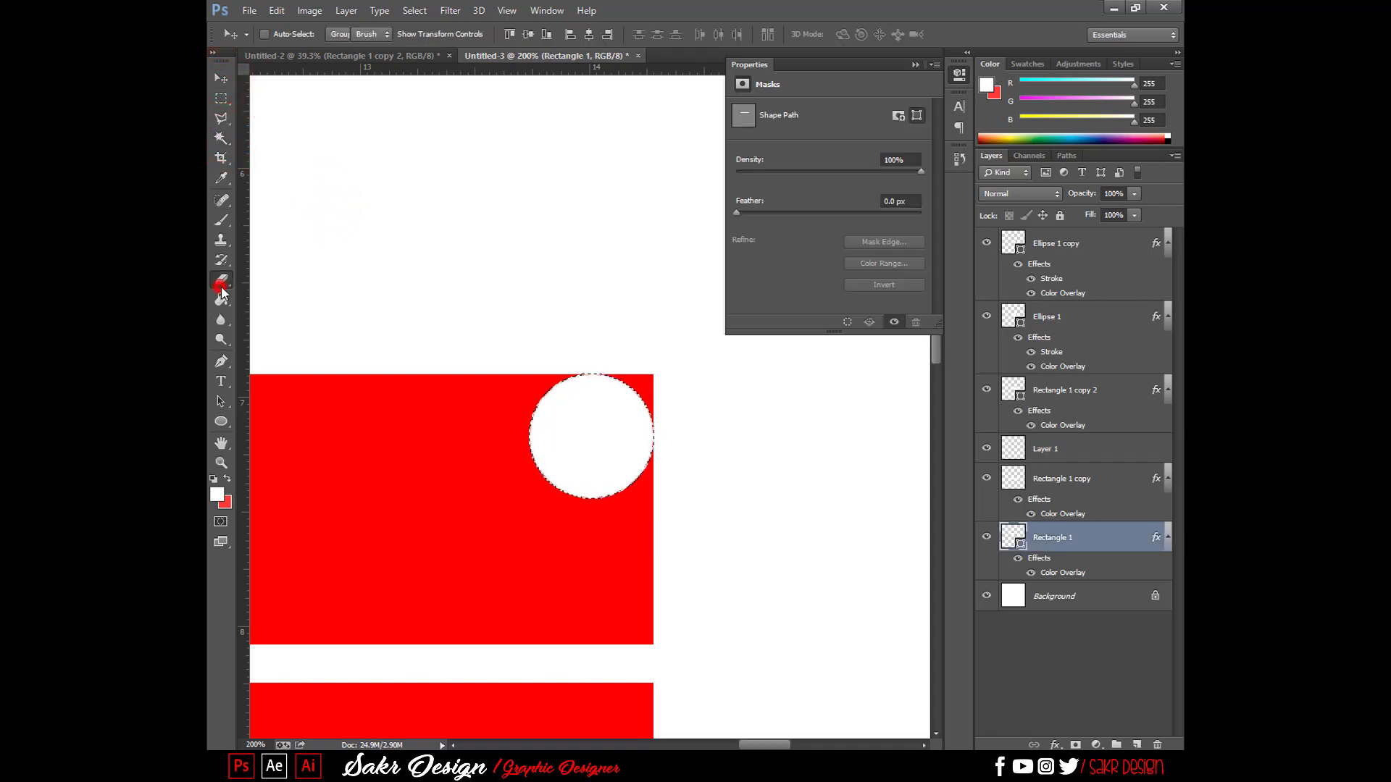
click(655, 314)
key(Return)
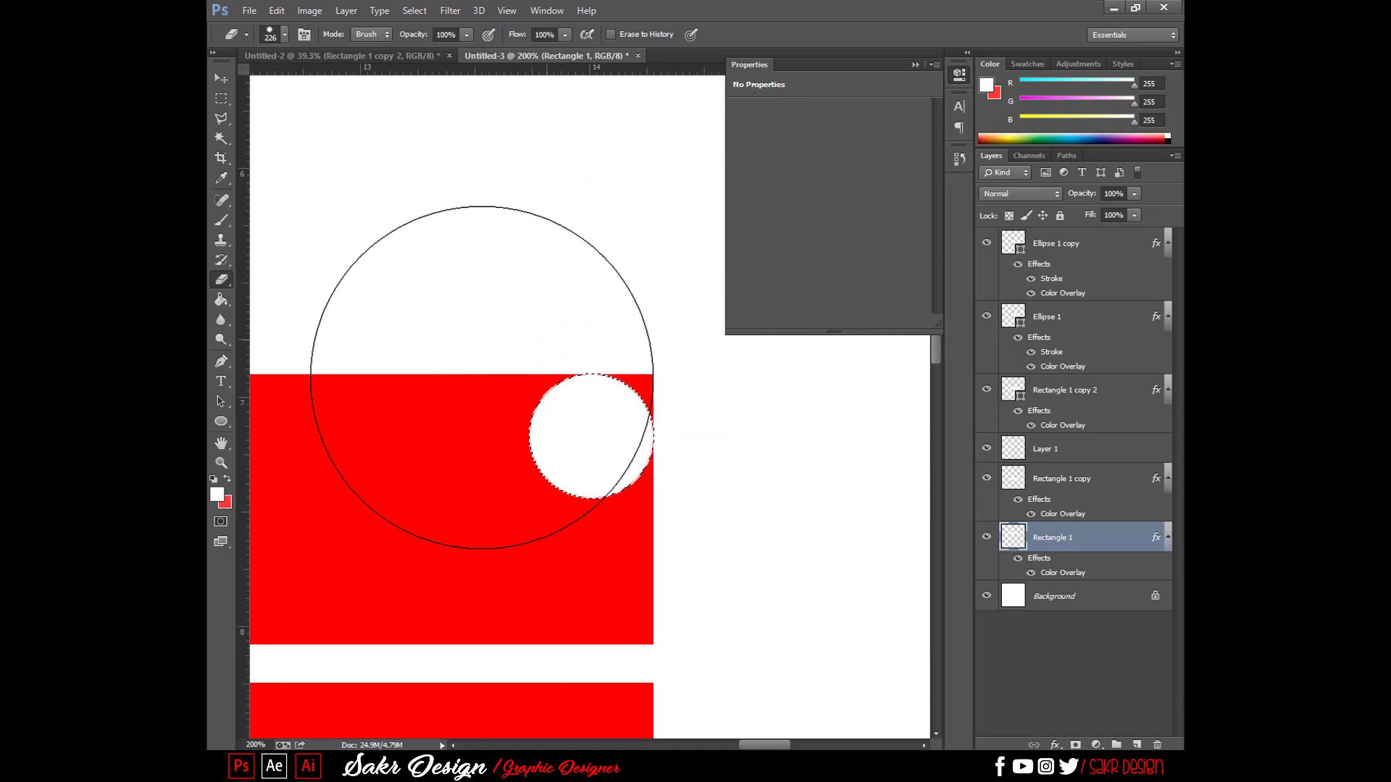
right_click(650, 430)
key(Return)
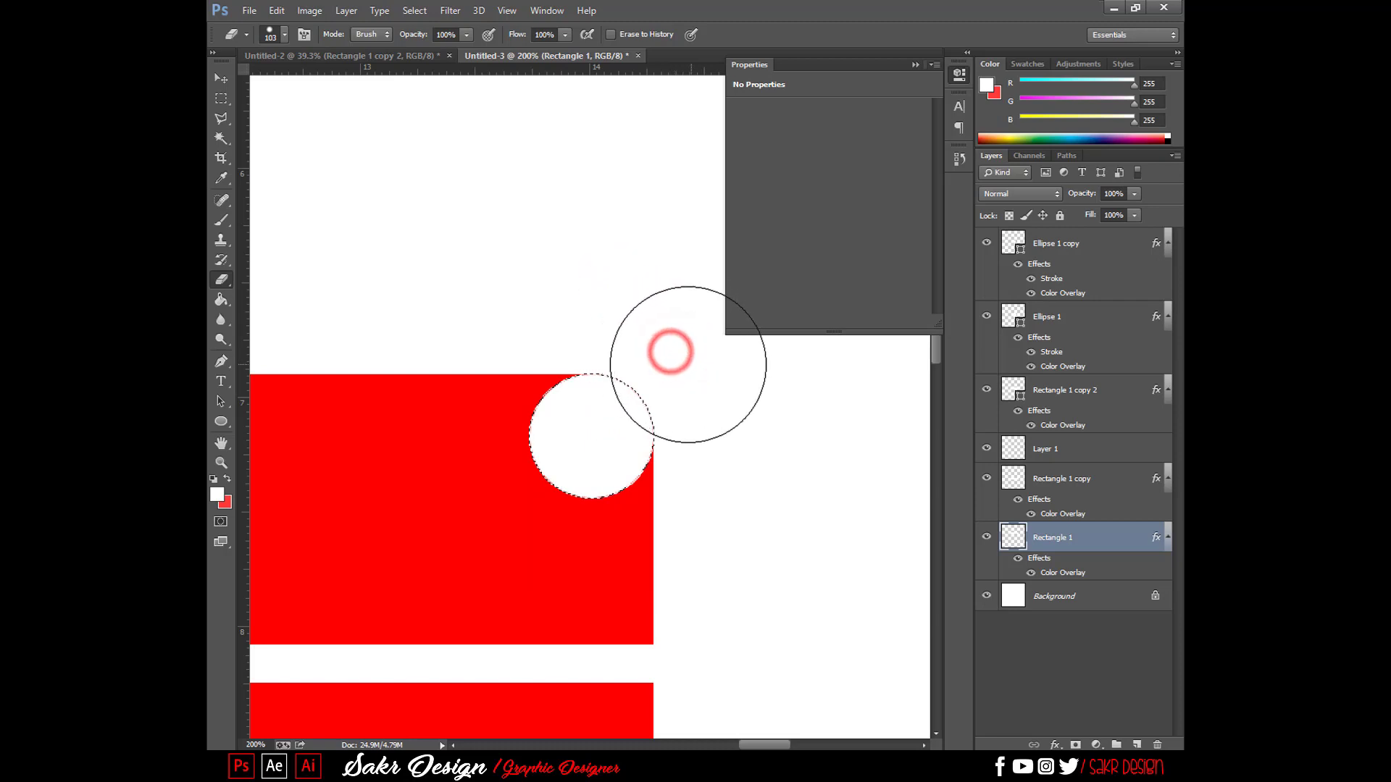
key(v)
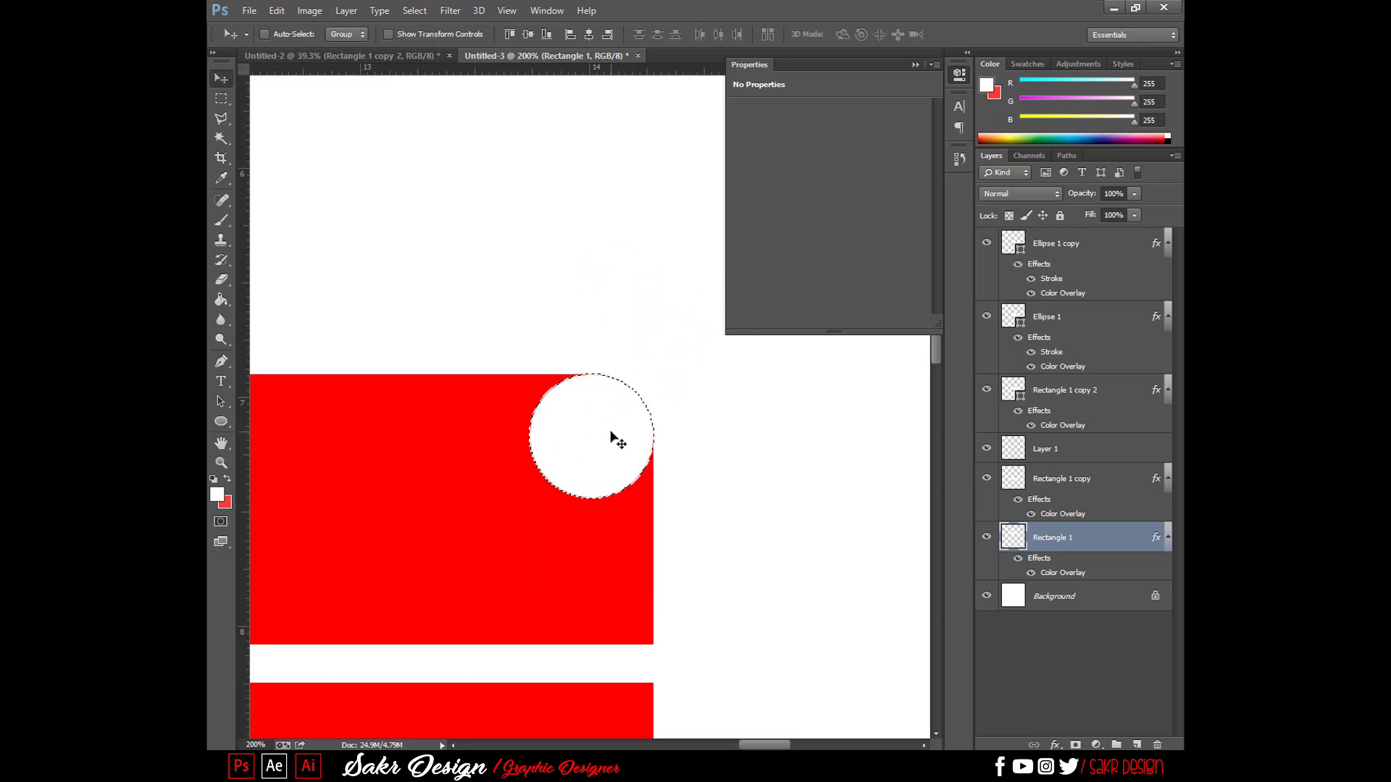
- Move the small white circle into the upper-left corner of the top bar, flush with both edges
right_click(610, 441)
click(637, 450)
key(Tab)
drag(630, 450, 766, 506)
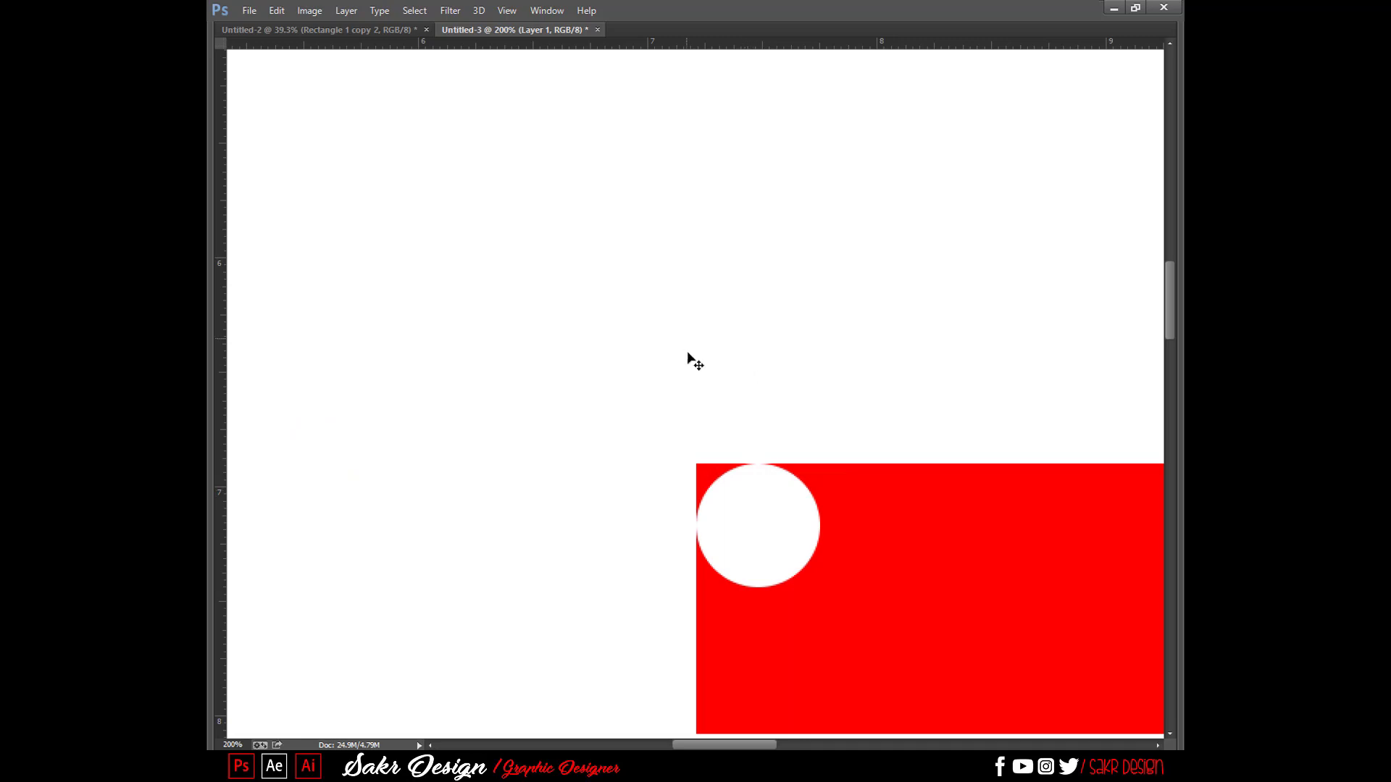
key(Tab)
click(221, 138)
click(790, 541)
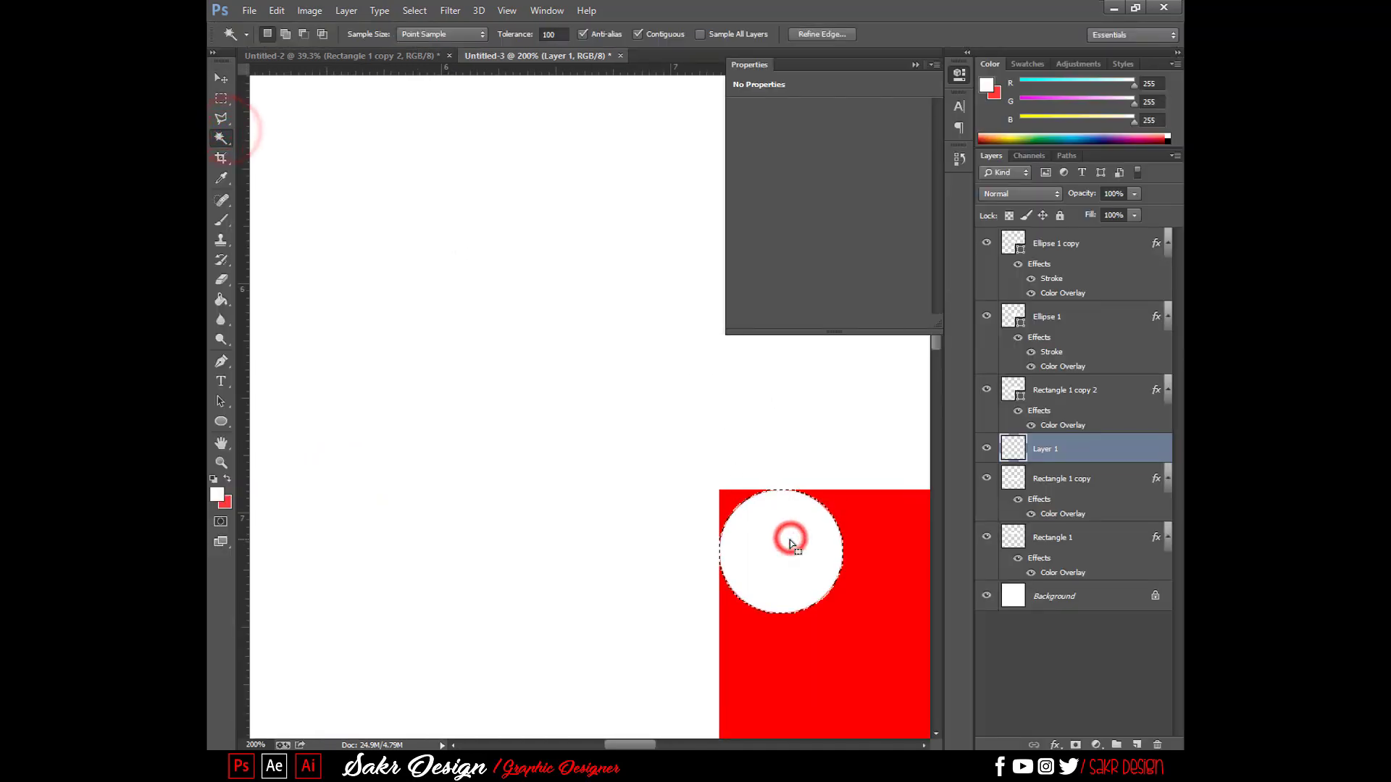
key(Tab)
key(Tab)
key(v)
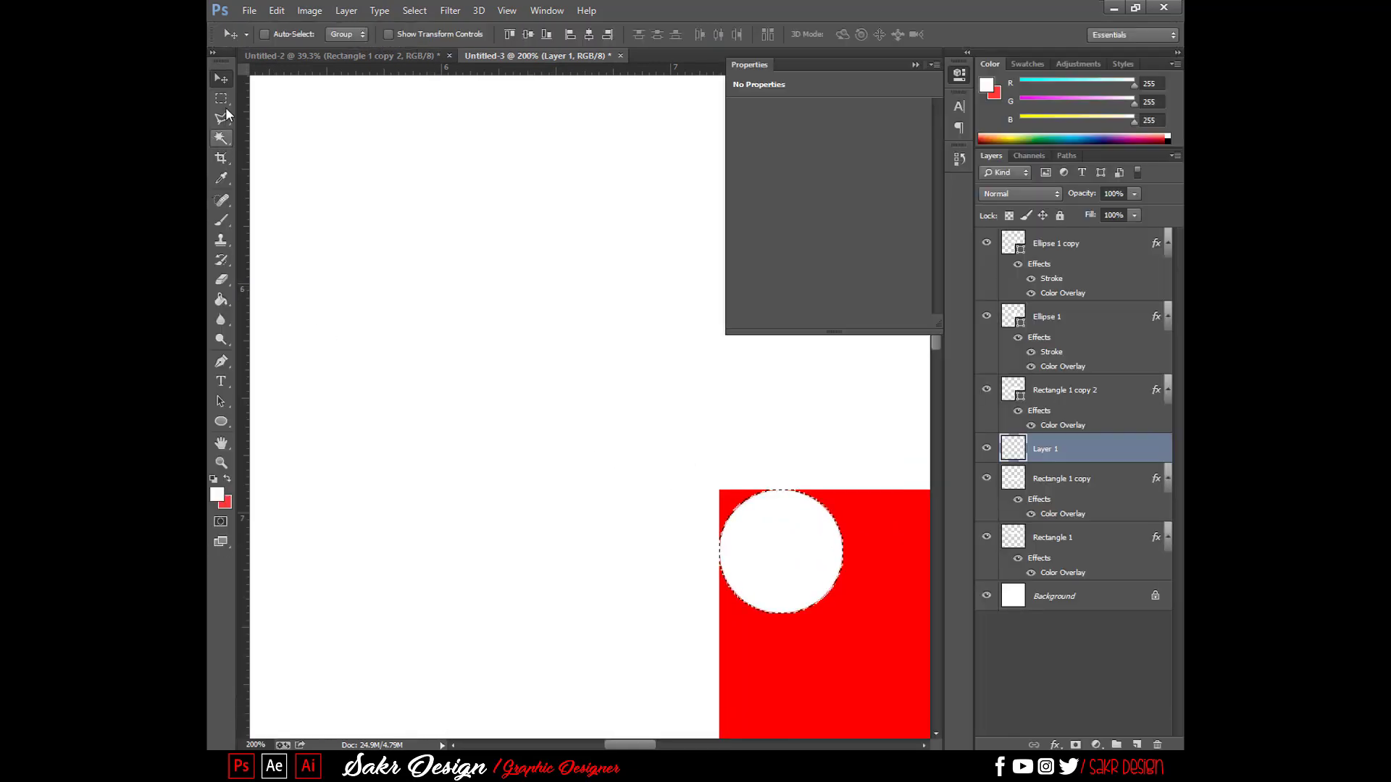
click(221, 98)
right_click(363, 170)
click(352, 158)
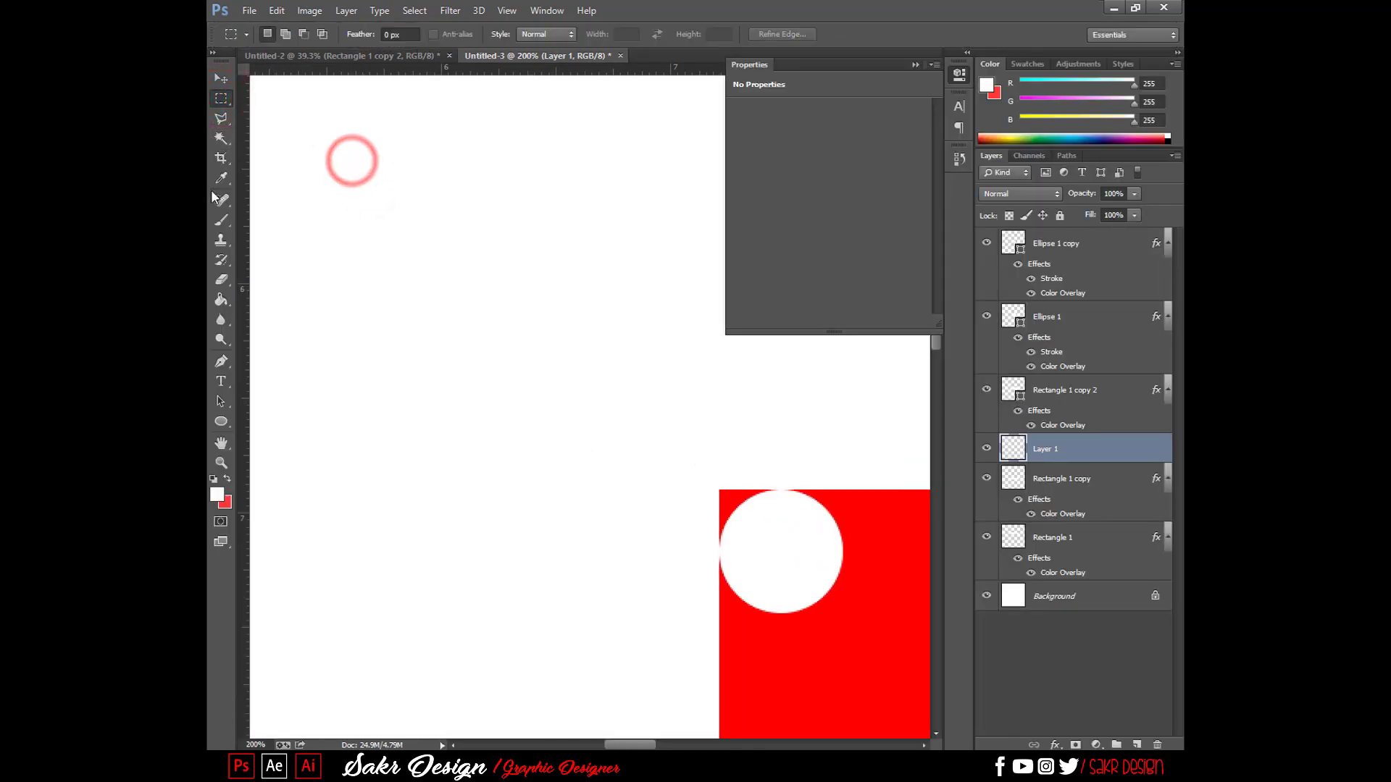
- Select the empty area around the small circle with the Magic Wand and erase the top bar's upper-left corner outside the circle
click(220, 138)
click(626, 406)
key(Tab)
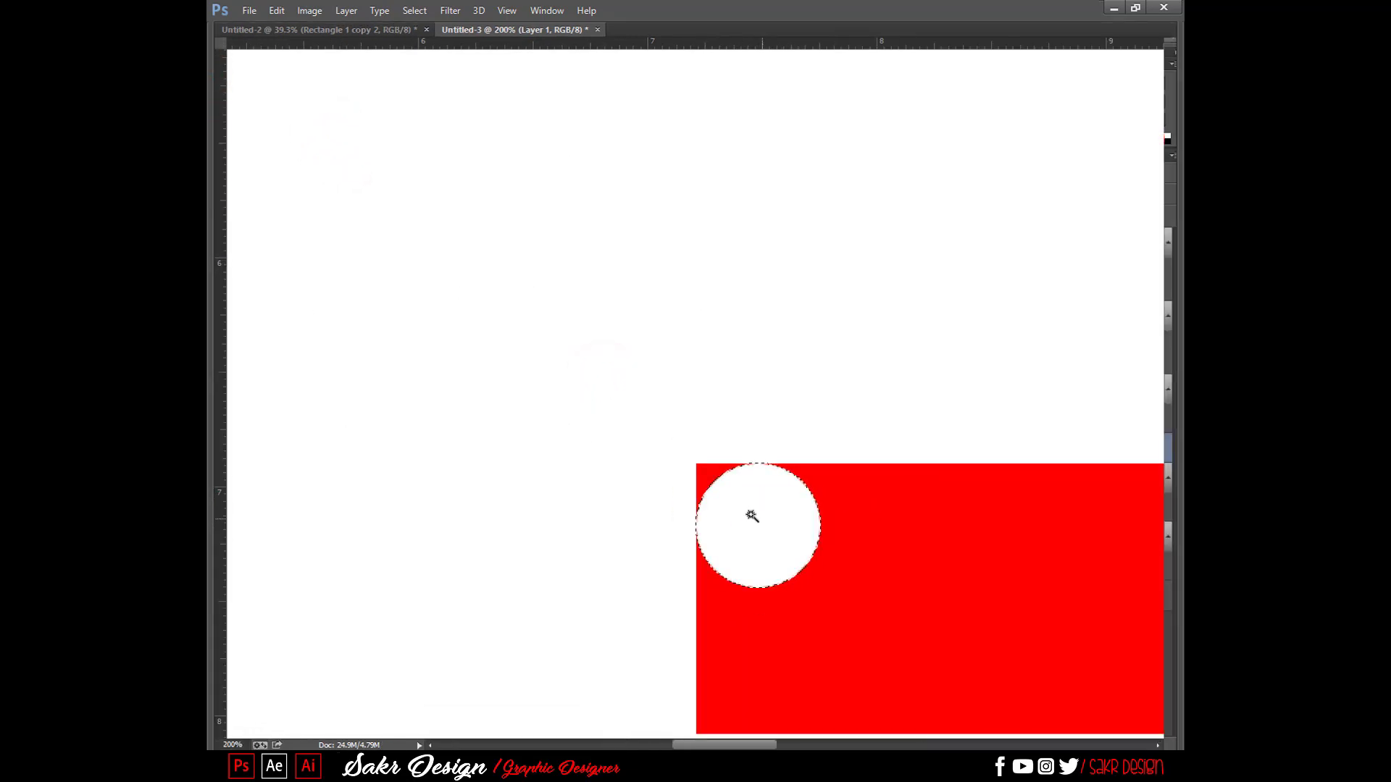
key(Tab)
key(c)
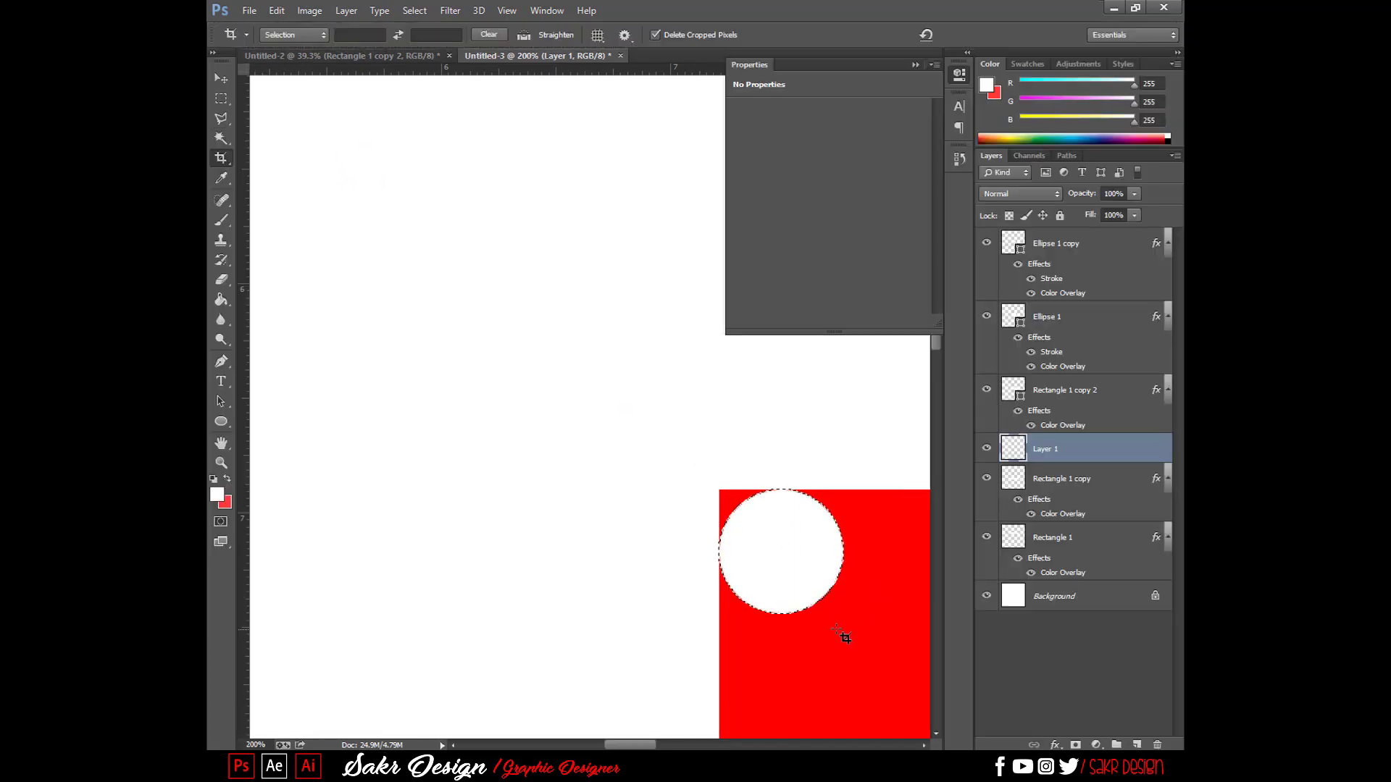
key(v)
right_click(845, 638)
click(880, 643)
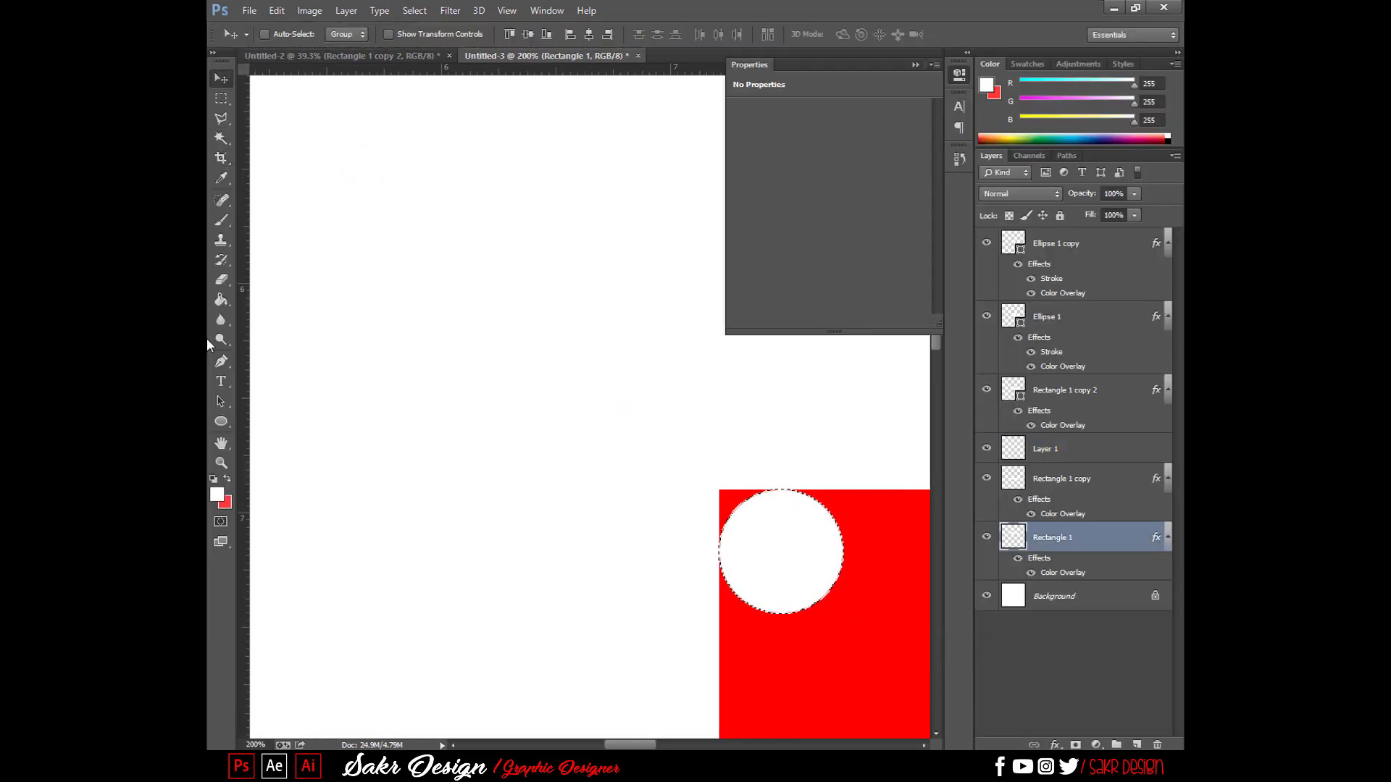
click(222, 279)
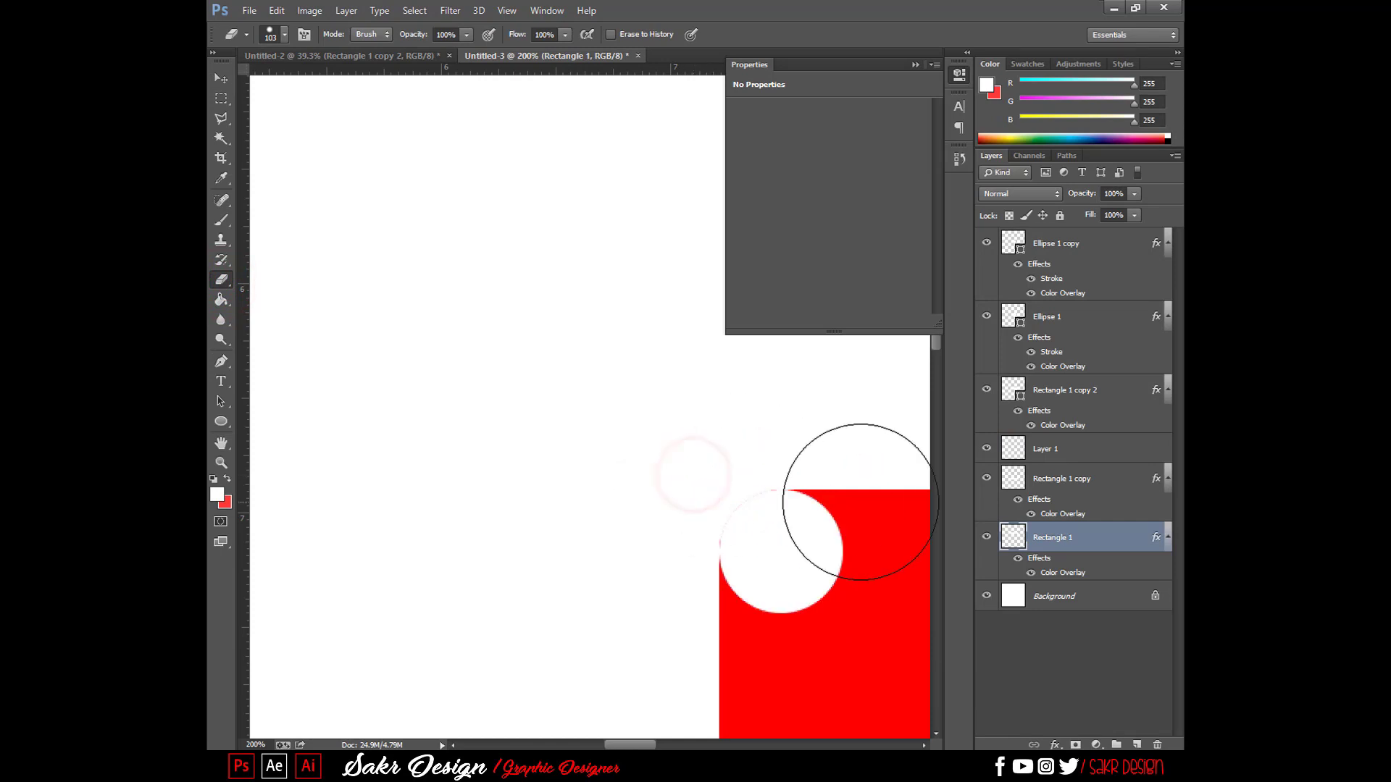
key(ctrl+0)
key(Delete)
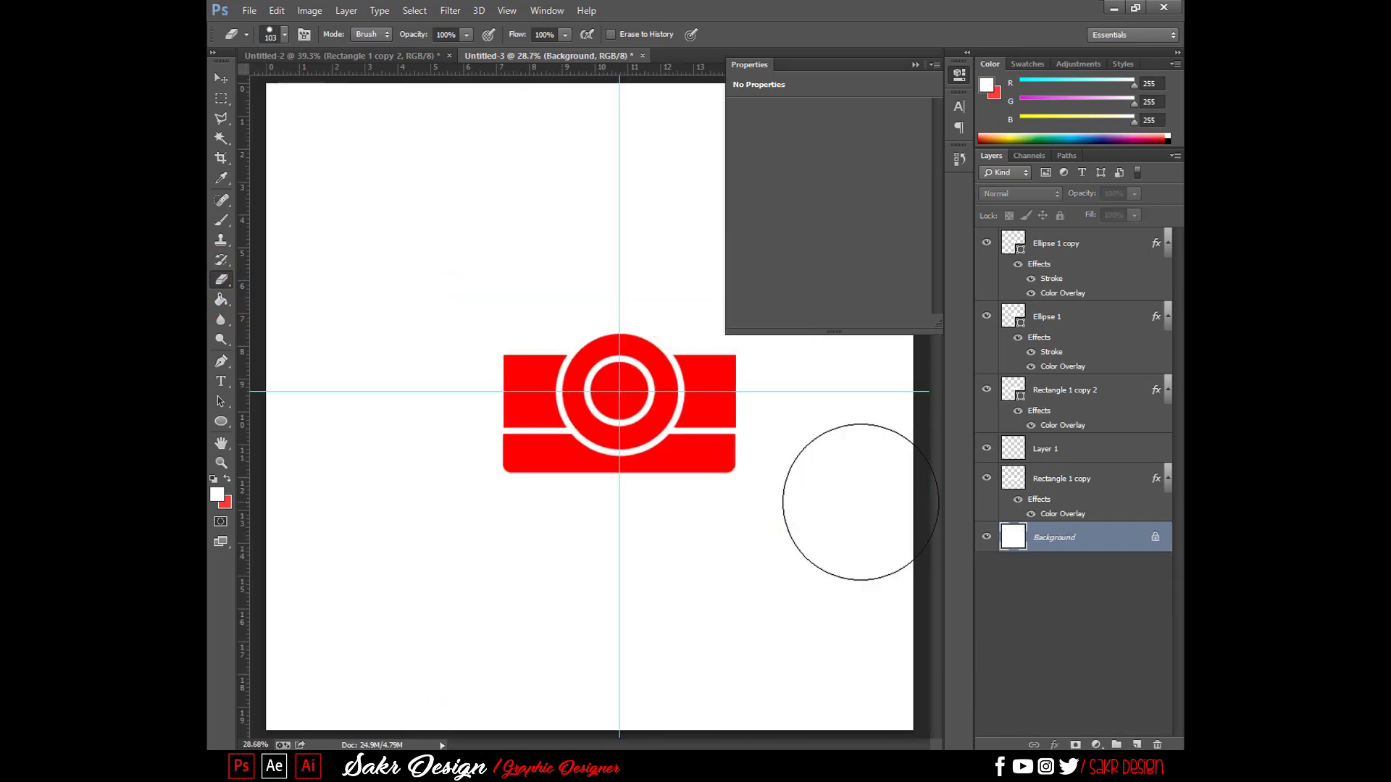
key(ctrl+z)
- Delete the layer with the small white circle in the top bar's upper-left corner
key(v)
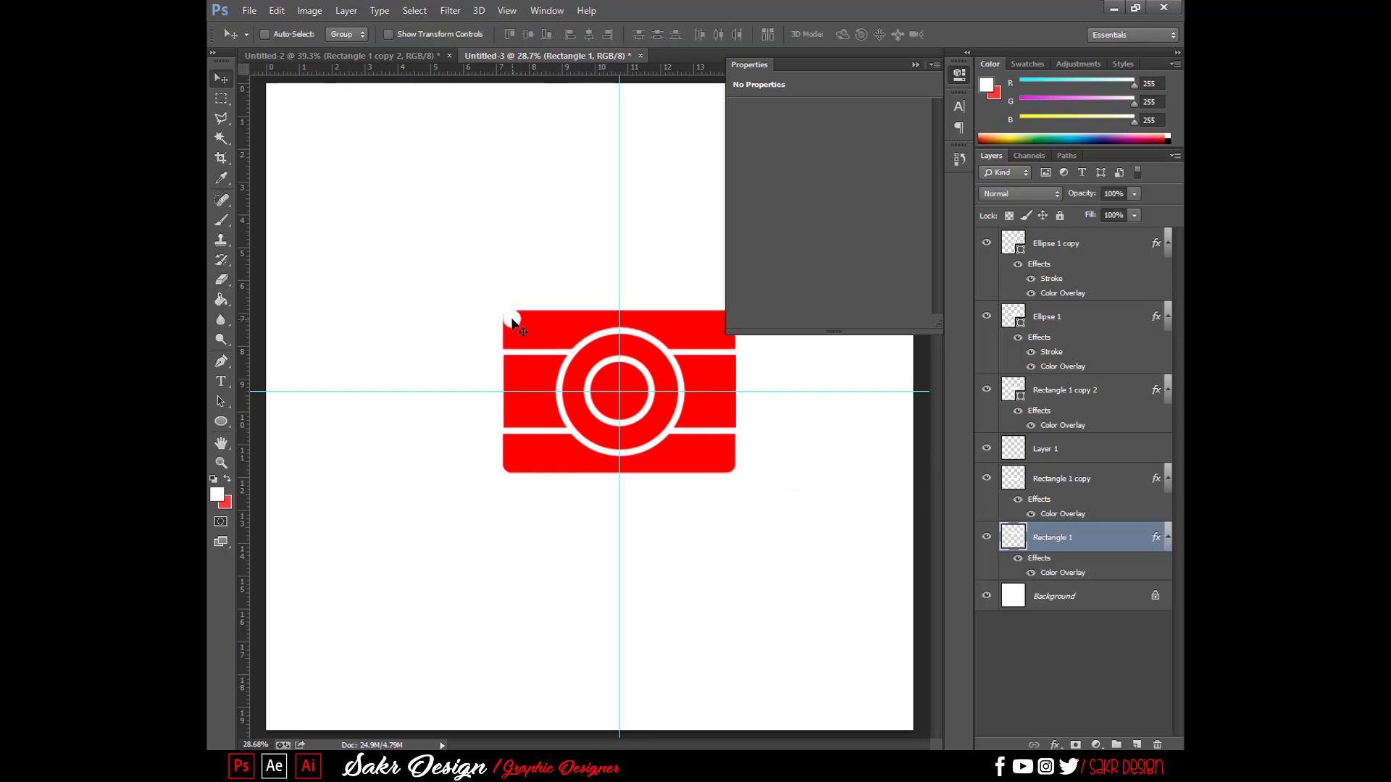
right_click(512, 323)
click(523, 330)
key(Delete)
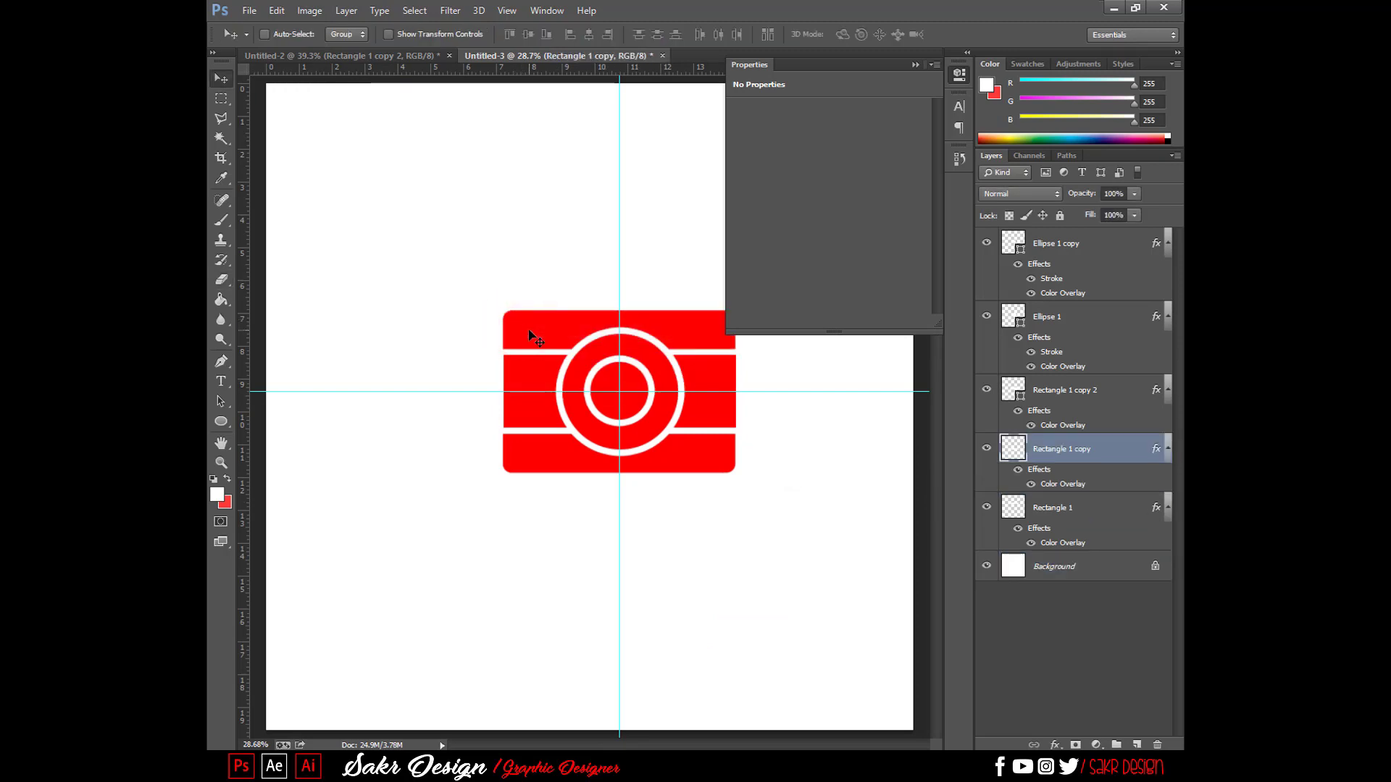
- Draw a white rectangle about 499 × 106 px just above the middle of the top bar
scroll(534, 337, up, 3)
key(Tab)
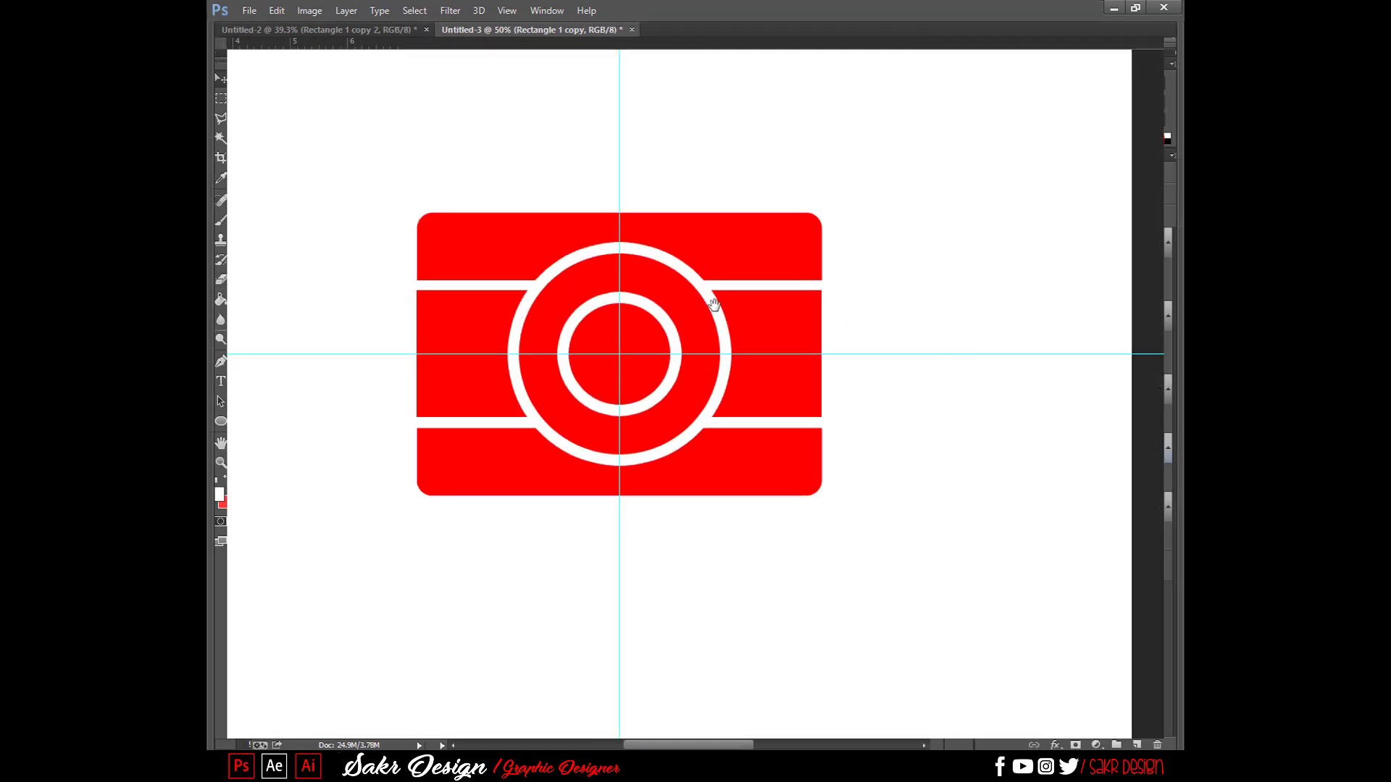
drag(714, 305, 863, 615)
key(ctrl+plus)
key(Tab)
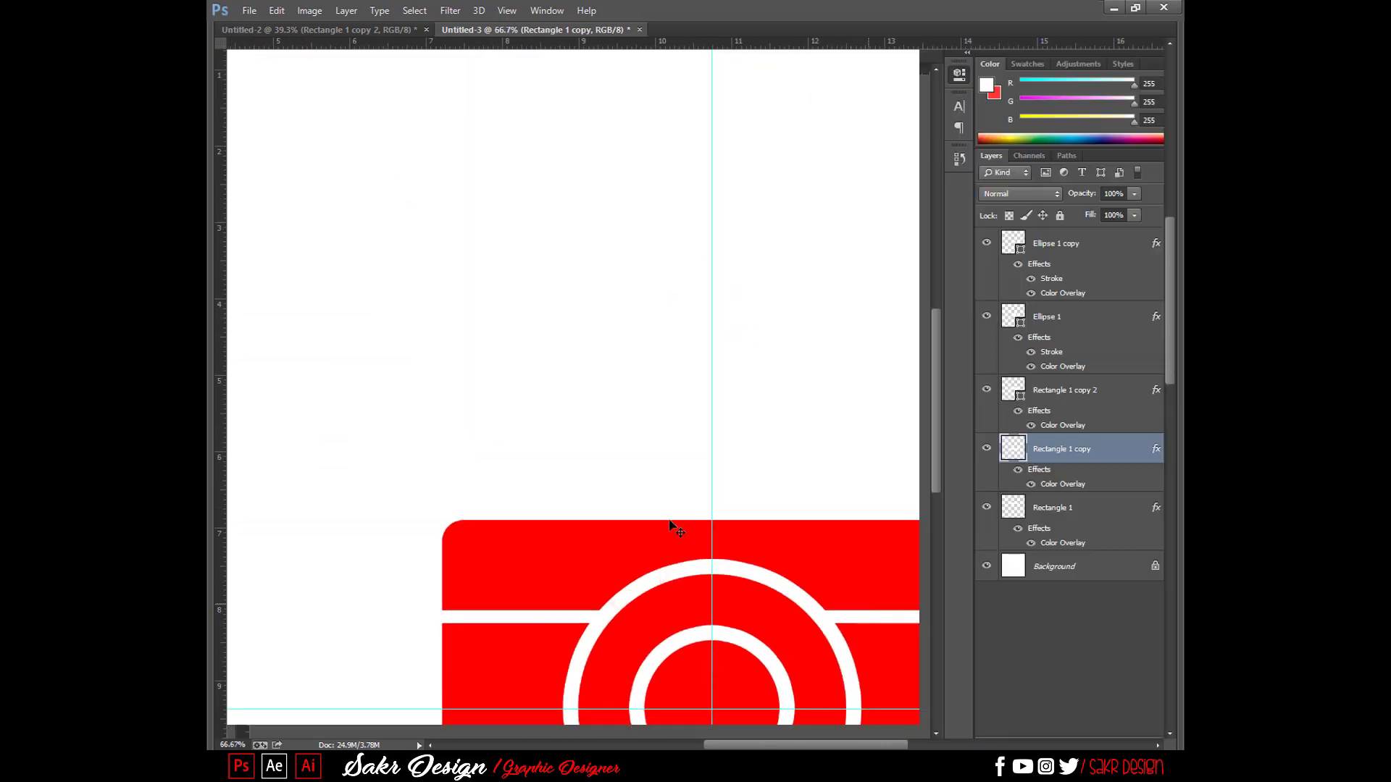
drag(227, 428, 290, 413)
drag(659, 495, 612, 539)
key(v)
click(558, 522)
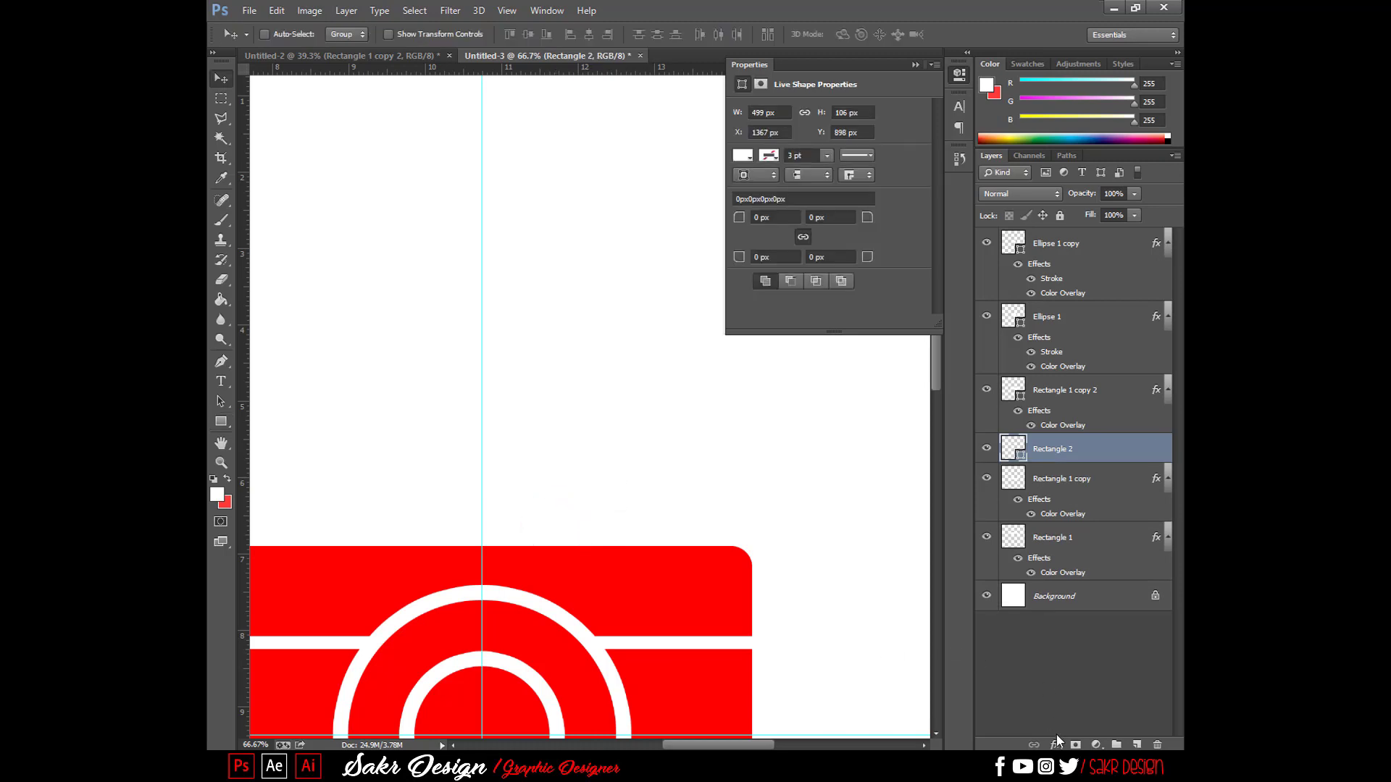
- Apply a red Color Overlay to the rectangle above the top bar and centre it on the vertical guide
click(1055, 741)
click(1064, 659)
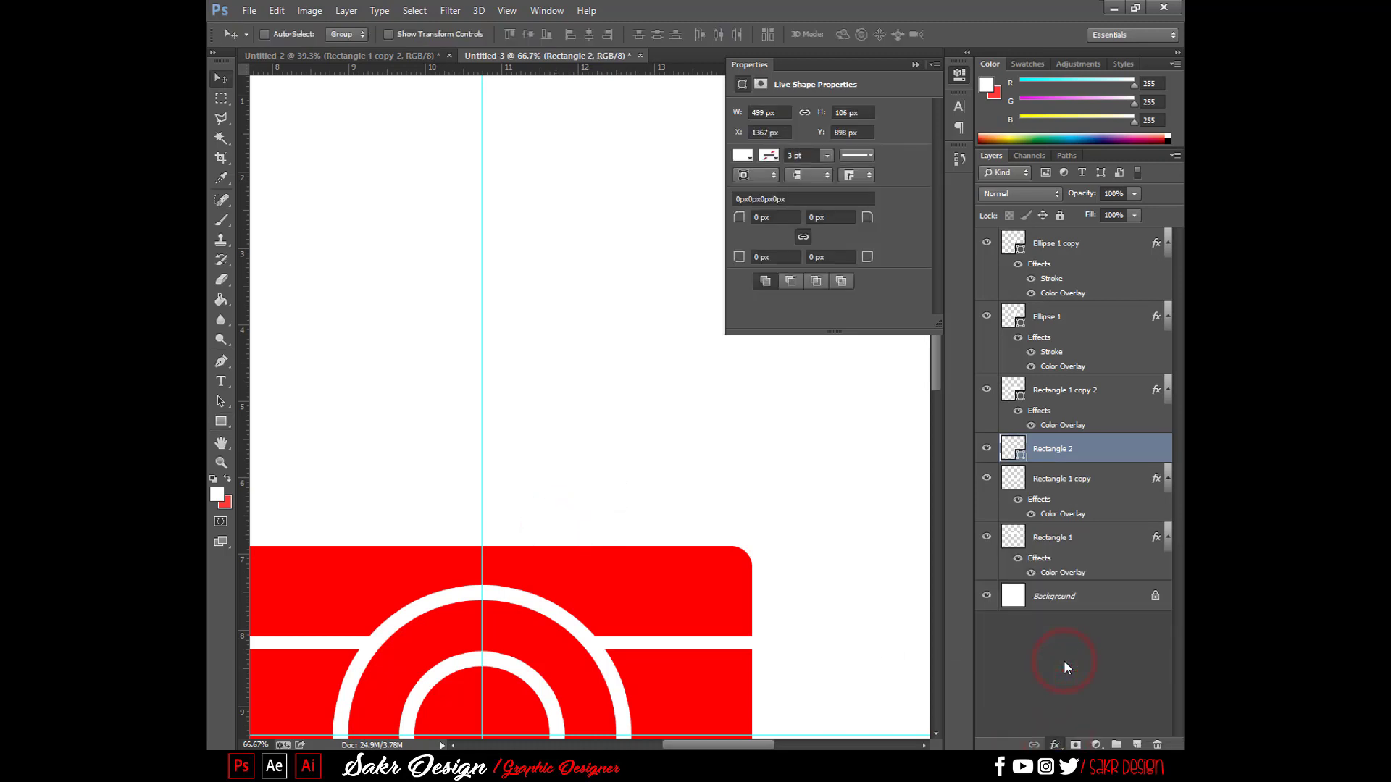
key(Return)
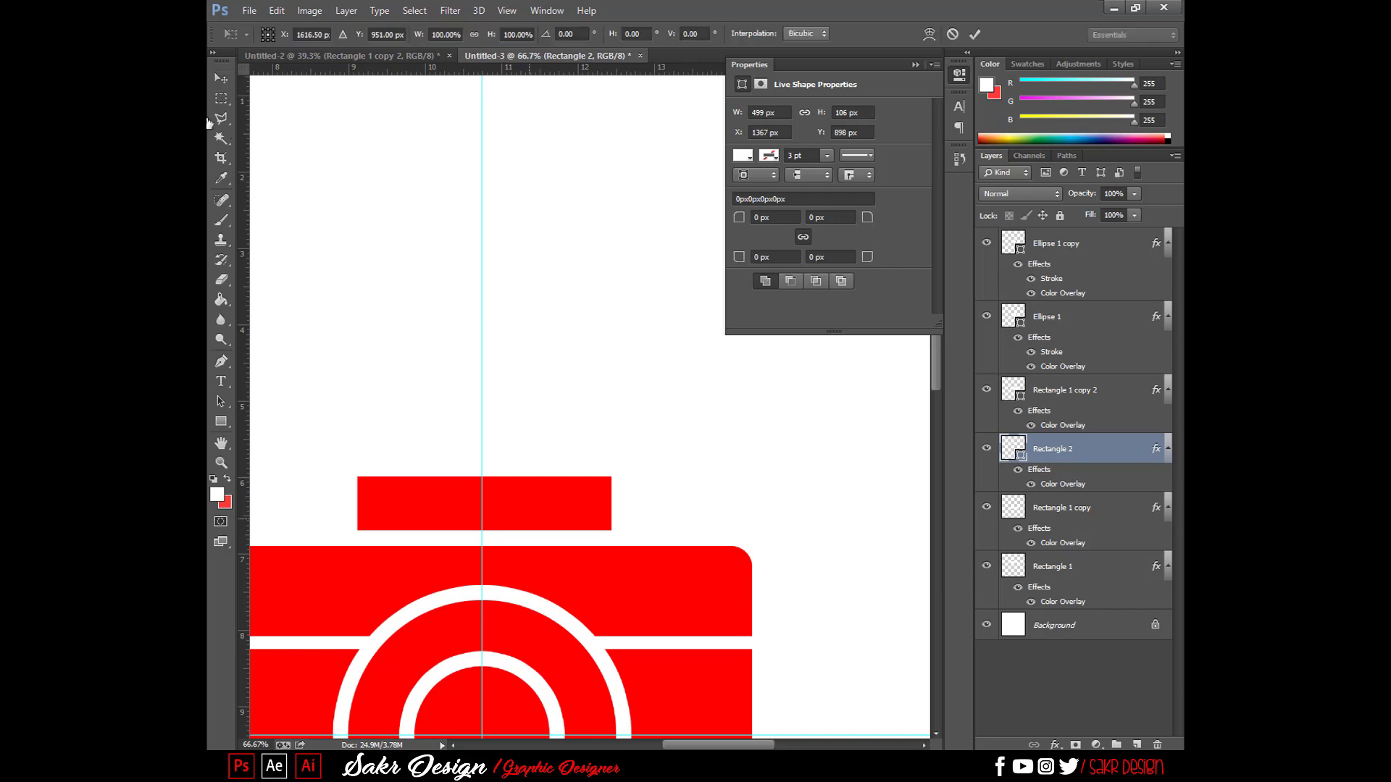
key(ctrl+t)
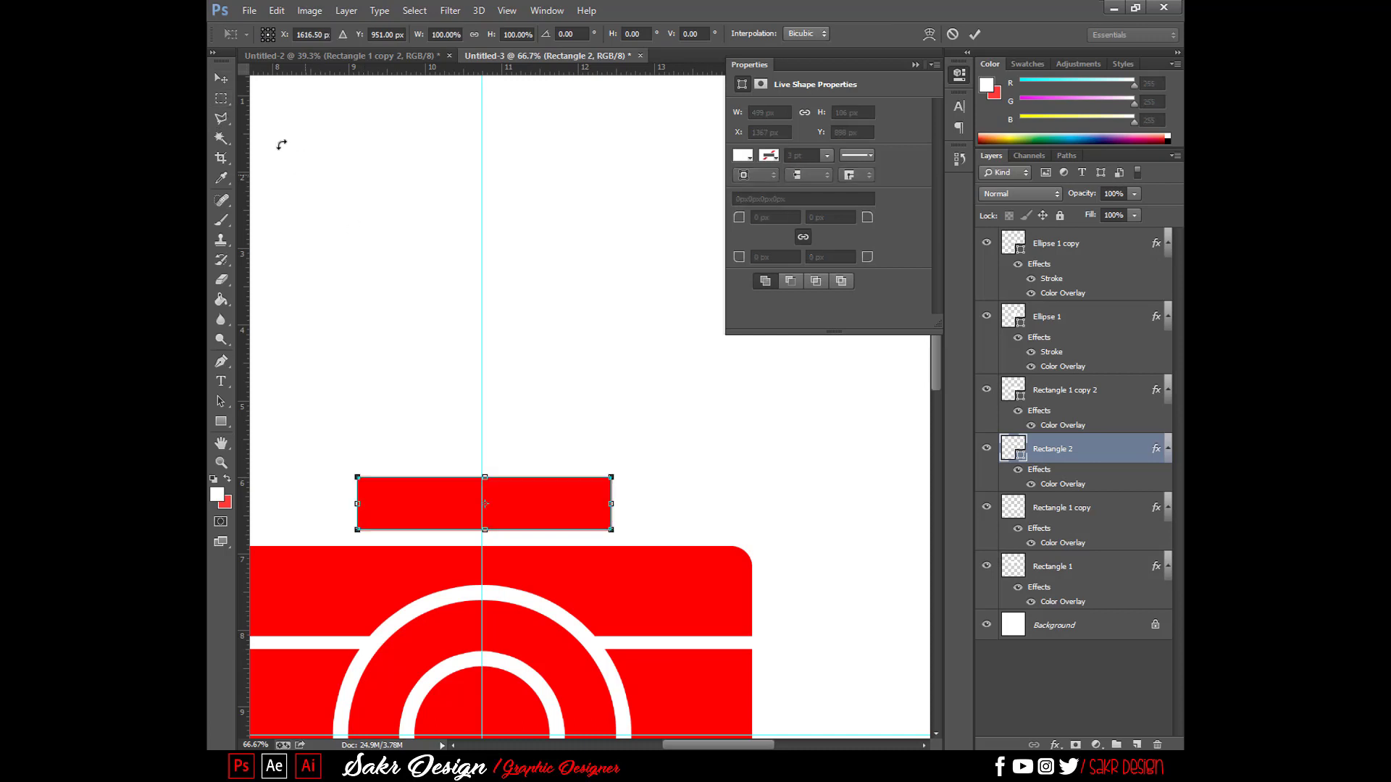
drag(538, 511, 540, 512)
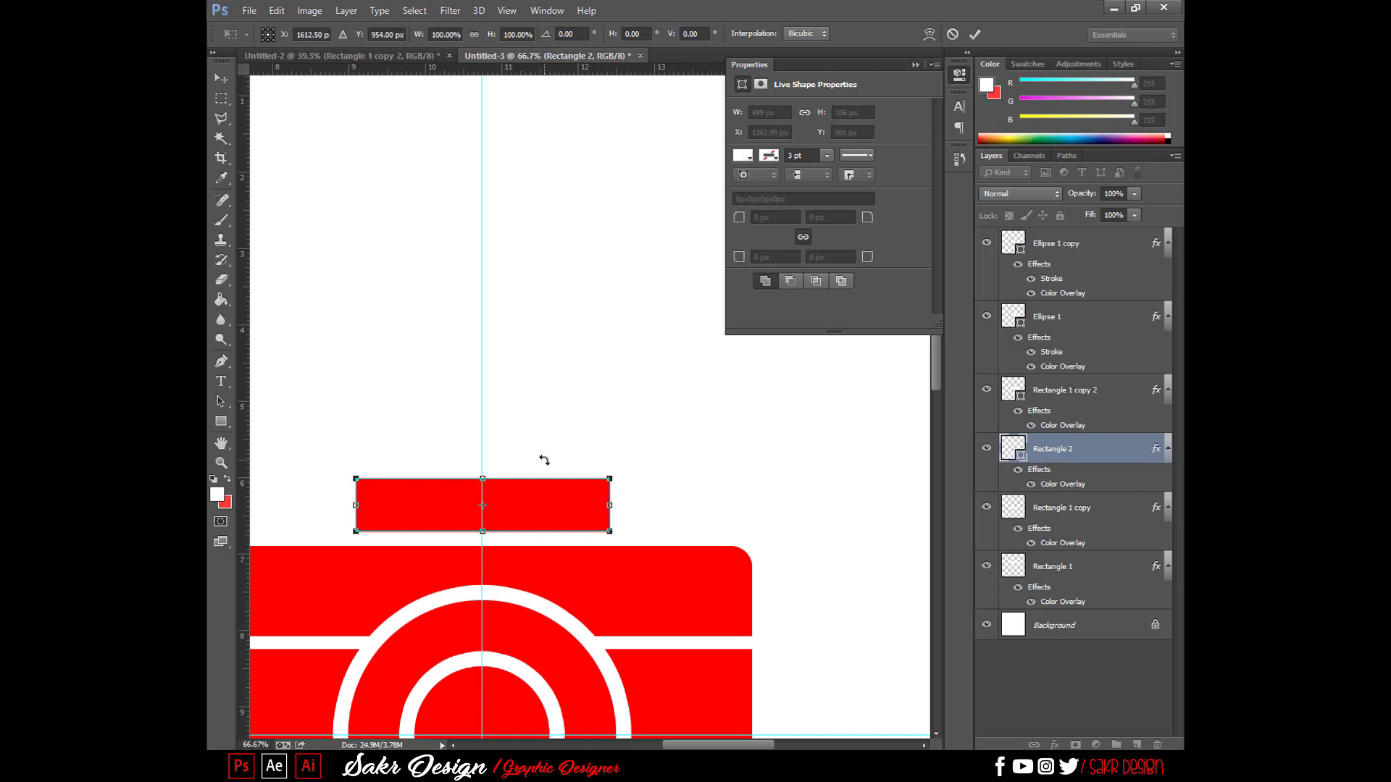
key(Return)
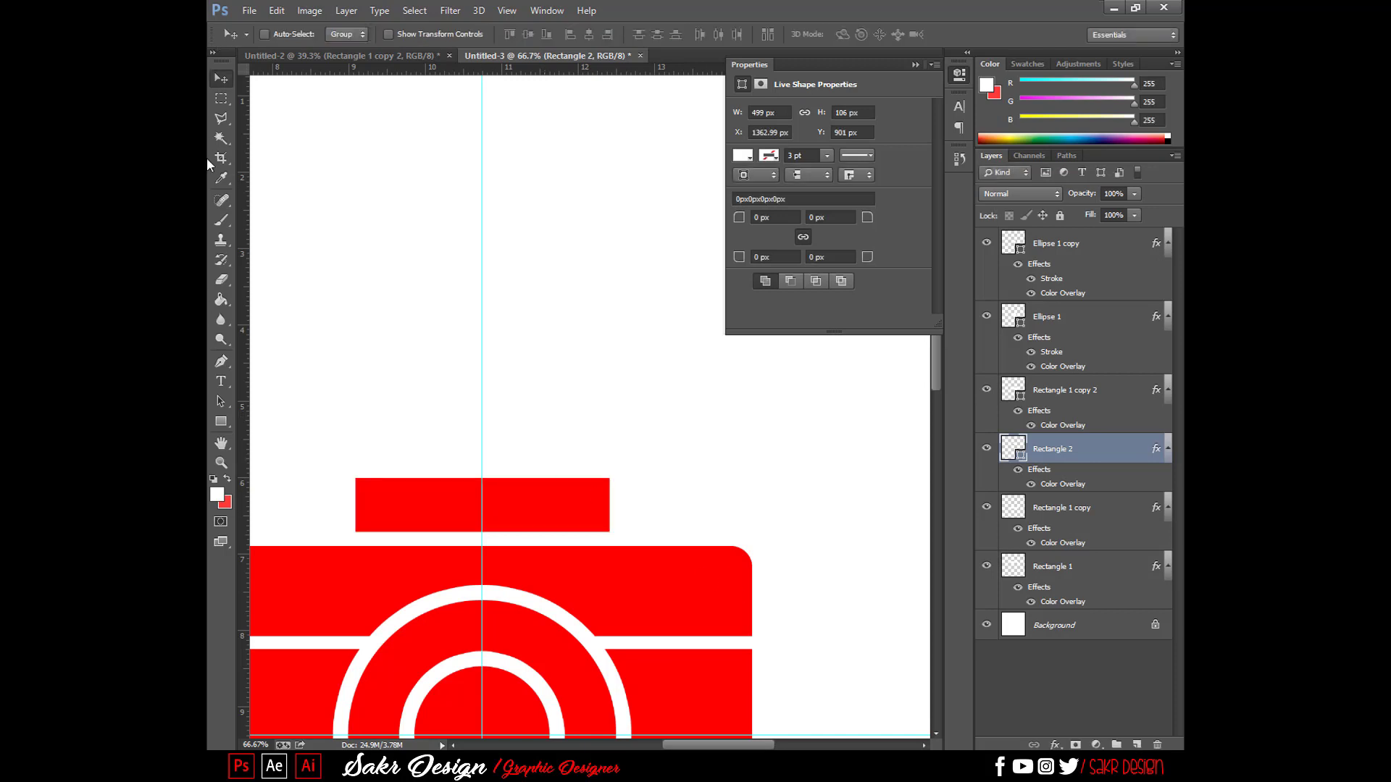
- Outline the rectangle's upper-left corner with the Polygonal Lasso, cutting diagonally from its lower-left corner to its top edge
click(221, 118)
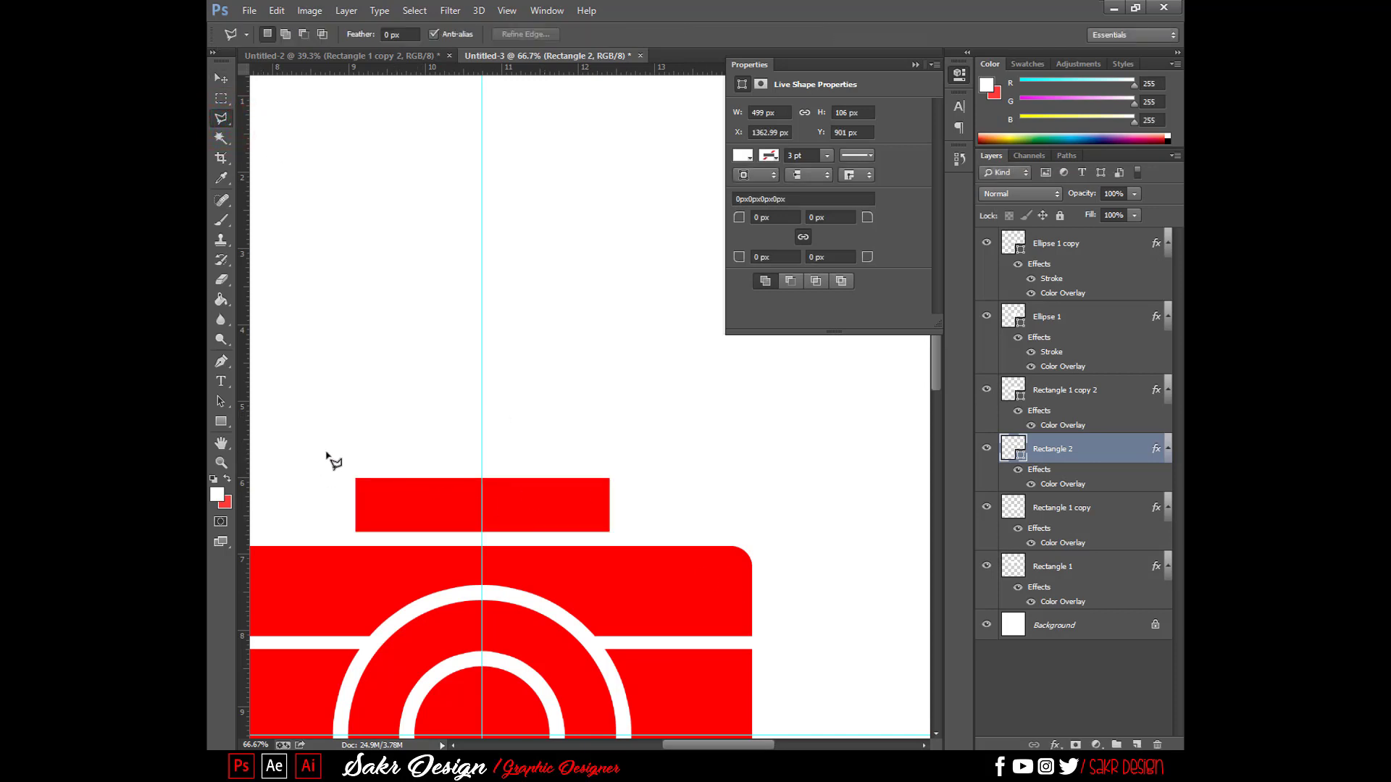
click(399, 471)
click(333, 563)
click(413, 469)
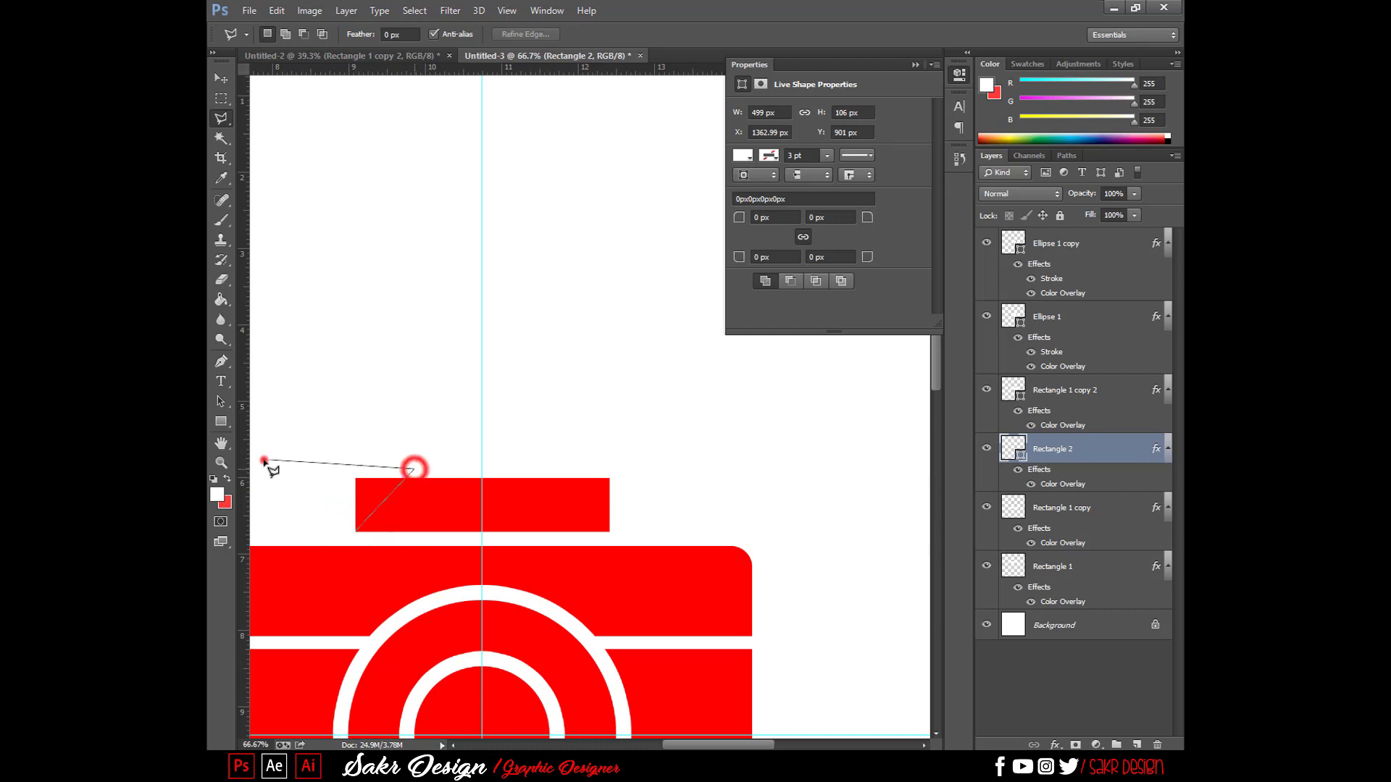
click(266, 460)
double_click(305, 551)
- Rasterize the rectangle, remove its selected upper-left corner and deselect
key(Delete)
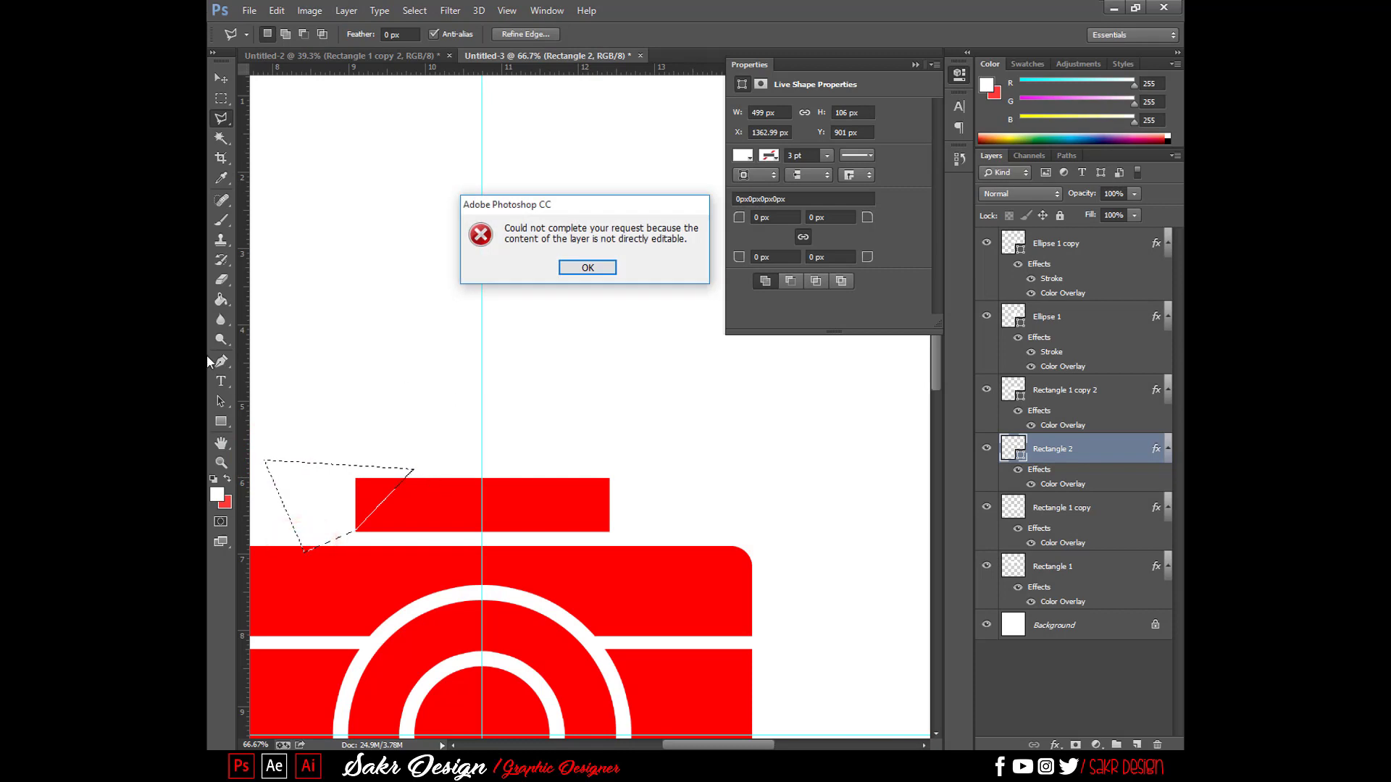
key(Return)
click(221, 279)
click(461, 366)
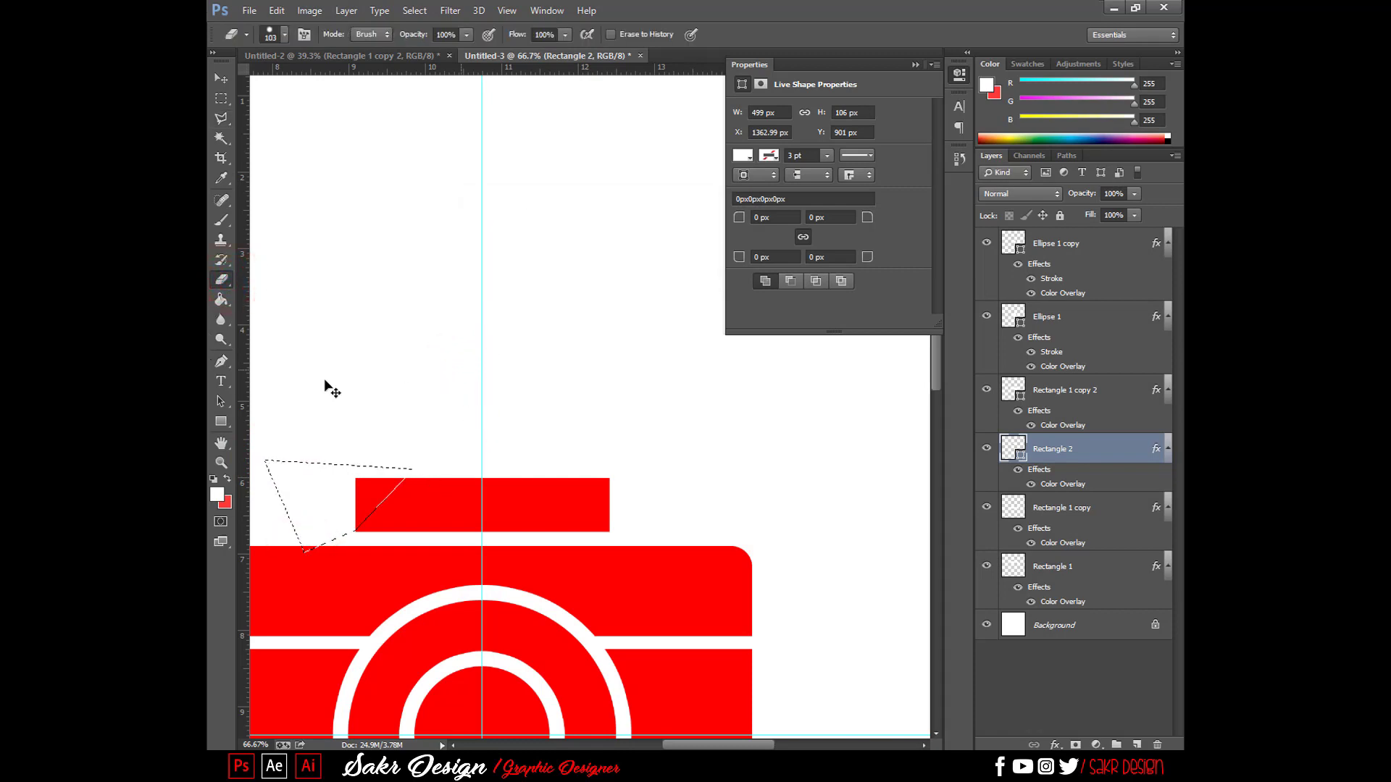
key(Delete)
key(ctrl+d)
- Remove the half of the slanted shape to the right of the vertical guide with a rectangular selection, and deselect
click(221, 98)
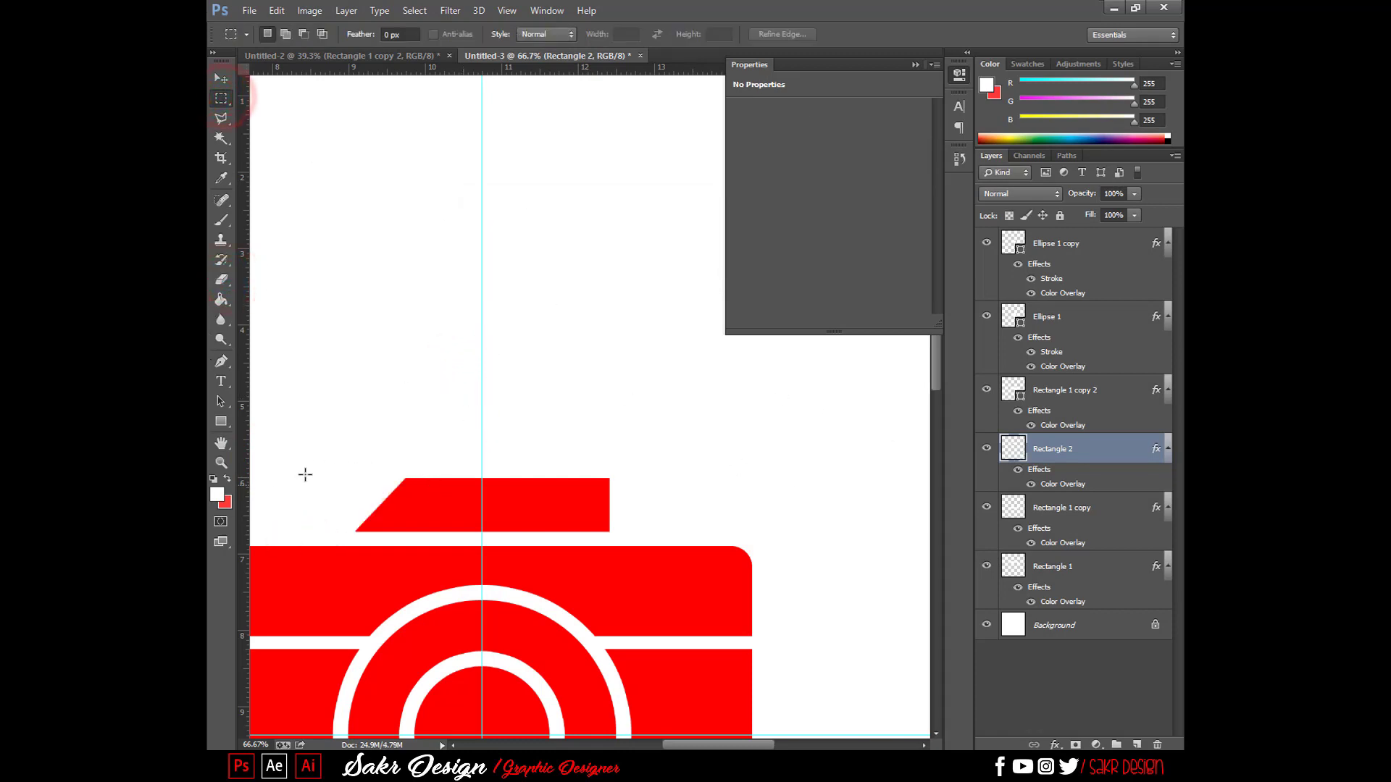
drag(659, 405, 482, 562)
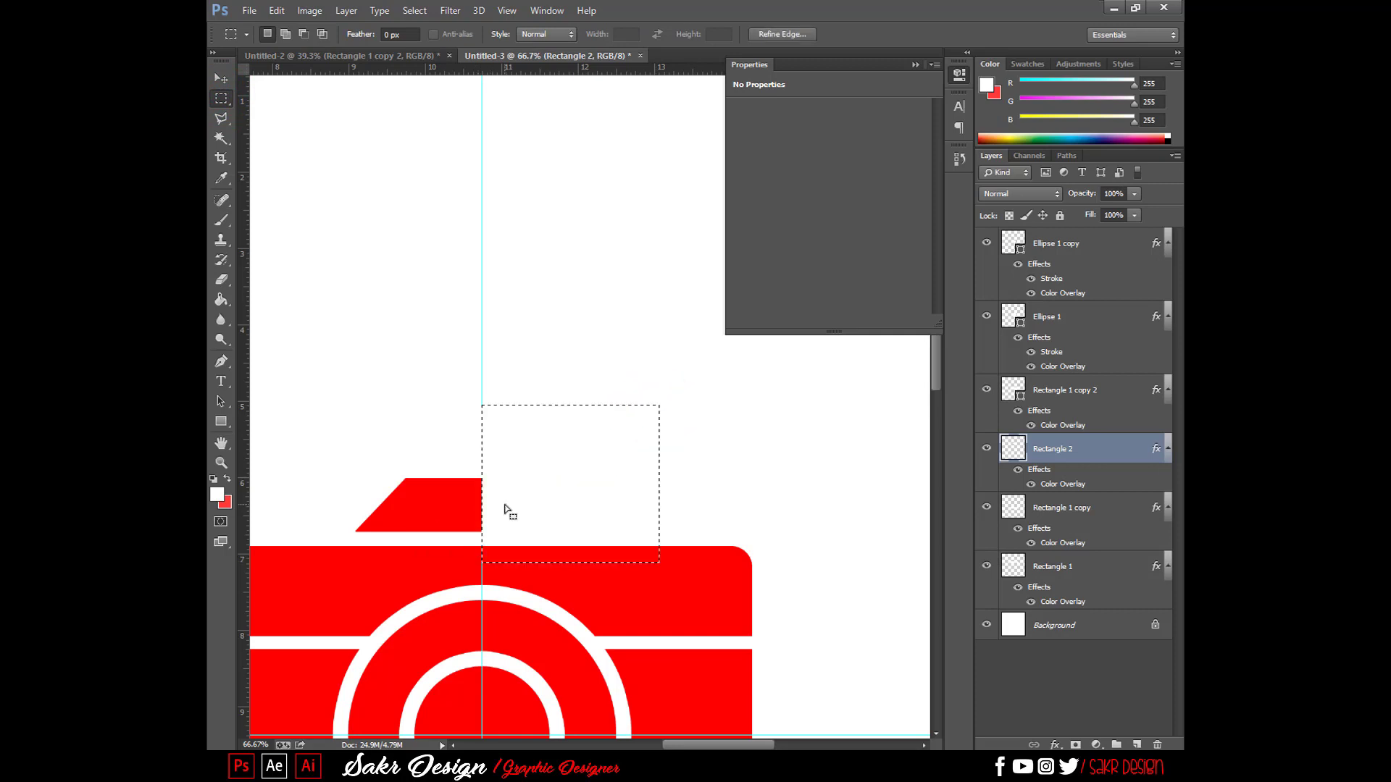
key(v)
right_click(463, 498)
click(435, 472)
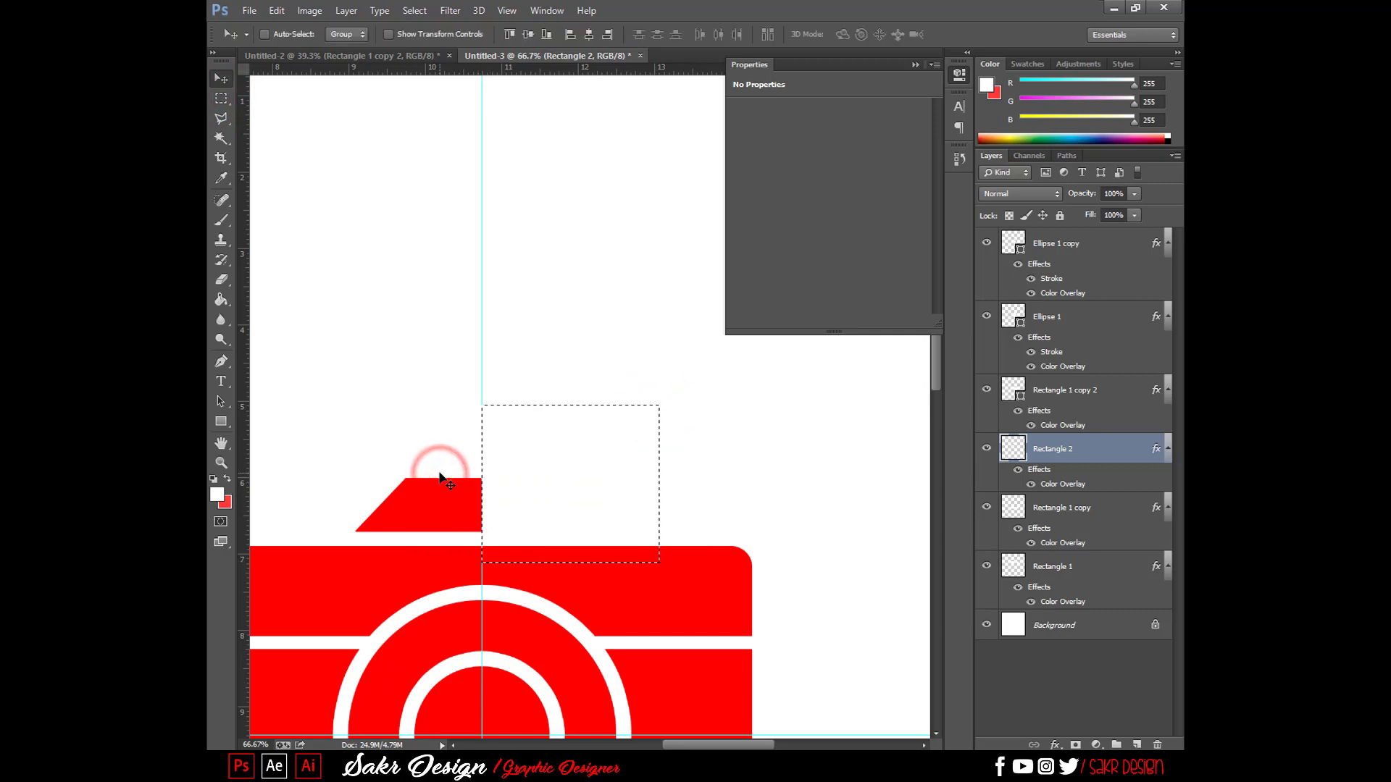
key(ctrl+d)
- Duplicate the remaining half, place the copy against the other side of the vertical guide and flip it horizontally
right_click(463, 528)
click(474, 530)
drag(434, 507, 549, 501)
key(ctrl+t)
right_click(580, 504)
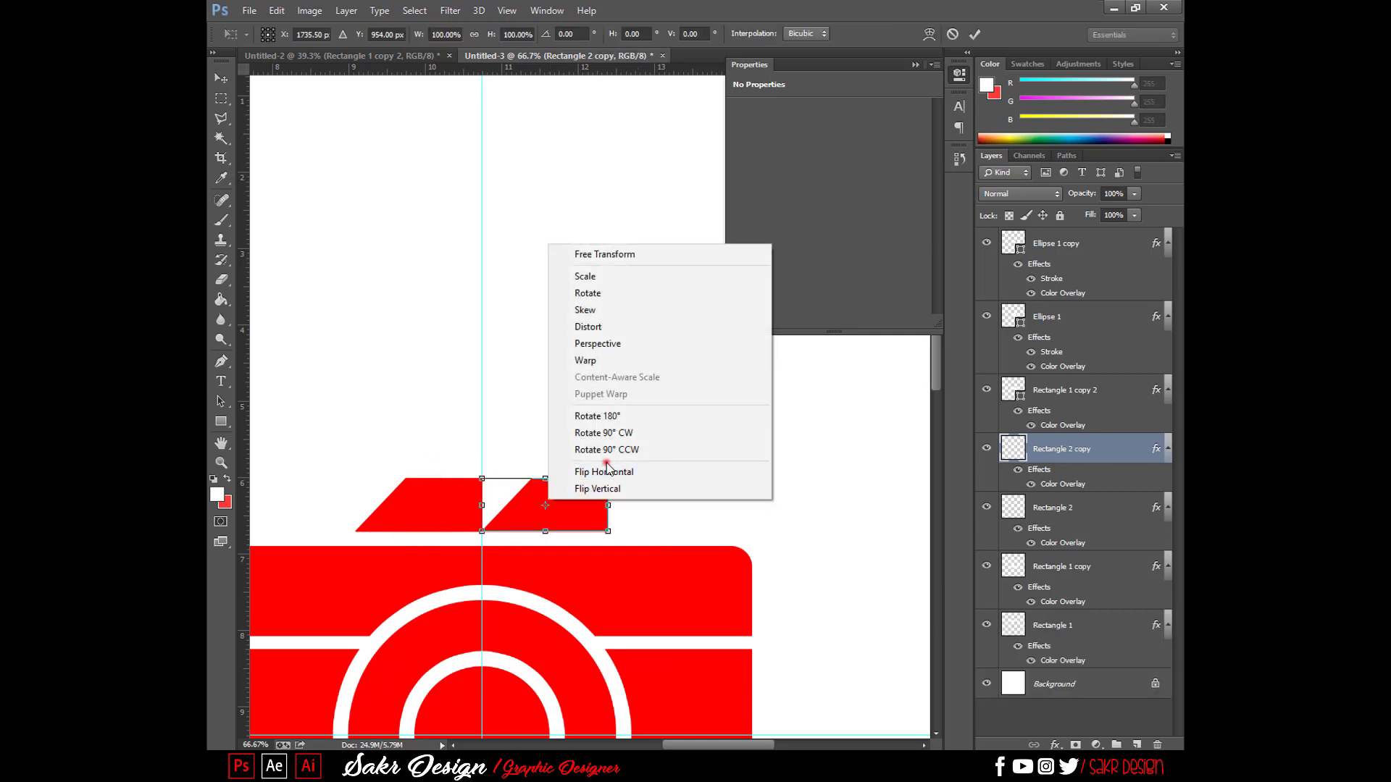
click(606, 463)
key(Return)
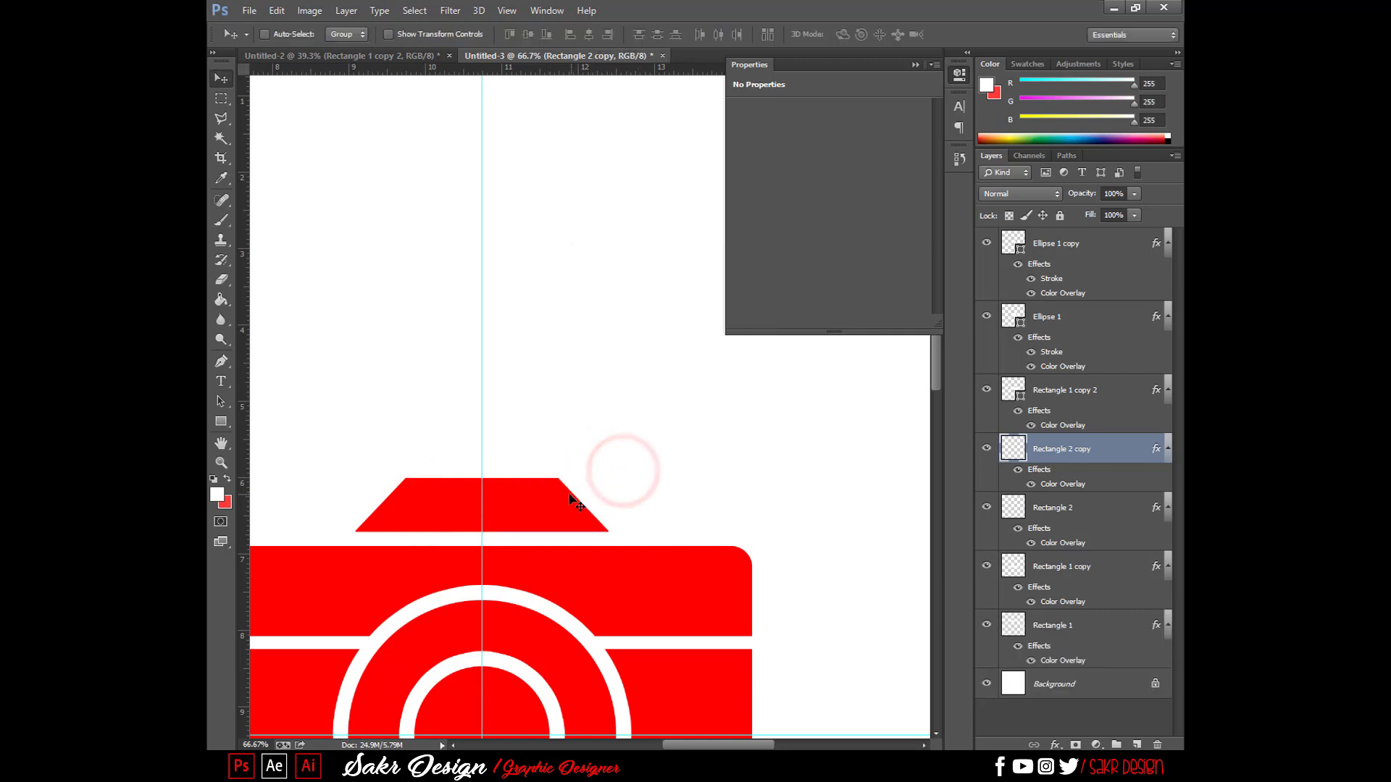
- Merge the two halves of the trapezoid into one layer
right_click(457, 493)
shift+click(467, 495)
key(ctrl+e)
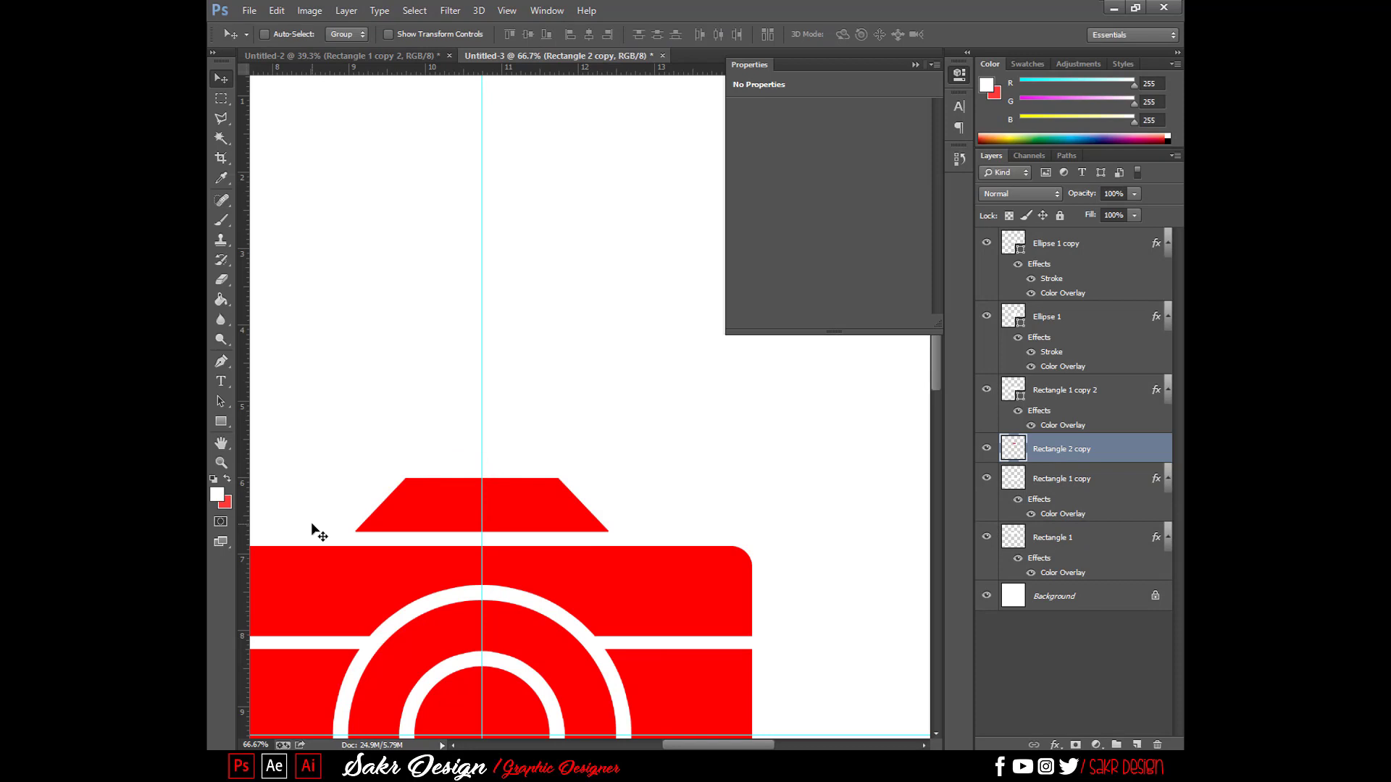
- Place a horizontal guide along the trapezoid's bottom edge
key(ctrl+0)
key(ctrl+plus)
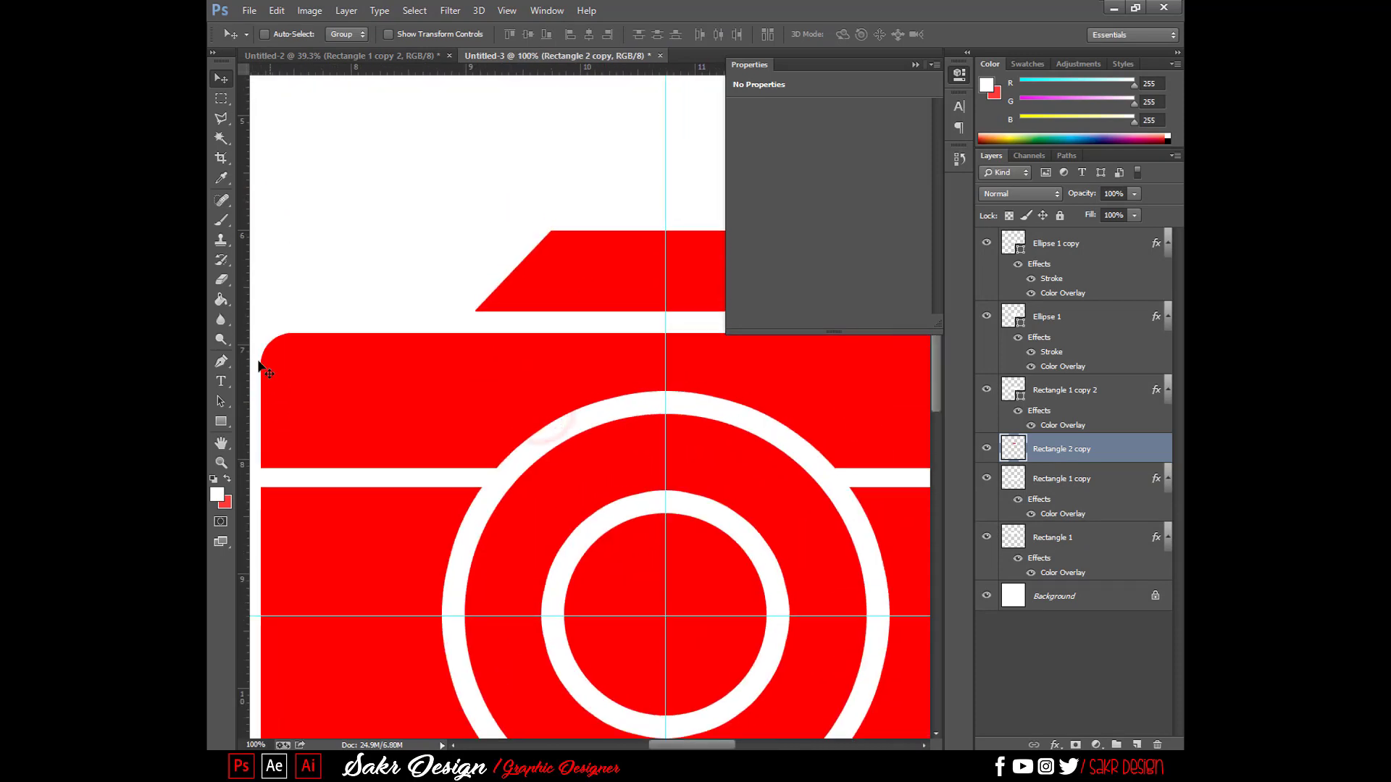
drag(664, 70, 664, 311)
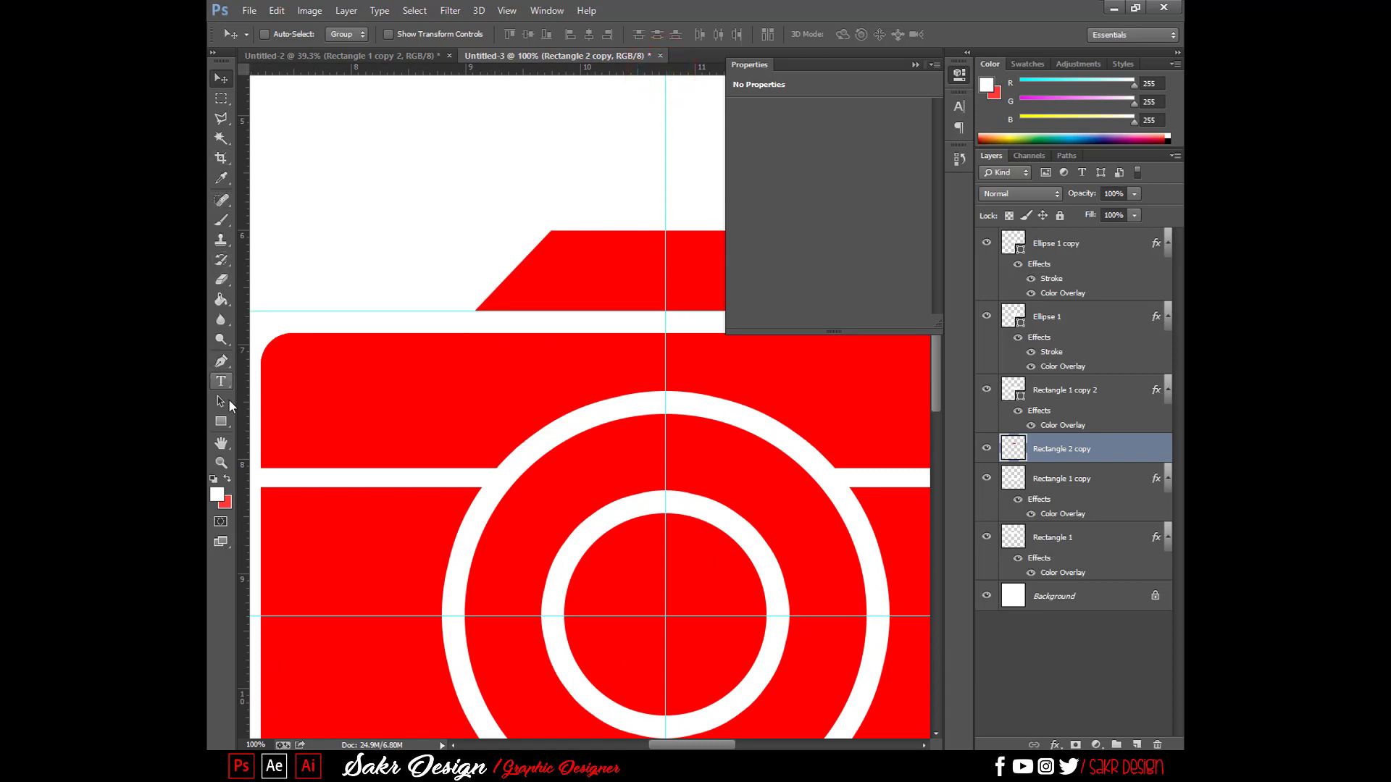
- Draw a small rectangle about 67 × 30 px resting on the new guide, to the left of the trapezoid
click(226, 423)
drag(336, 294, 376, 287)
key(ctrl+t)
key(Return)
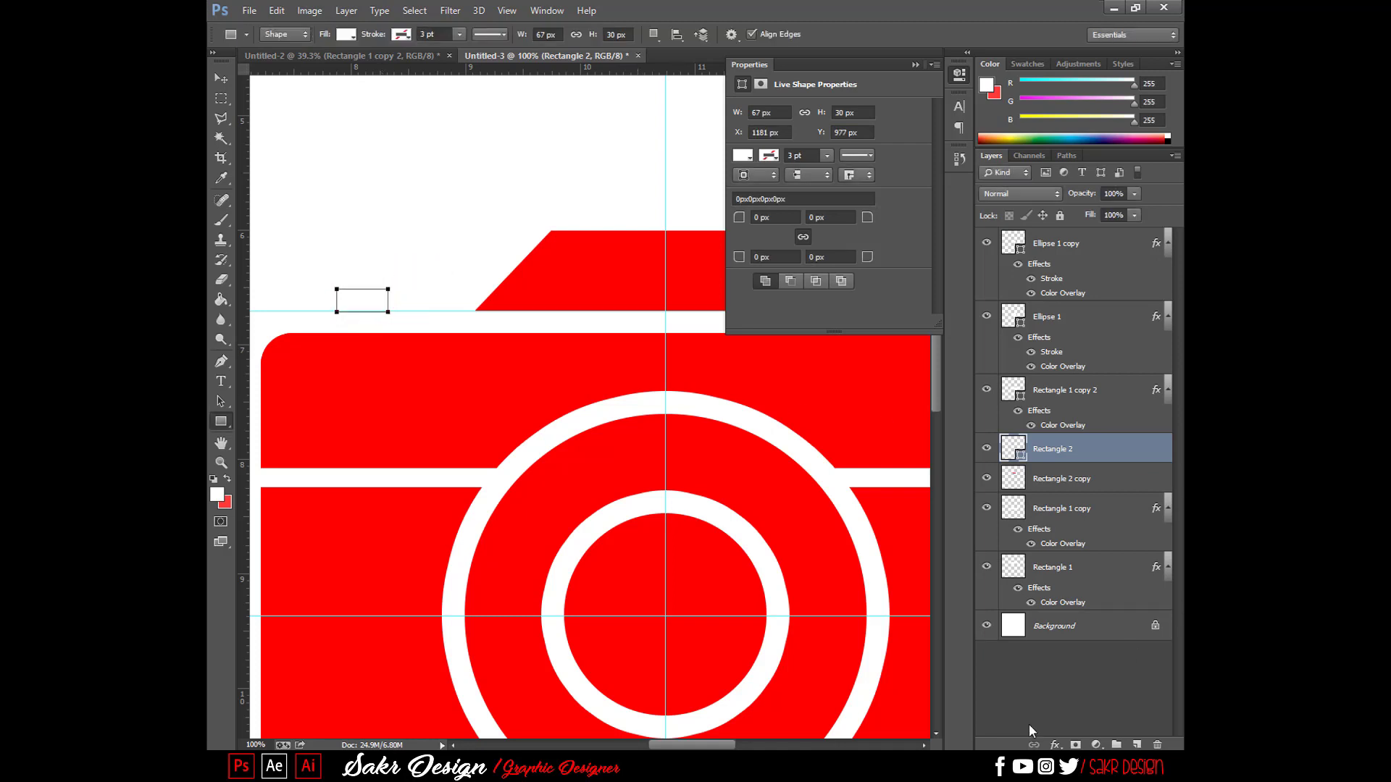
- Apply a red Color Overlay to the small rectangle beside the trapezoid
click(1055, 745)
click(1080, 658)
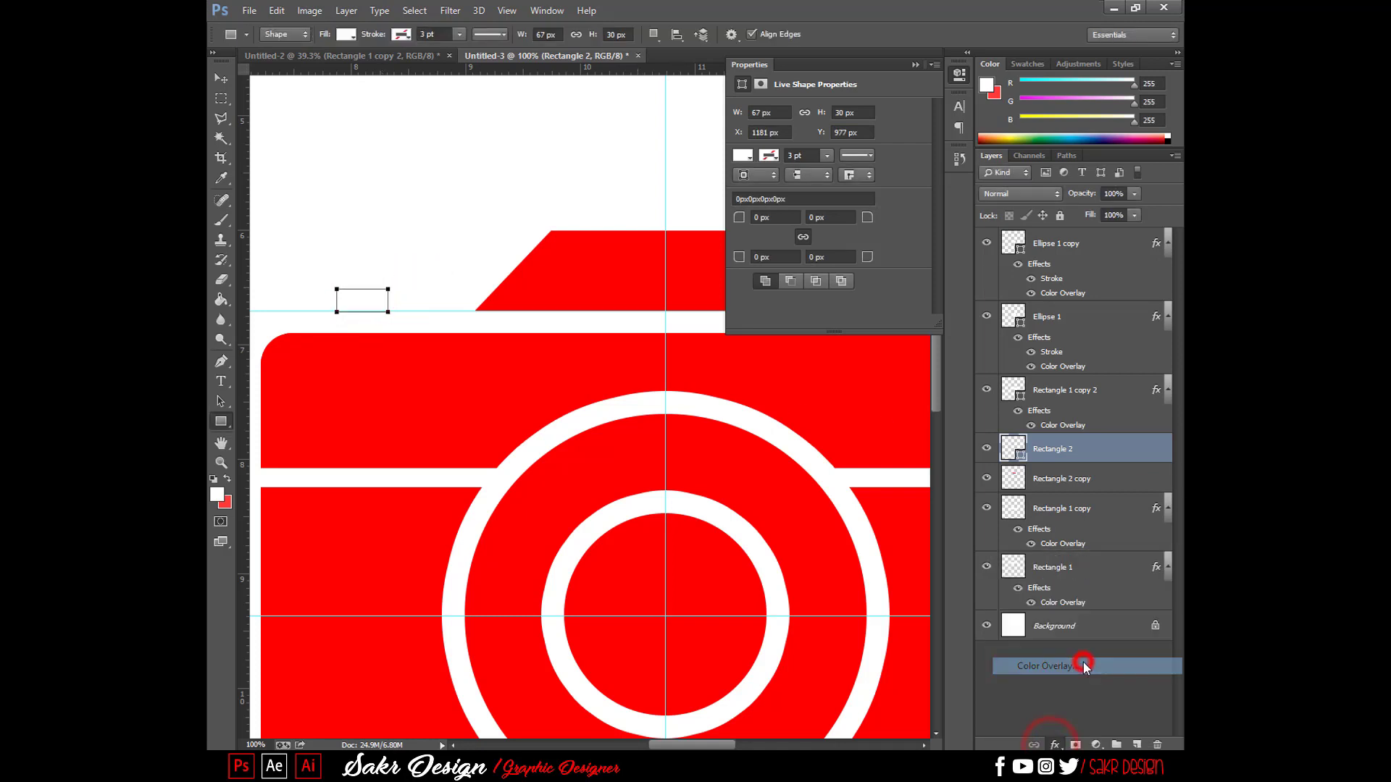
key(Return)
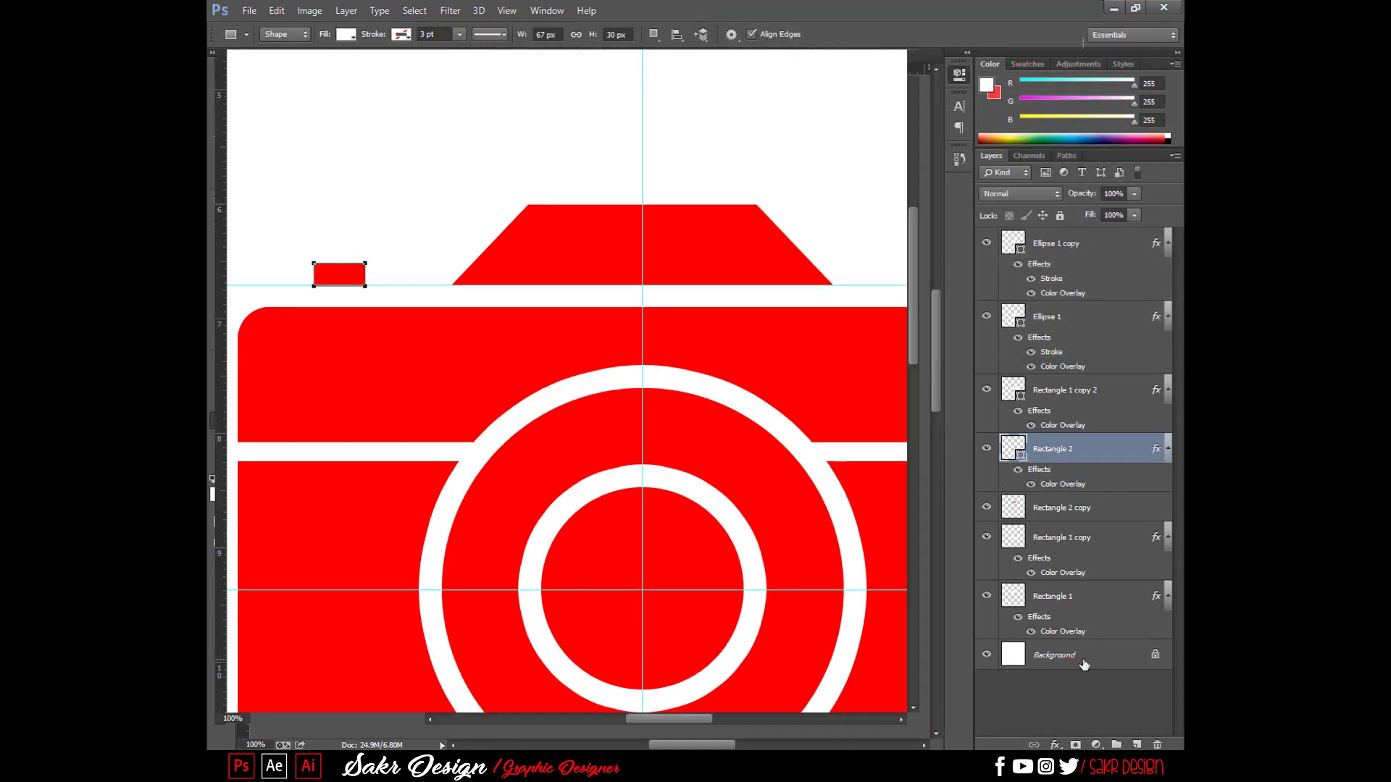
- Duplicate the small red rectangle to the other side of the trapezoid and make the copy wider than the original
key(Tab)
drag(347, 275, 987, 275)
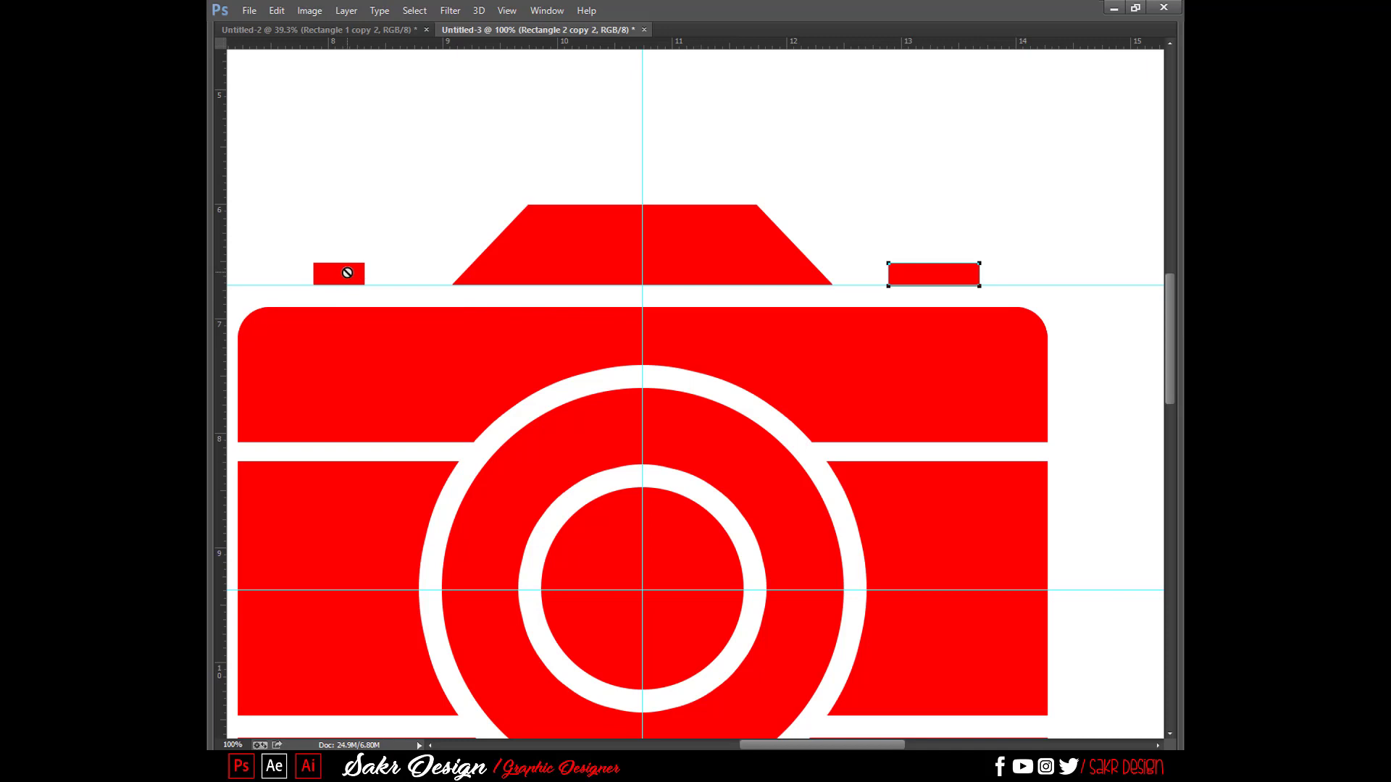
- Select both small rectangles beside the trapezoid and stretch them slightly taller upward
right_click(346, 273)
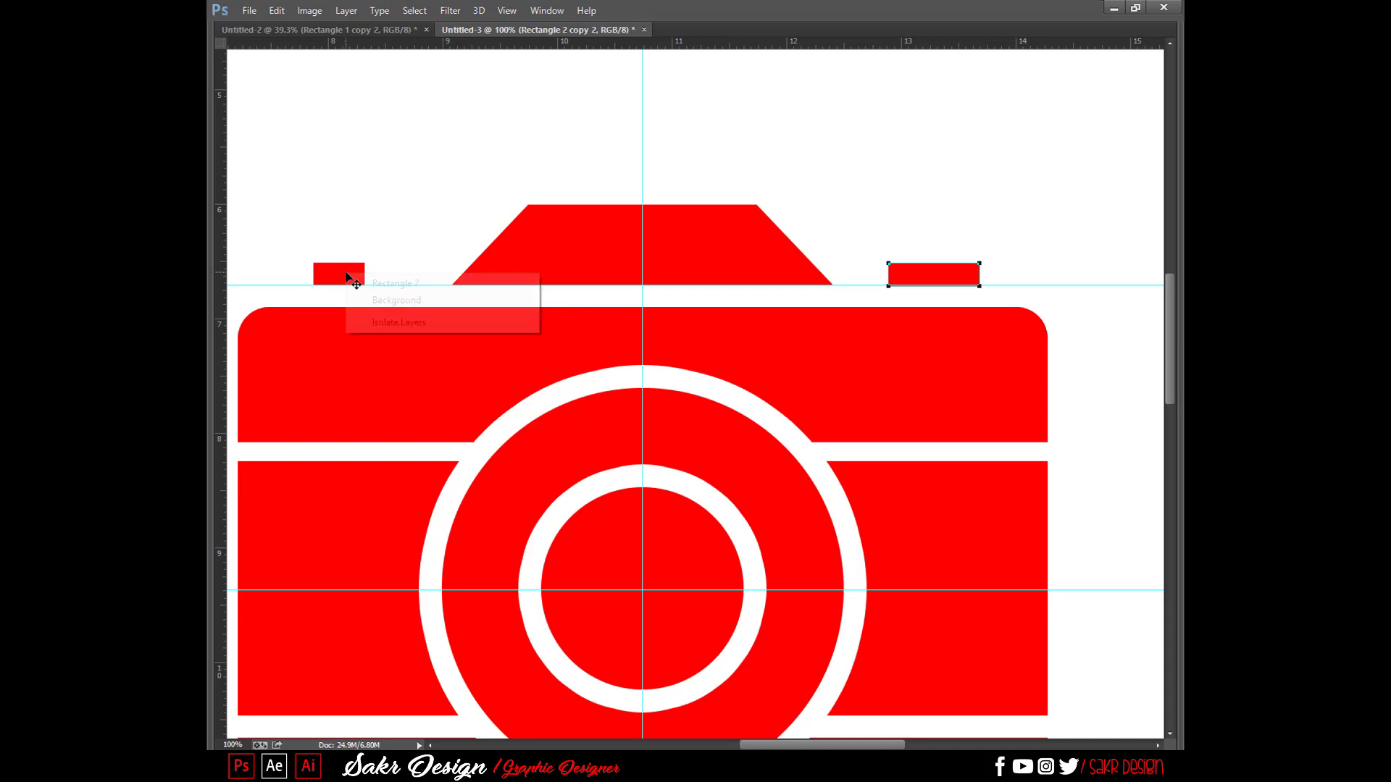
key(Escape)
right_click(333, 264)
shift+click(355, 282)
key(ctrl+t)
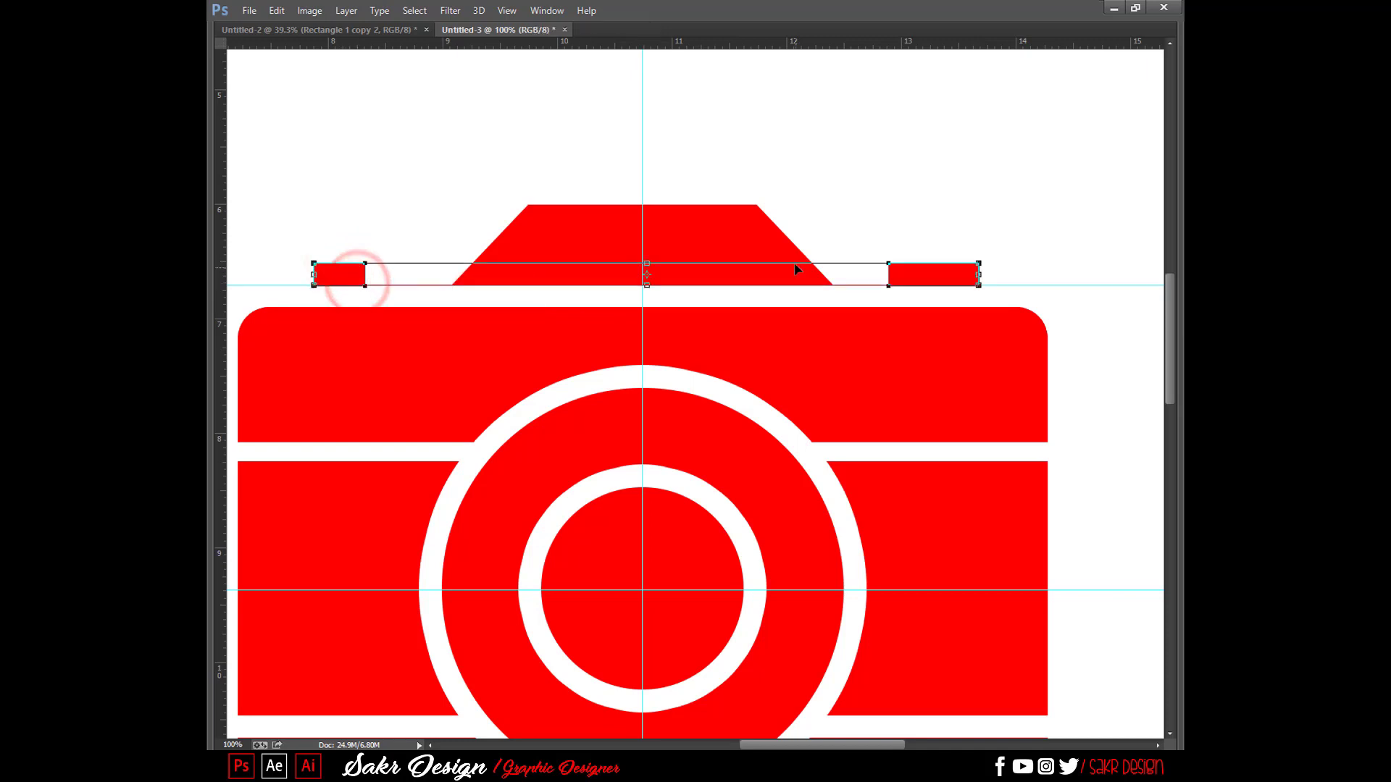
drag(767, 258, 773, 253)
key(Return)
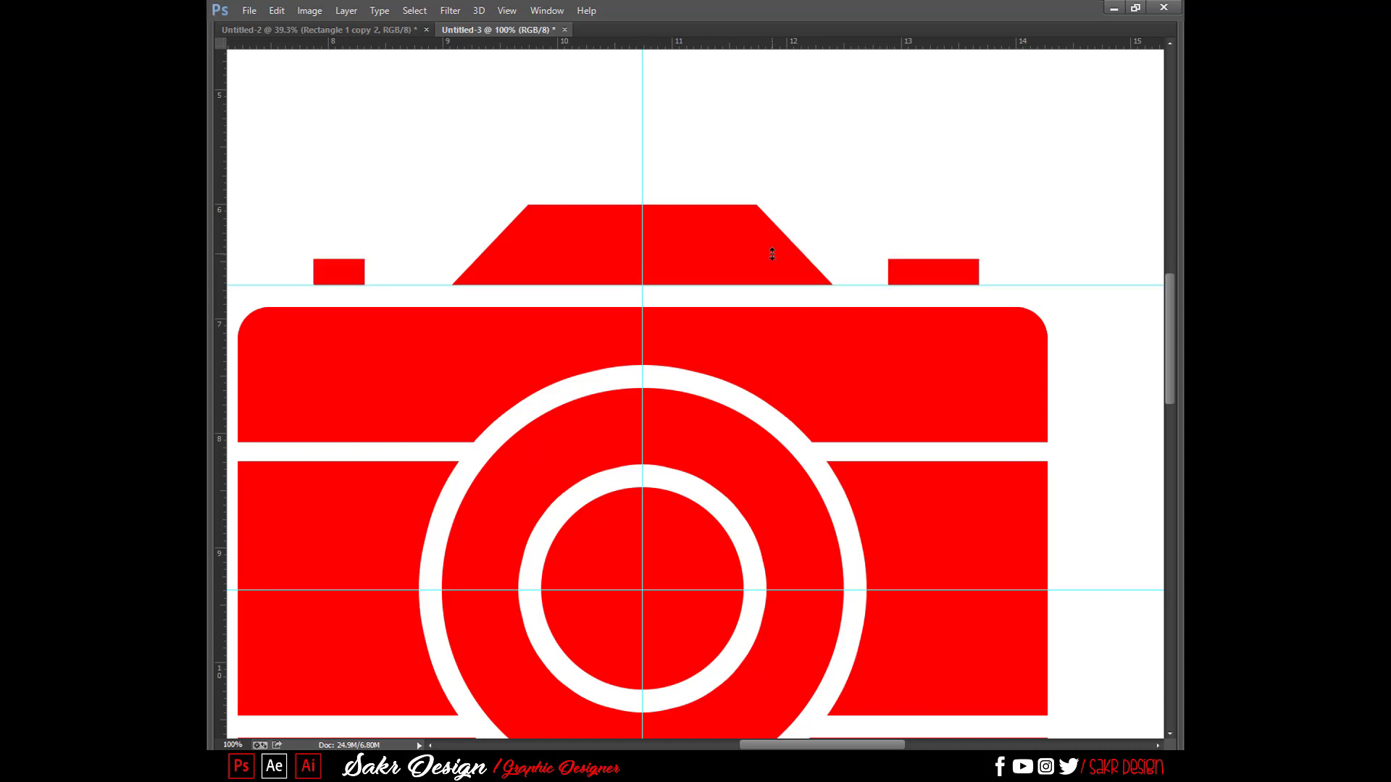
- Move the narrower small rectangle slightly closer to the trapezoid and hide the guides
key(ctrl+0)
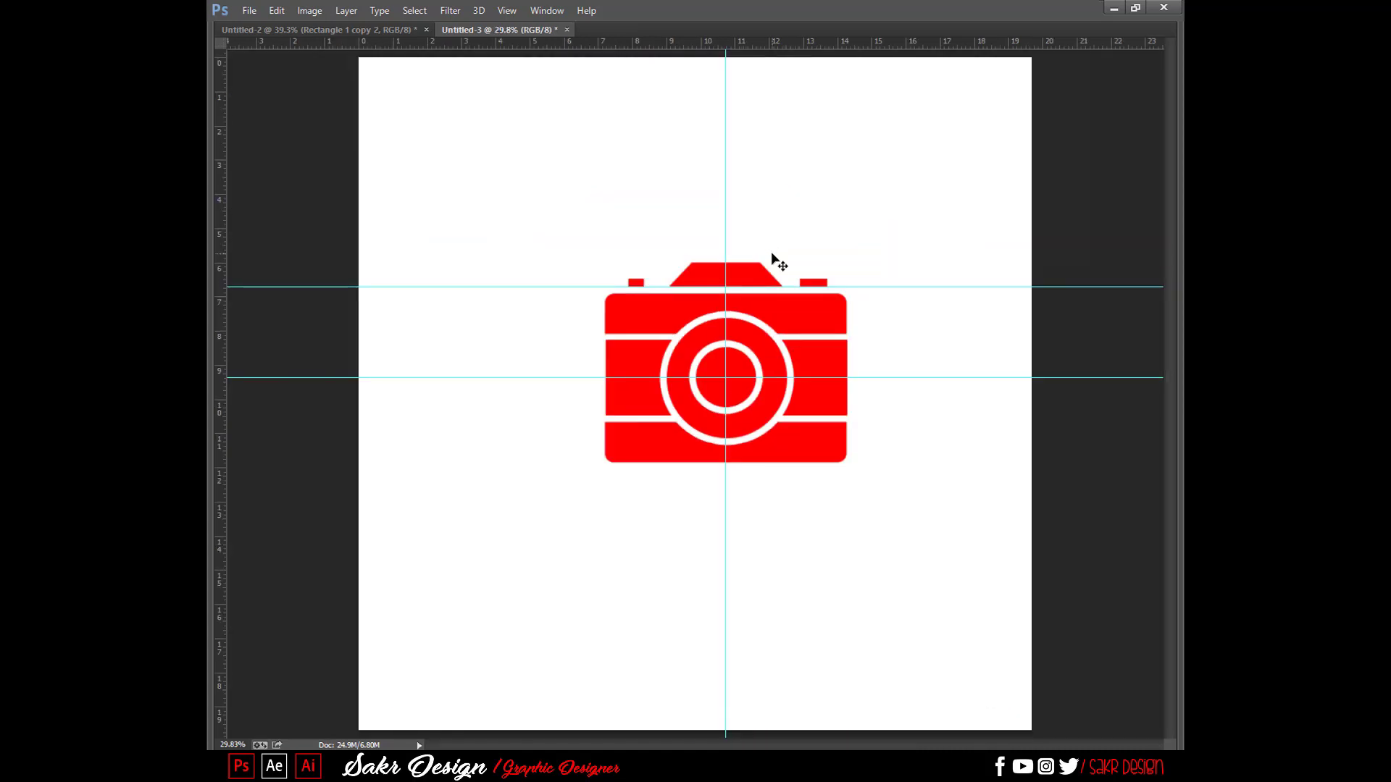
drag(643, 288, 646, 287)
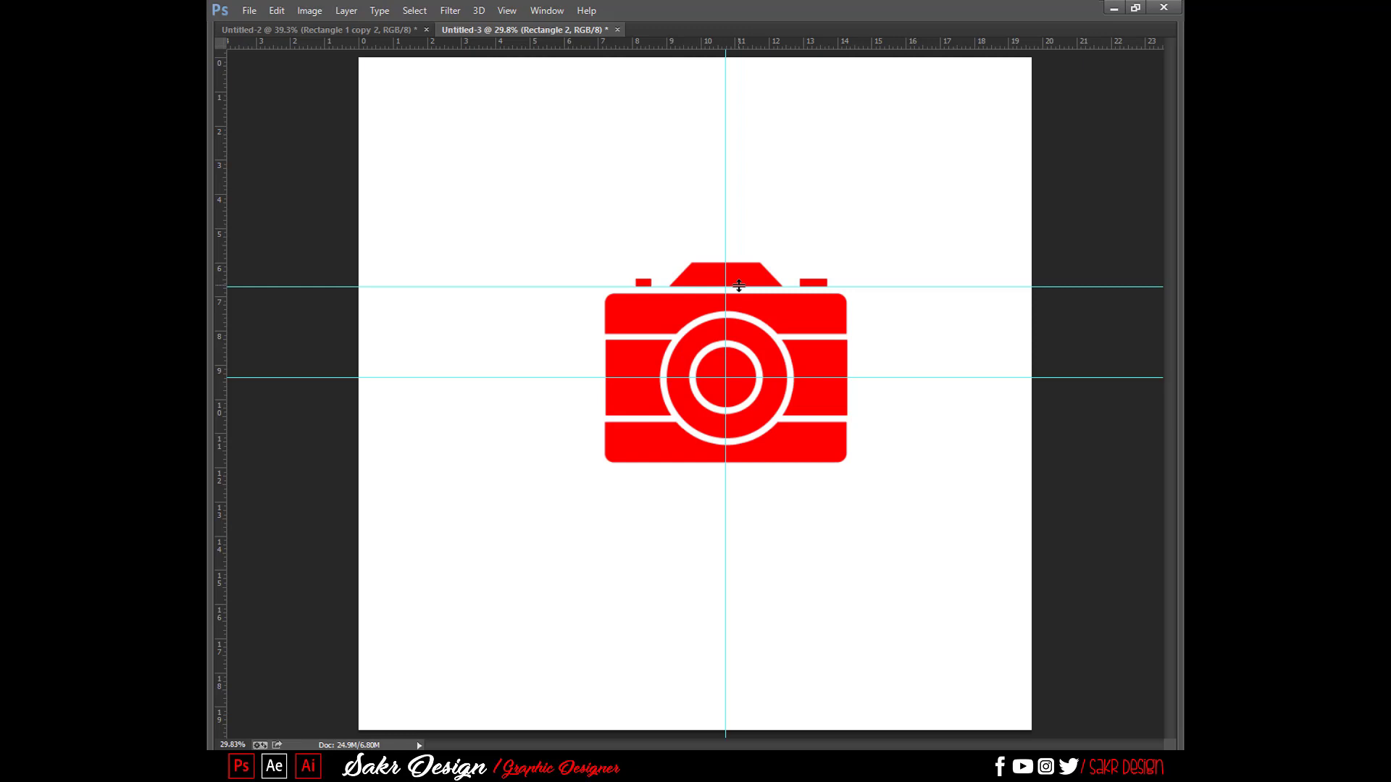
key(ctrl+semicolon)
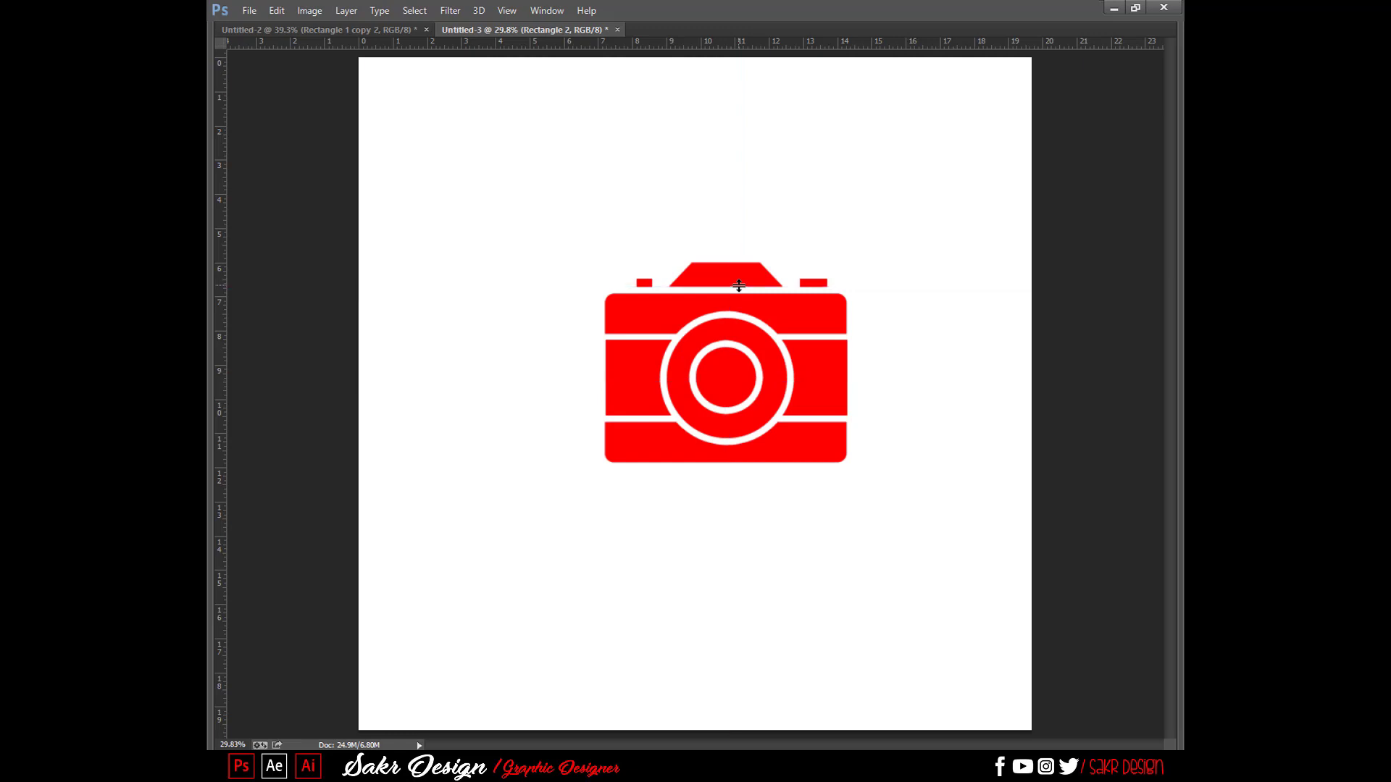
- Draw a thin upright rectangle about 29 × 178 px above the trapezoid
key(ctrl+plus)
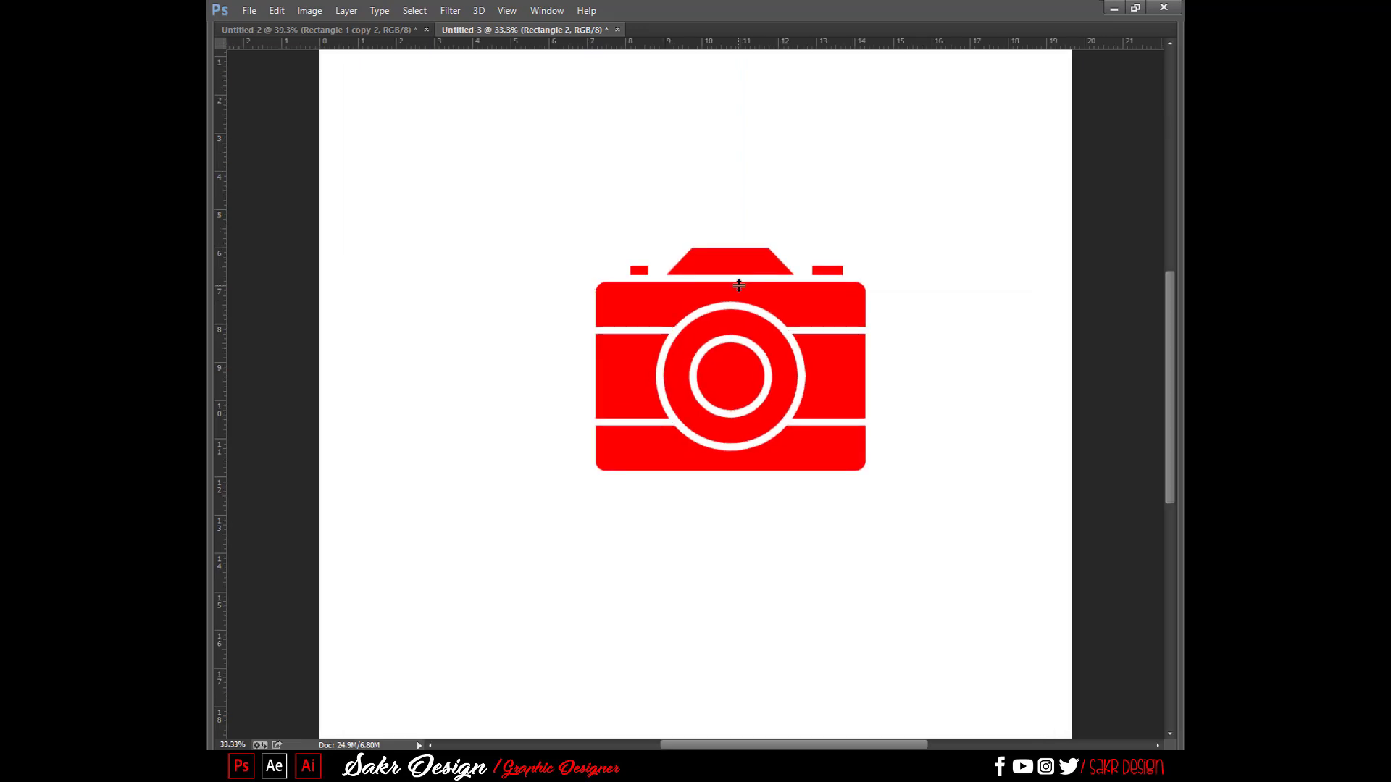
key(ctrl+plus)
key(Tab)
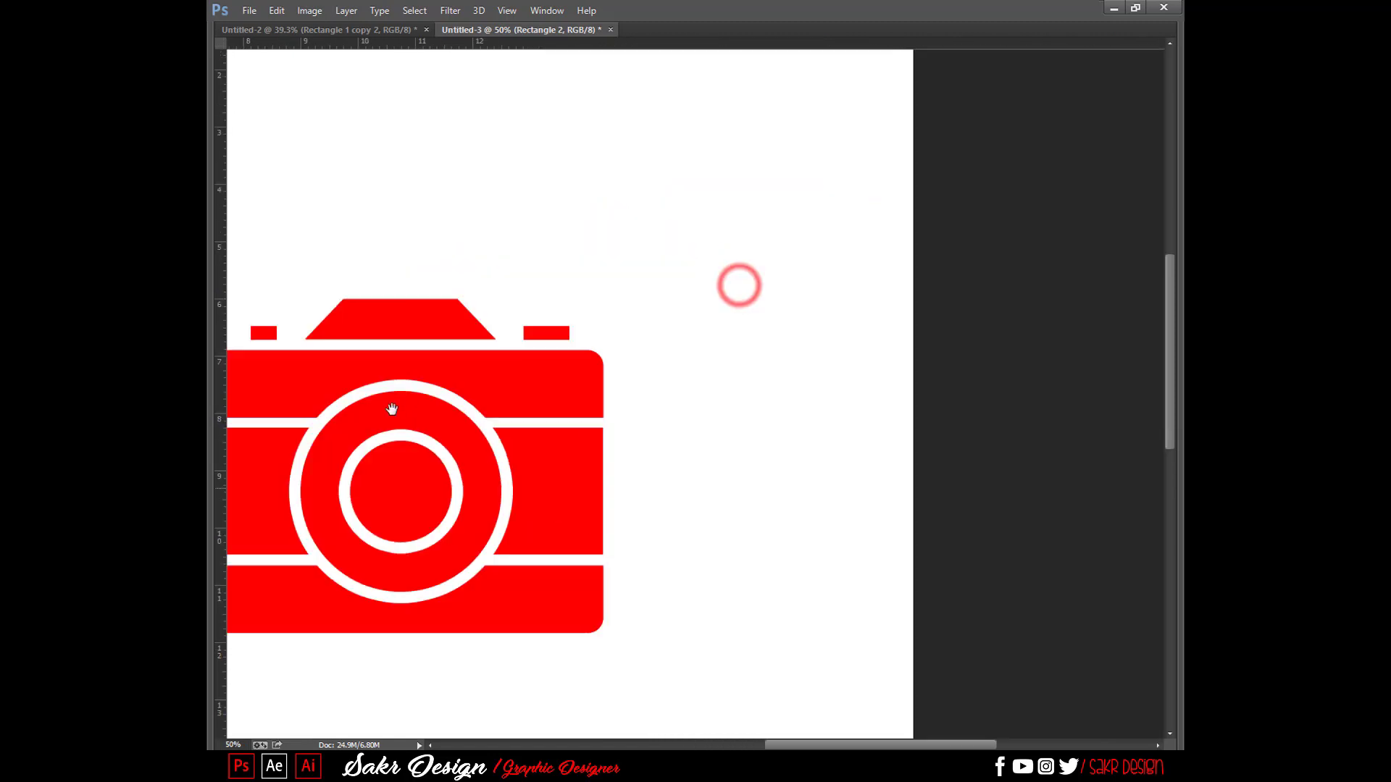
key(ctrl+plus)
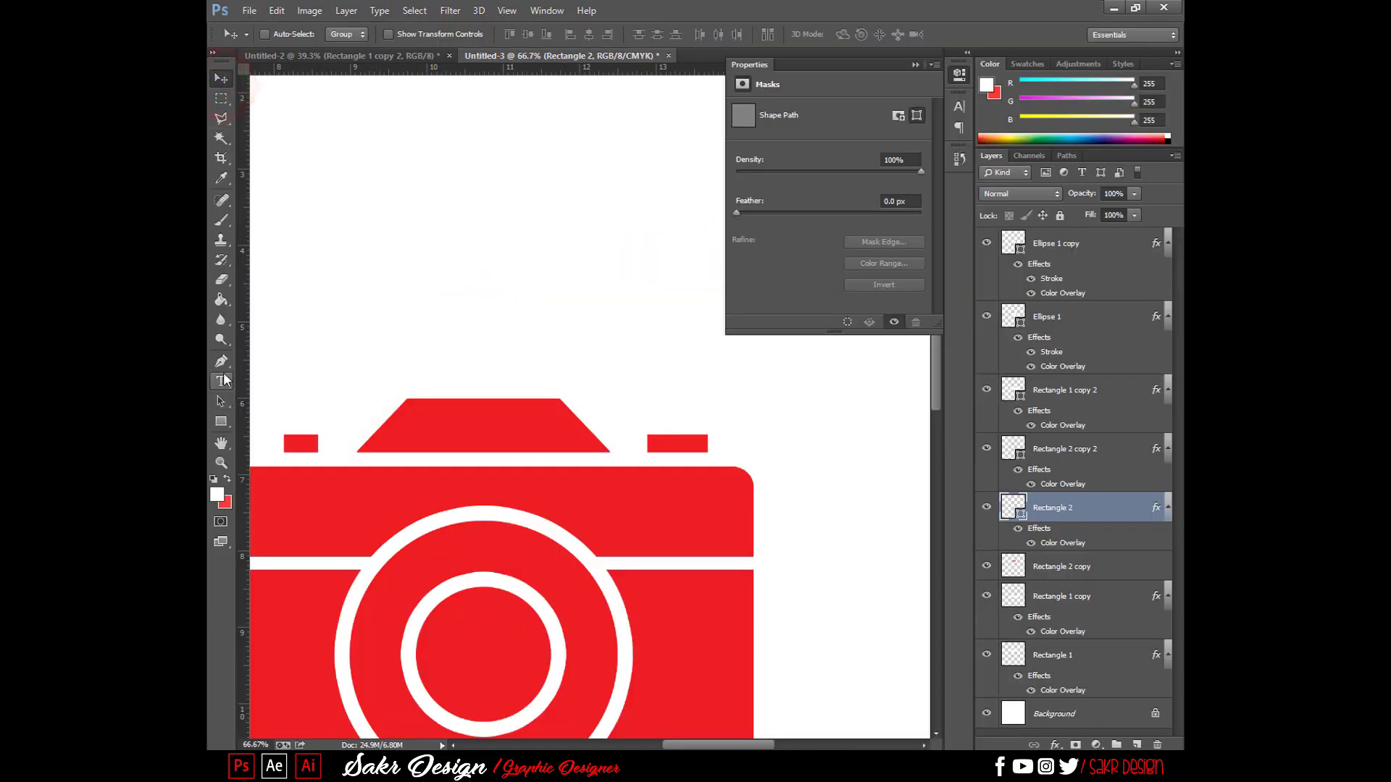
click(222, 421)
drag(475, 346, 474, 358)
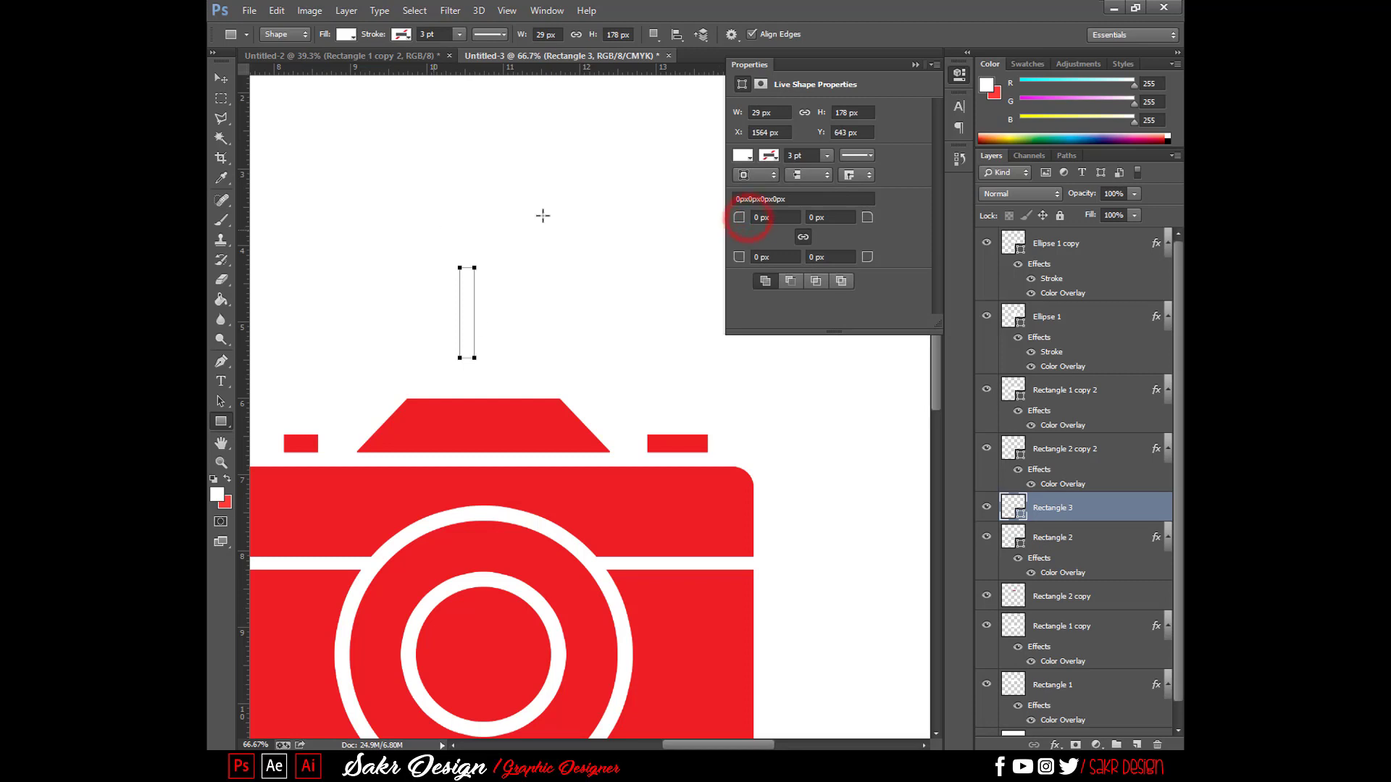
- Apply a red Color Overlay to the thin upright rectangle, leaving Gradient Overlay off
click(1052, 745)
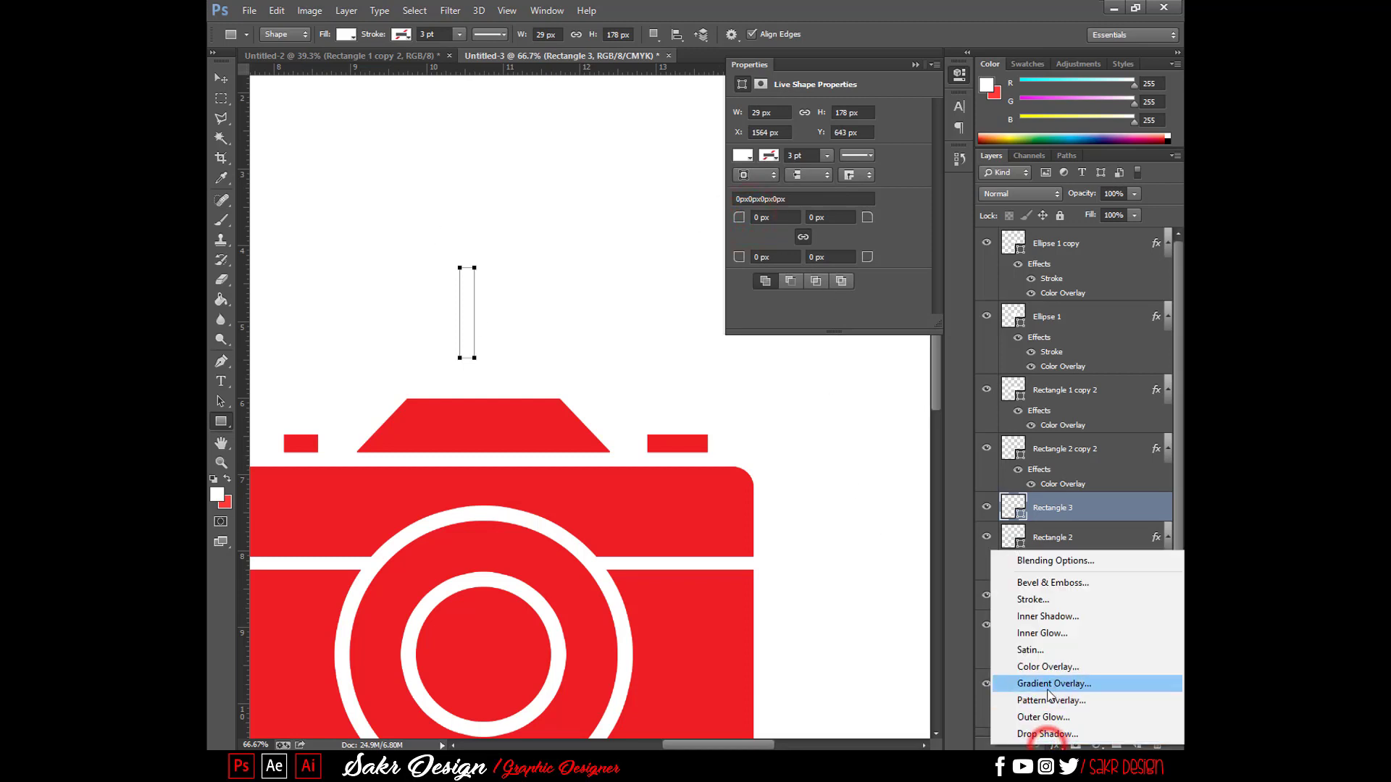
click(1053, 679)
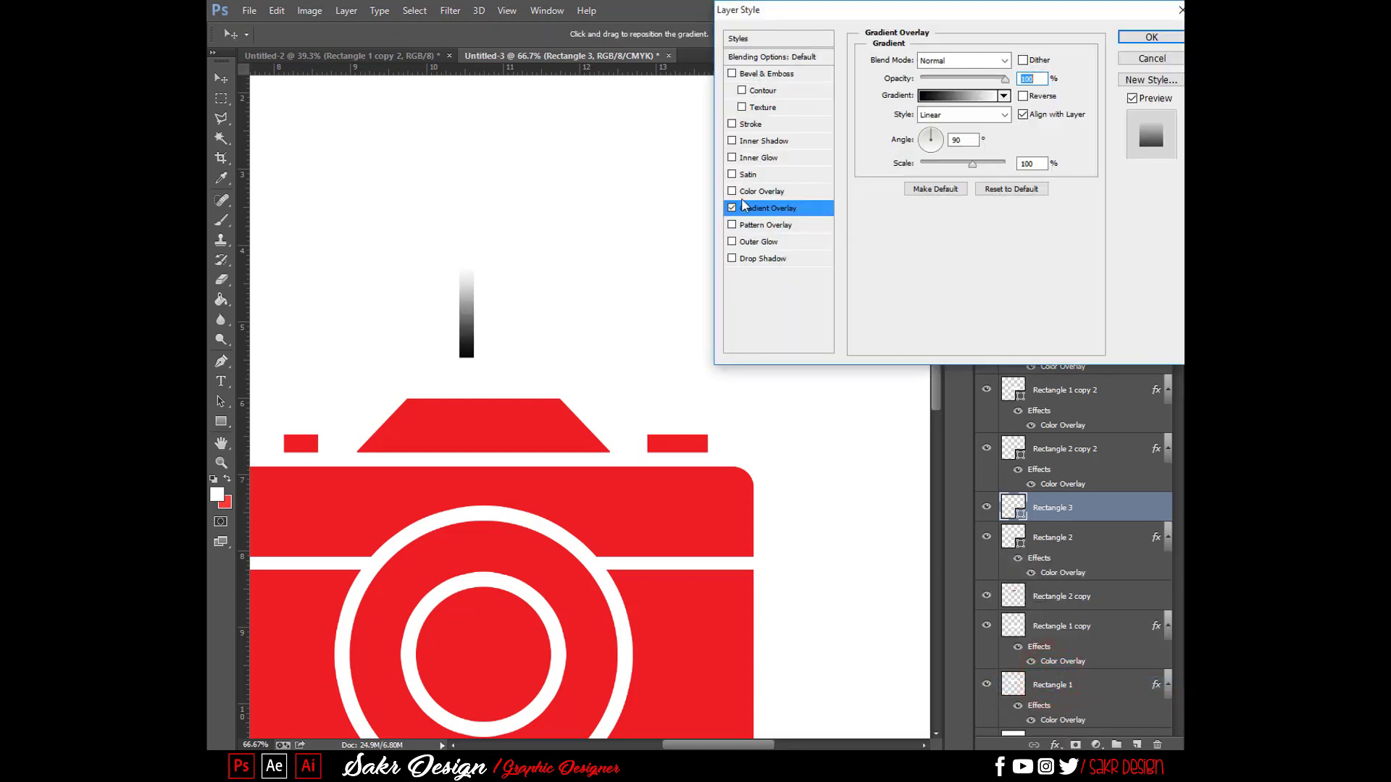
click(733, 208)
click(757, 193)
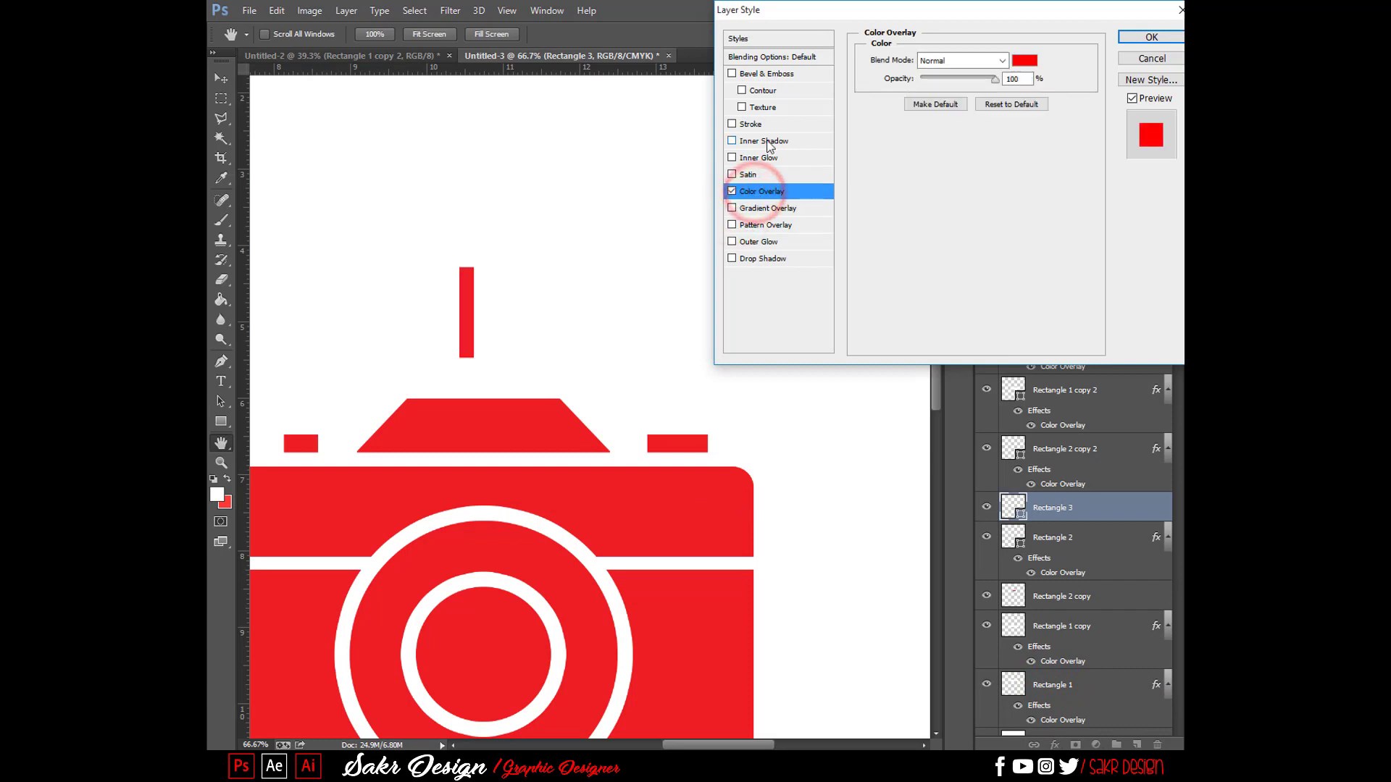
key(Return)
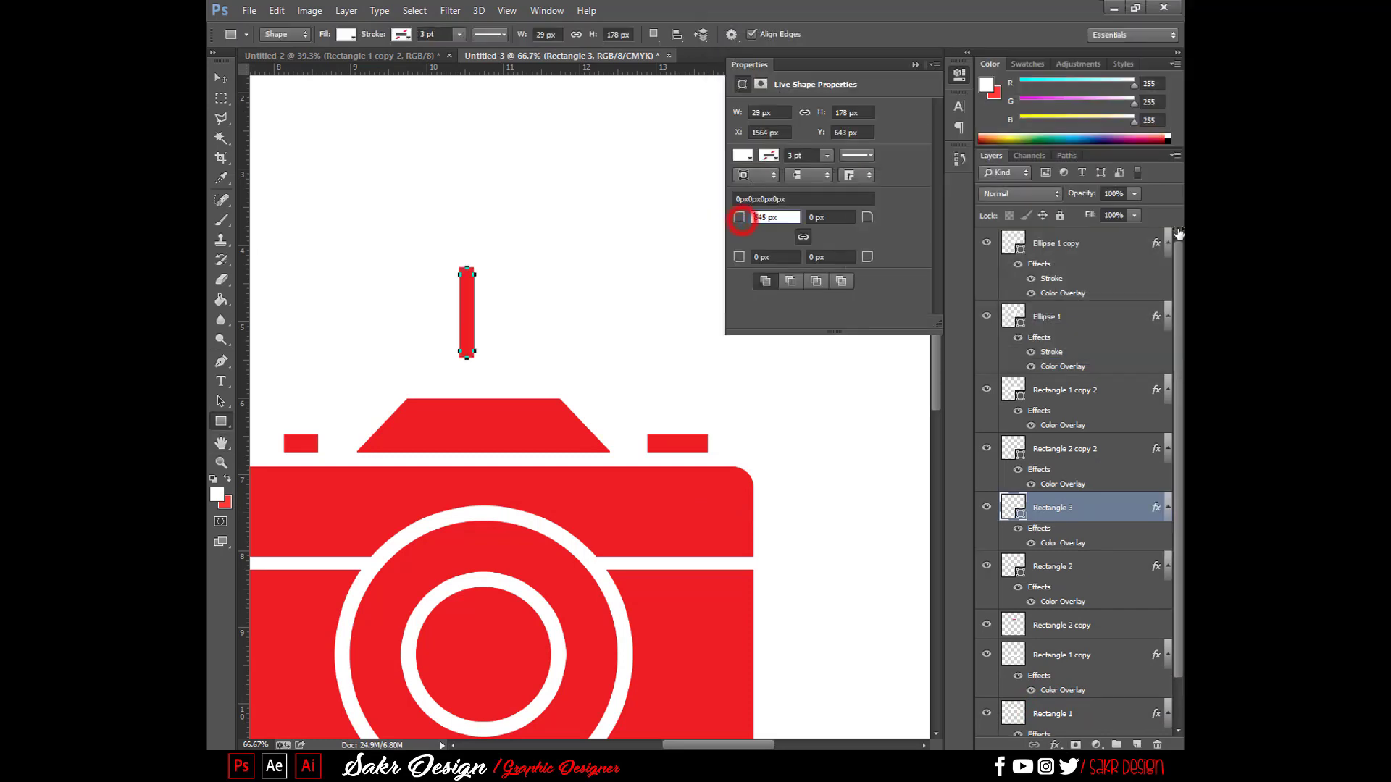
- Round all corners of the thin bar to 14 px and move it slightly up and to the right
drag(1179, 232, 208, 78)
click(221, 78)
drag(467, 335, 496, 322)
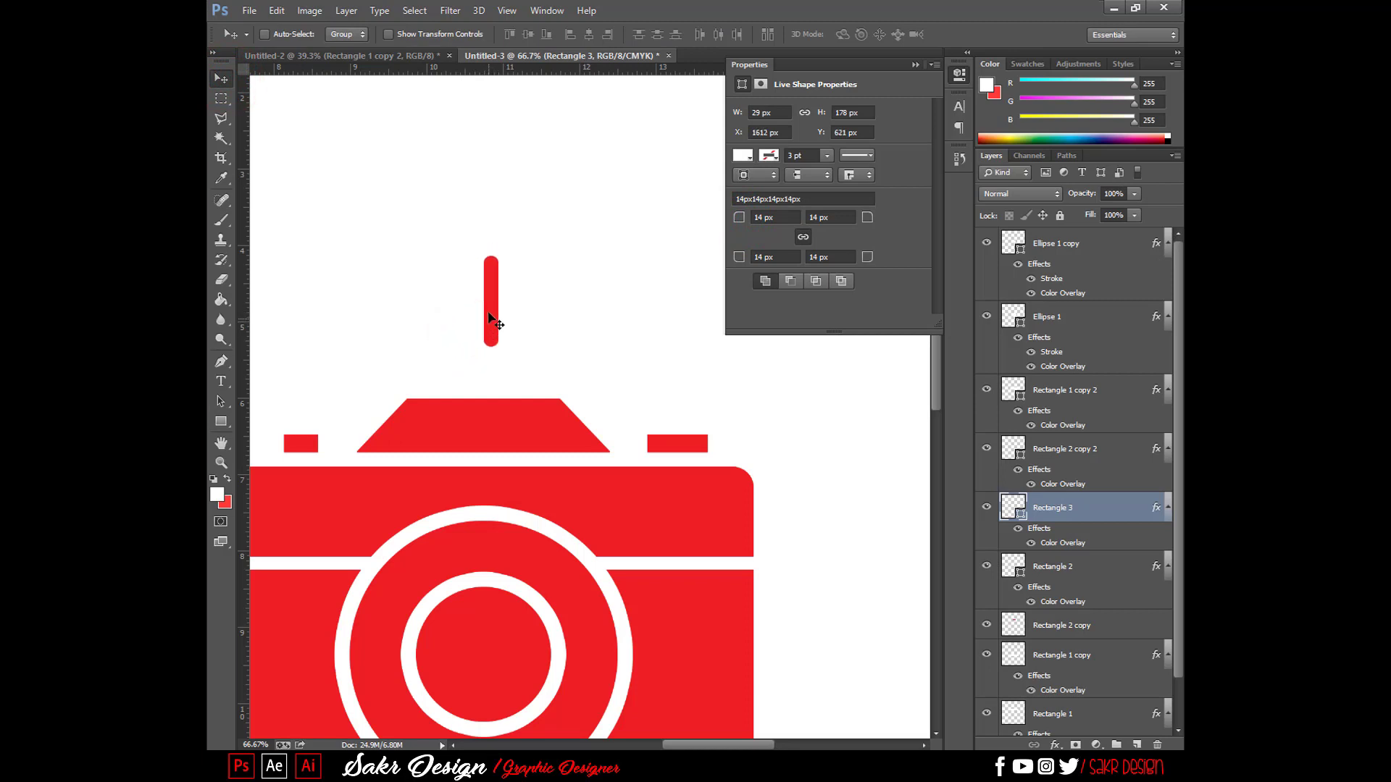
- Shorten the rounded bar from its upper end to a height of about 153 px
key(ctrl+t)
drag(491, 255, 490, 269)
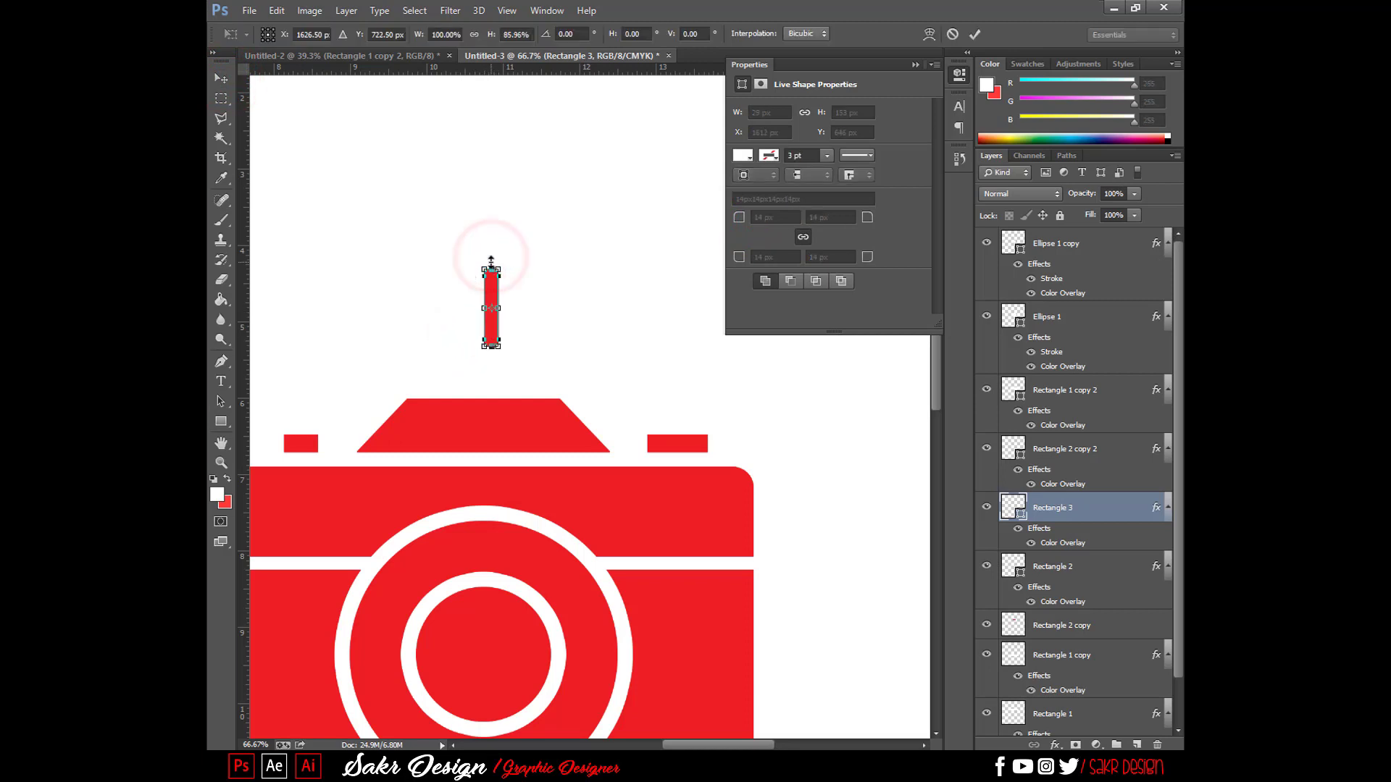
key(Return)
- Duplicate the rounded bar to its right and tilt the copy clockwise as a flash ray
drag(565, 354, 568, 350)
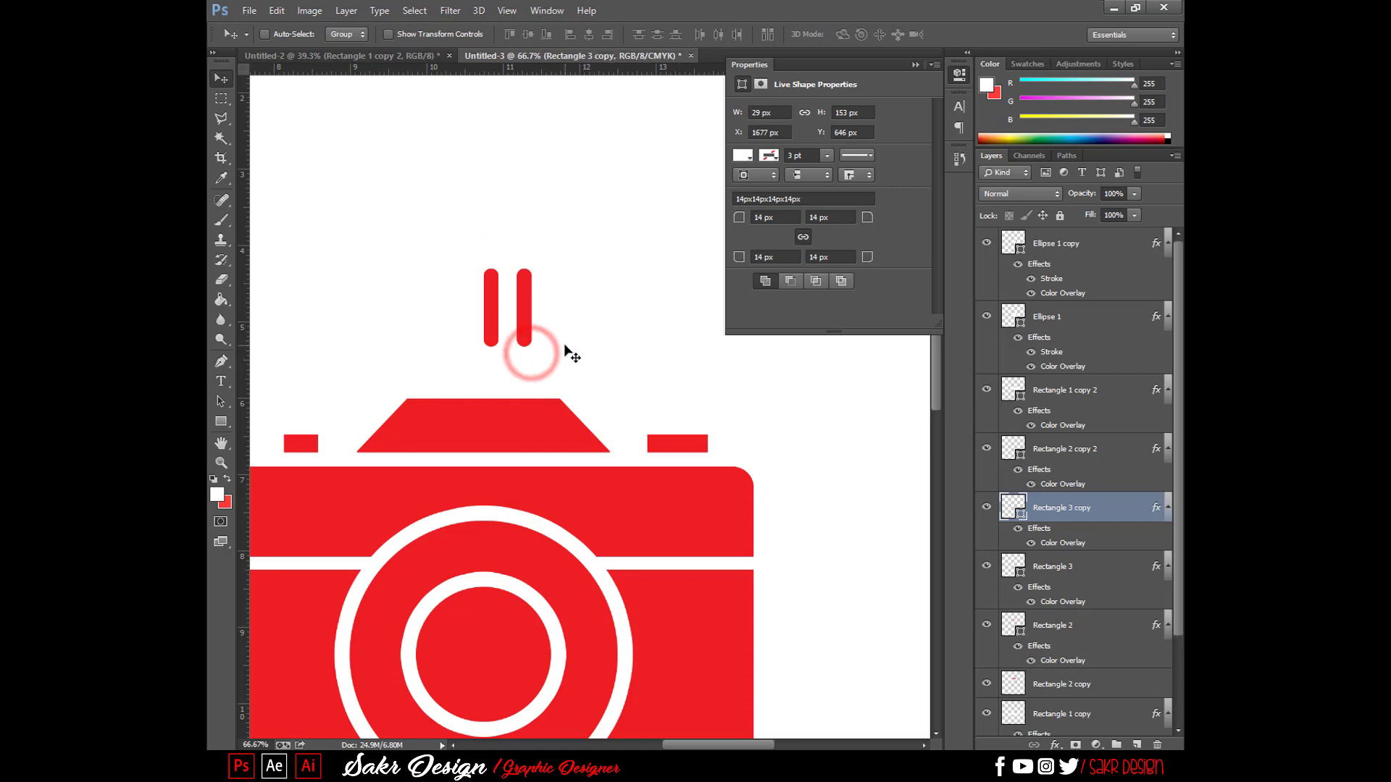
key(ctrl+t)
drag(726, 459, 726, 460)
- Duplicate the tilted ray to the left of the upright bar and flip the copy horizontally to mirror the other ray
drag(610, 319, 455, 345)
key(Return)
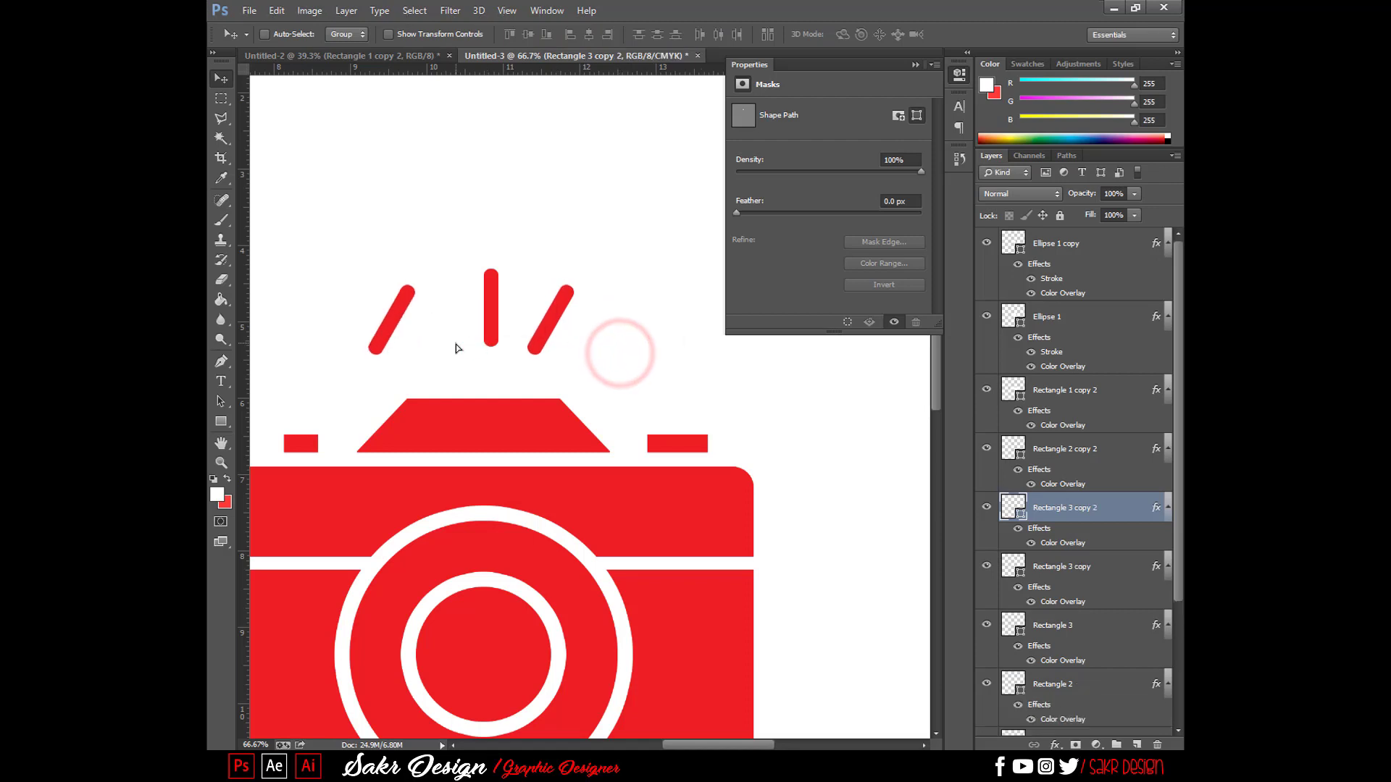
key(ctrl+t)
right_click(455, 346)
click(511, 571)
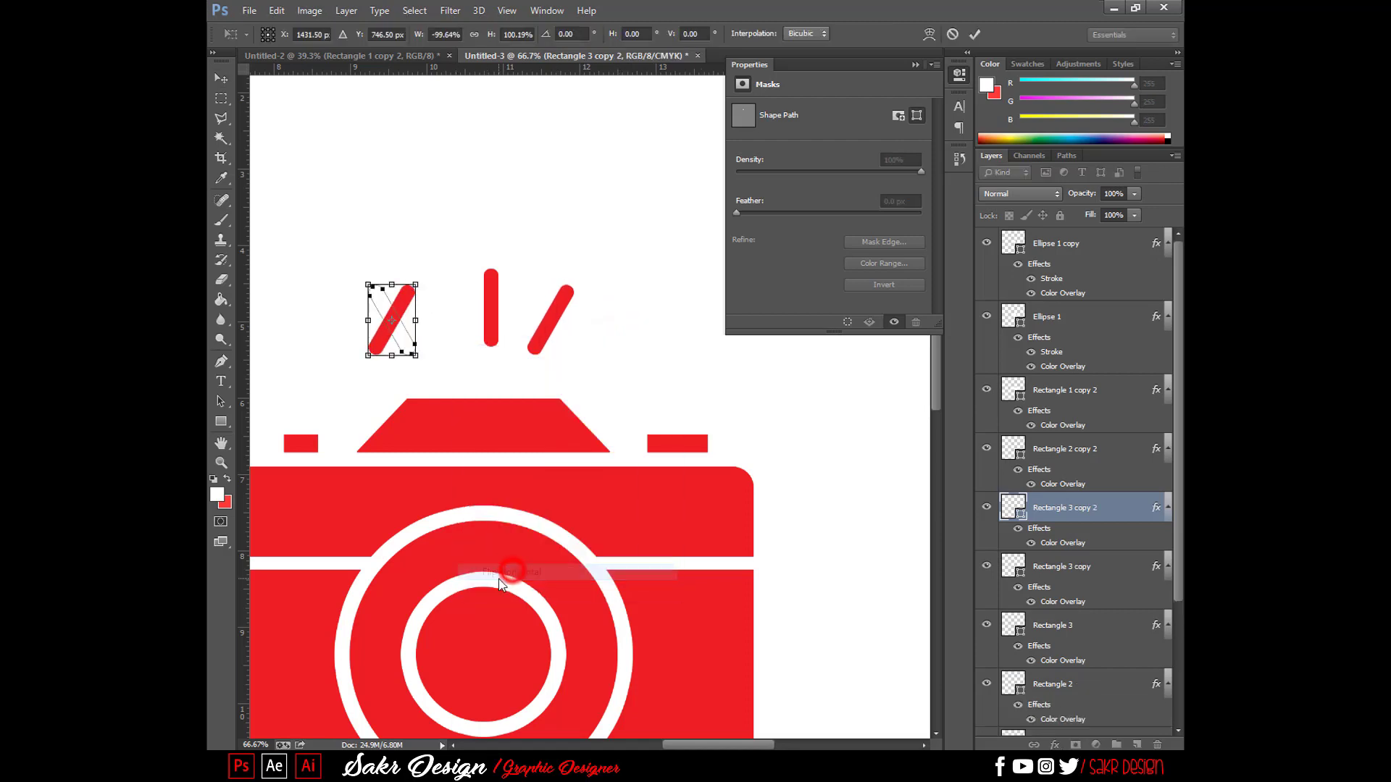
key(Return)
drag(471, 434, 527, 428)
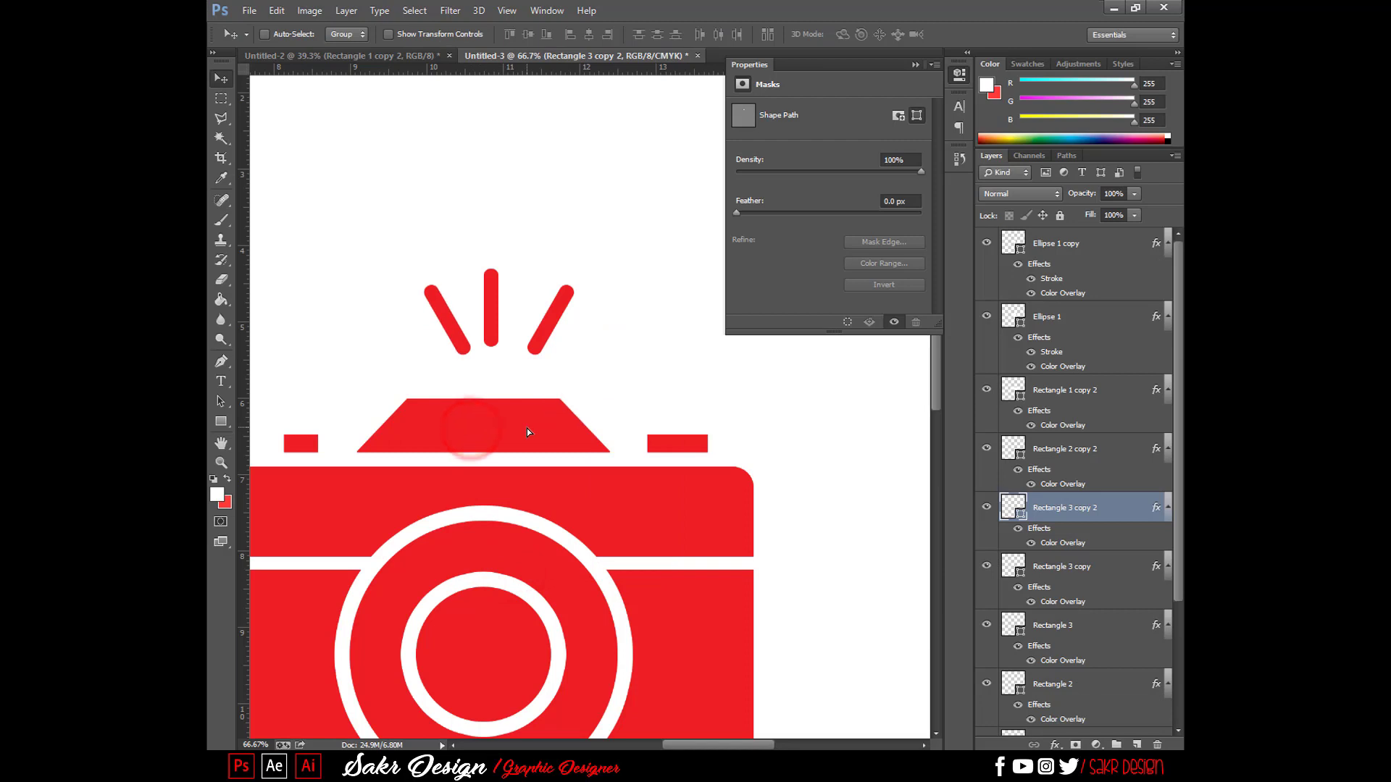
- Align the three flash rays by their vertical centers and distribute them evenly by their horizontal centers
right_click(493, 313)
shift+click(511, 320)
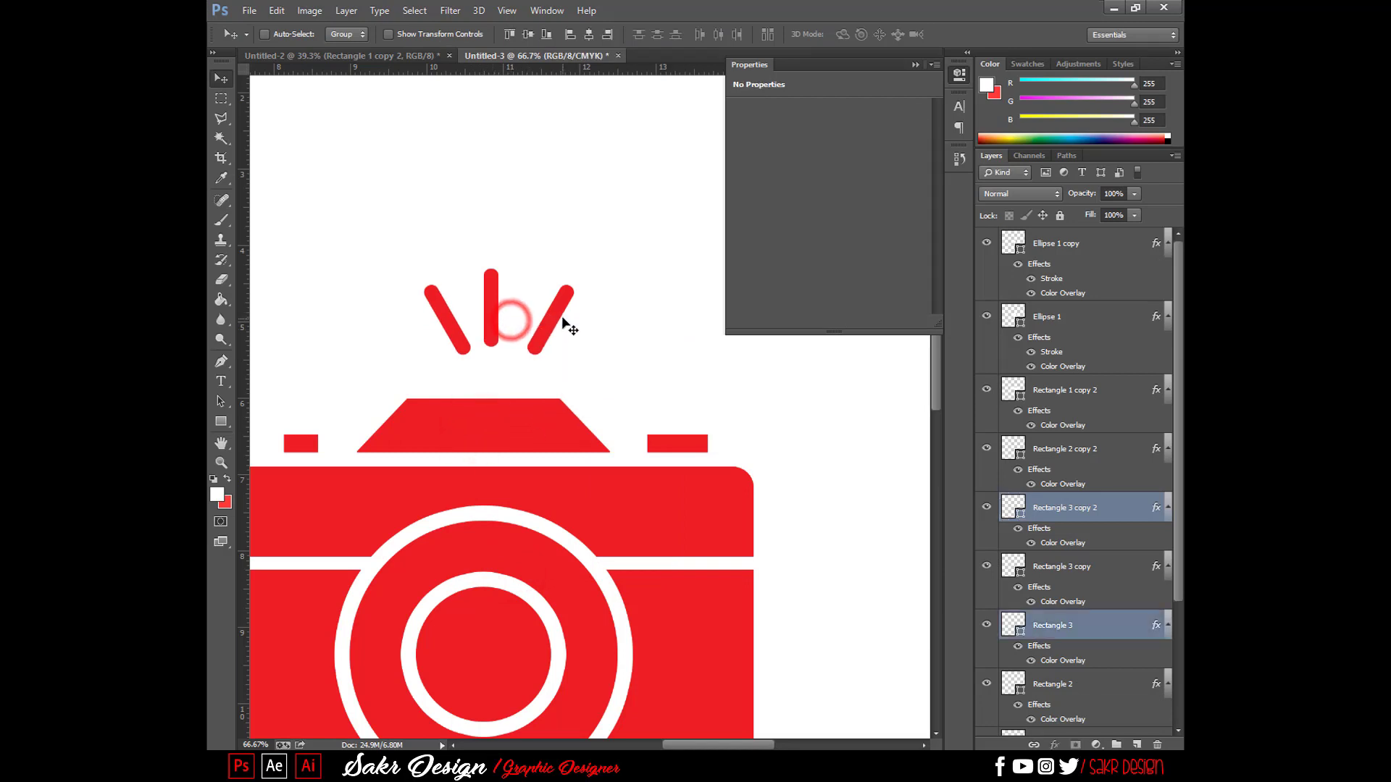
right_click(573, 325)
shift+click(616, 324)
click(515, 34)
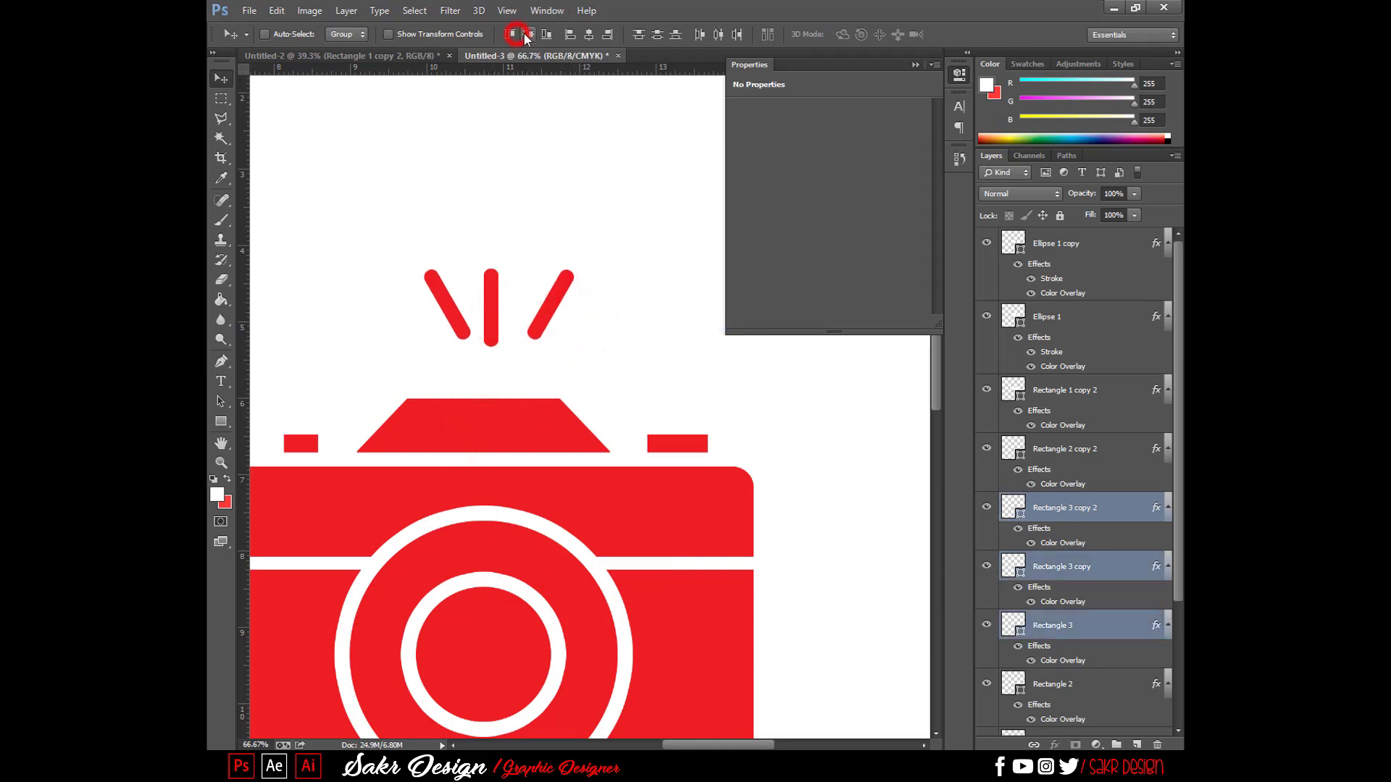
click(527, 36)
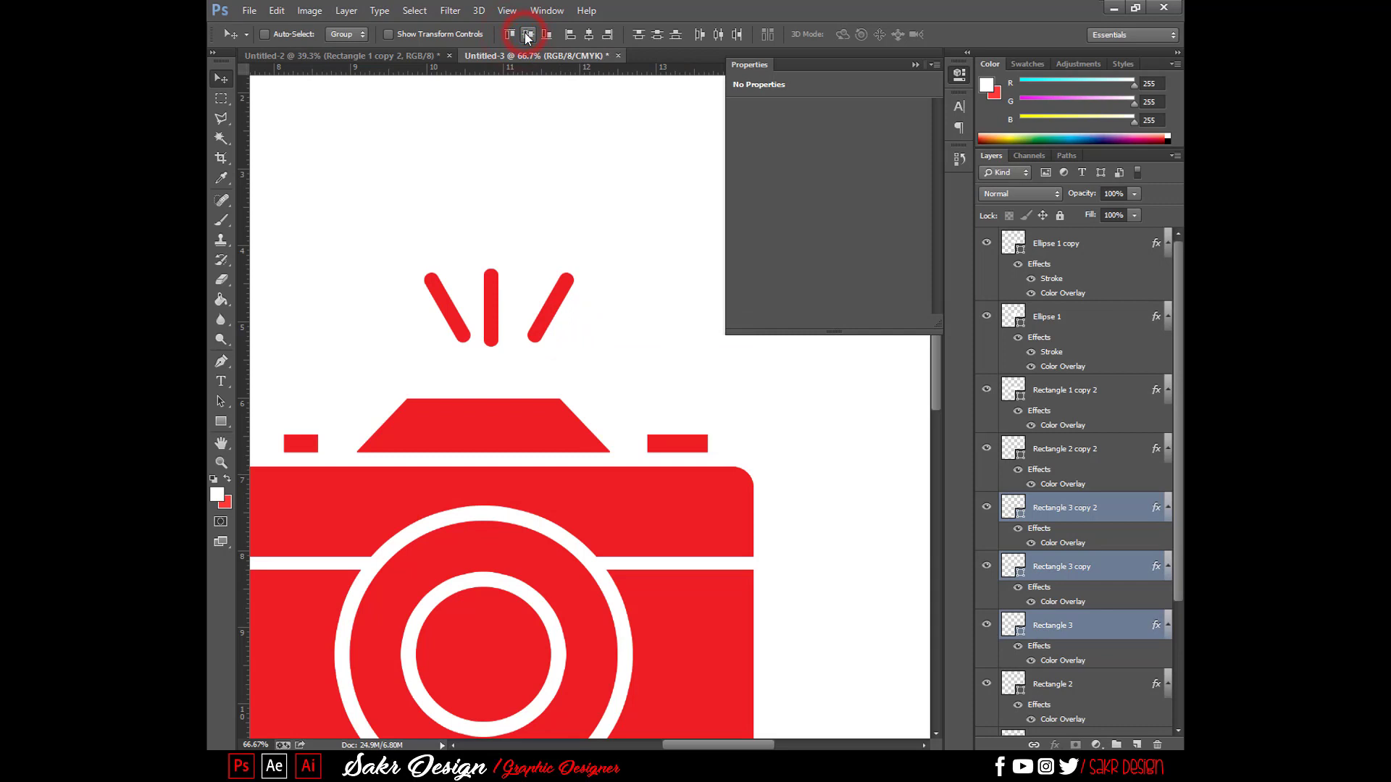
click(716, 34)
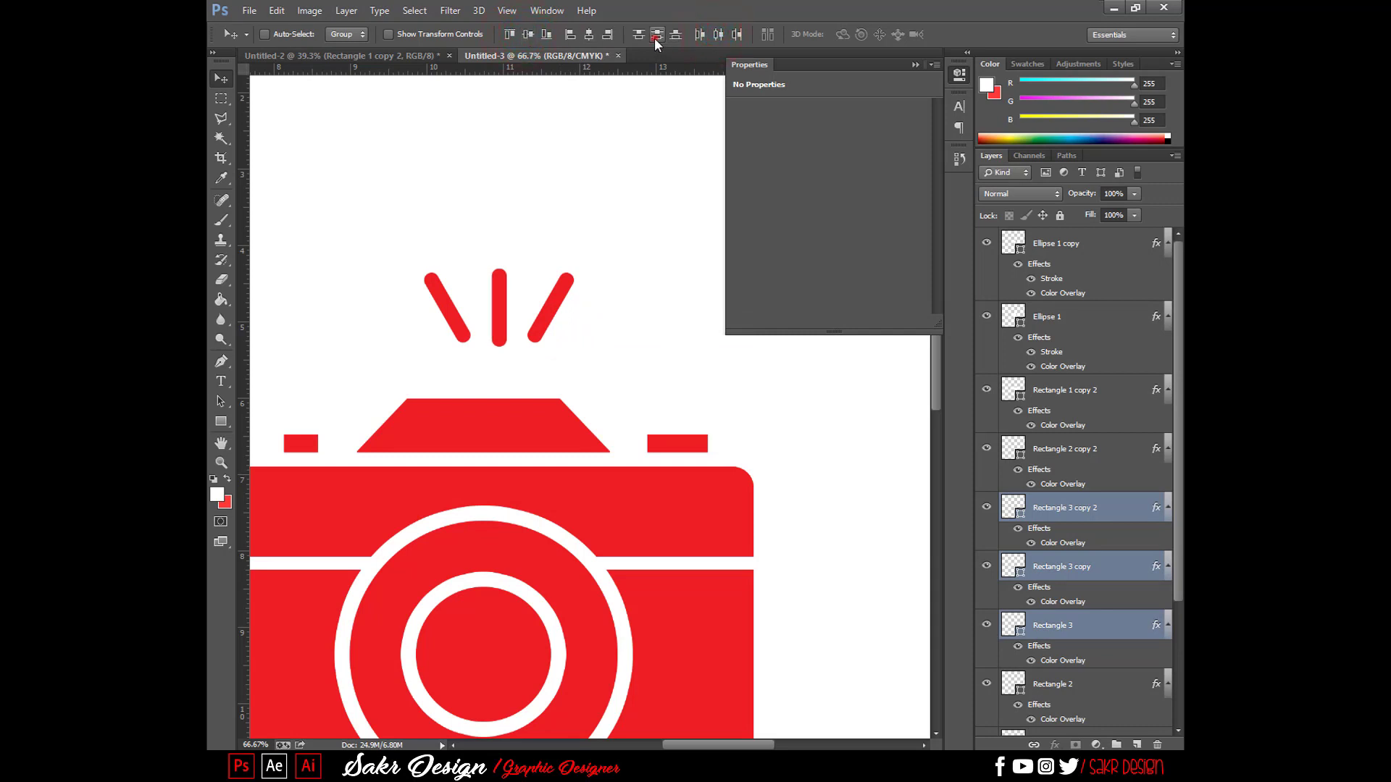
click(587, 35)
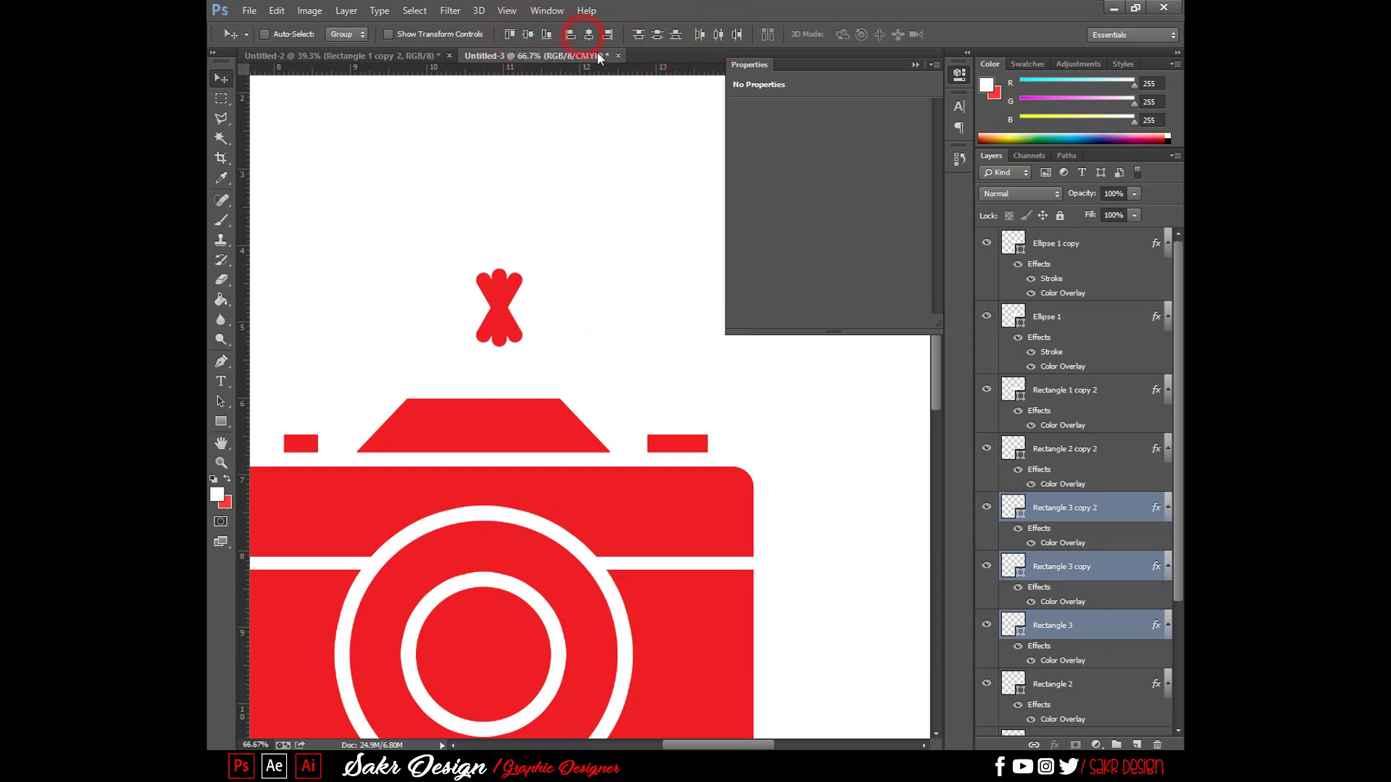
key(ctrl+z)
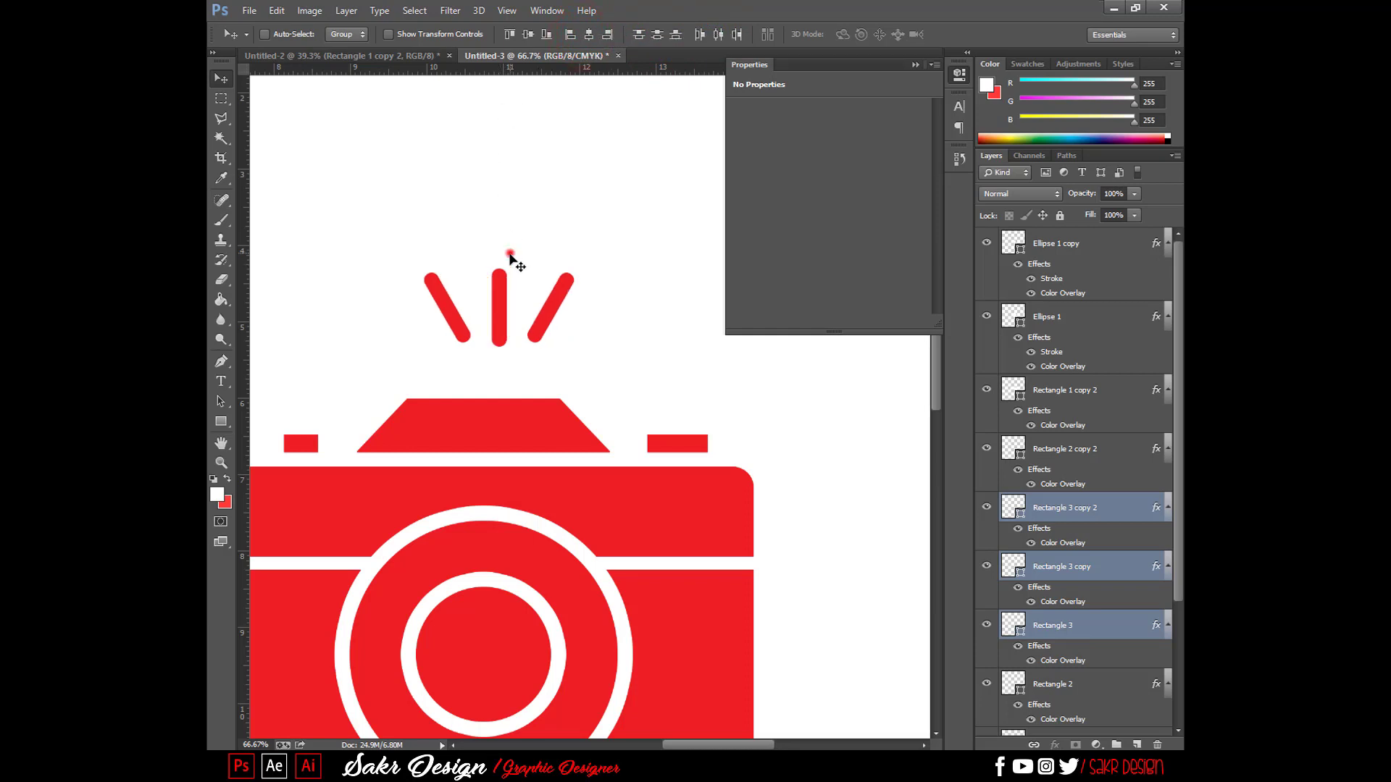
- Shift the three rays slightly down, and lower only the two tilted ones by about a further 0.25 in
drag(509, 255, 507, 255)
right_click(511, 298)
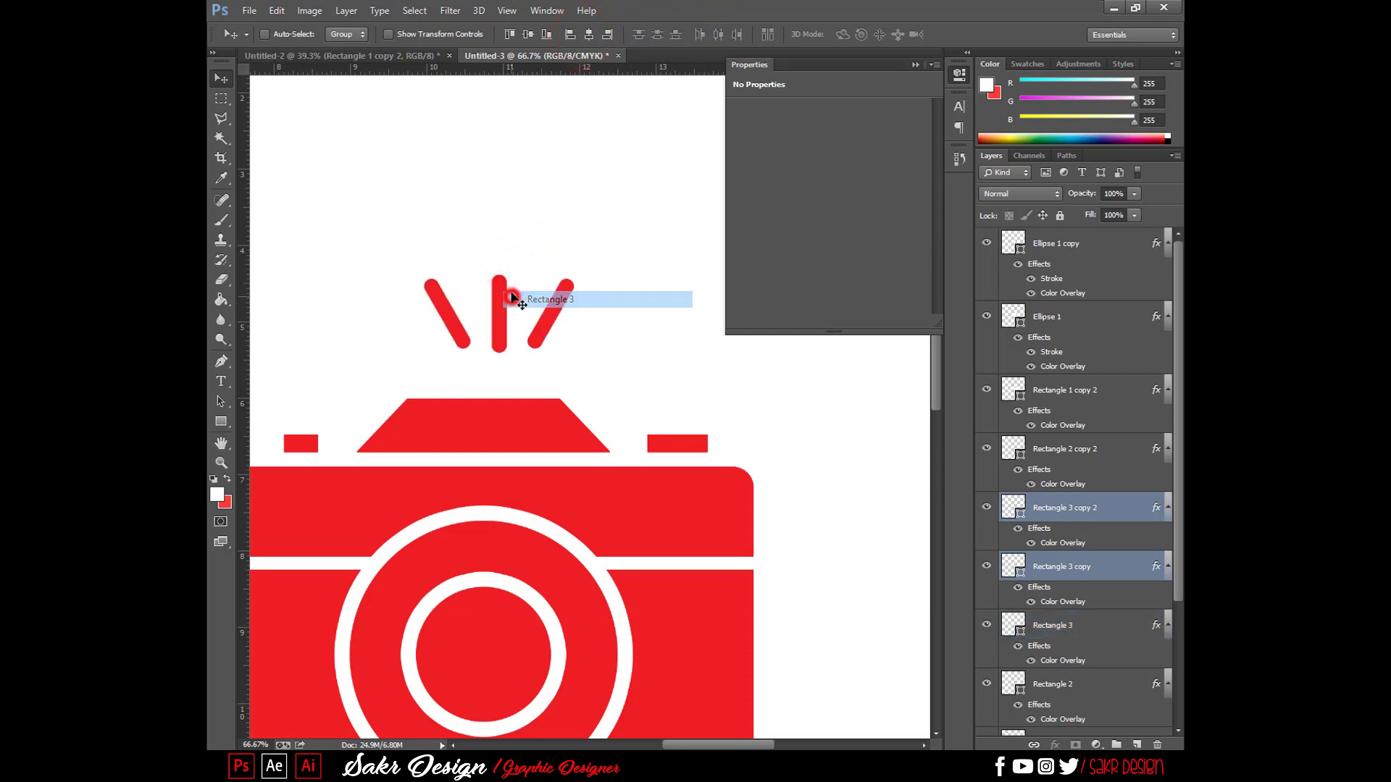
key(Escape)
key(shift+Down)
key(shift+Down)
key(shift+Down)
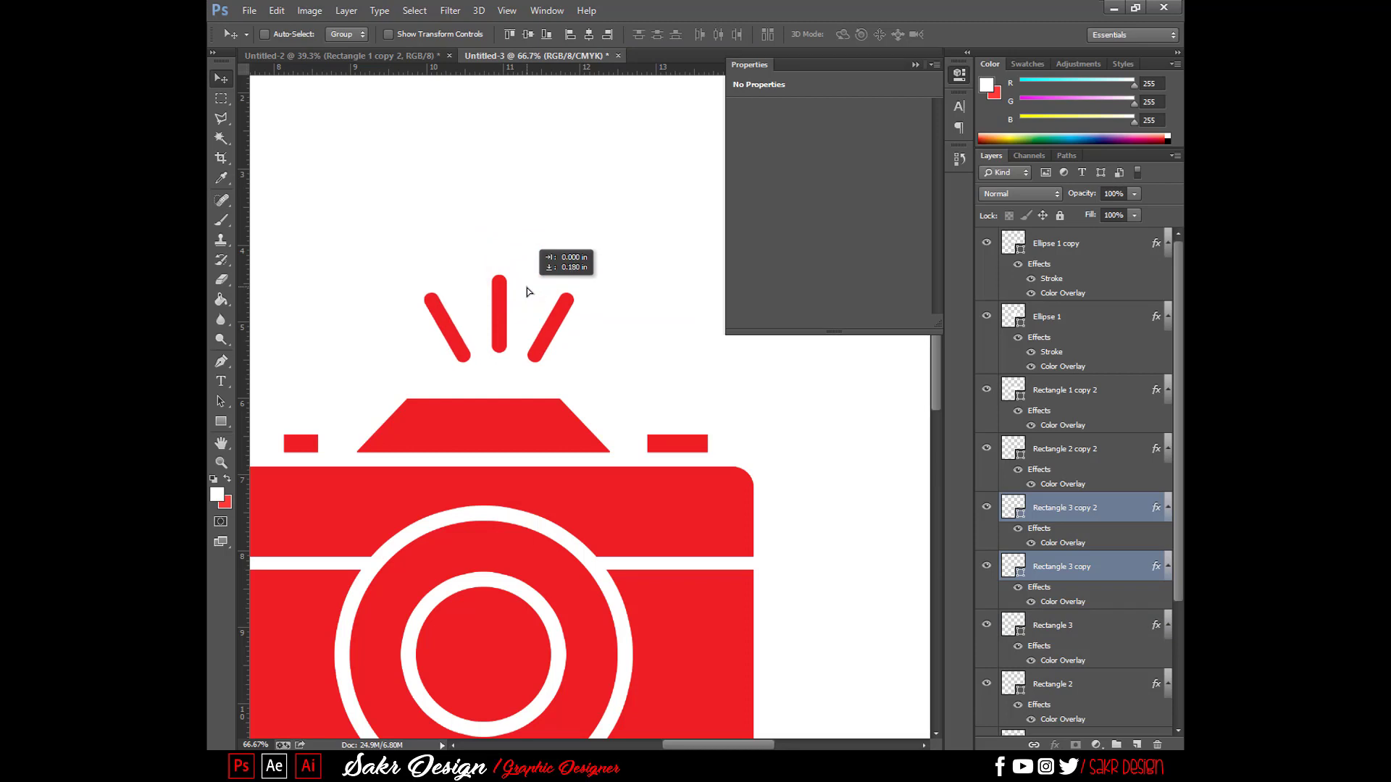
key(shift+Down)
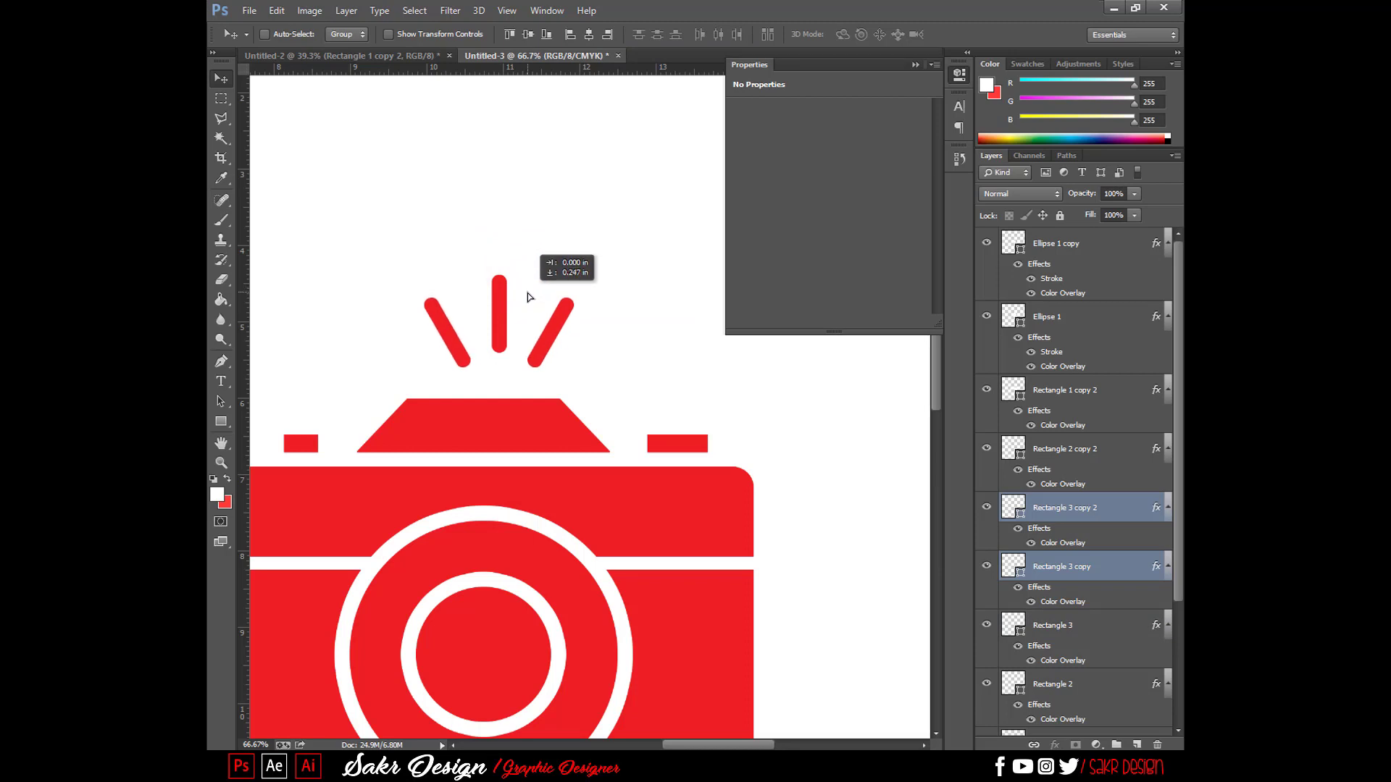
- Spread the two tilted rays slightly outward, away from the upright ray
right_click(443, 331)
click(443, 330)
drag(437, 328, 437, 328)
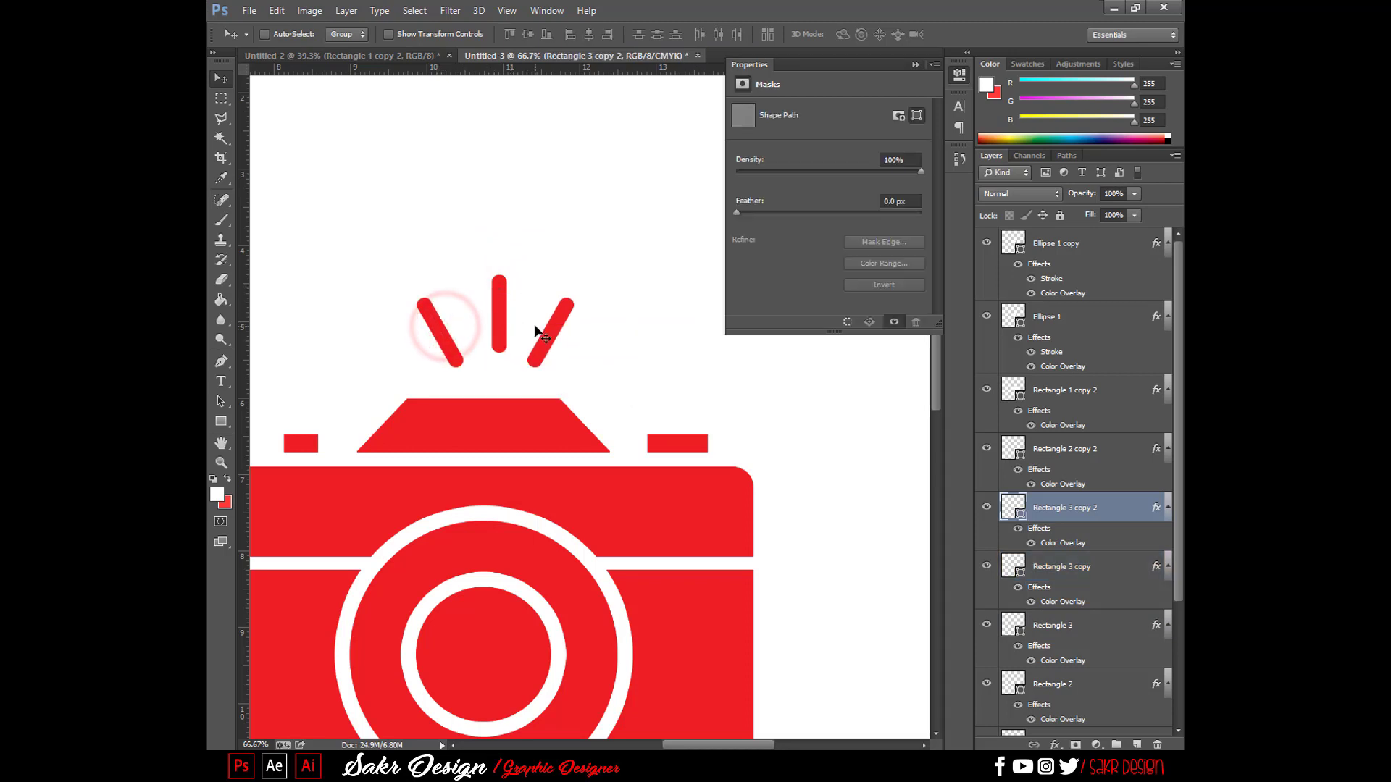
right_click(555, 332)
click(586, 341)
drag(560, 336, 570, 335)
- Select all three rays and redistribute their horizontal centers evenly, keeping the tilted rays lower than the upright one
right_click(507, 317)
shift+click(512, 311)
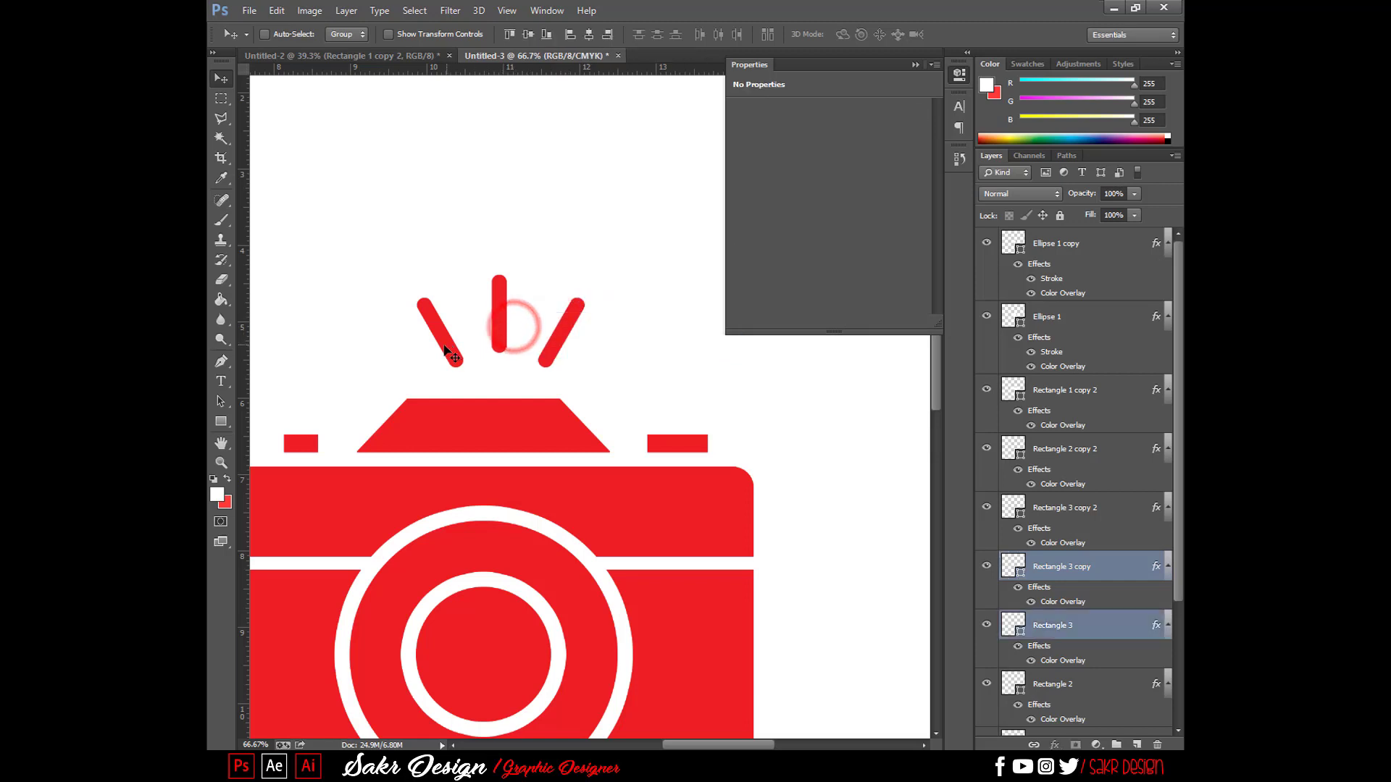
right_click(455, 353)
shift+click(467, 358)
click(528, 34)
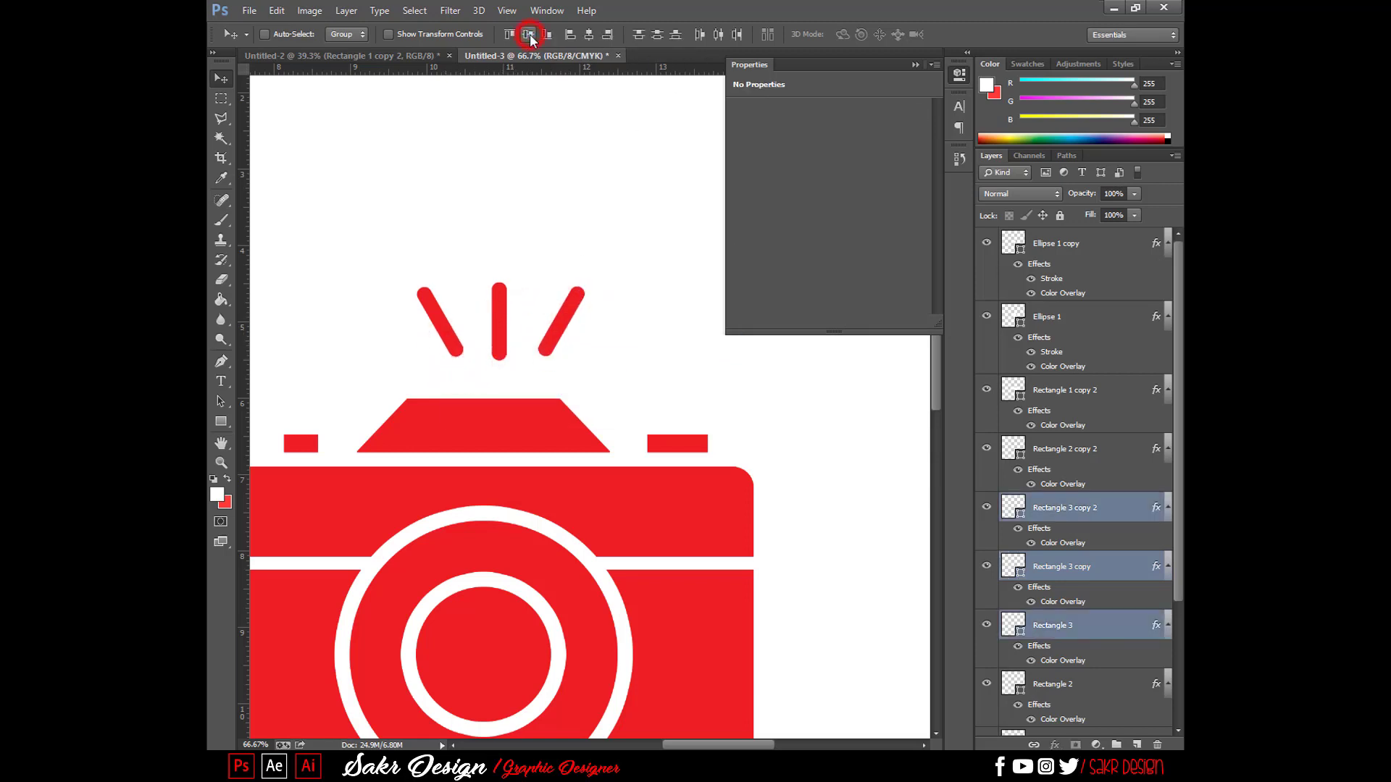
key(ctrl+z)
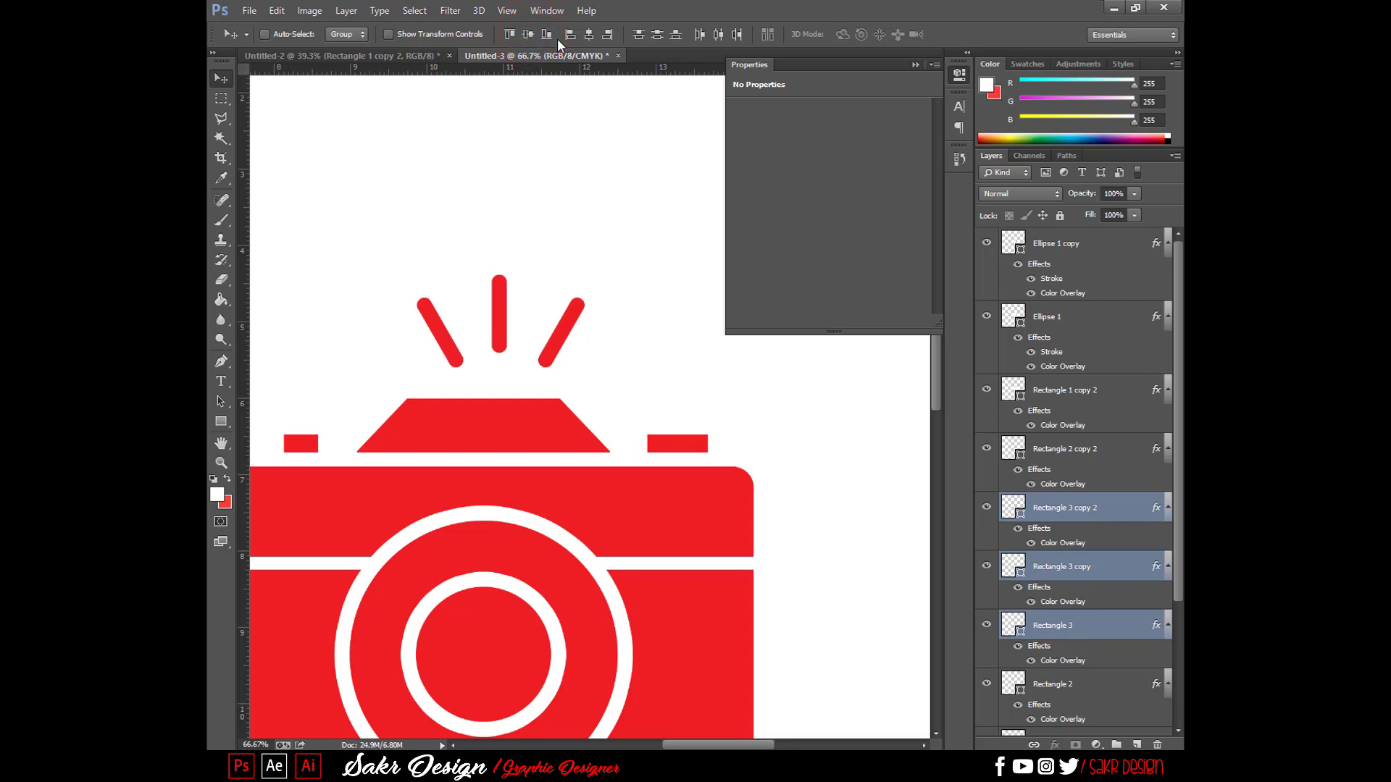
click(719, 34)
- Show the guides and center the group of three rays on the vertical guide above the trapezoid
drag(700, 305, 680, 301)
key(Tab)
key(ctrl+semicolon)
drag(552, 304, 551, 302)
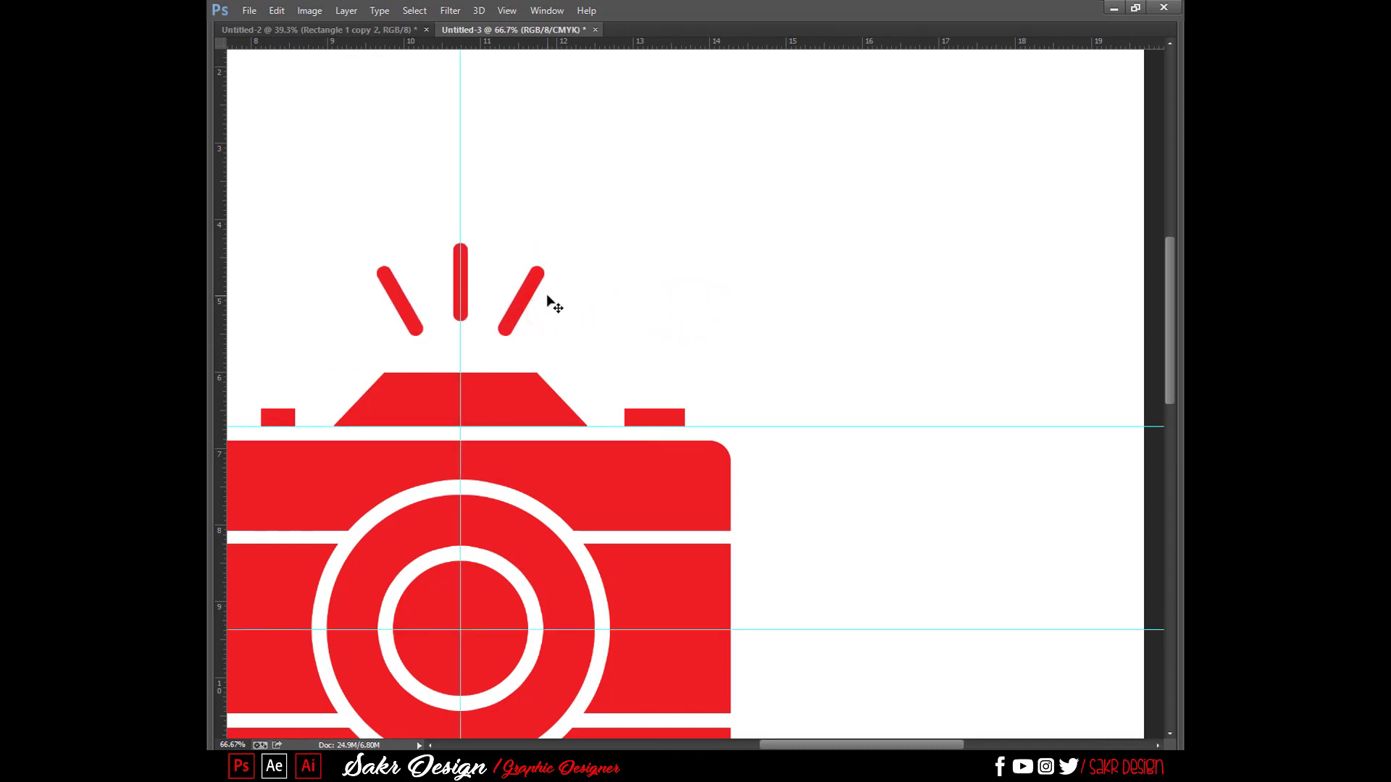
- Hide the guides, fit the whole canvas in view and bring back the hidden panels
key(ctrl+0)
key(ctrl+semicolon)
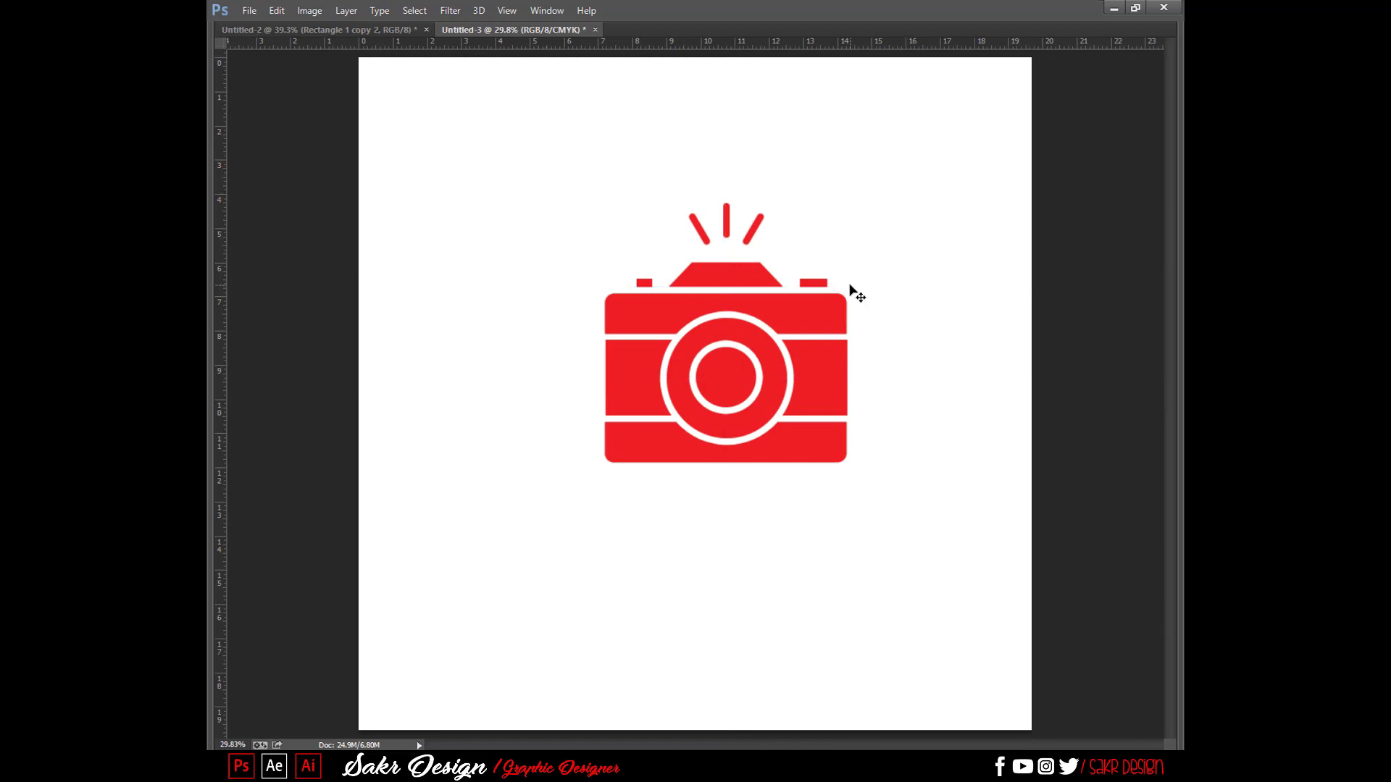
key(Tab)
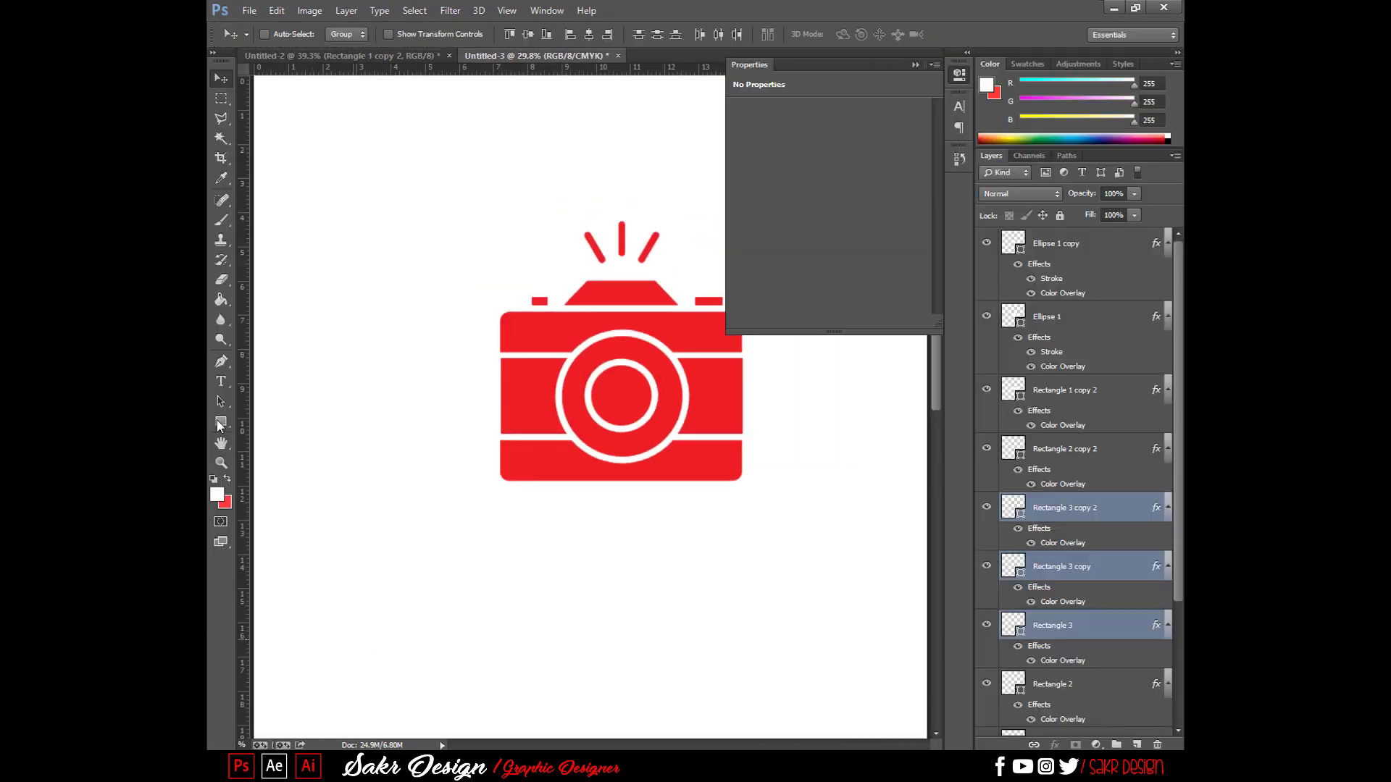
- Add a placeholder text line below the camera, scale it to 62.27 pt and give it a red Color Overlay
click(221, 382)
click(530, 545)
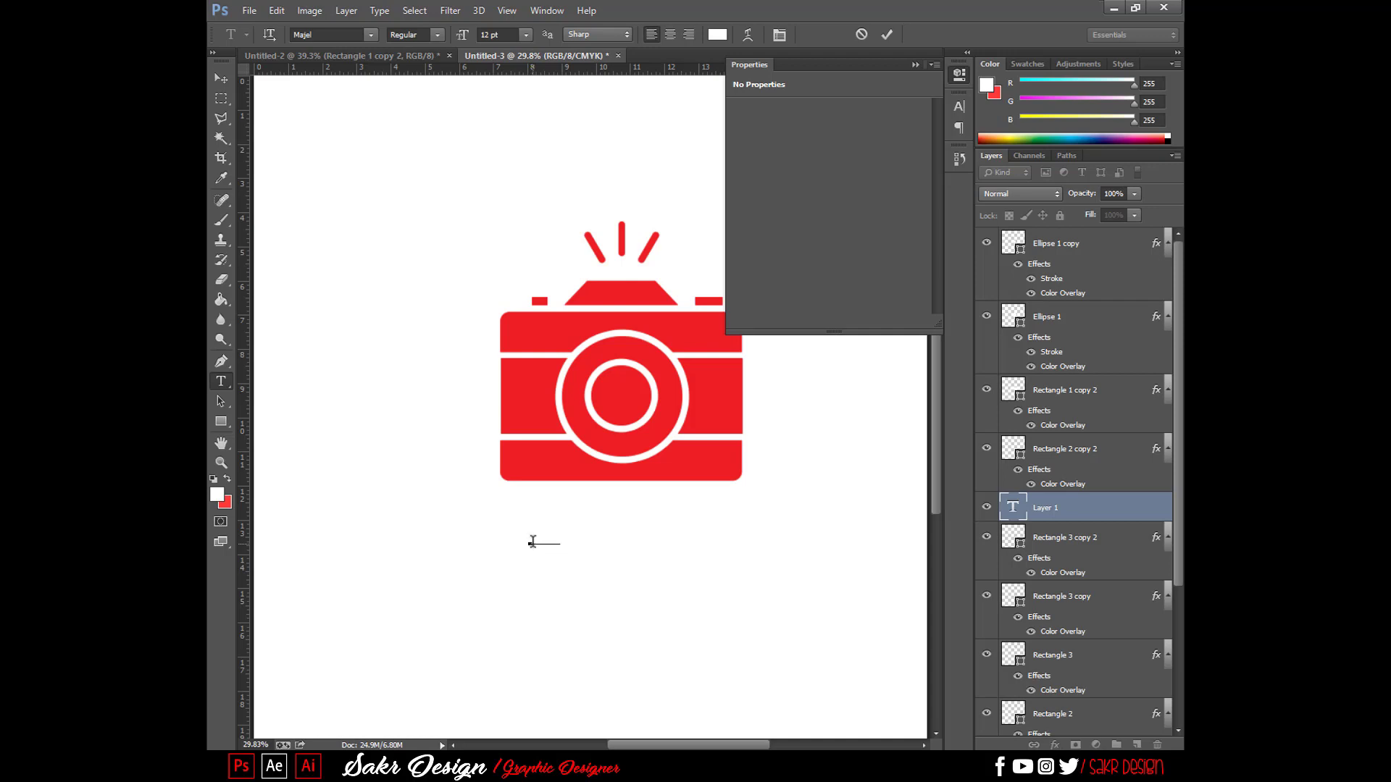
drag(565, 536, 689, 487)
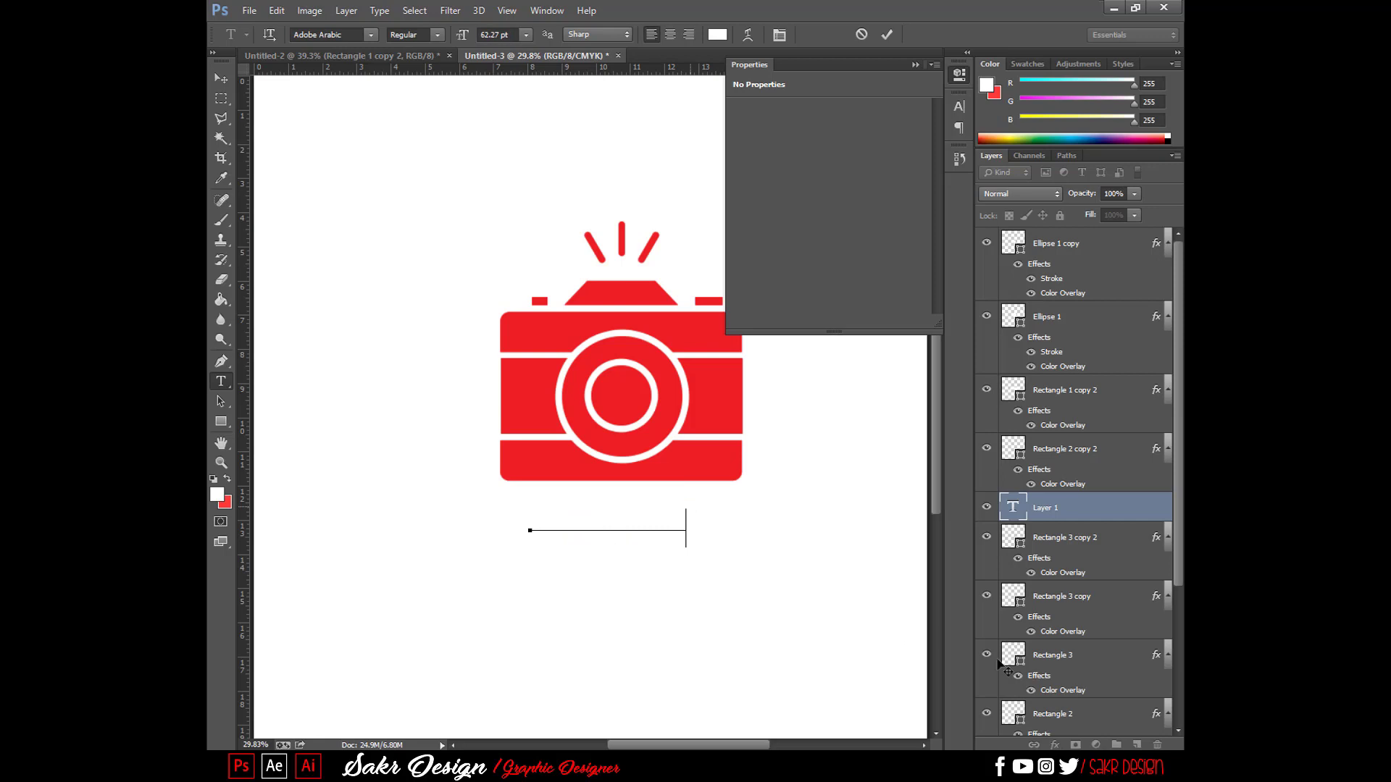
click(1054, 745)
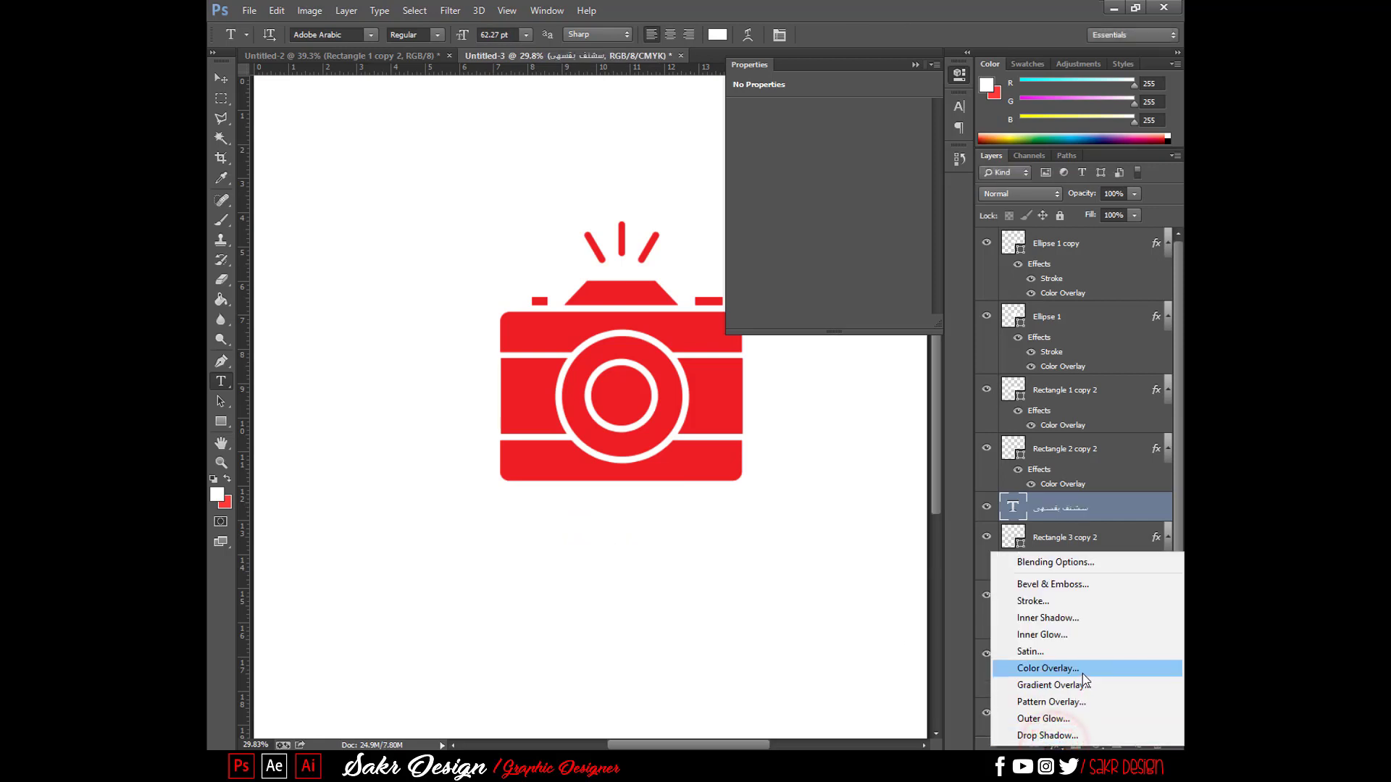
click(1082, 666)
key(Return)
key(t)
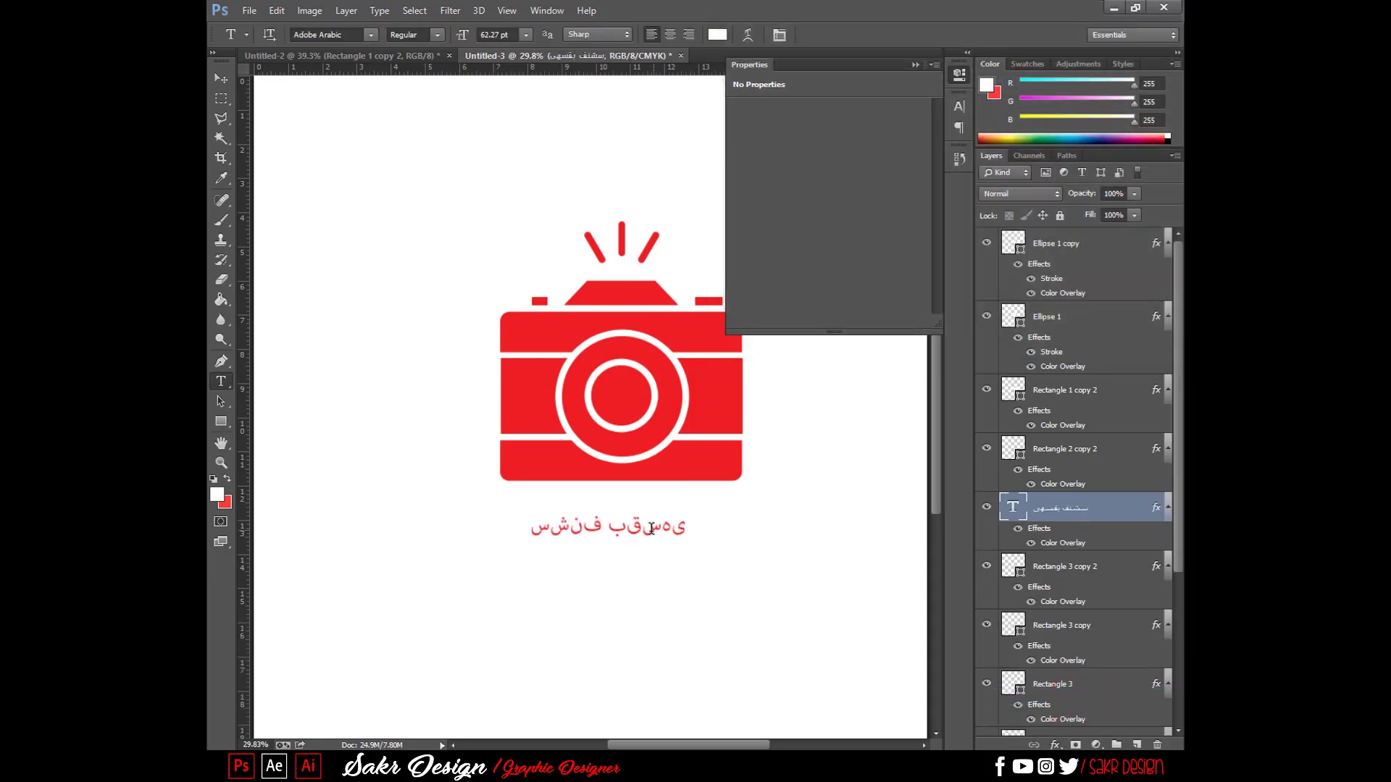
- Replace the placeholder text below the camera with "sakr design" and commit it
double_click(650, 529)
alt+click(651, 529)
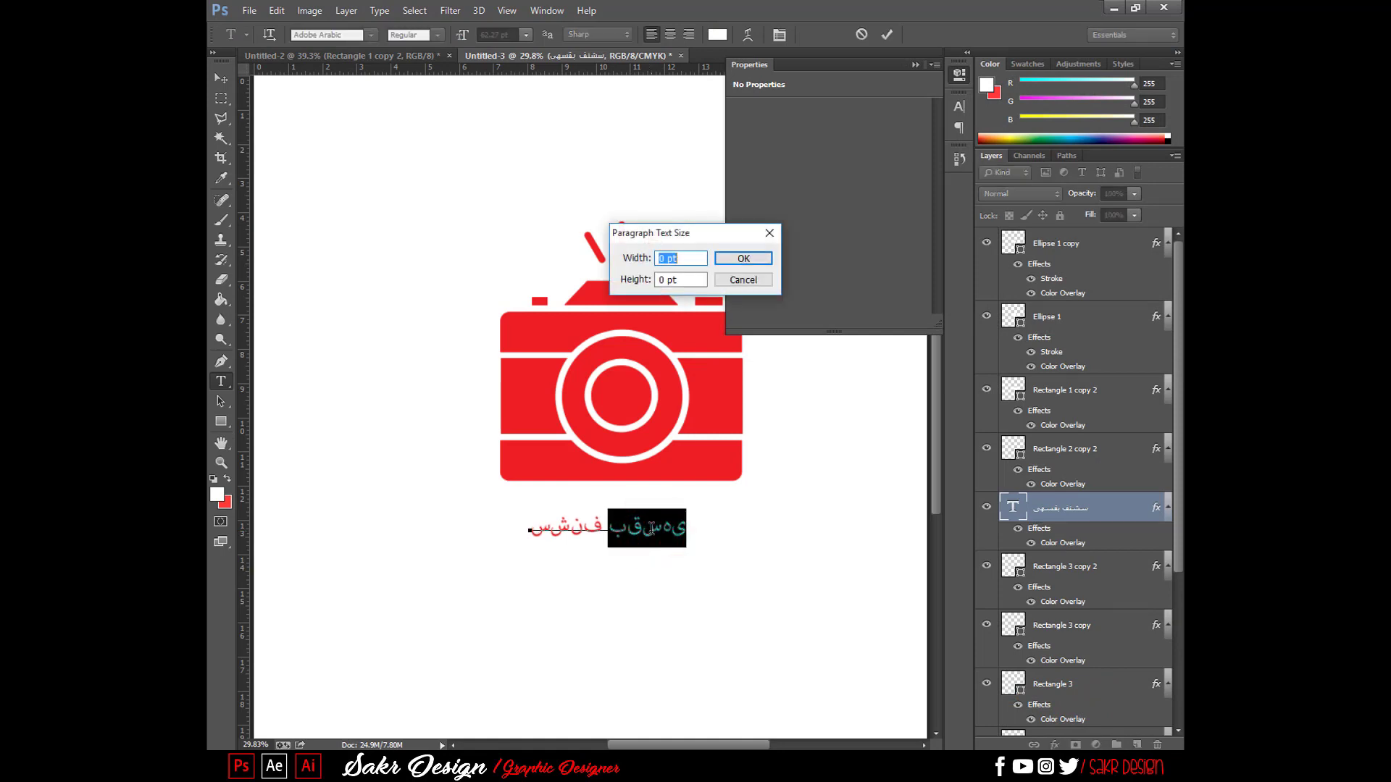
key(Escape)
triple_click(650, 529)
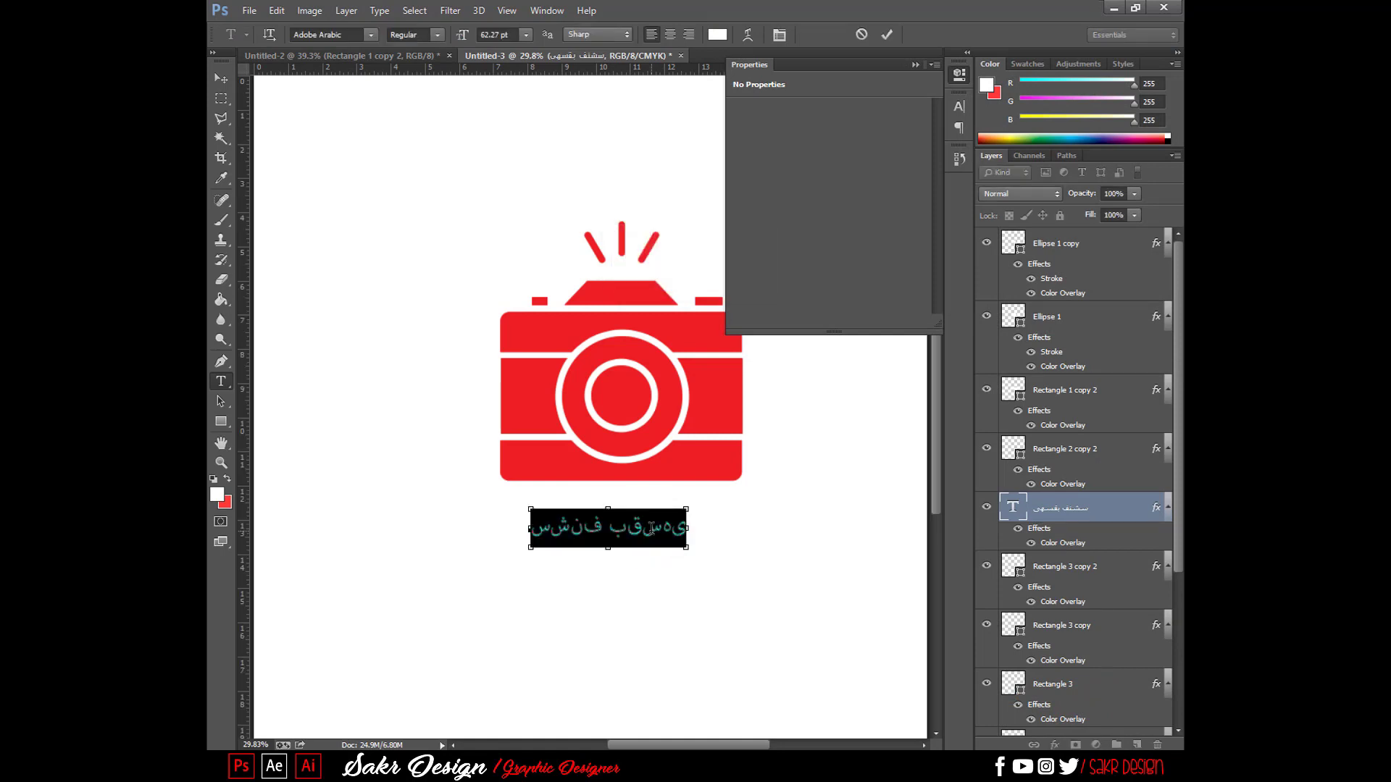
text(س)
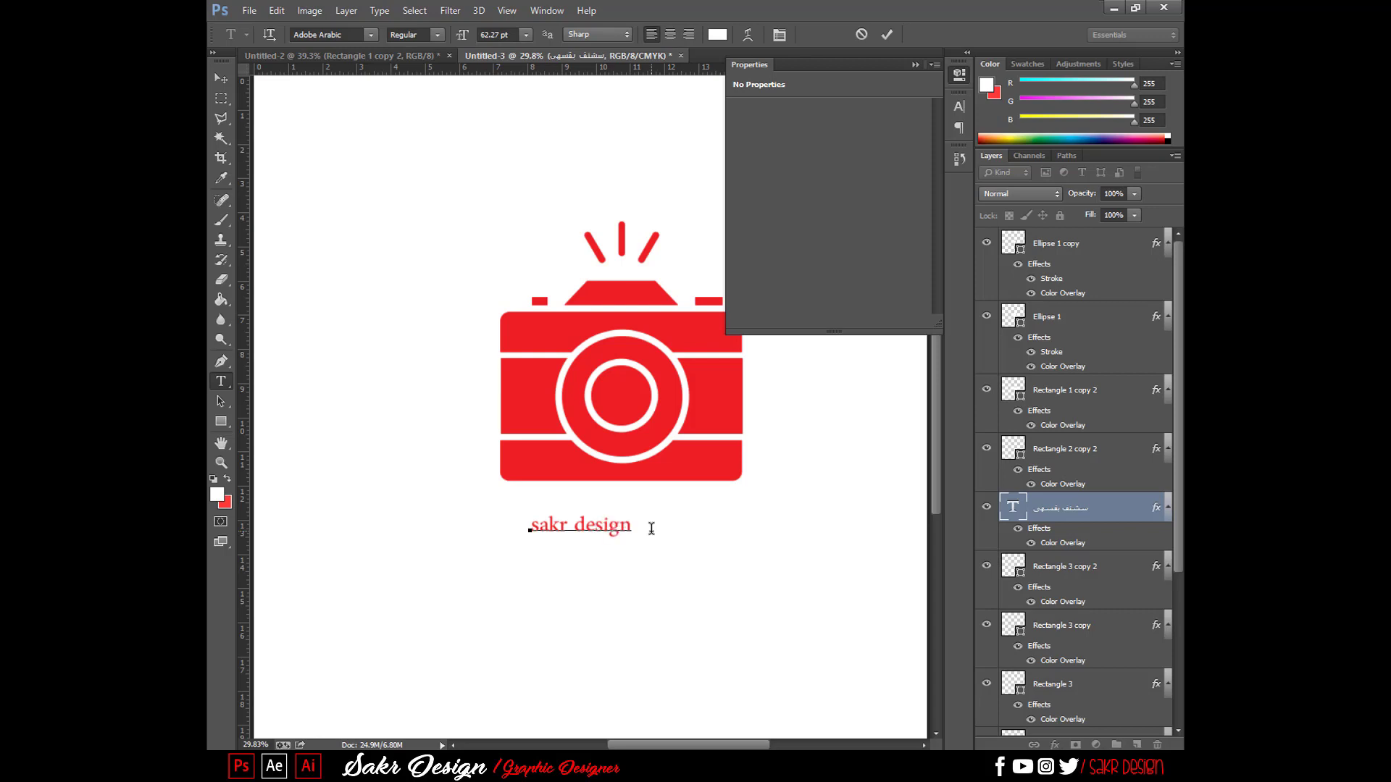
key(ctrl+Return)
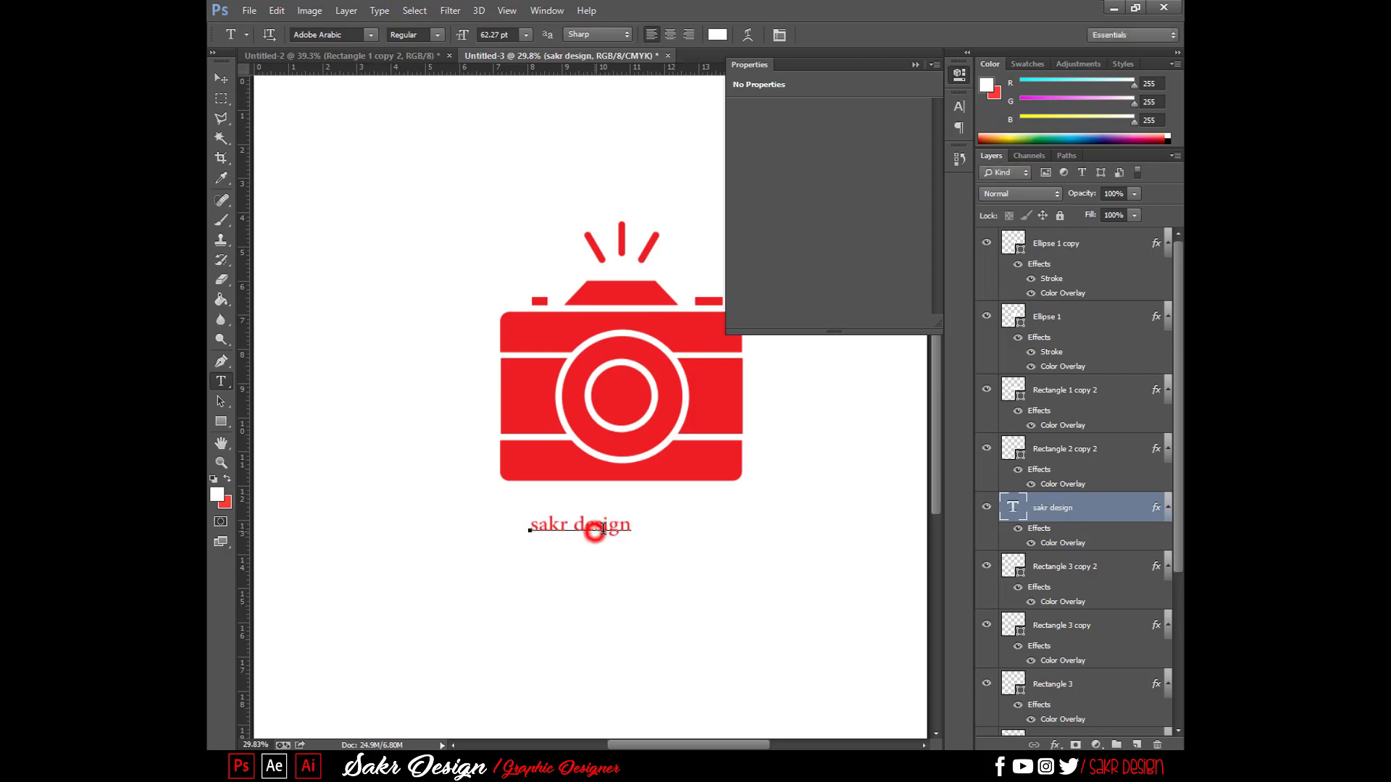
- Try the fonts AlMateen and Dosis on the "sakr design" text
key(ctrl+a)
click(371, 34)
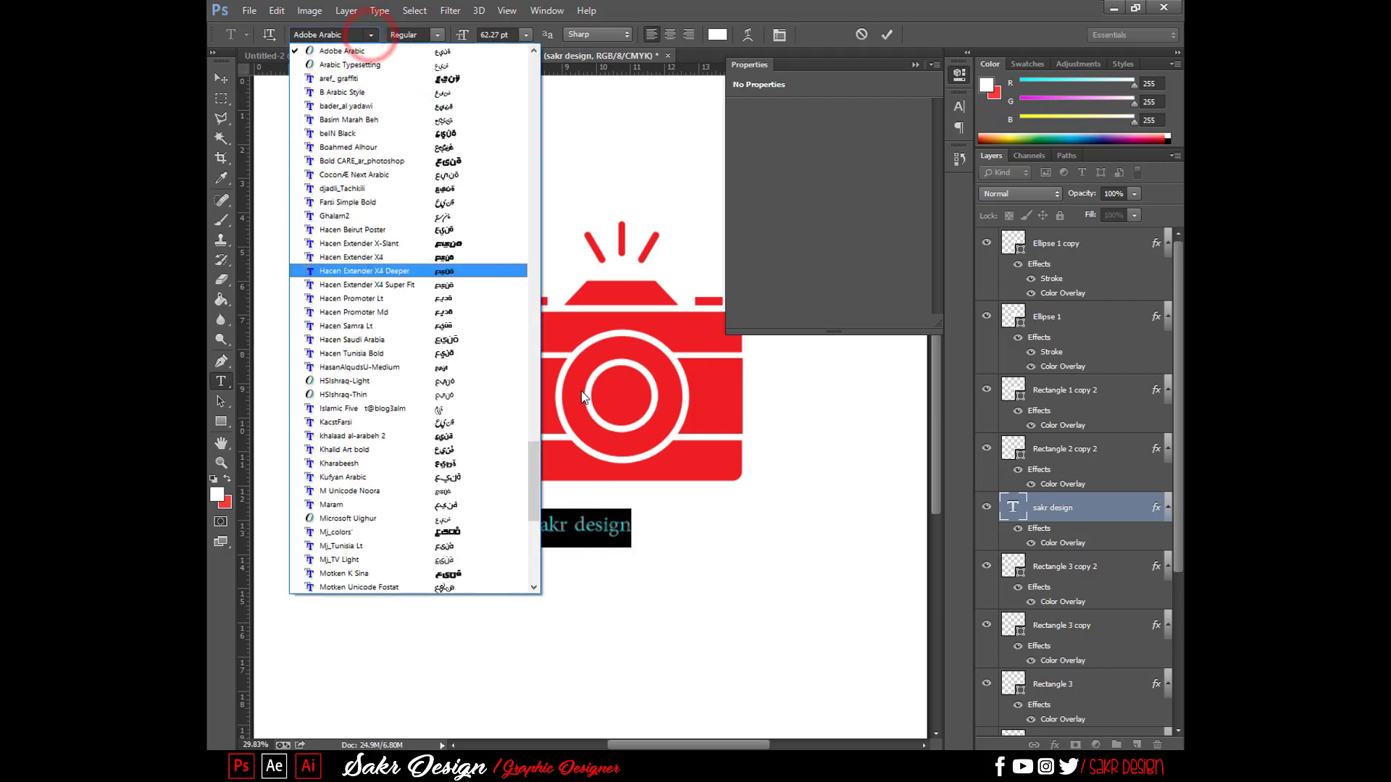
key(Down)
key(Down)
key(Down)
drag(548, 453, 527, 66)
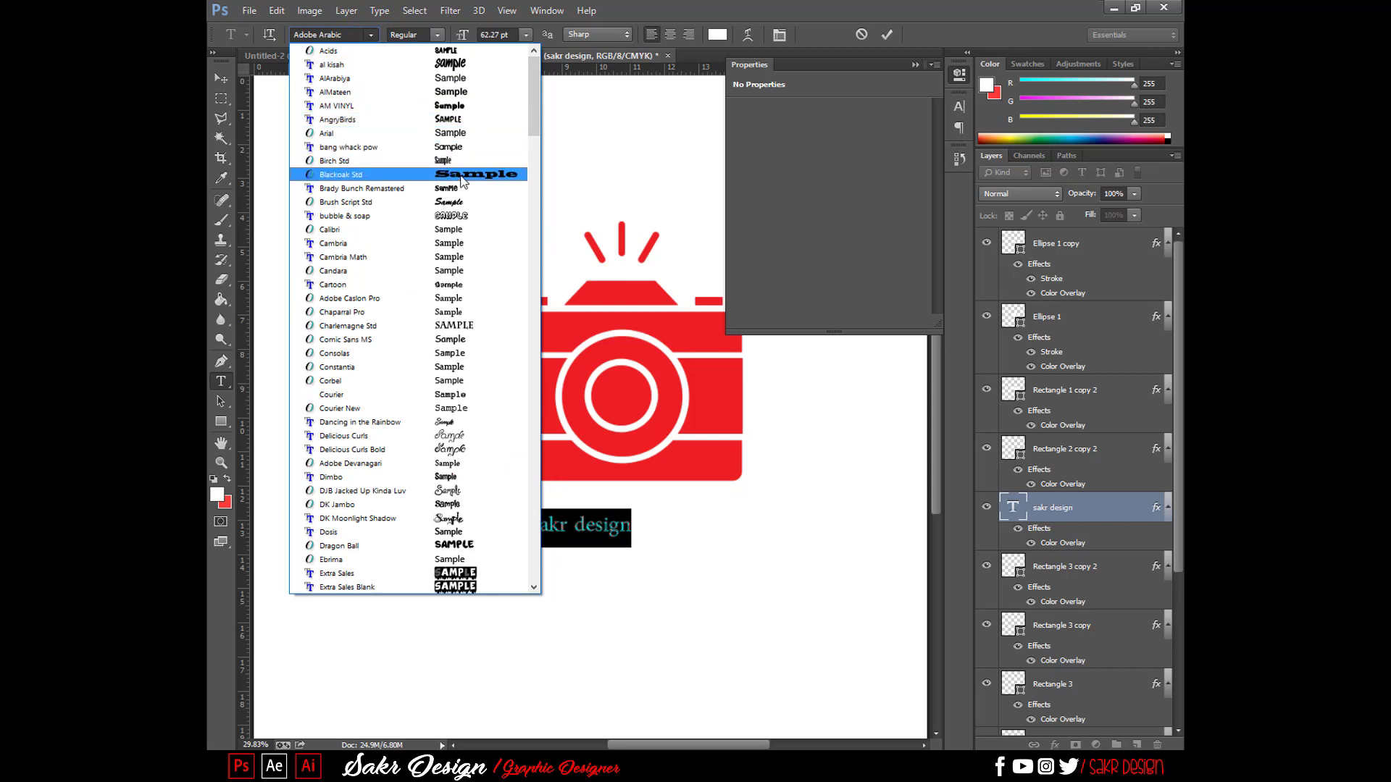
click(465, 92)
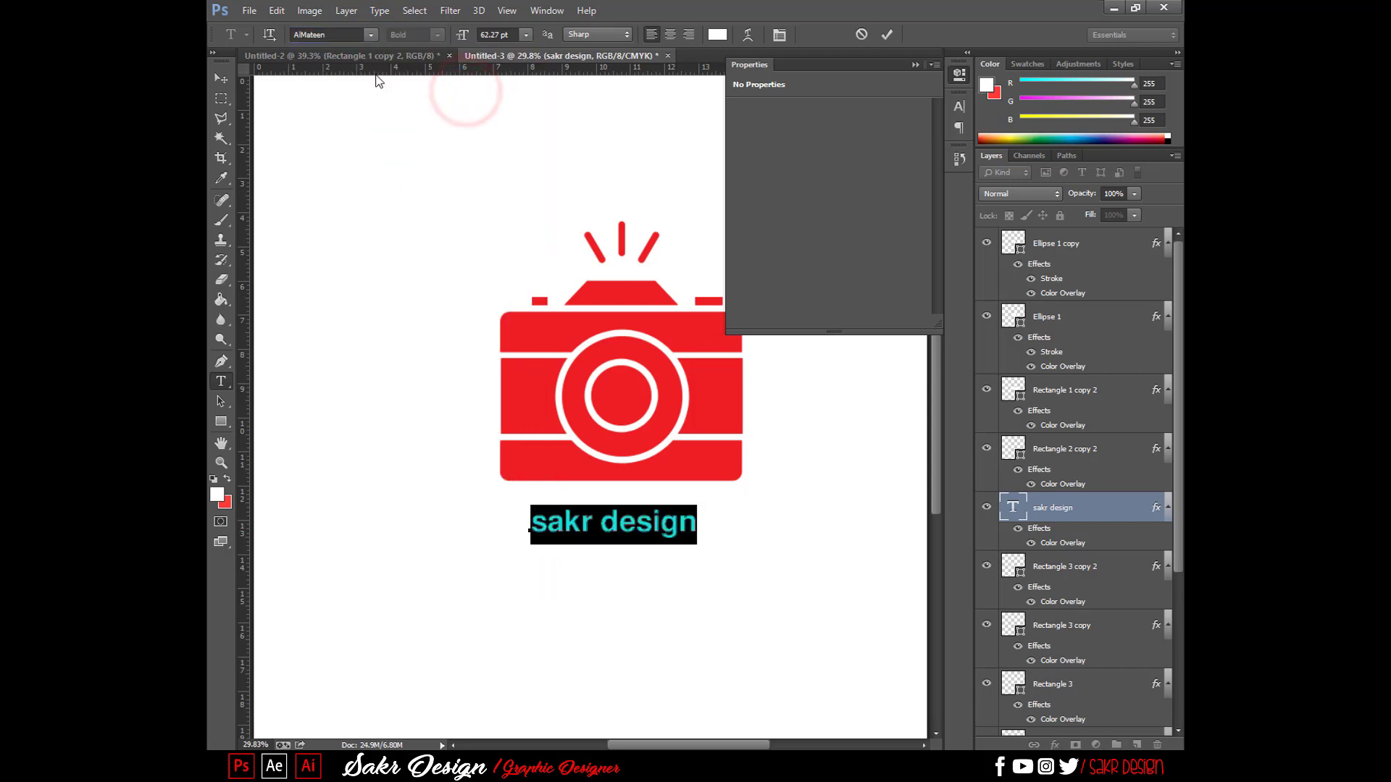
click(372, 36)
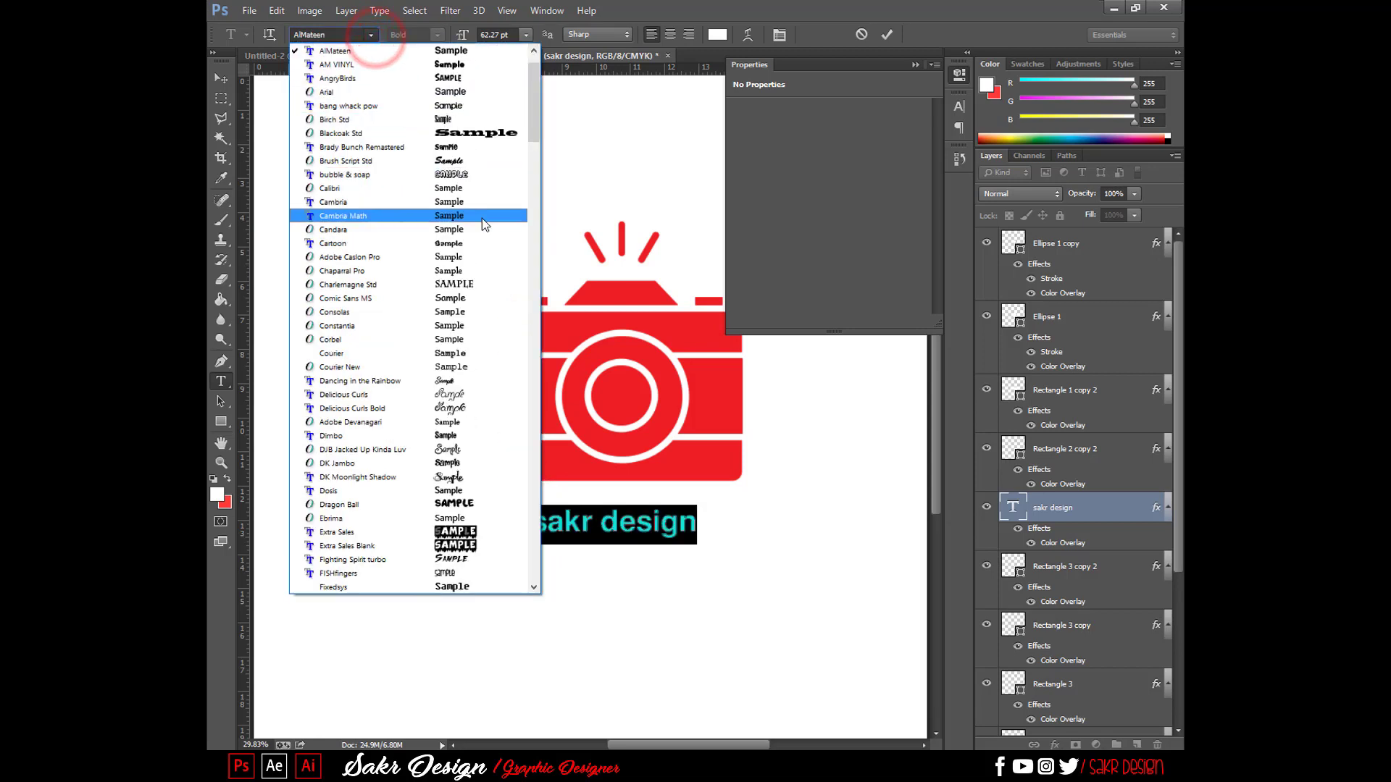
click(471, 491)
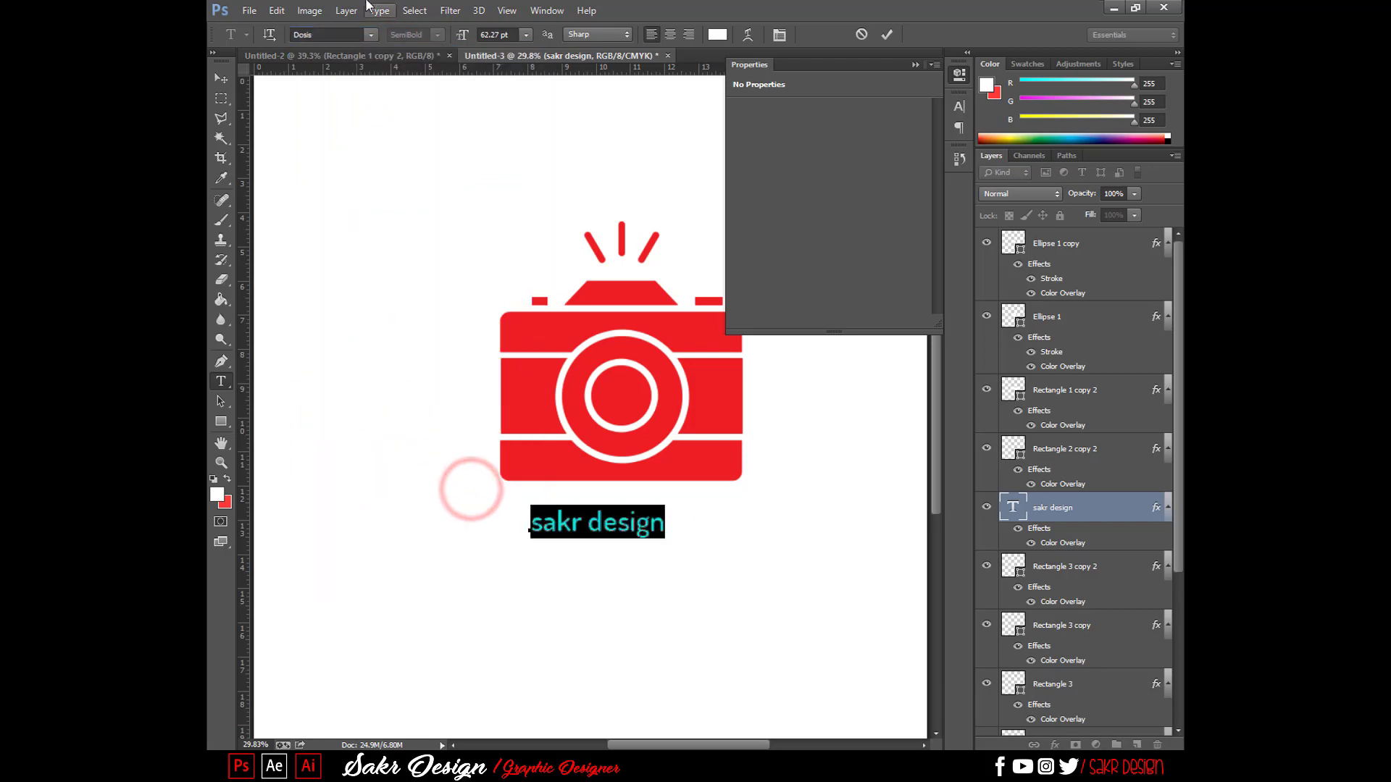
- Try the fonts Happy Sans and Dimbo on the "sakr design" text
click(373, 35)
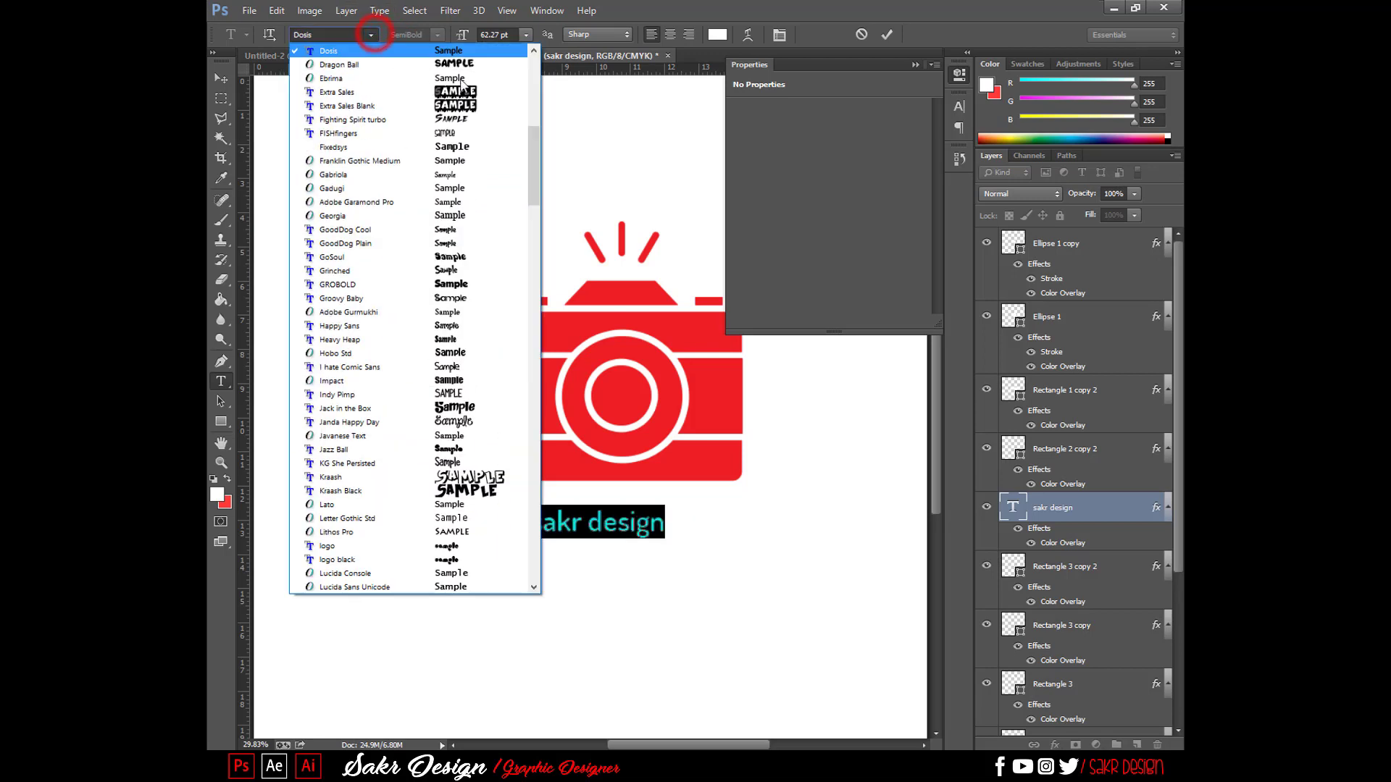
click(471, 326)
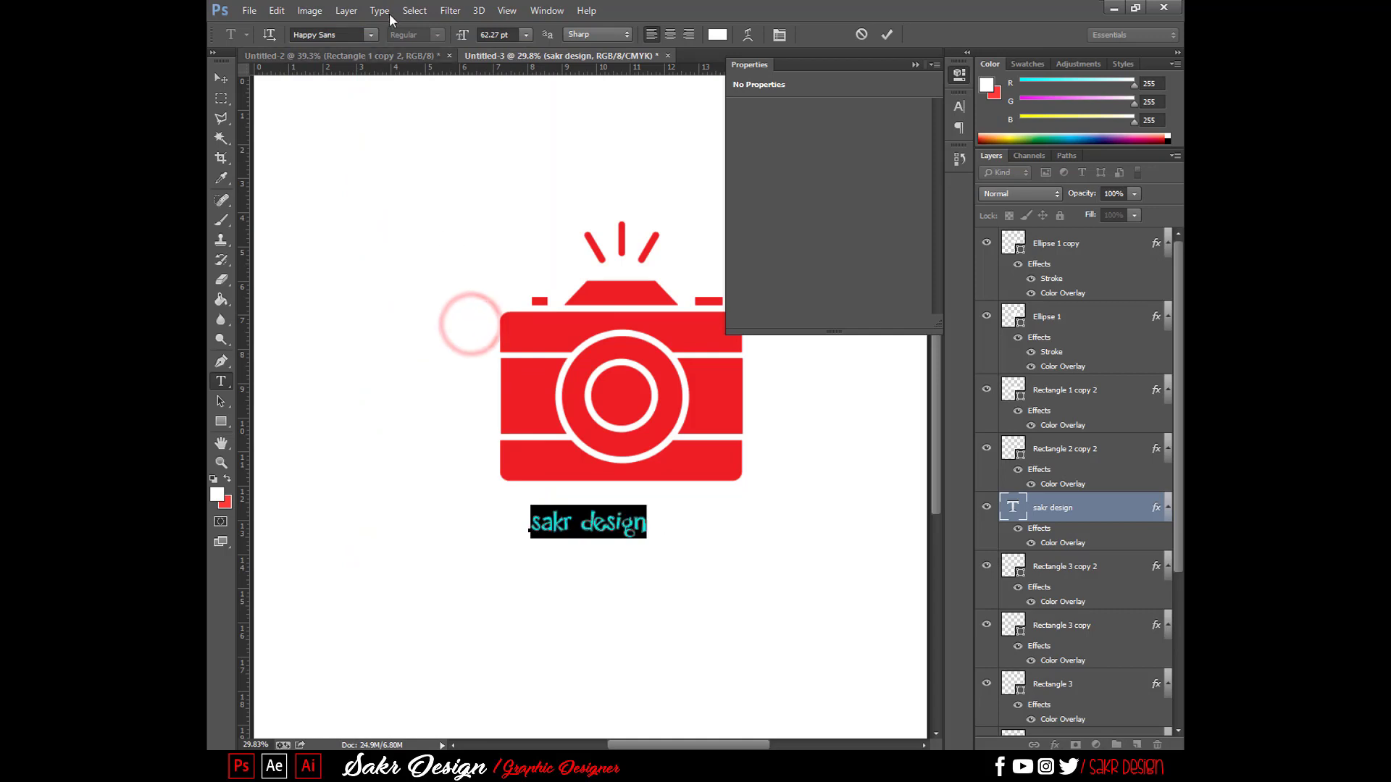
click(370, 36)
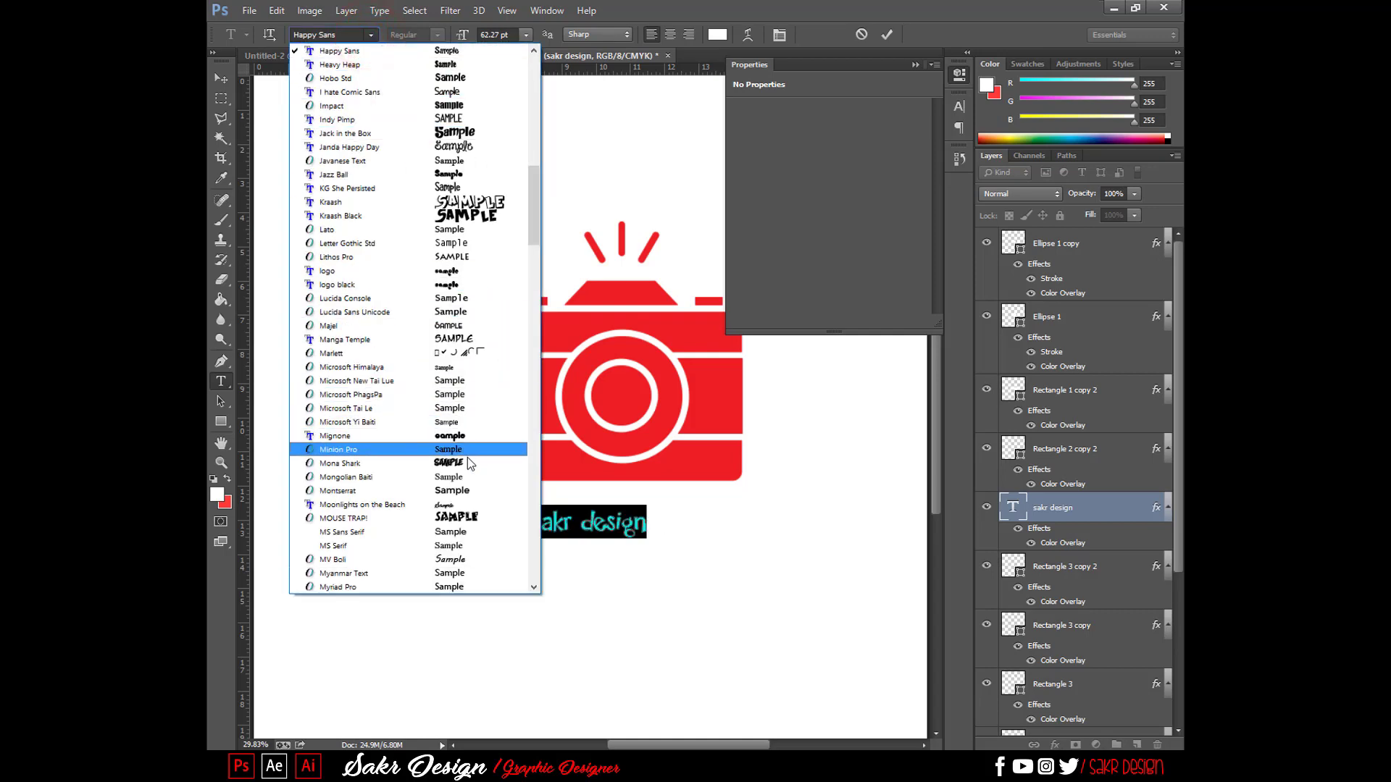
scroll(458, 382, down, 3)
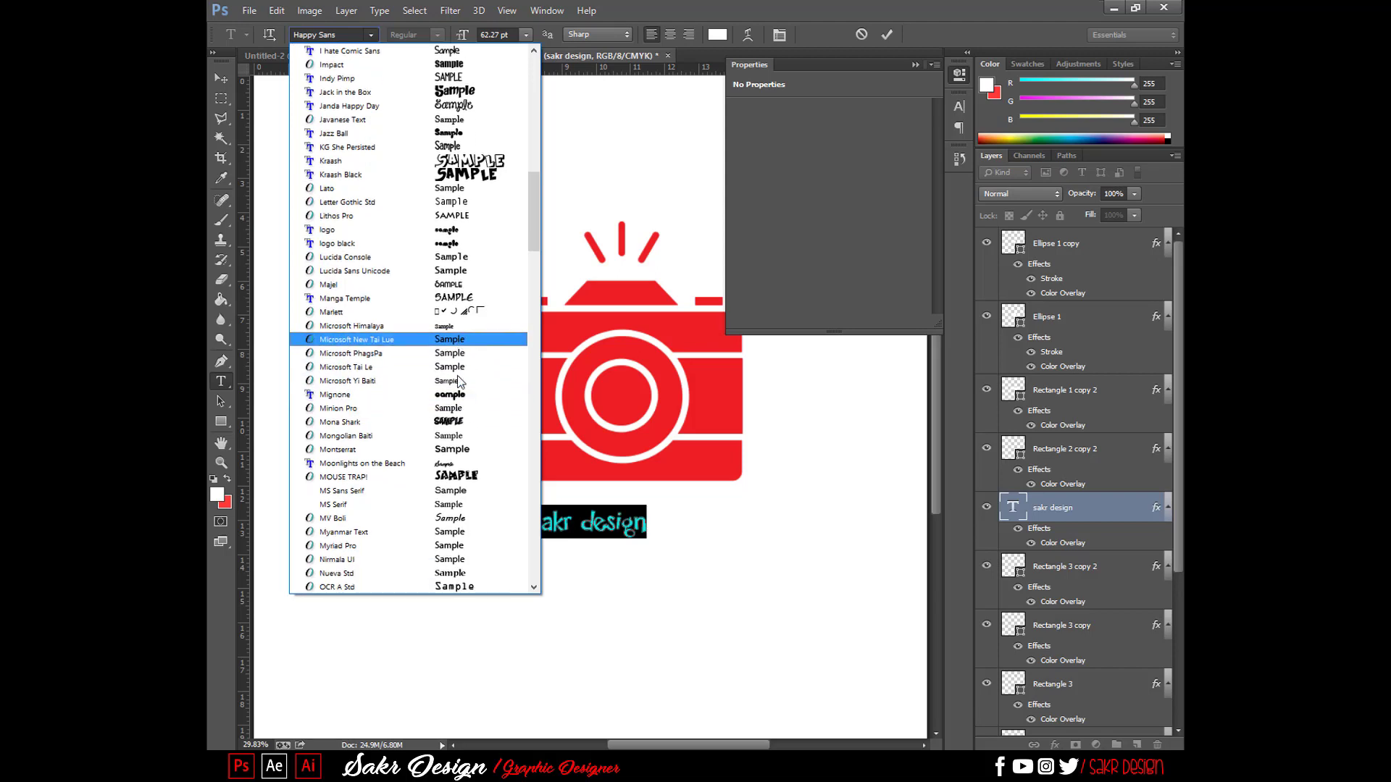
scroll(458, 413, down, 1)
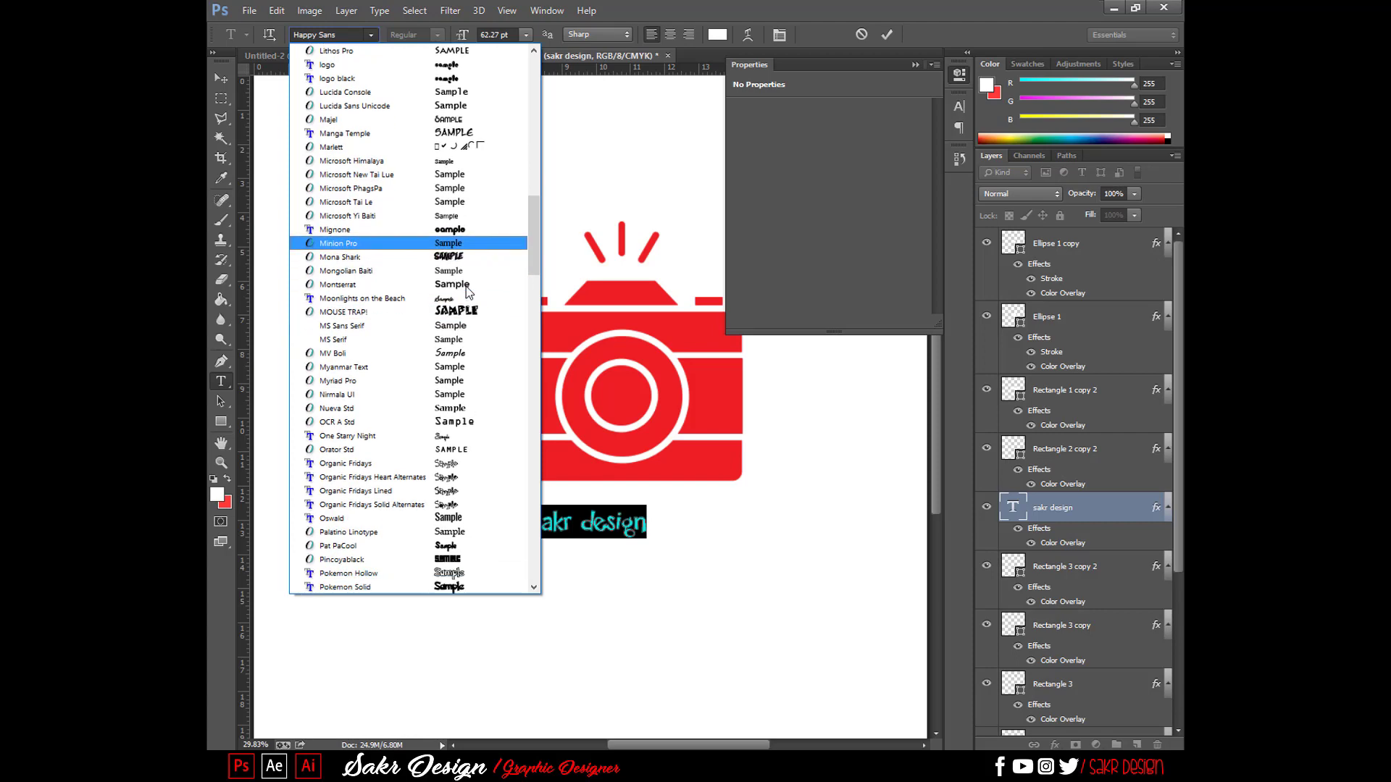
scroll(467, 285, down, 2)
drag(533, 217, 541, 93)
click(444, 462)
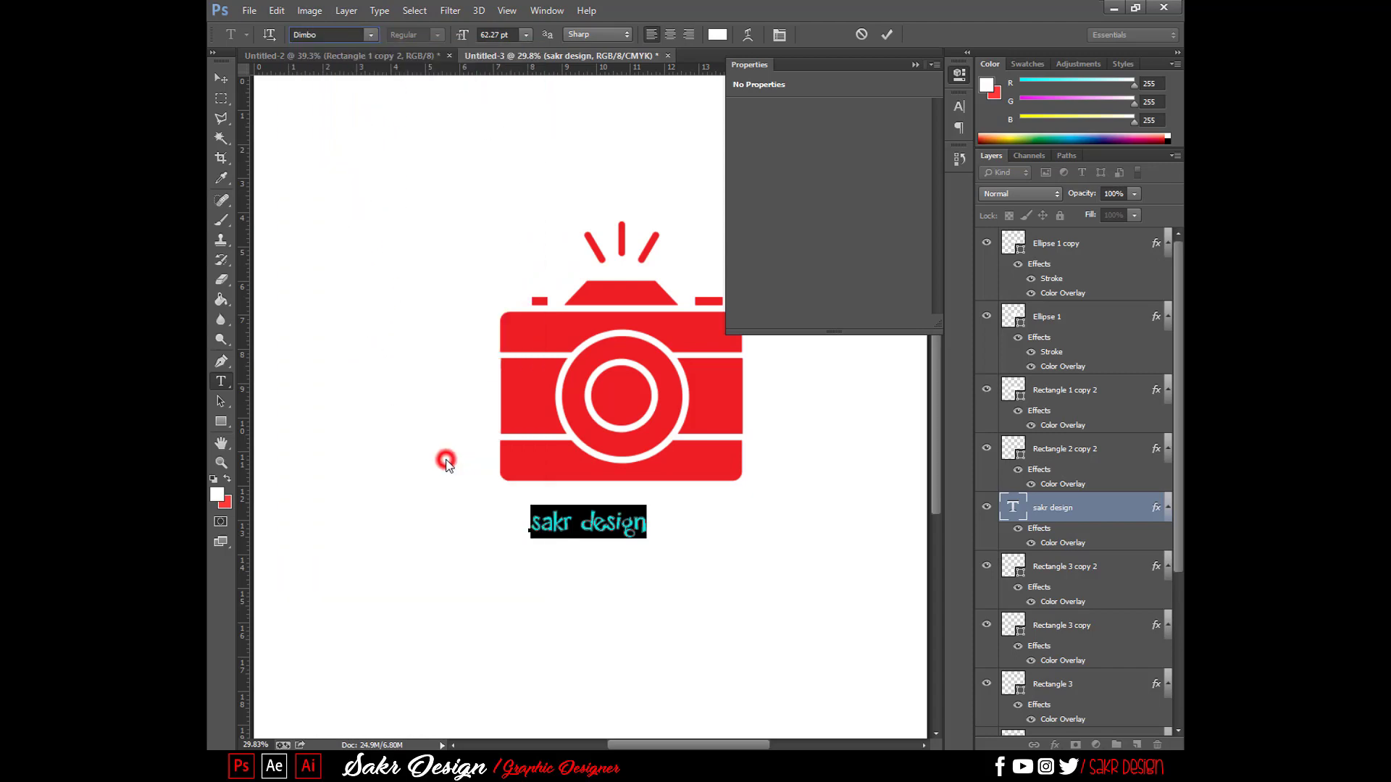
click(221, 77)
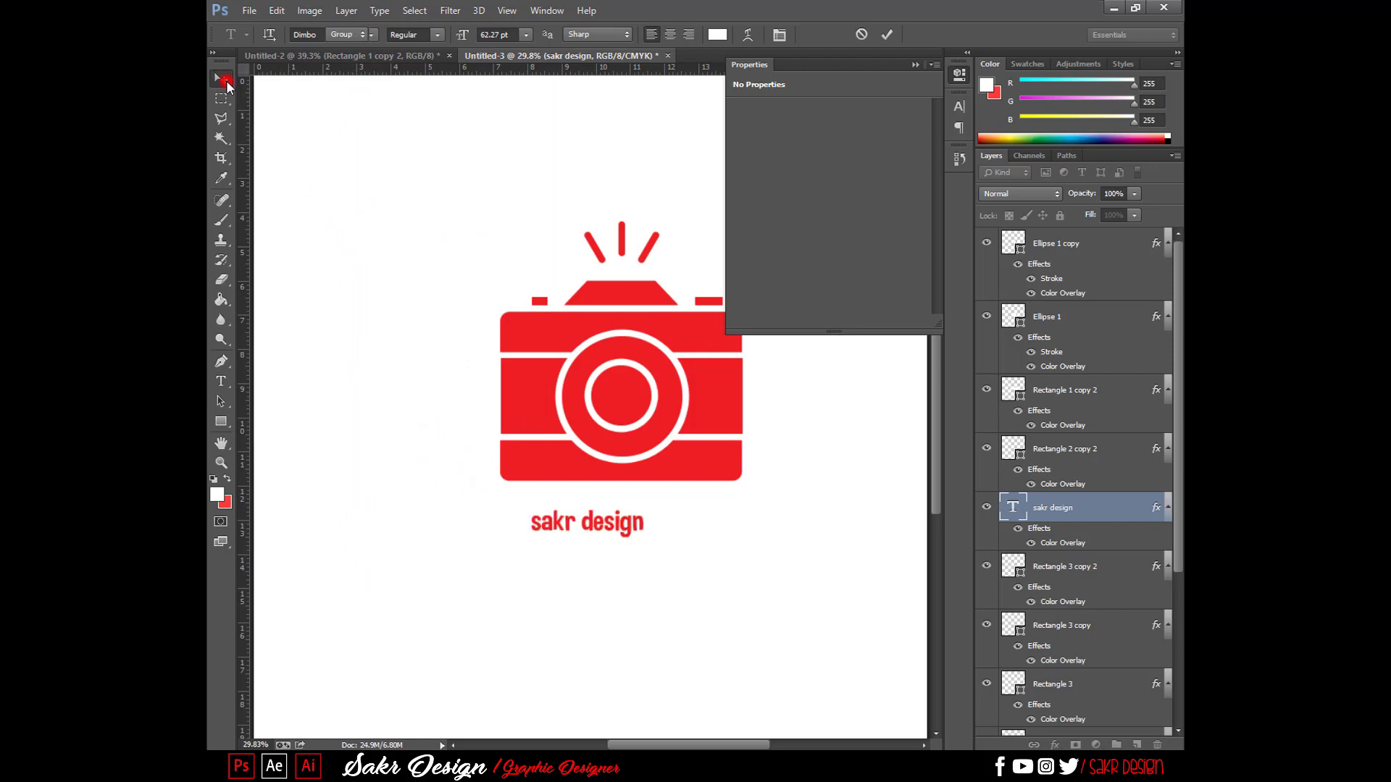
- Copy the font name Majel from the title in the Untitled-2 document and apply it to the "sakr design" text in Untitled-3
click(321, 58)
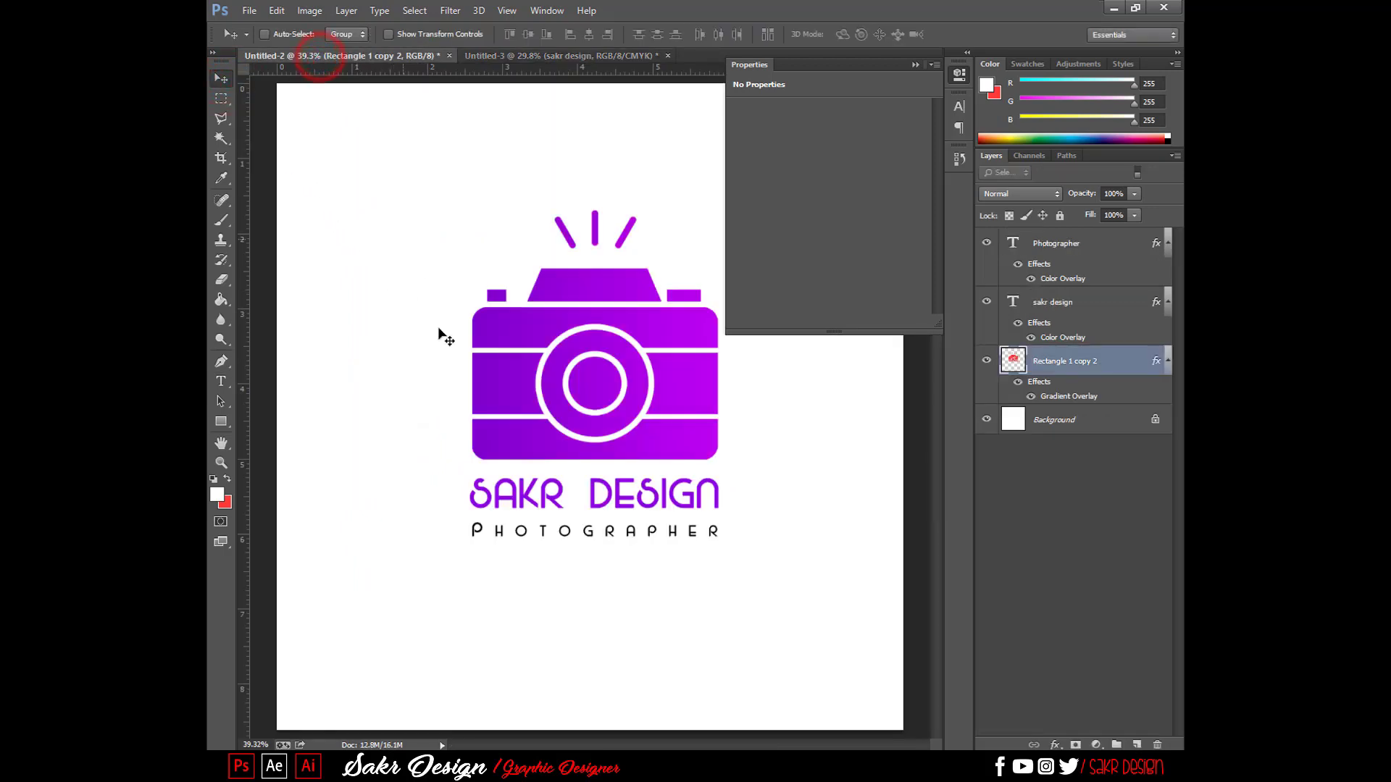
key(t)
click(569, 497)
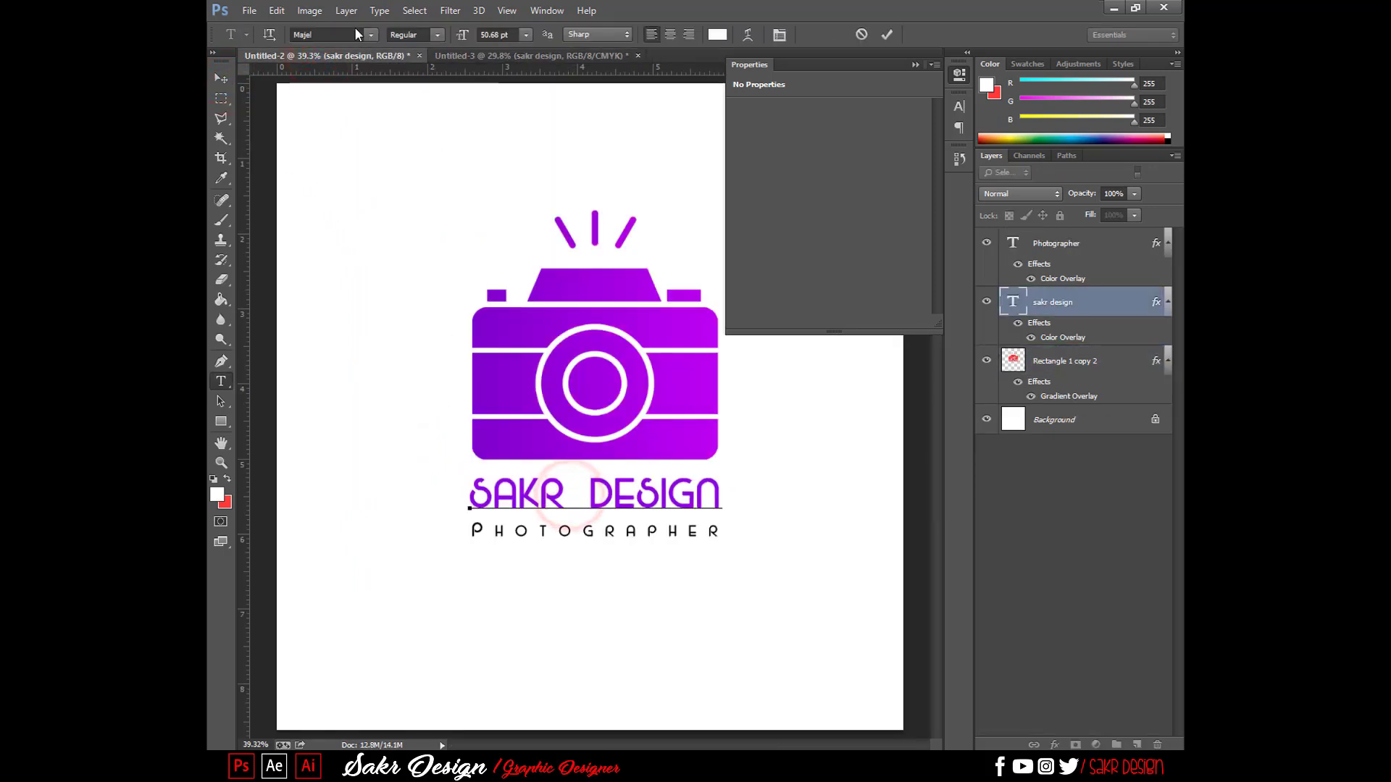
click(327, 34)
click(509, 56)
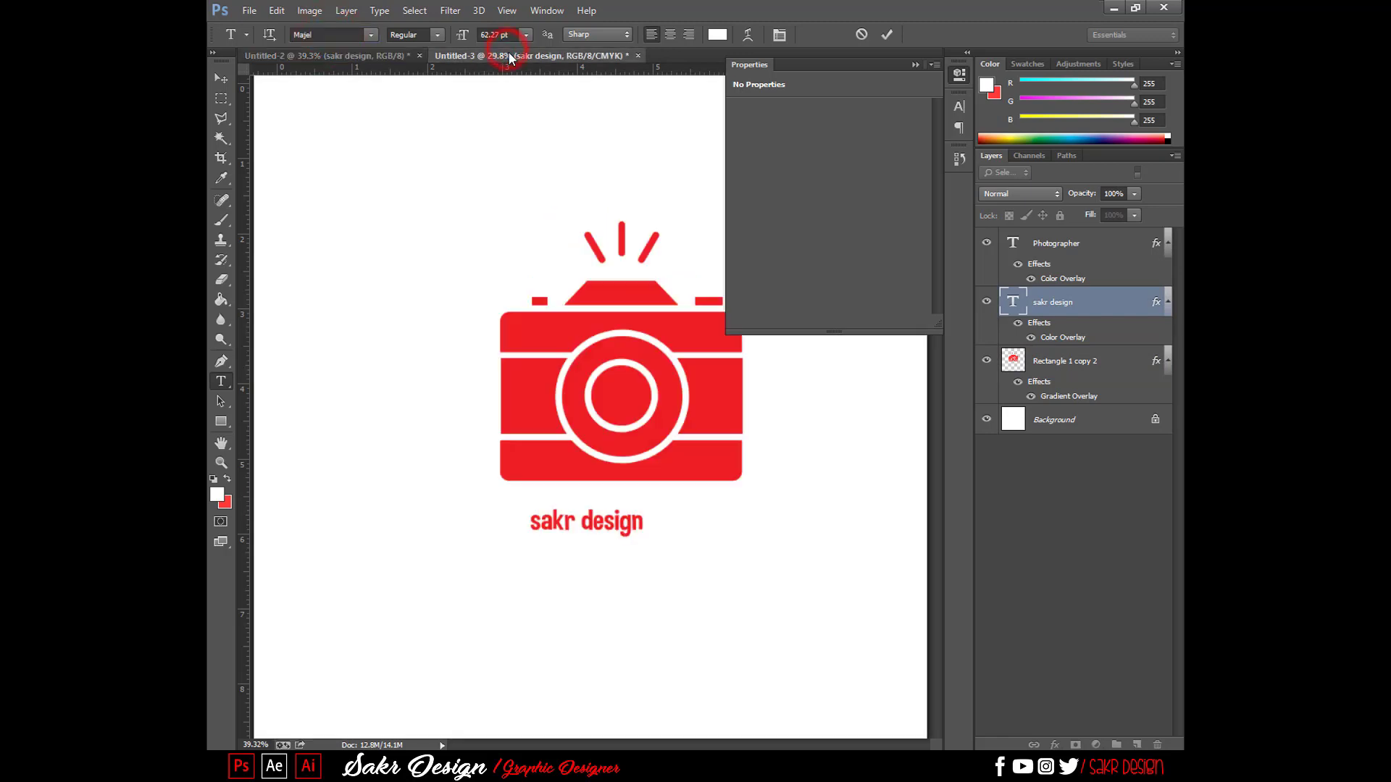
double_click(559, 519)
triple_click(560, 519)
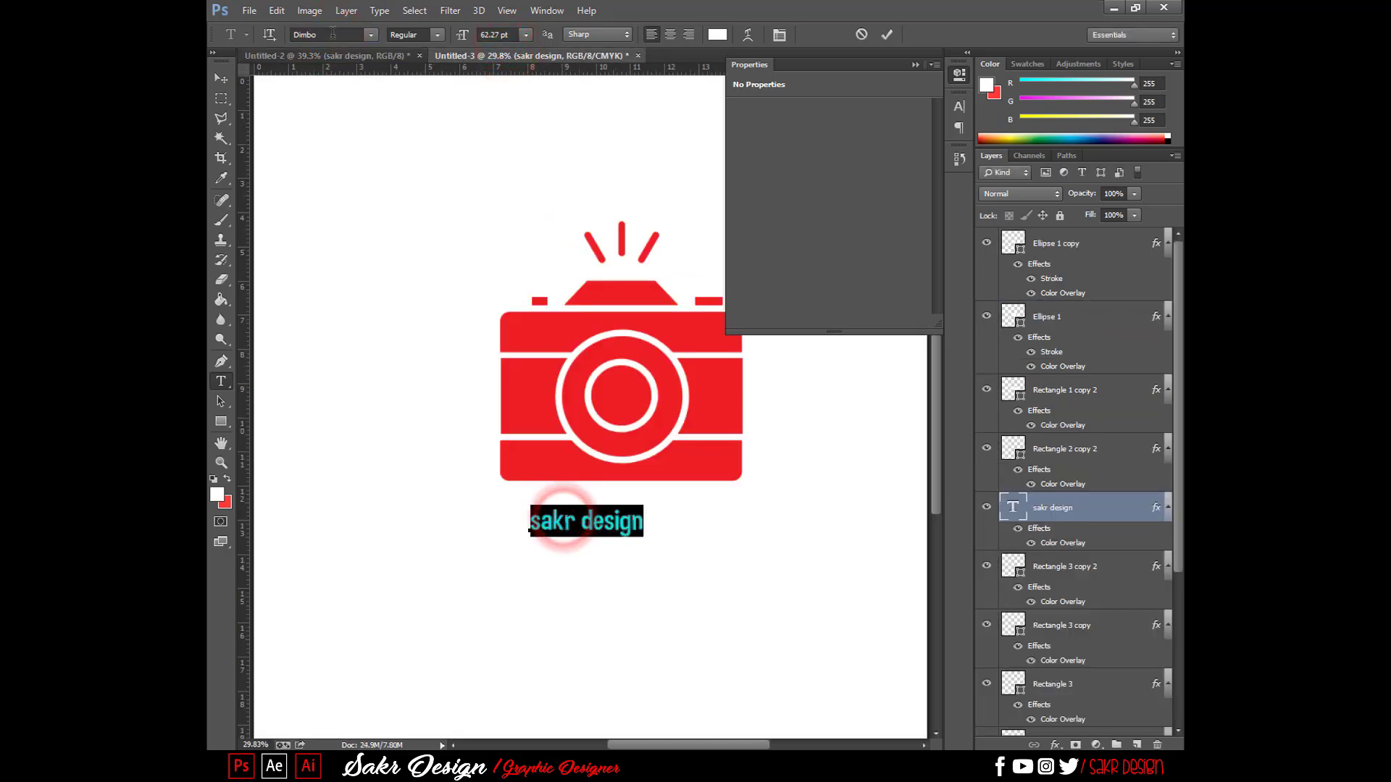
click(333, 34)
click(219, 78)
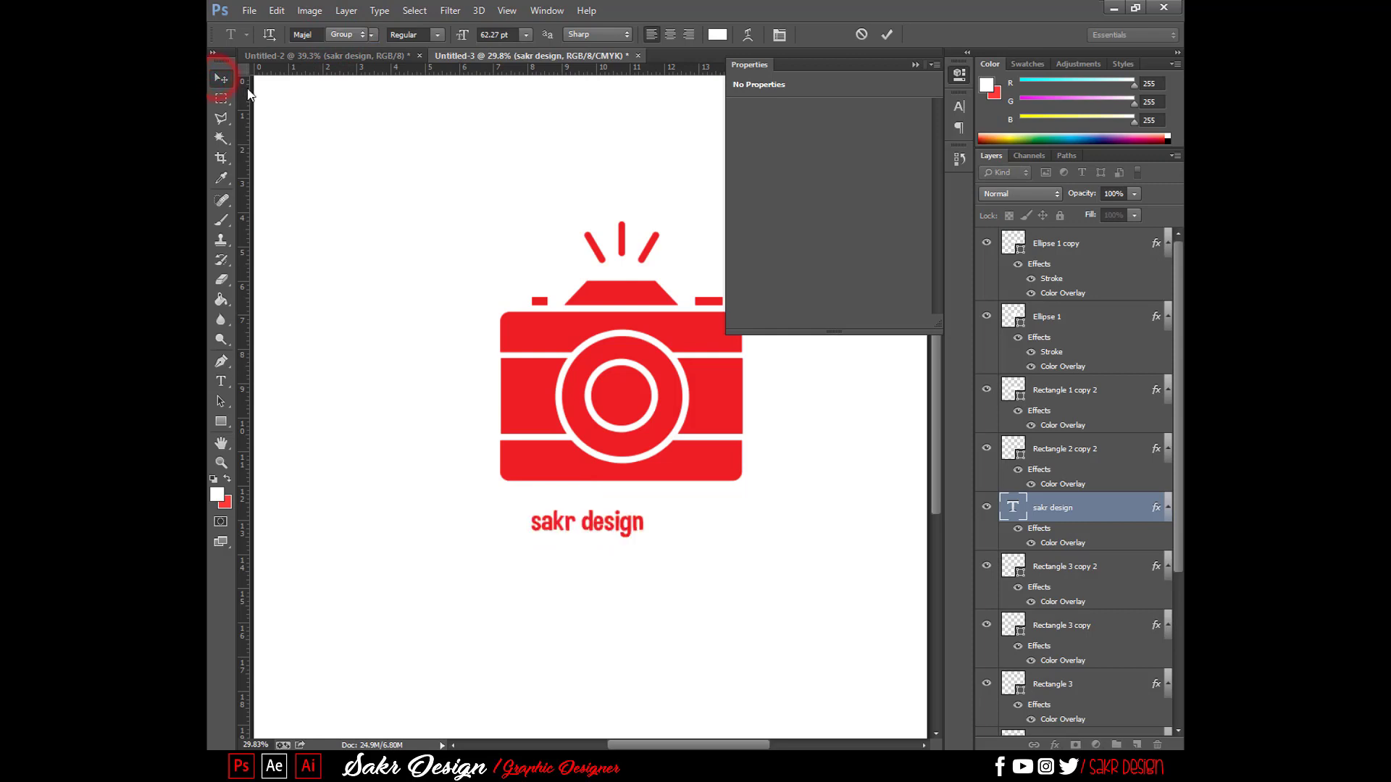
- Scale the "sakr design" title up to the camera body's width, about 105.76 pt, and place it directly under the camera
key(ctrl+t)
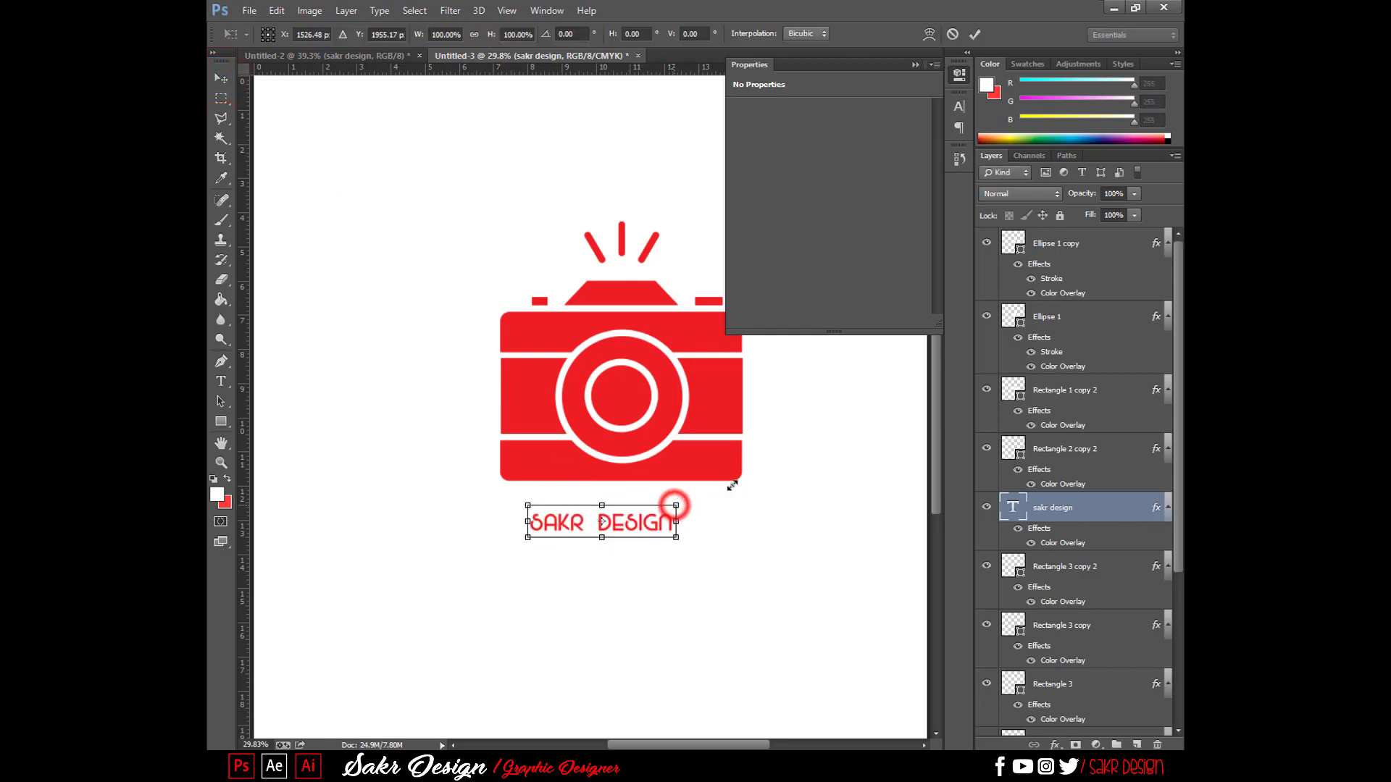
drag(673, 496, 732, 493)
drag(592, 523, 623, 523)
- Duplicate the "sakr design" title below the original and select all of the copy's text
drag(762, 549, 694, 578)
double_click(721, 528)
double_click(691, 569)
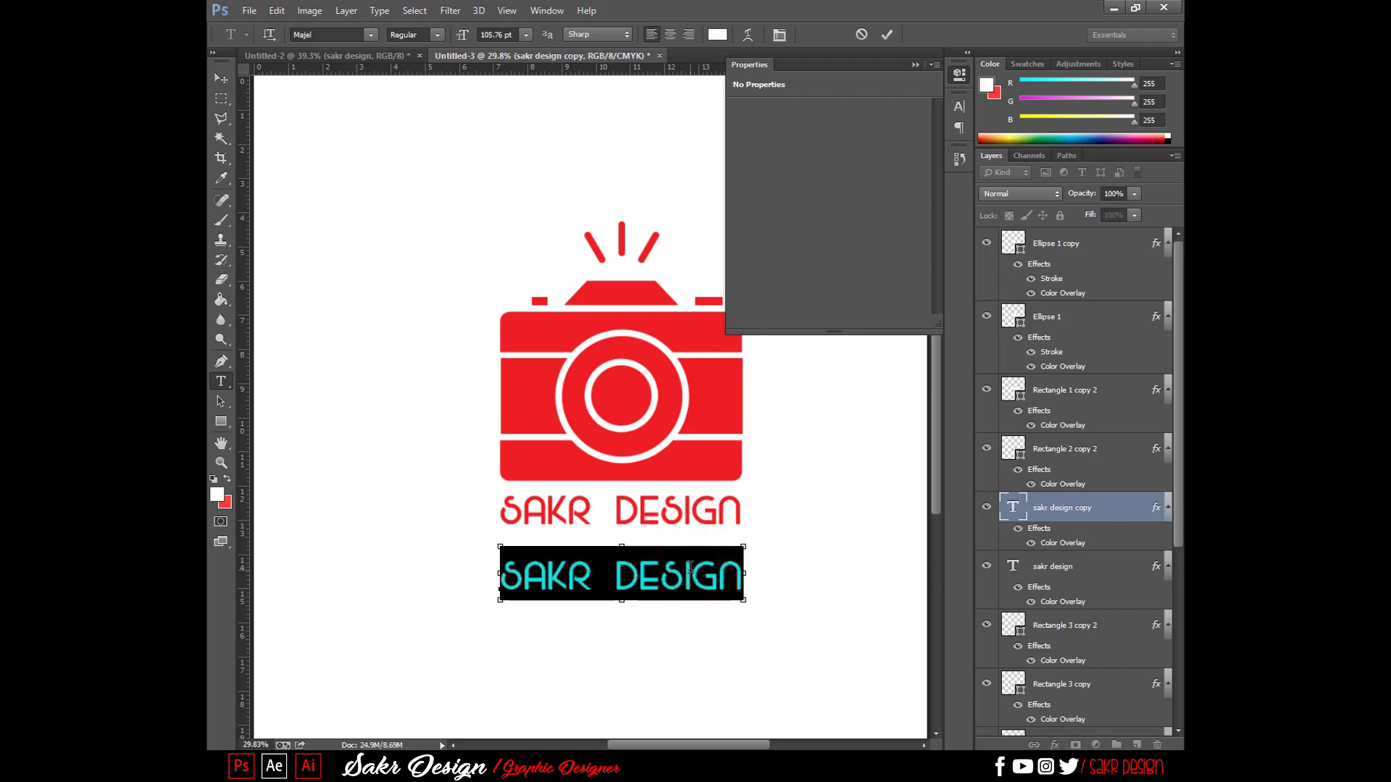
text(Majel)
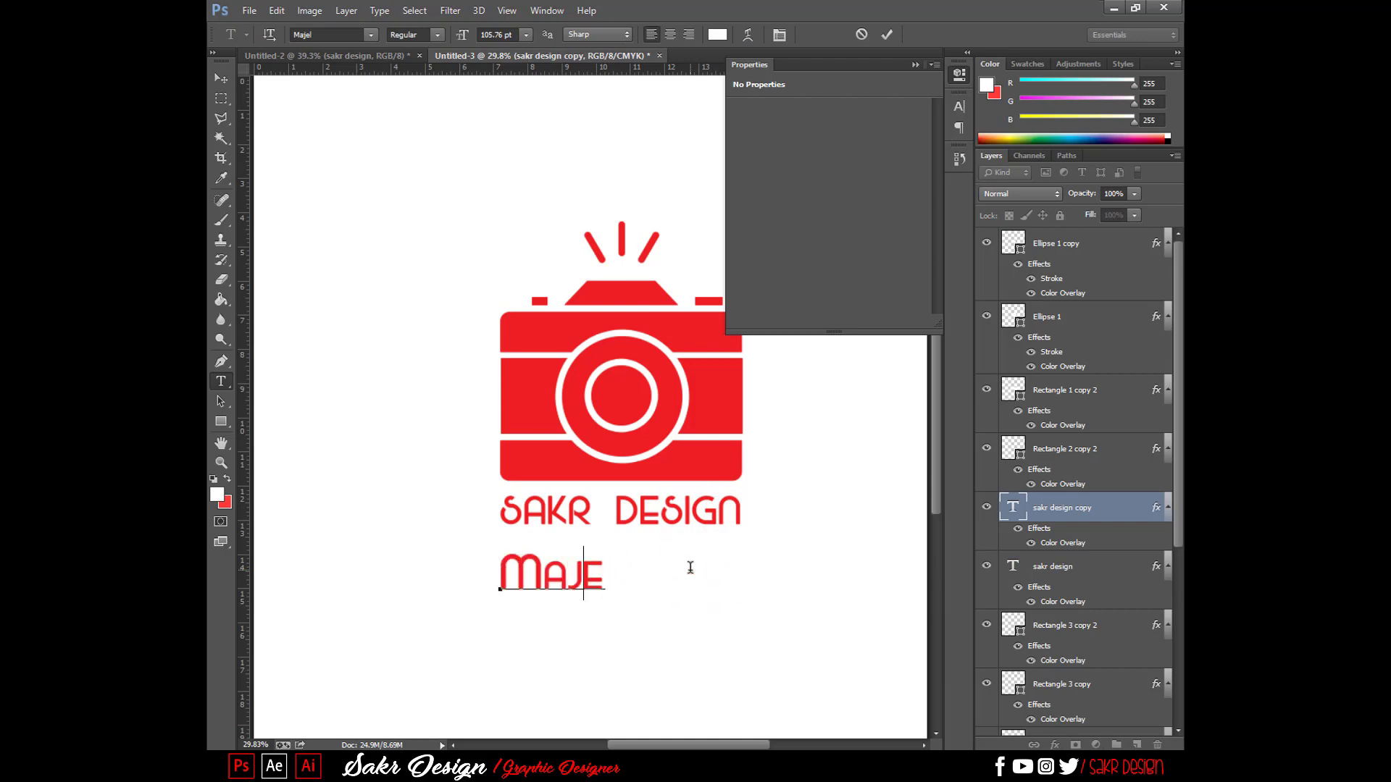
key(BackSpace)
key(BackSpace)
key(BackSpace)
key(BackSpace)
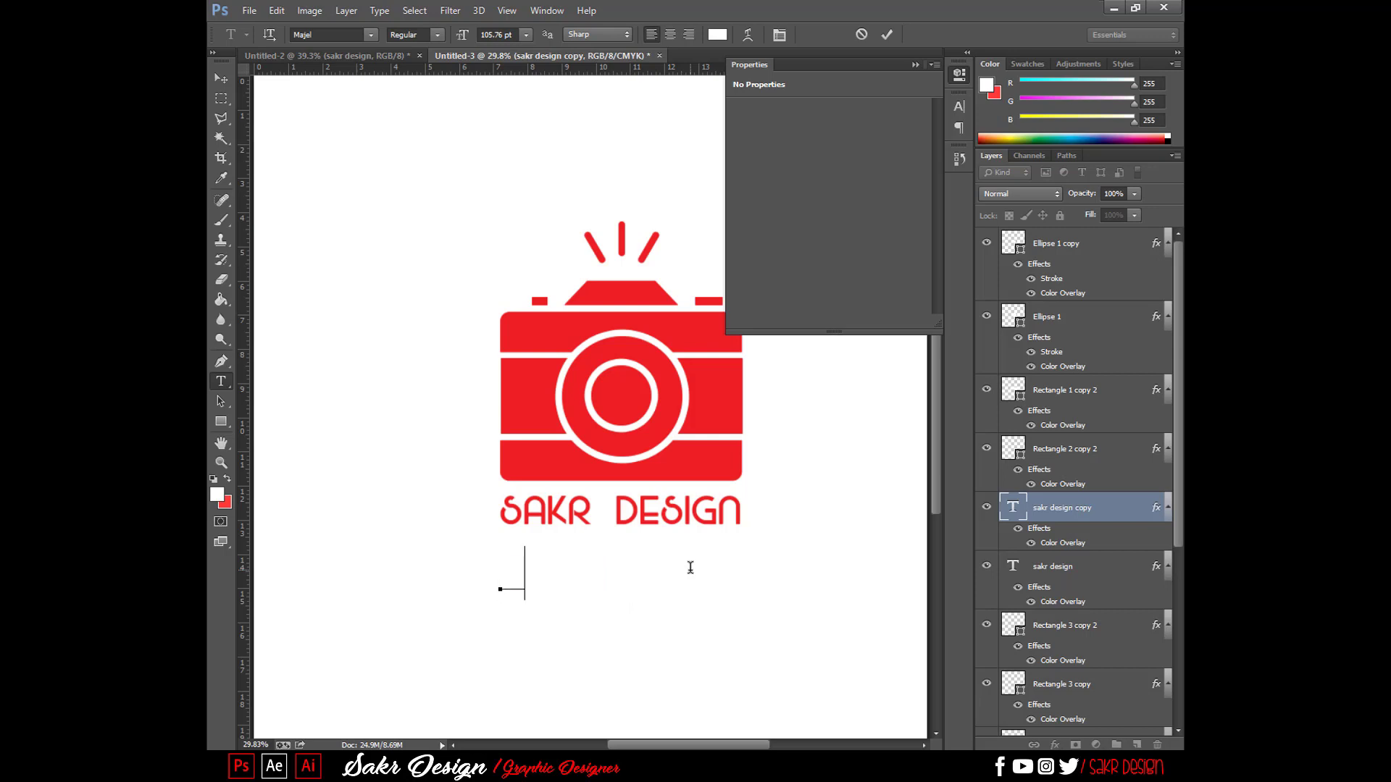
- Set the copied line's text to "photographer" and scale it down to 46.37 pt under the title
text(TO)
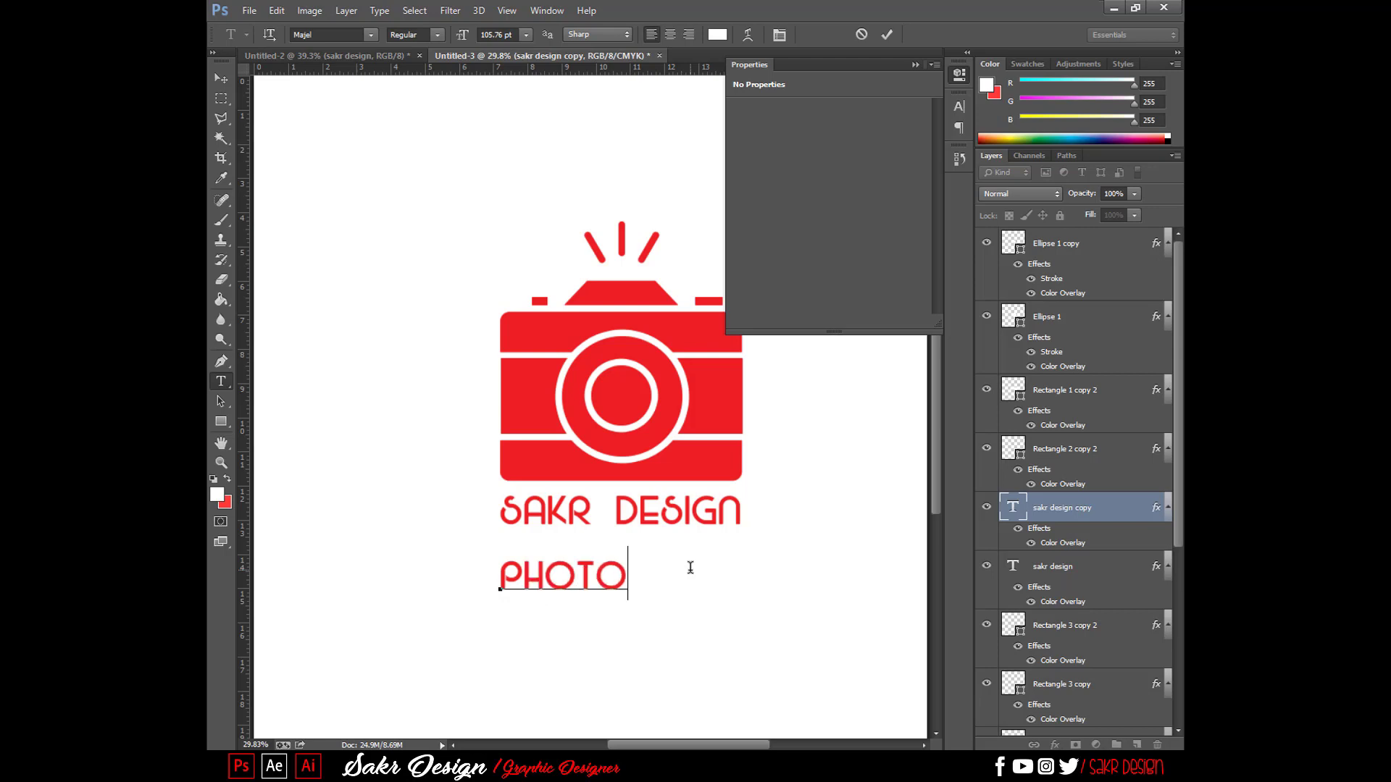
text(GRAPHER)
key(ctrl+a)
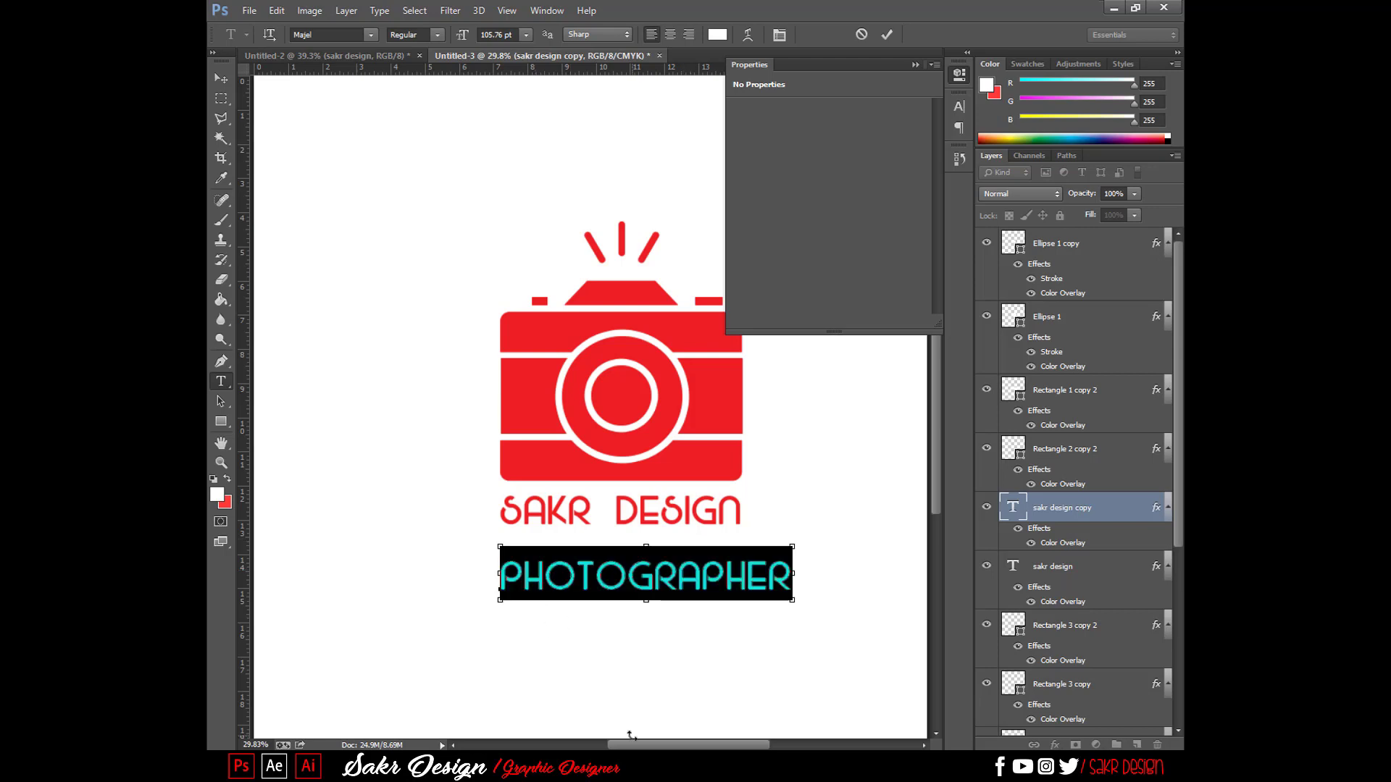
drag(502, 549, 581, 572)
key(ctrl+Return)
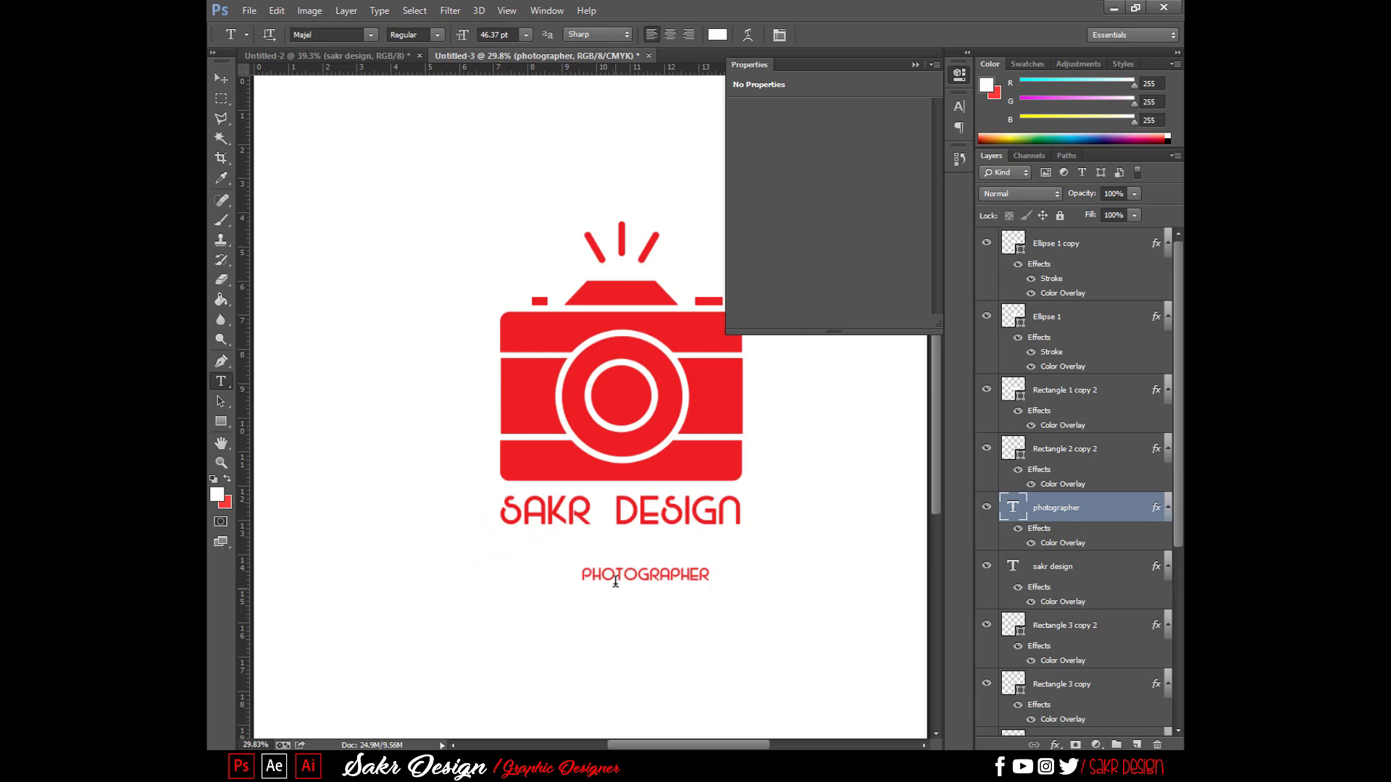
- Change the font of the "photographer" subtitle to the Microsoft New T... family, Regular style
double_click(608, 580)
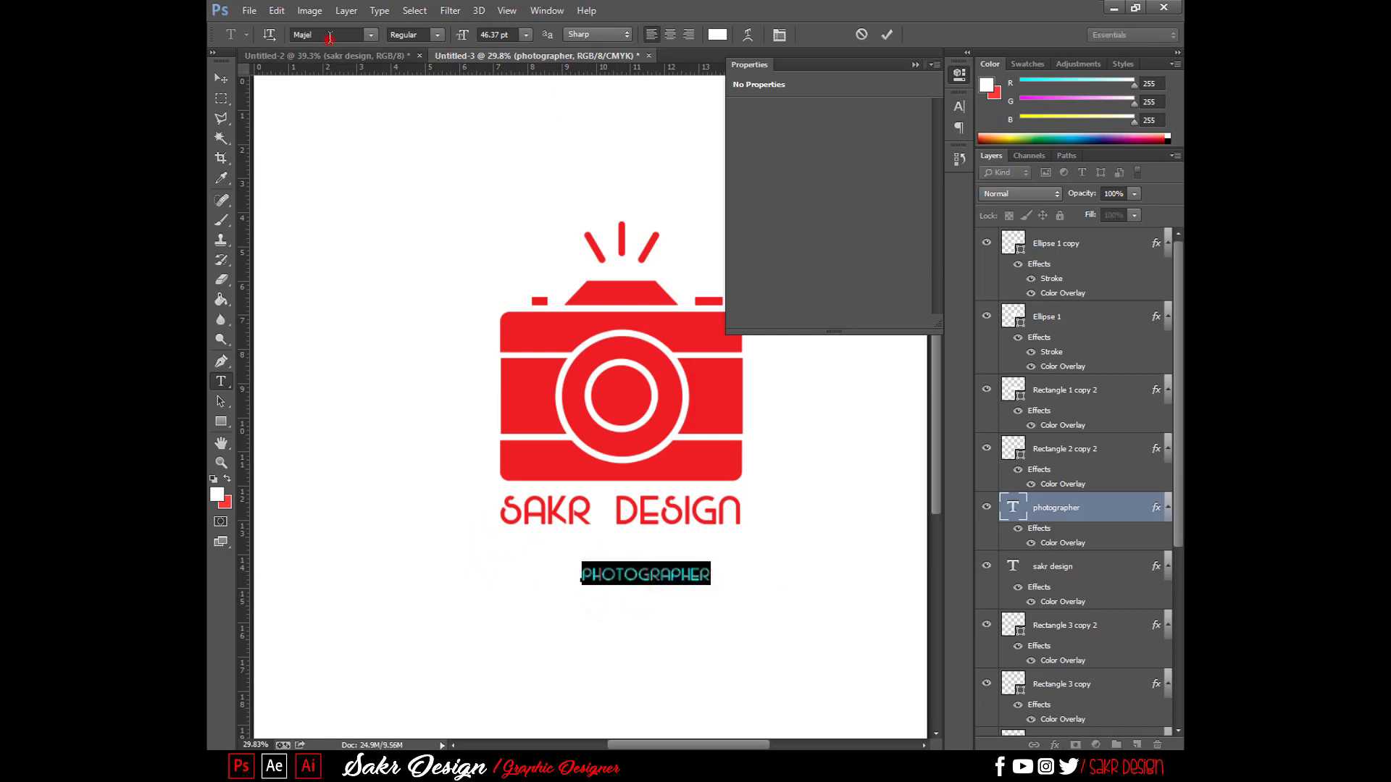
key(Down)
key(Down)
key(Down)
key(Down)
key(Down)
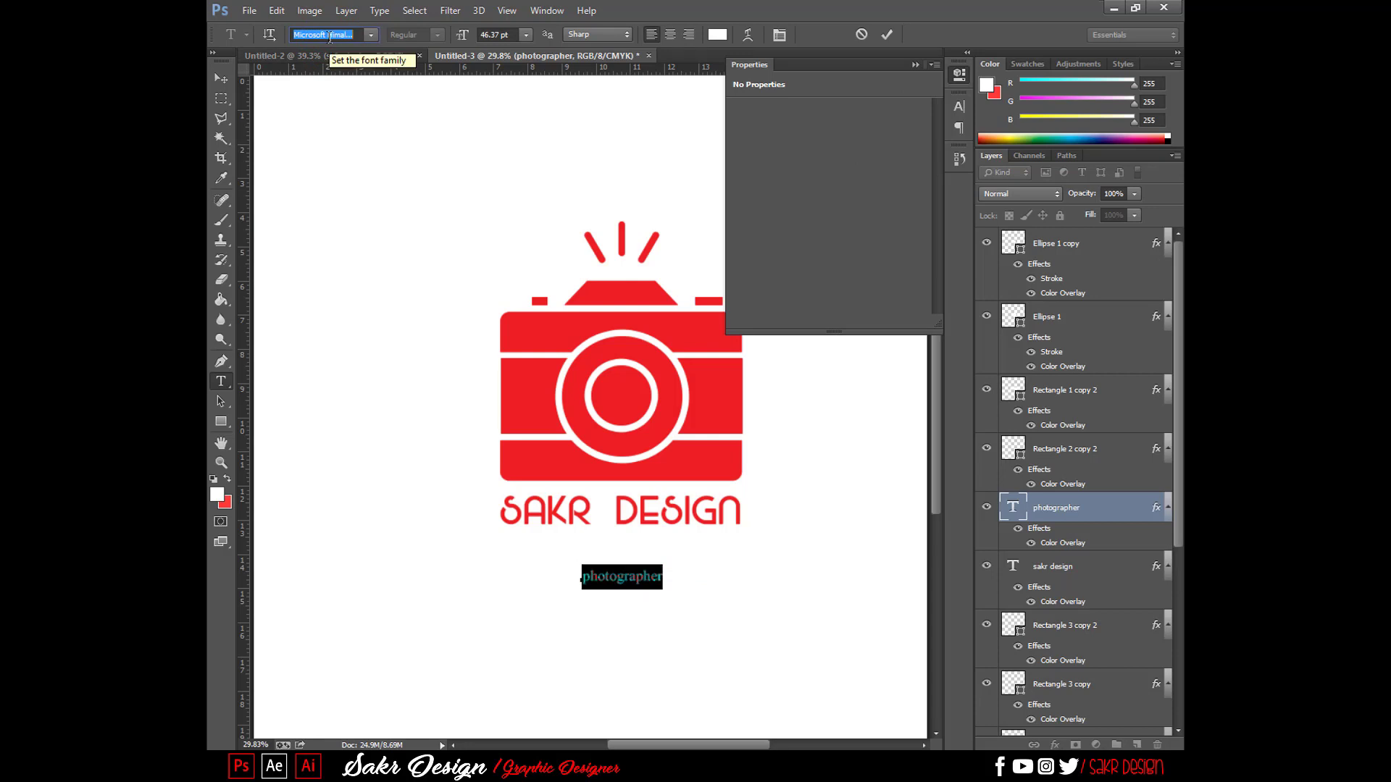
key(Down)
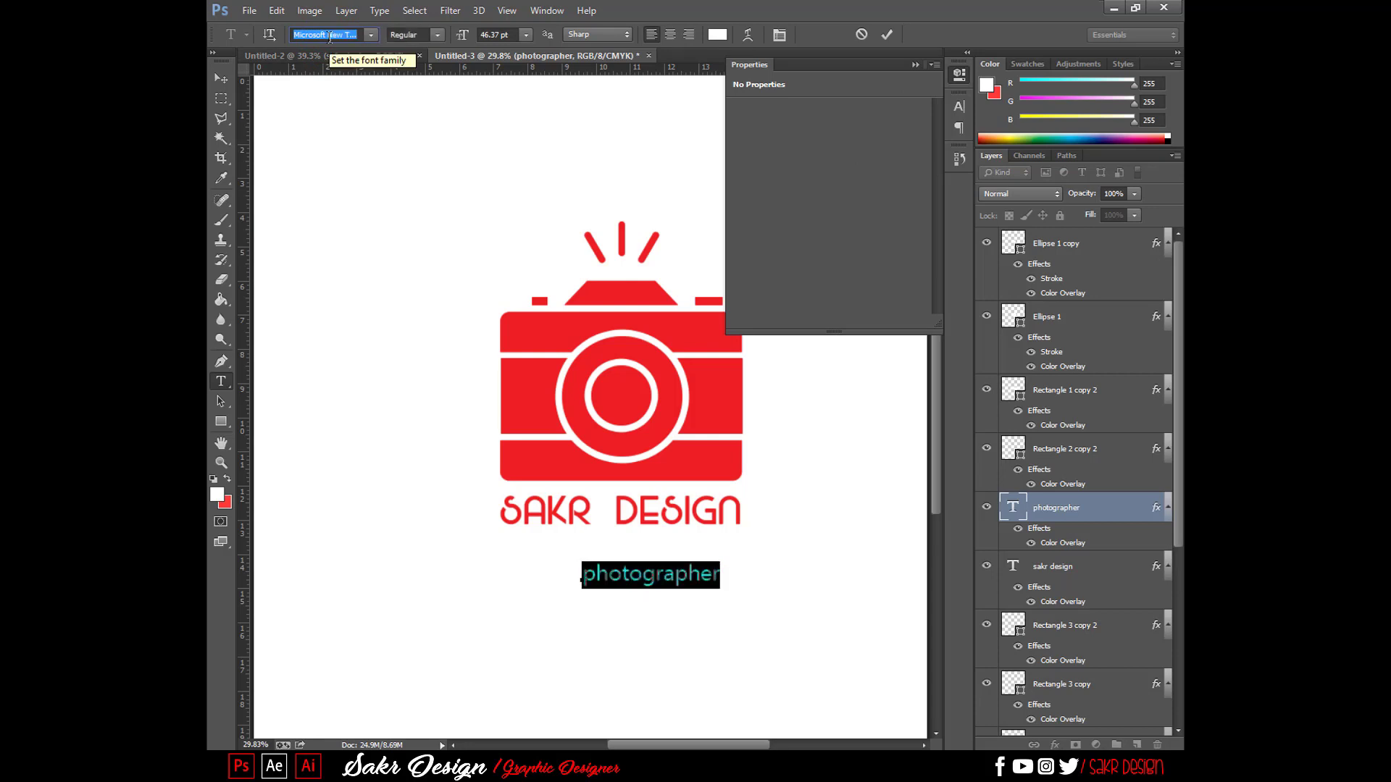
- Move the "photographer" subtitle directly under the title, aligned with its left edge, and scale it down to 90.34%
click(643, 568)
drag(633, 565, 623, 554)
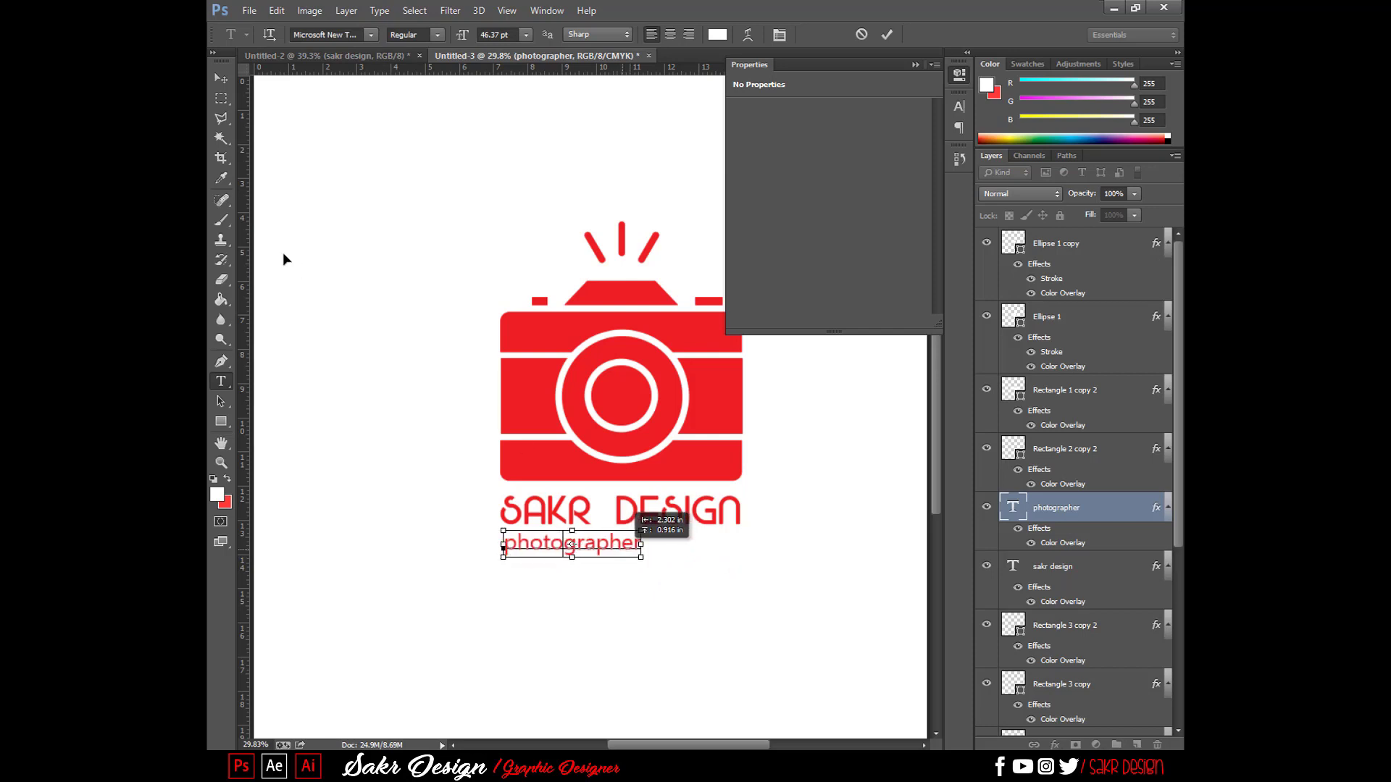
click(220, 77)
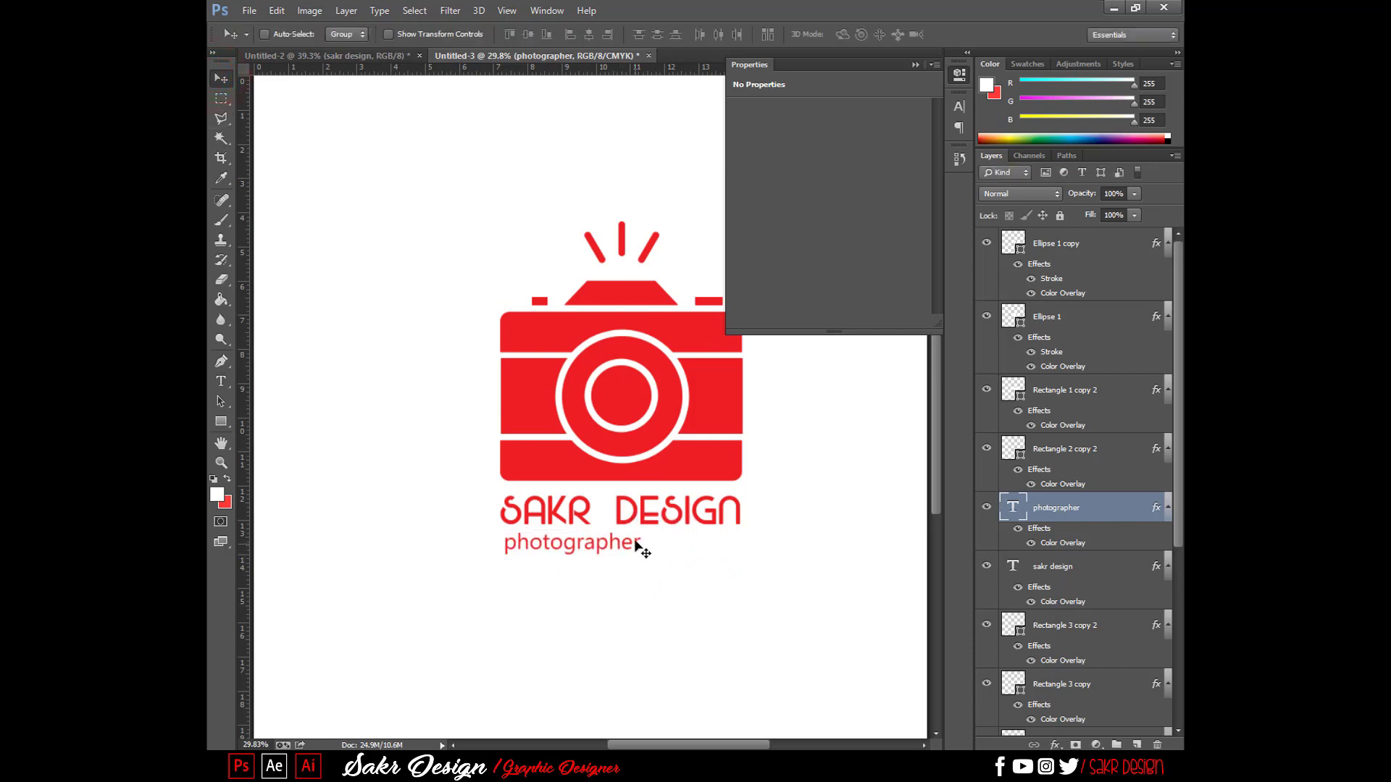
key(ctrl+t)
drag(636, 529, 627, 534)
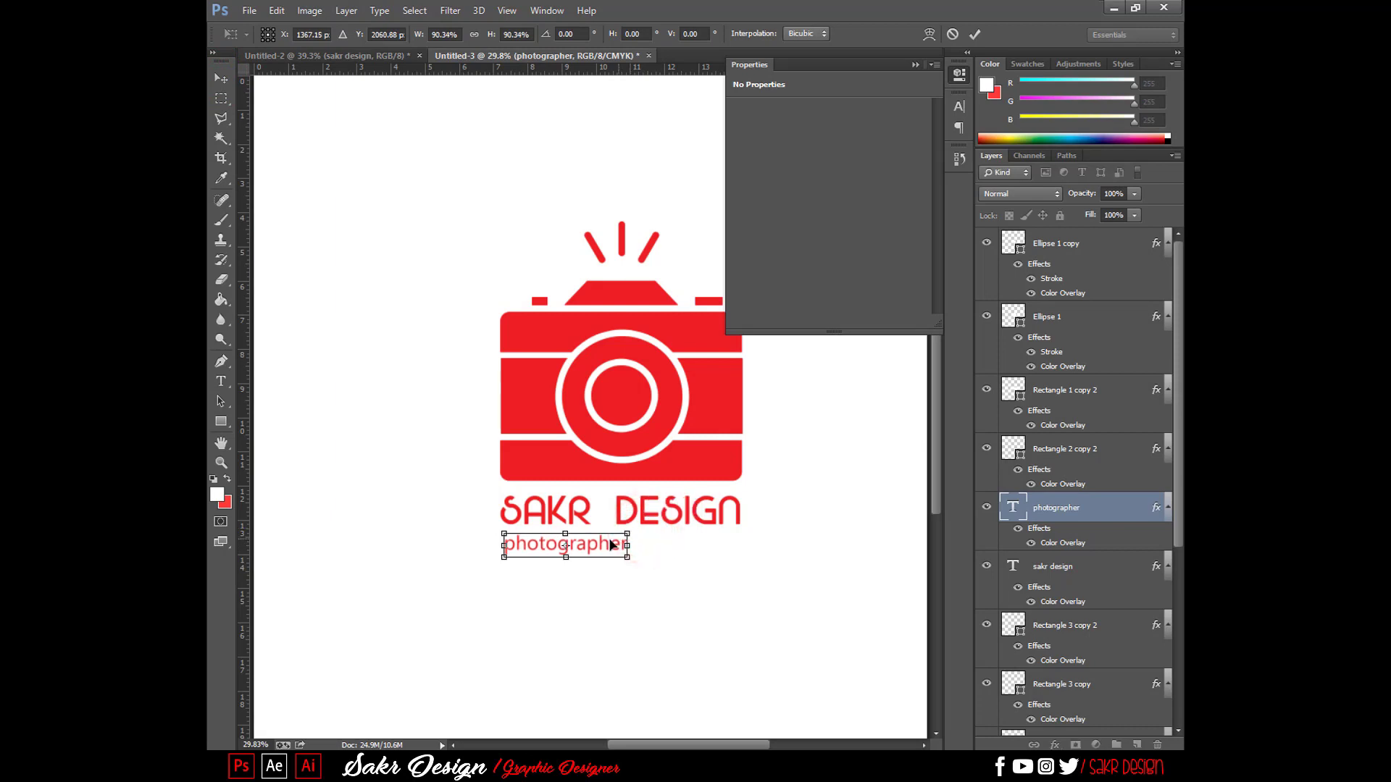
double_click(610, 541)
- Set the tracking of the "photographer" subtitle to 863 so that it spans the title's width
key(t)
click(588, 532)
key(ctrl+a)
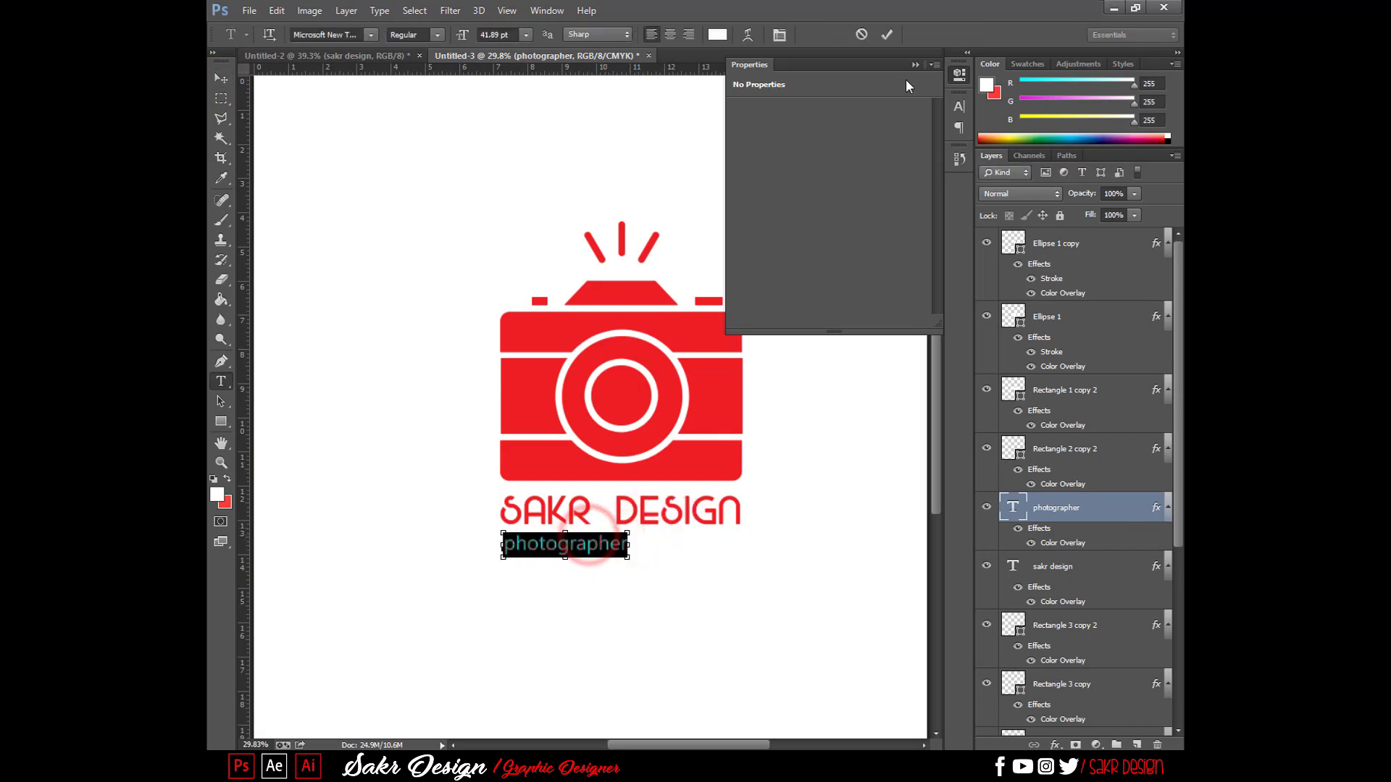
click(916, 65)
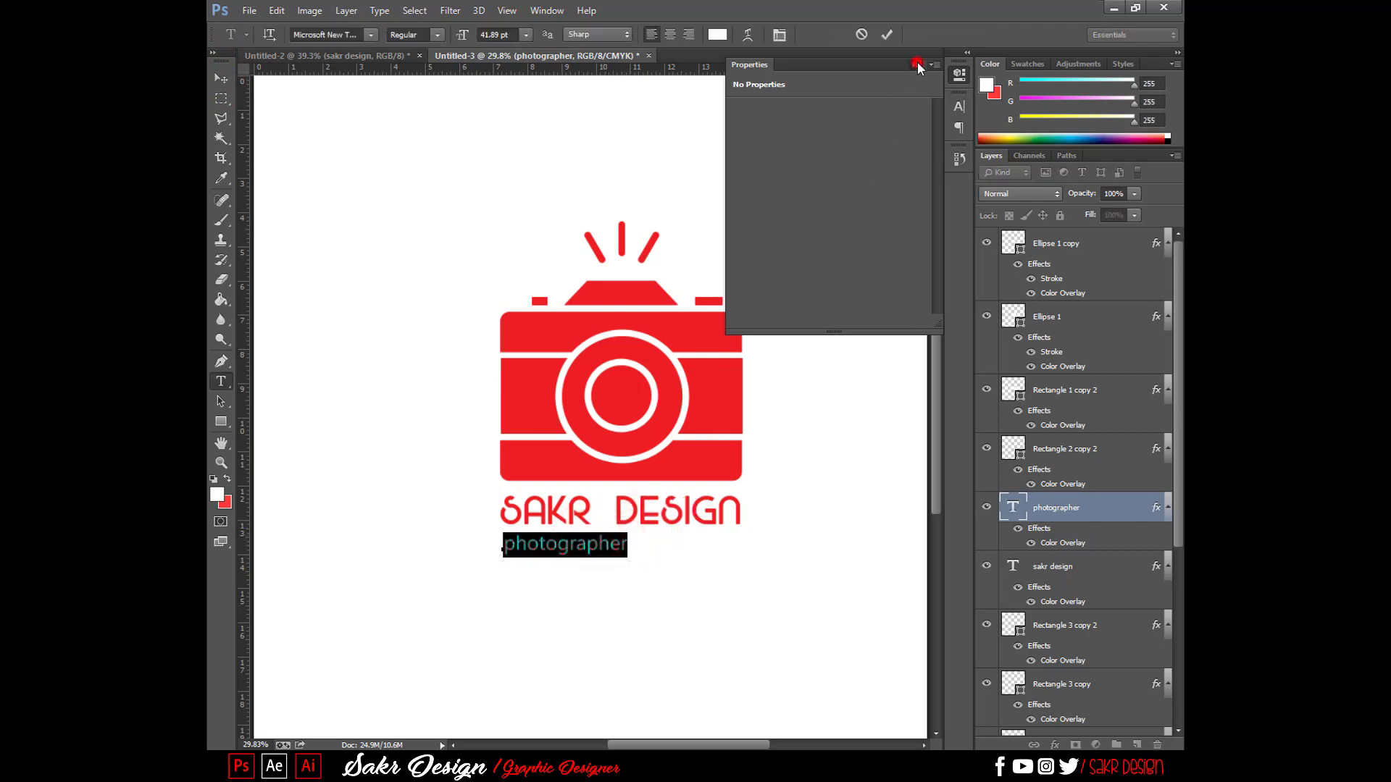
click(779, 35)
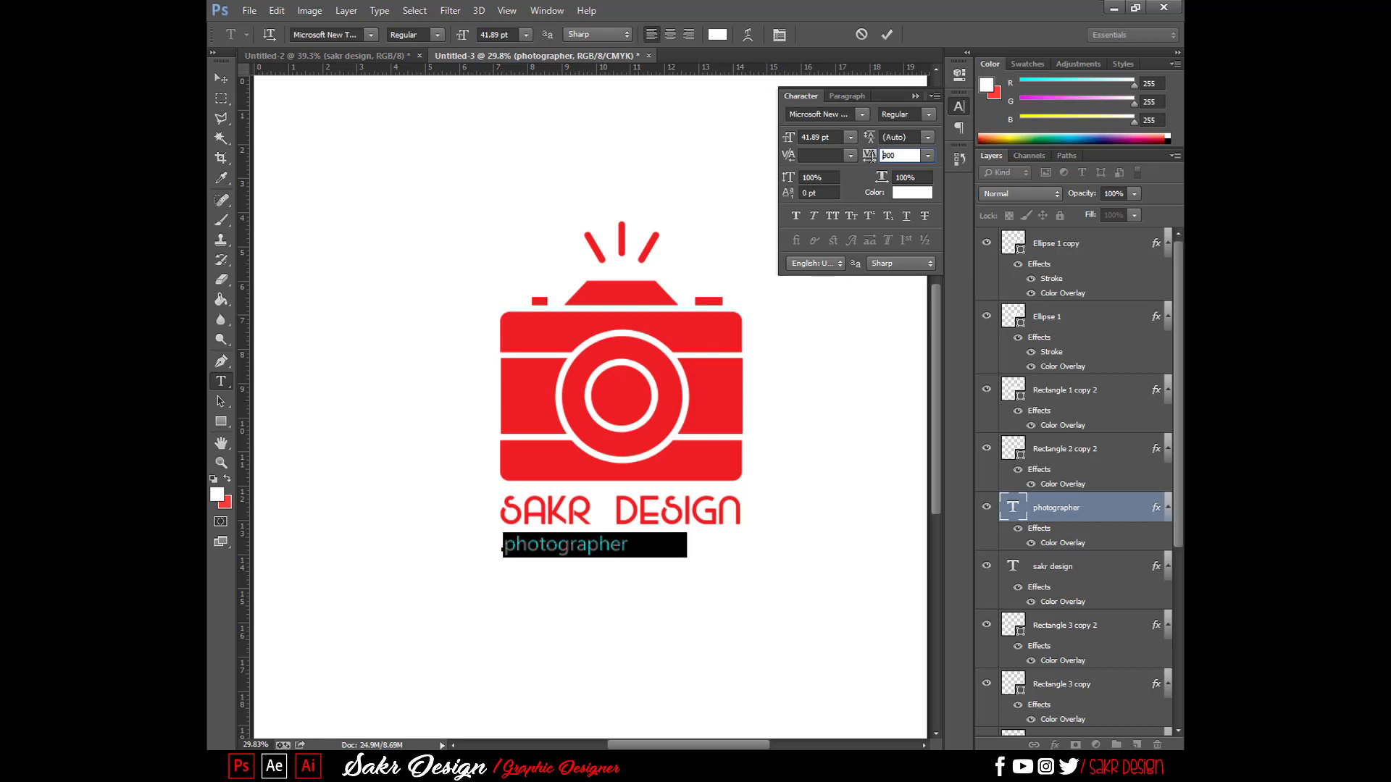
key(Return)
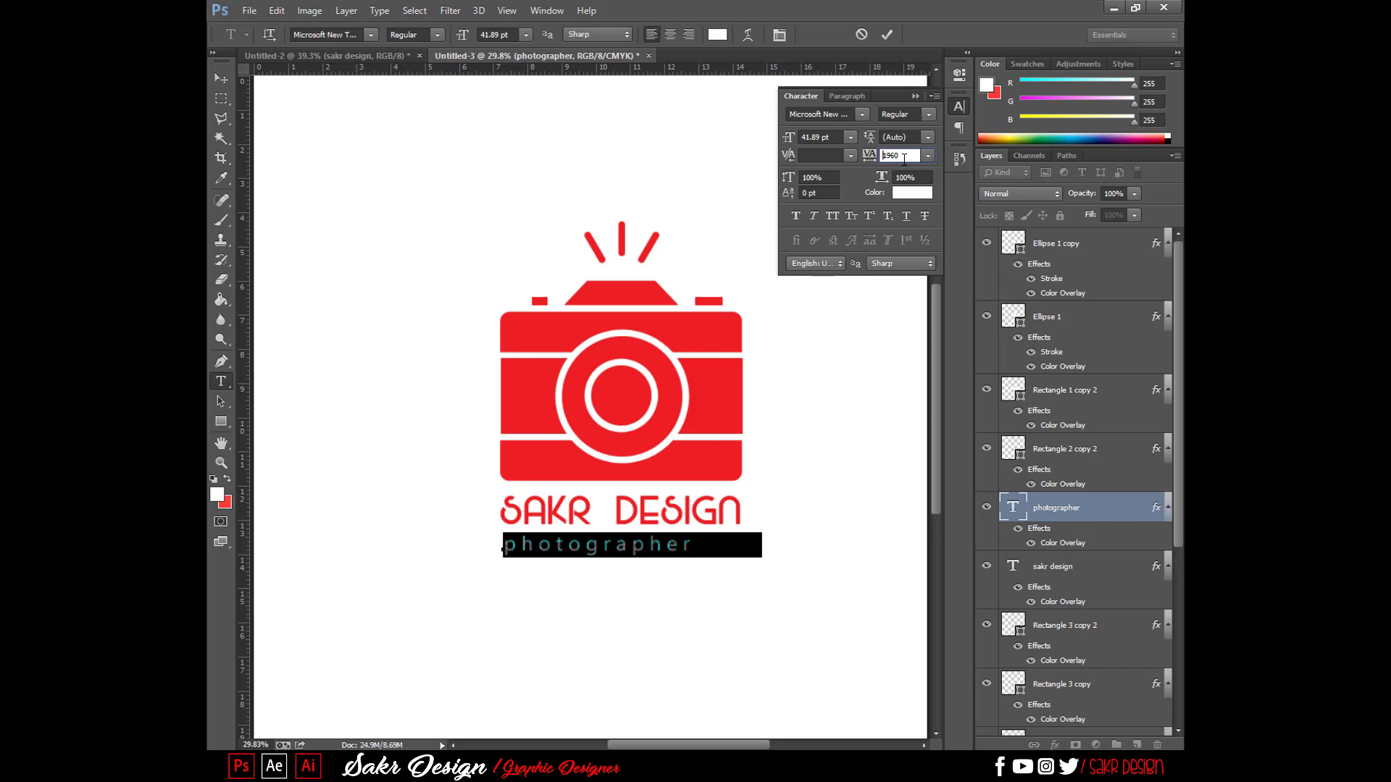
key(Return)
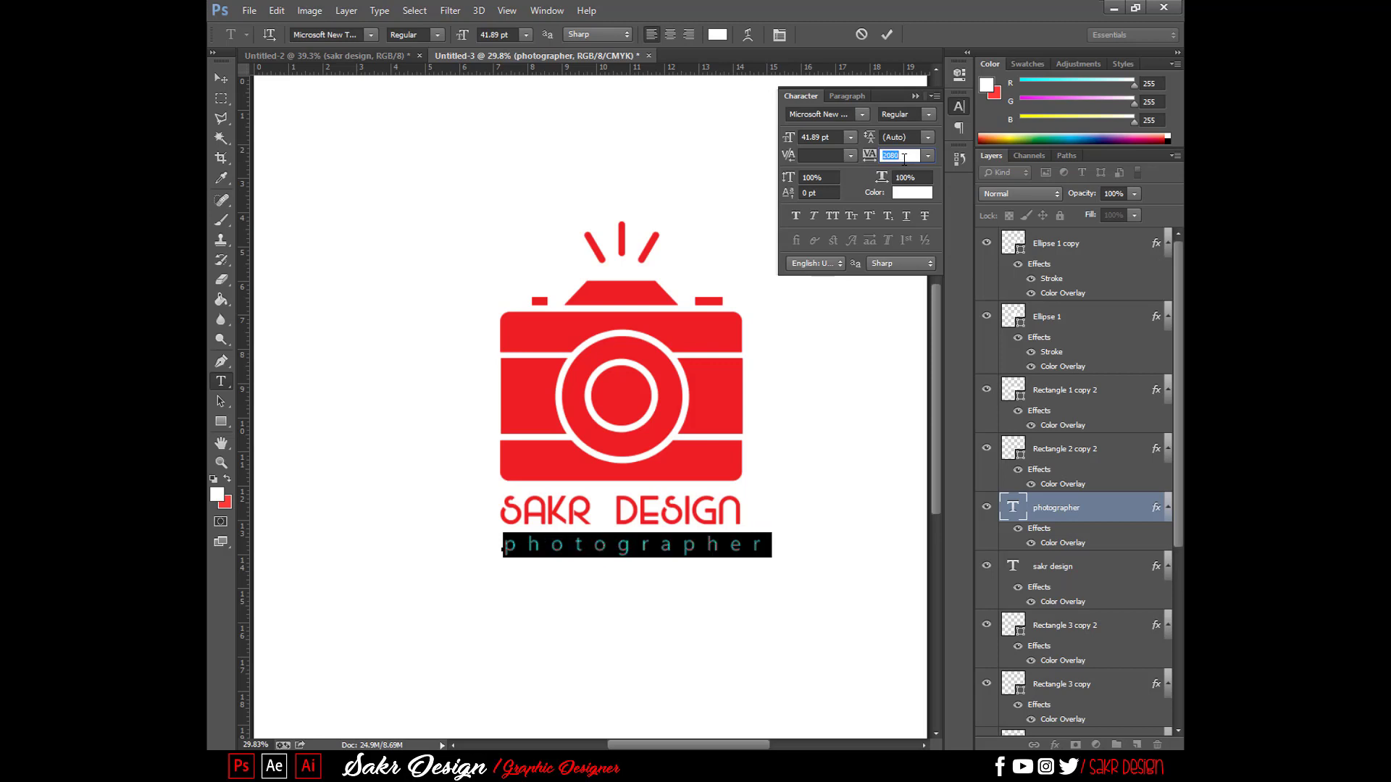
text(18)
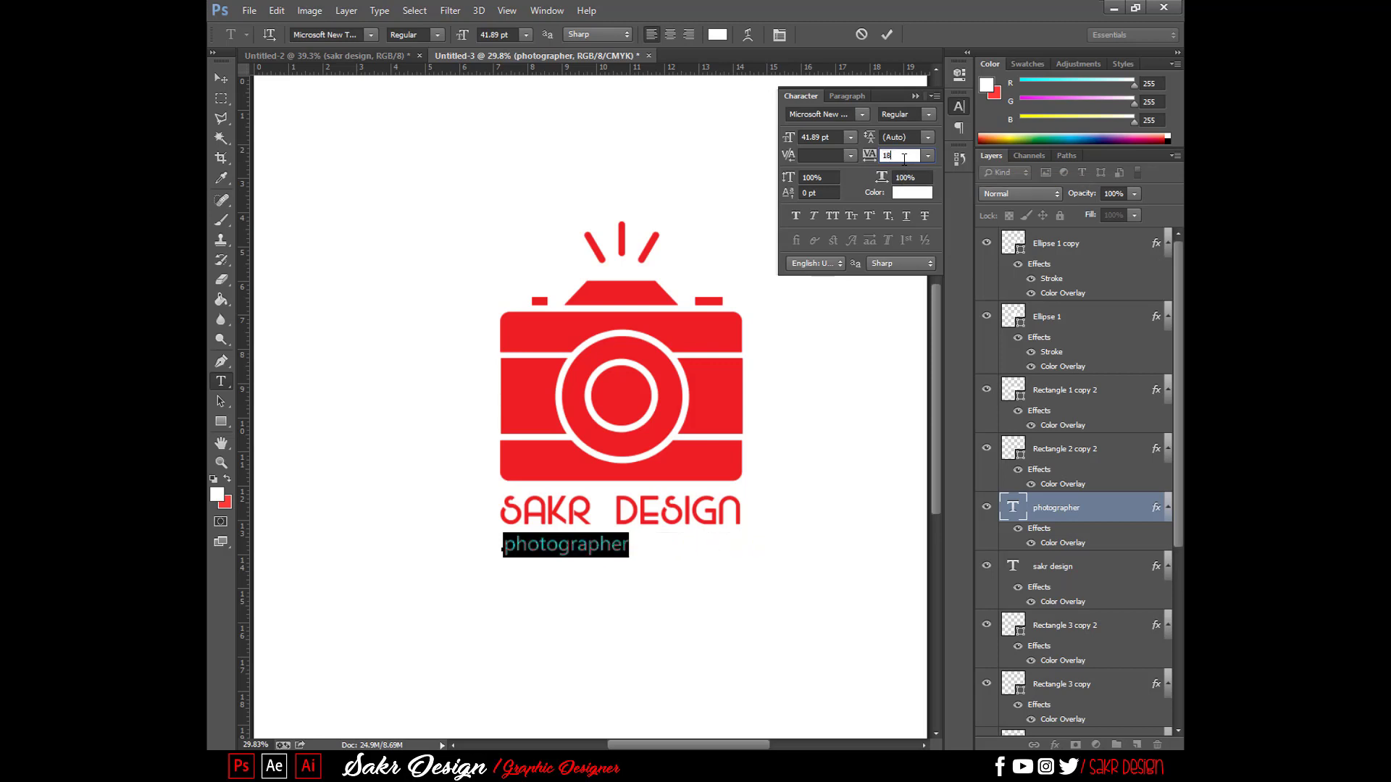
text(00)
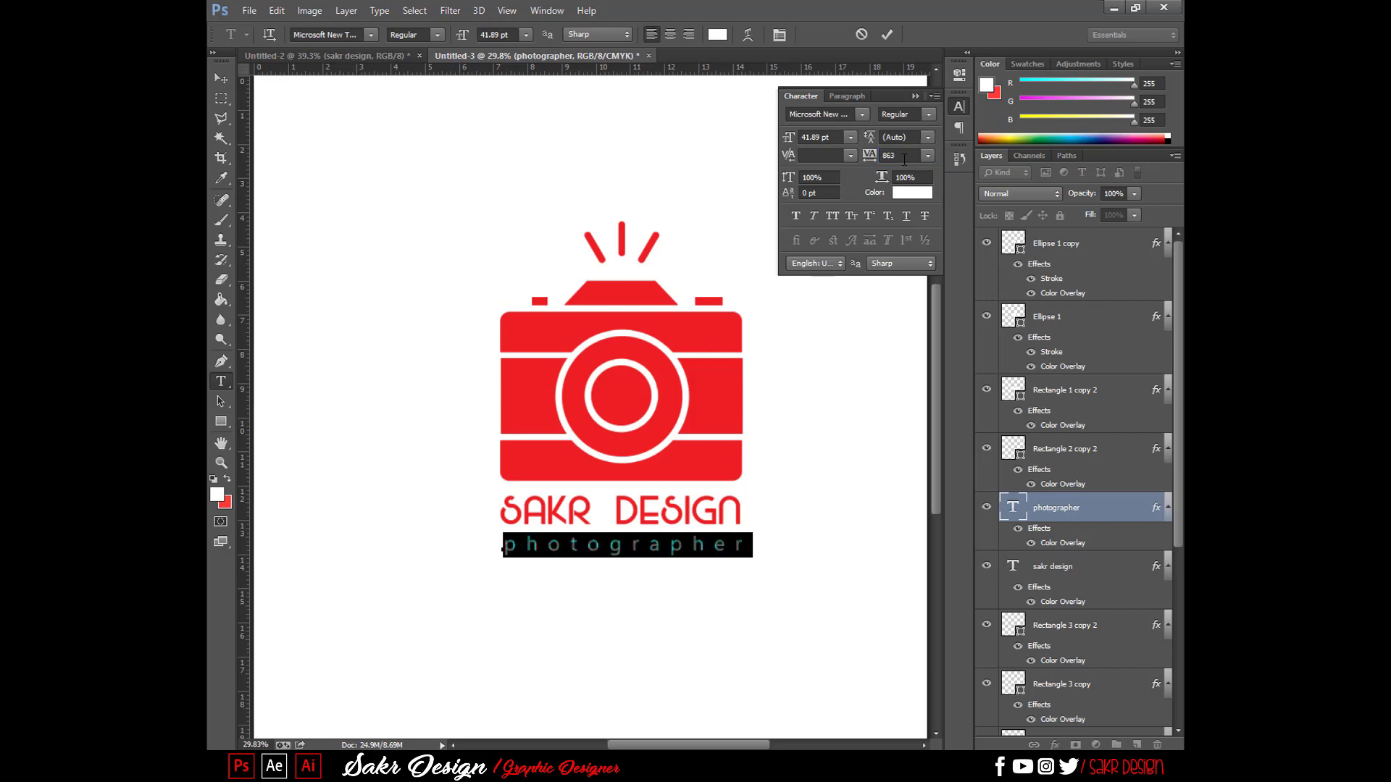
key(ctrl+Return)
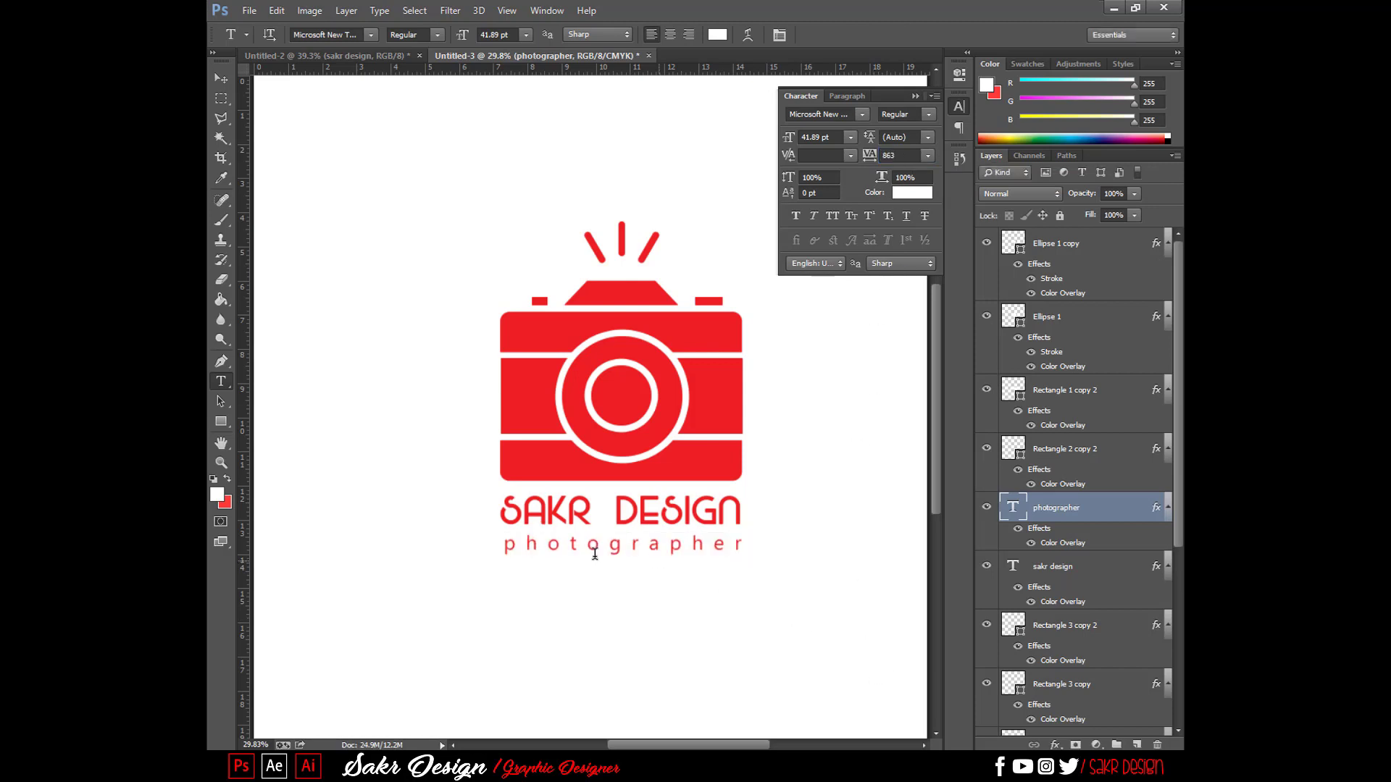
- Replace the subtitle's first letter with a capital P so it reads "Photographer"
drag(523, 544, 503, 545)
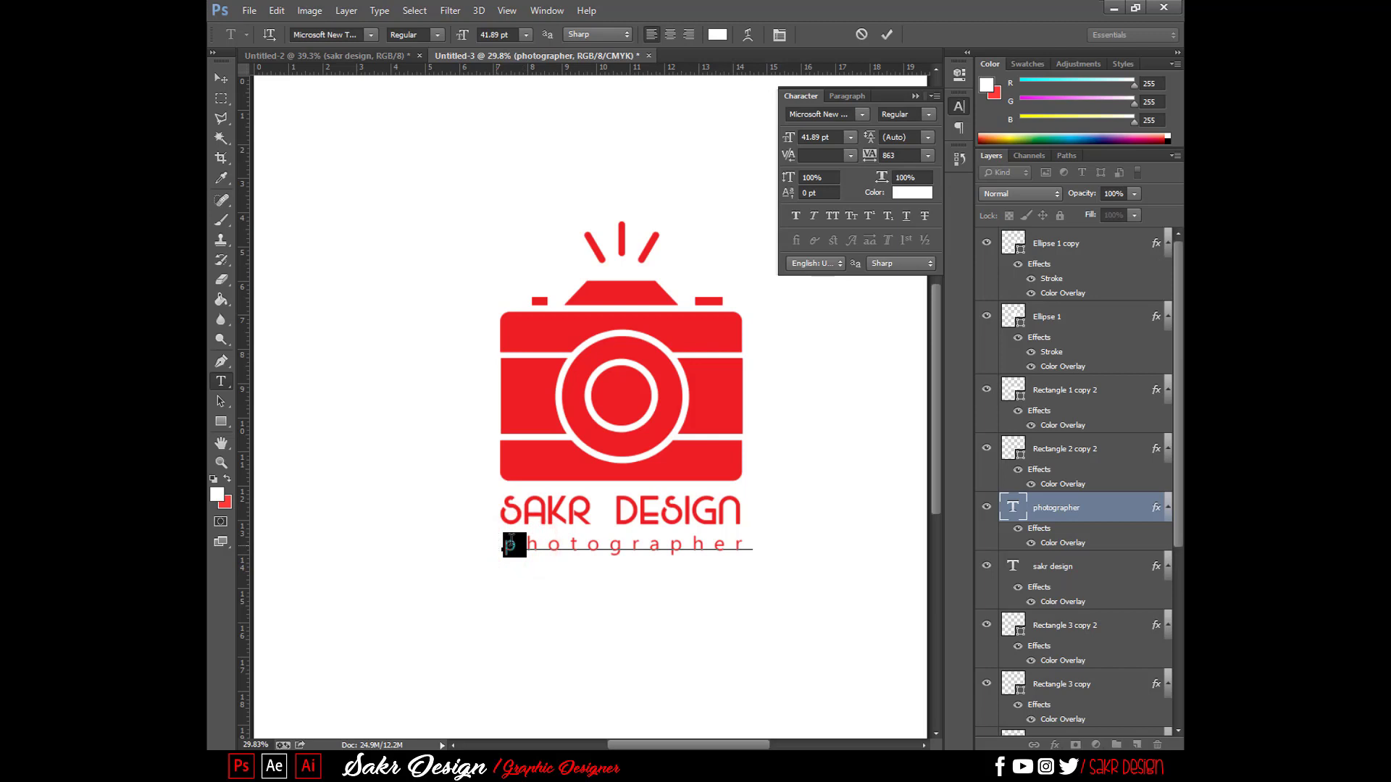
key(Right)
text(P)
key(ctrl+Return)
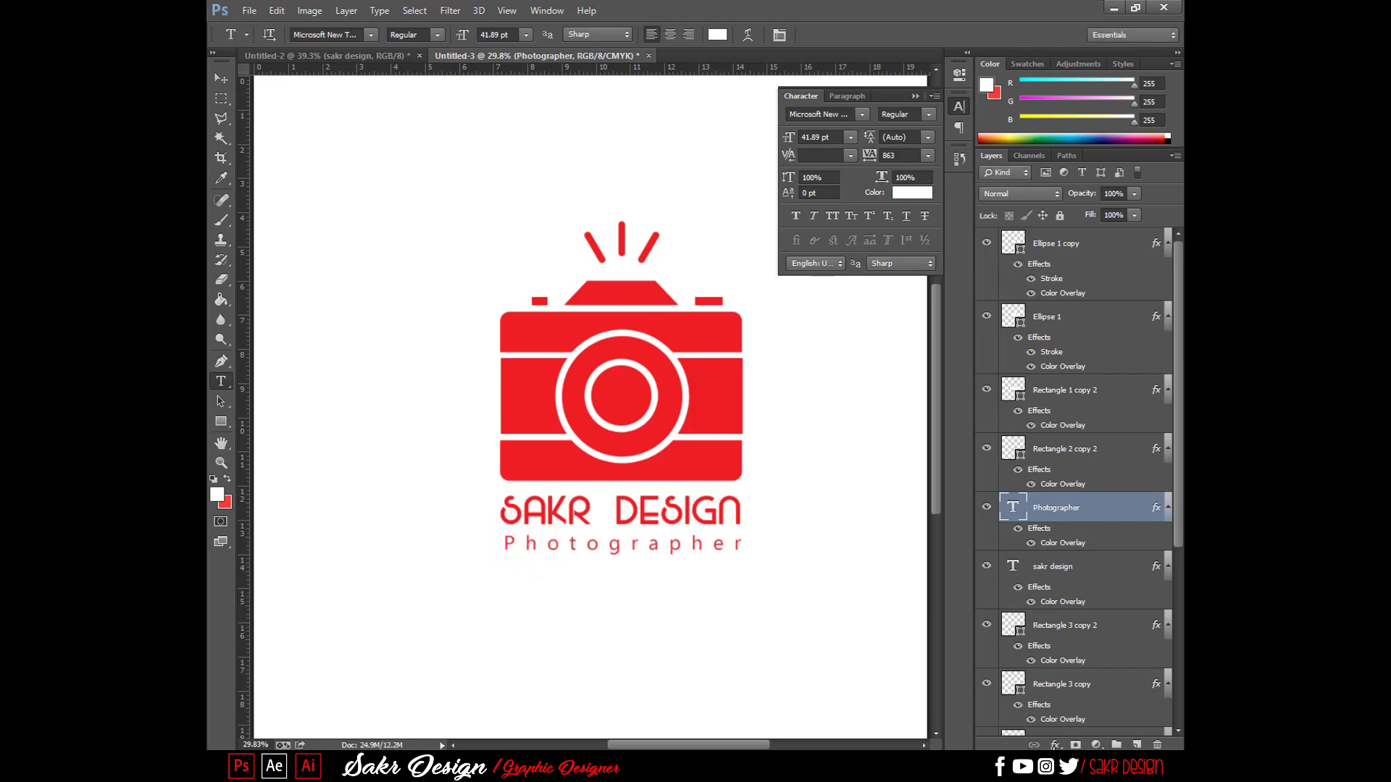
- Change the Color Overlay of the "Photographer" subtitle to black
click(1055, 744)
click(1065, 665)
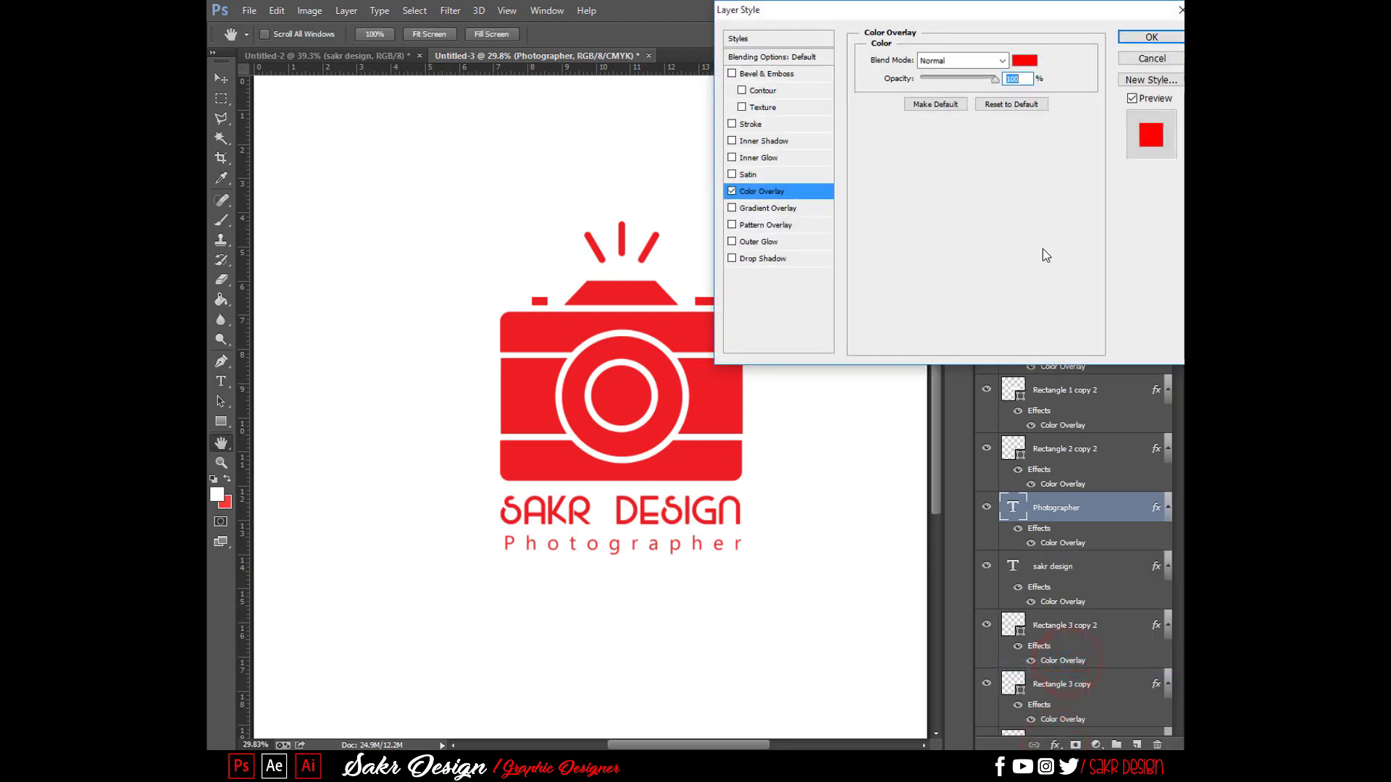
click(1031, 61)
click(889, 542)
key(Return)
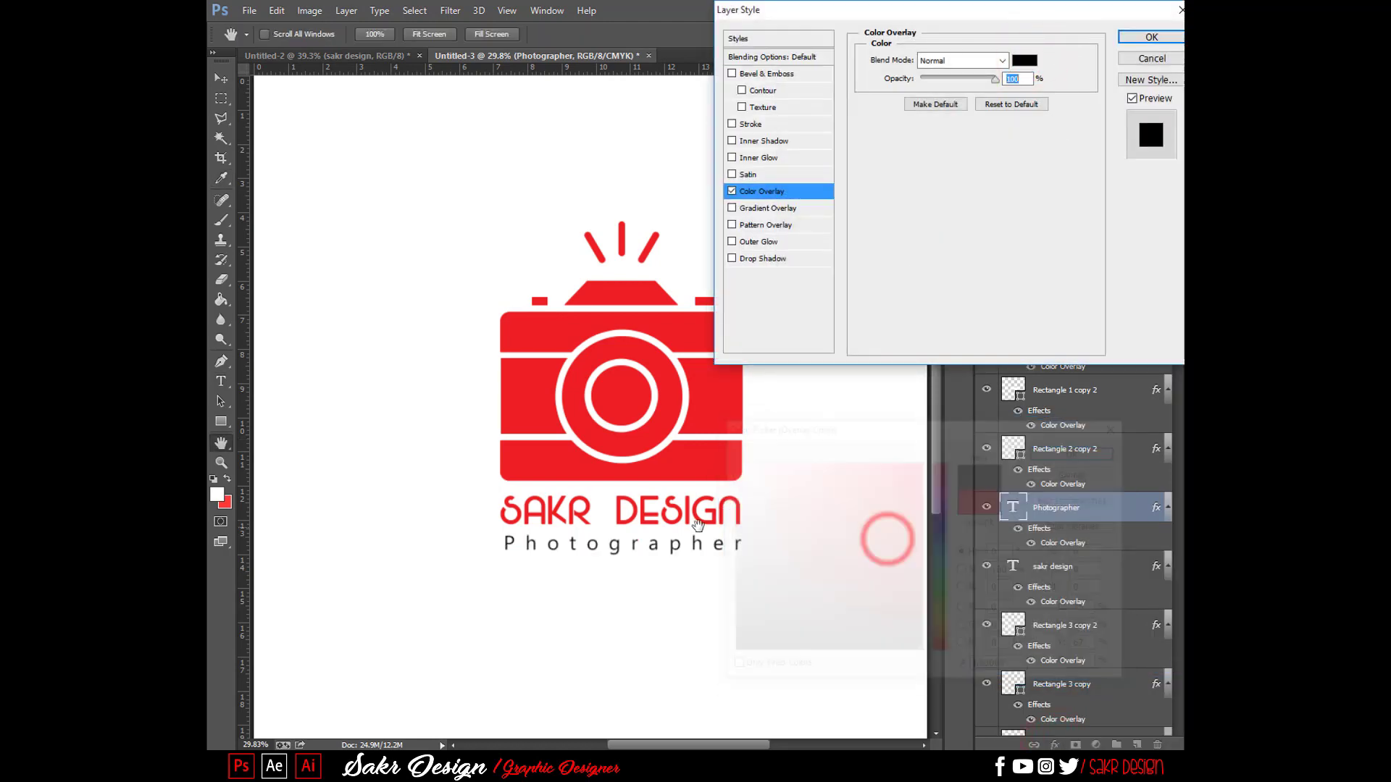
key(Return)
key(v)
ctrl+click(684, 516)
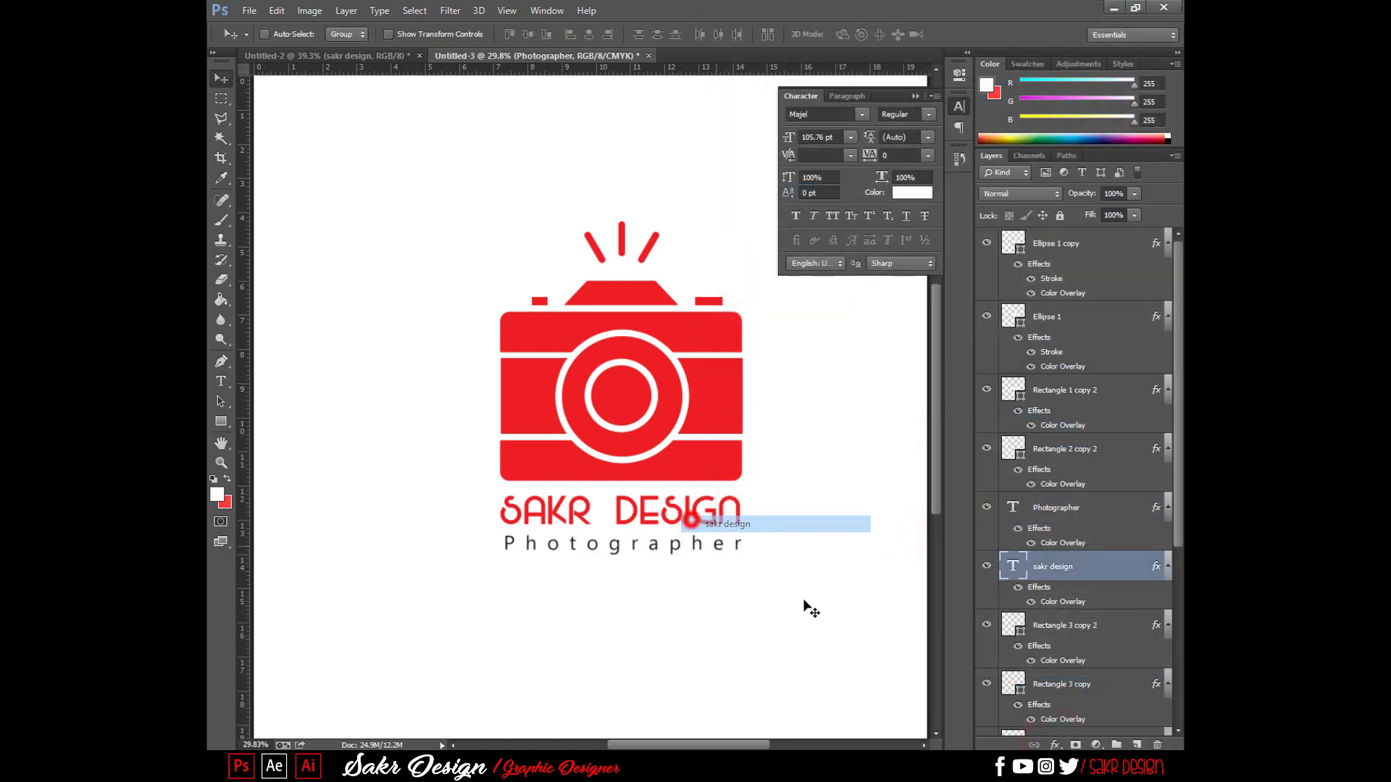
click(1055, 744)
click(794, 528)
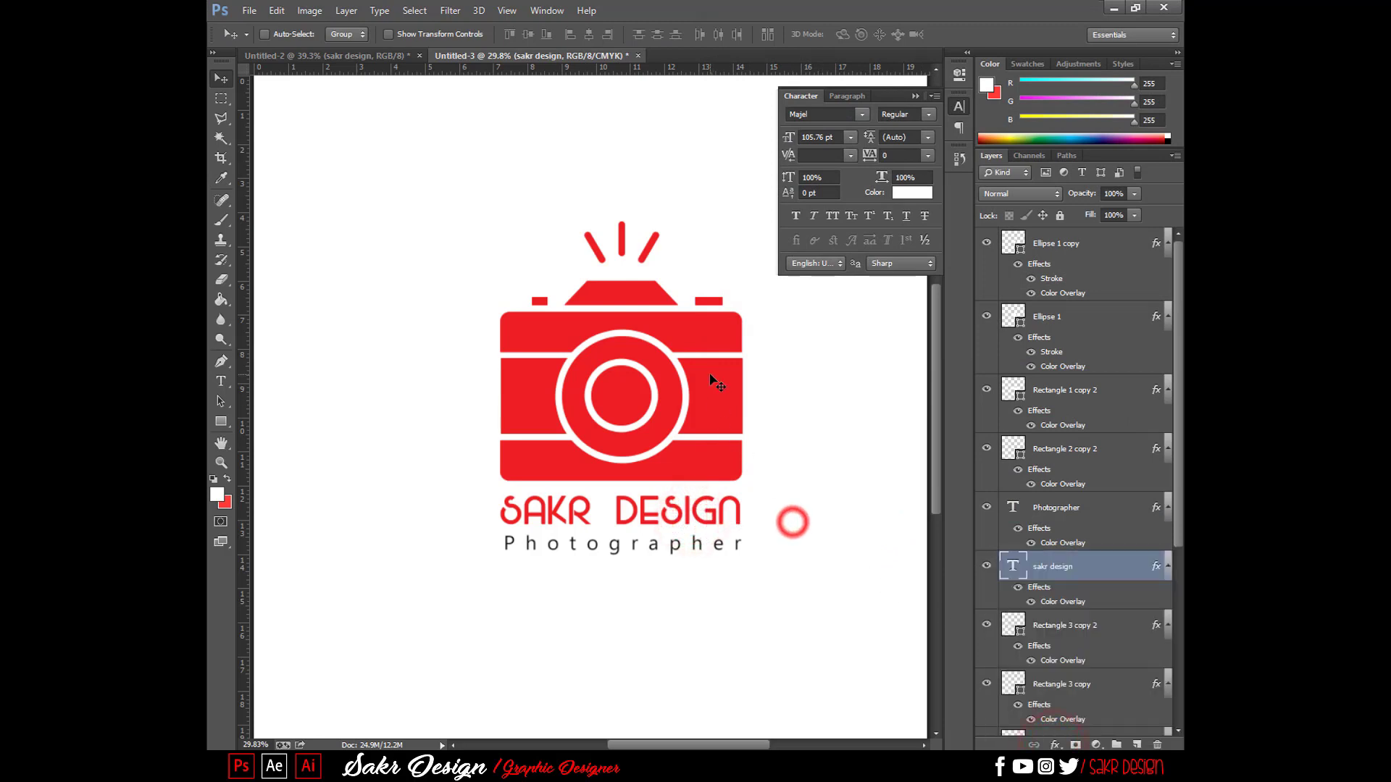
right_click(721, 382)
click(734, 386)
click(1055, 744)
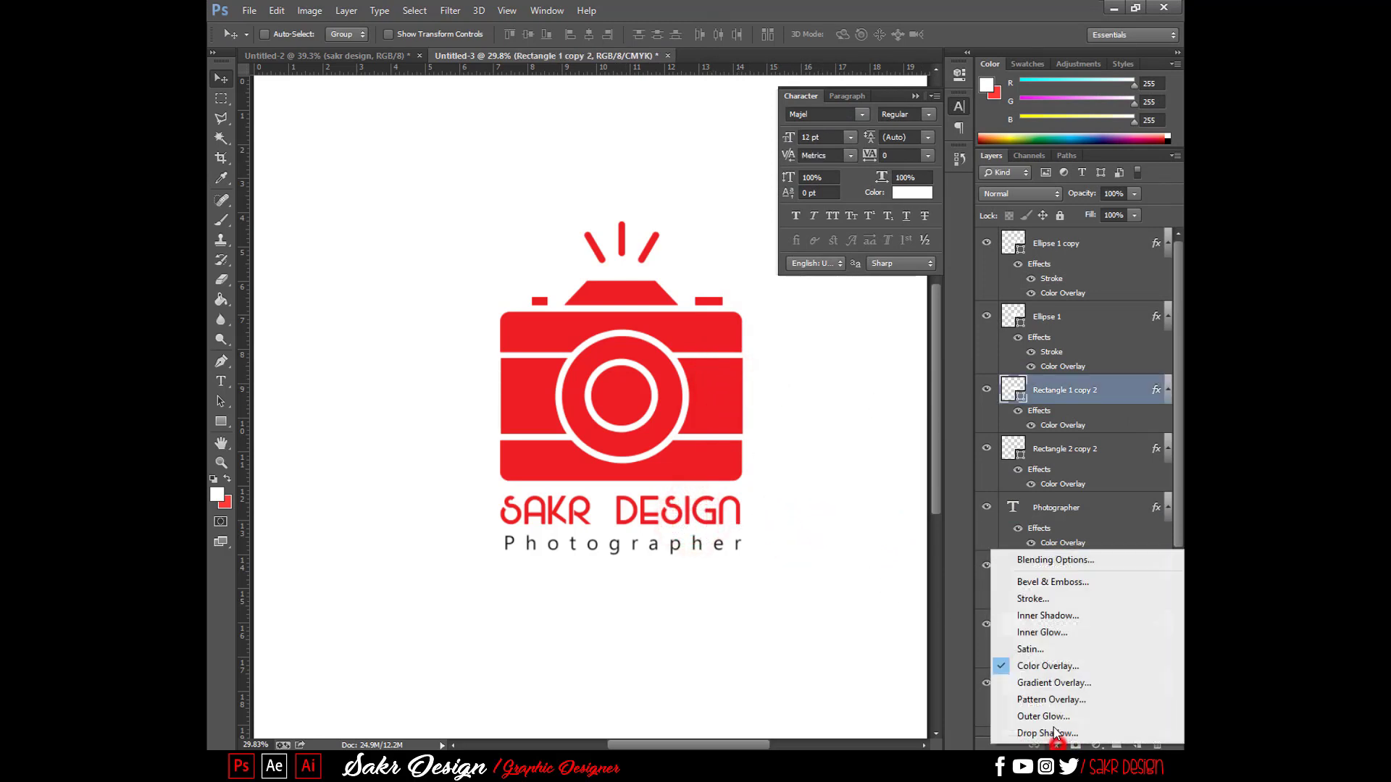
click(1049, 682)
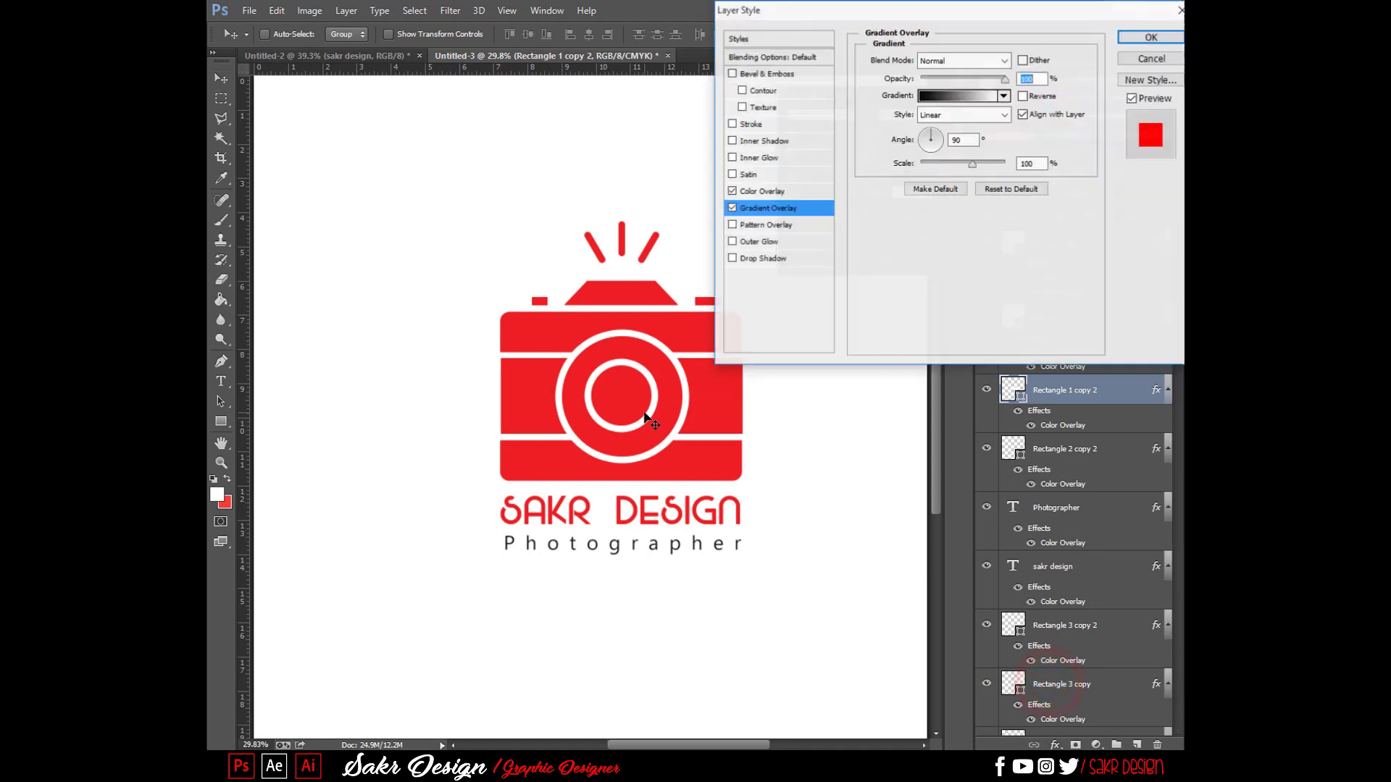
key(Escape)
click(333, 310)
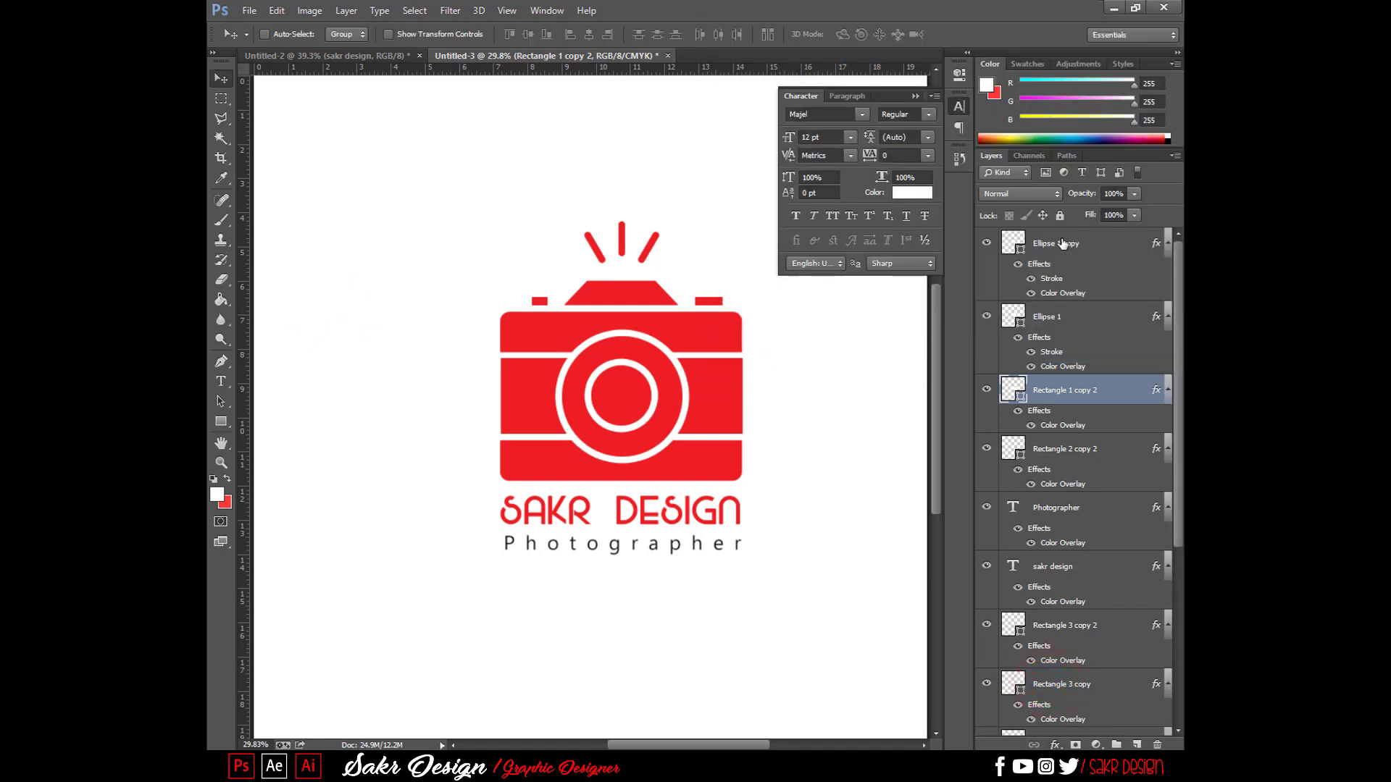
click(1063, 236)
scroll(1094, 273, down, 5)
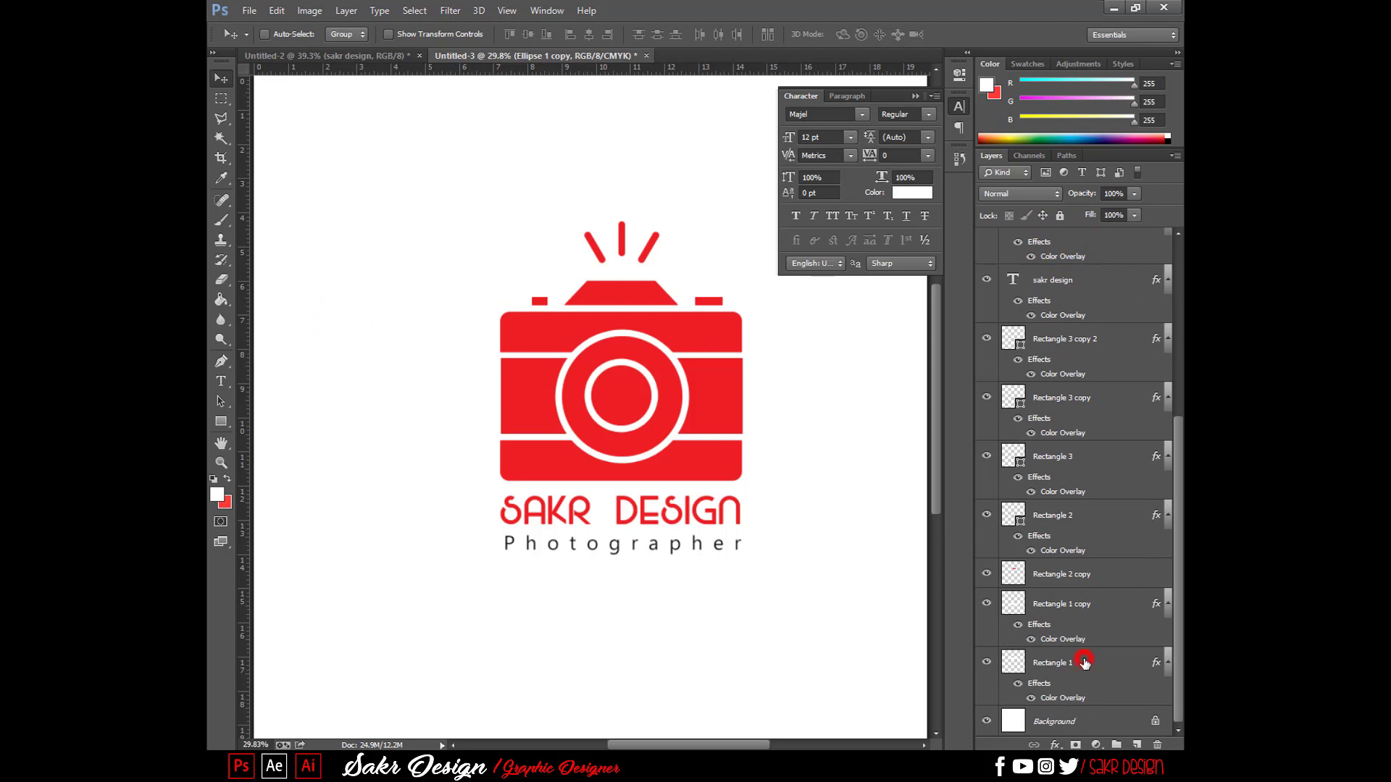
shift+click(1084, 663)
scroll(1079, 290, up, 4)
scroll(1052, 371, down, 1)
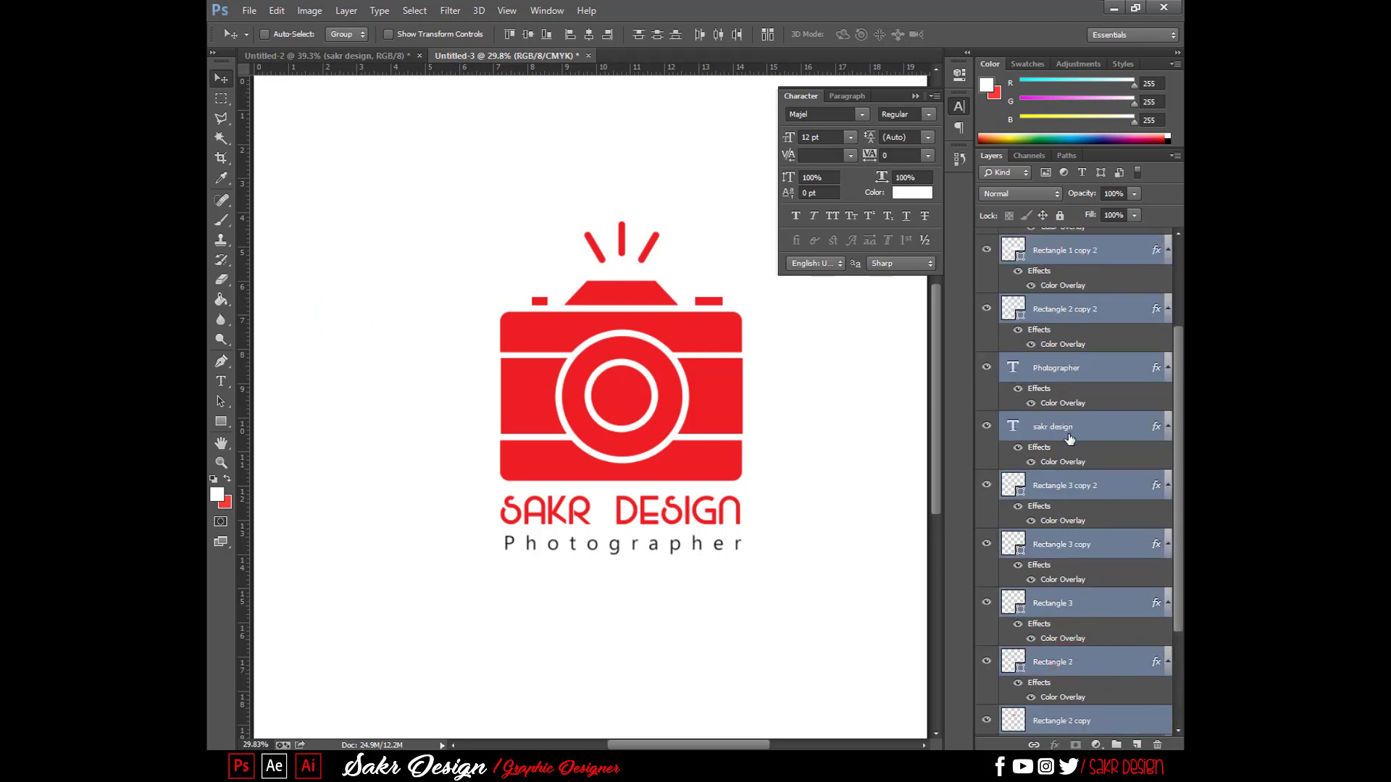
- Move the Photographer and sakr design text layers below all camera shape layers, directly above the Background
click(1065, 426)
double_click(1064, 368)
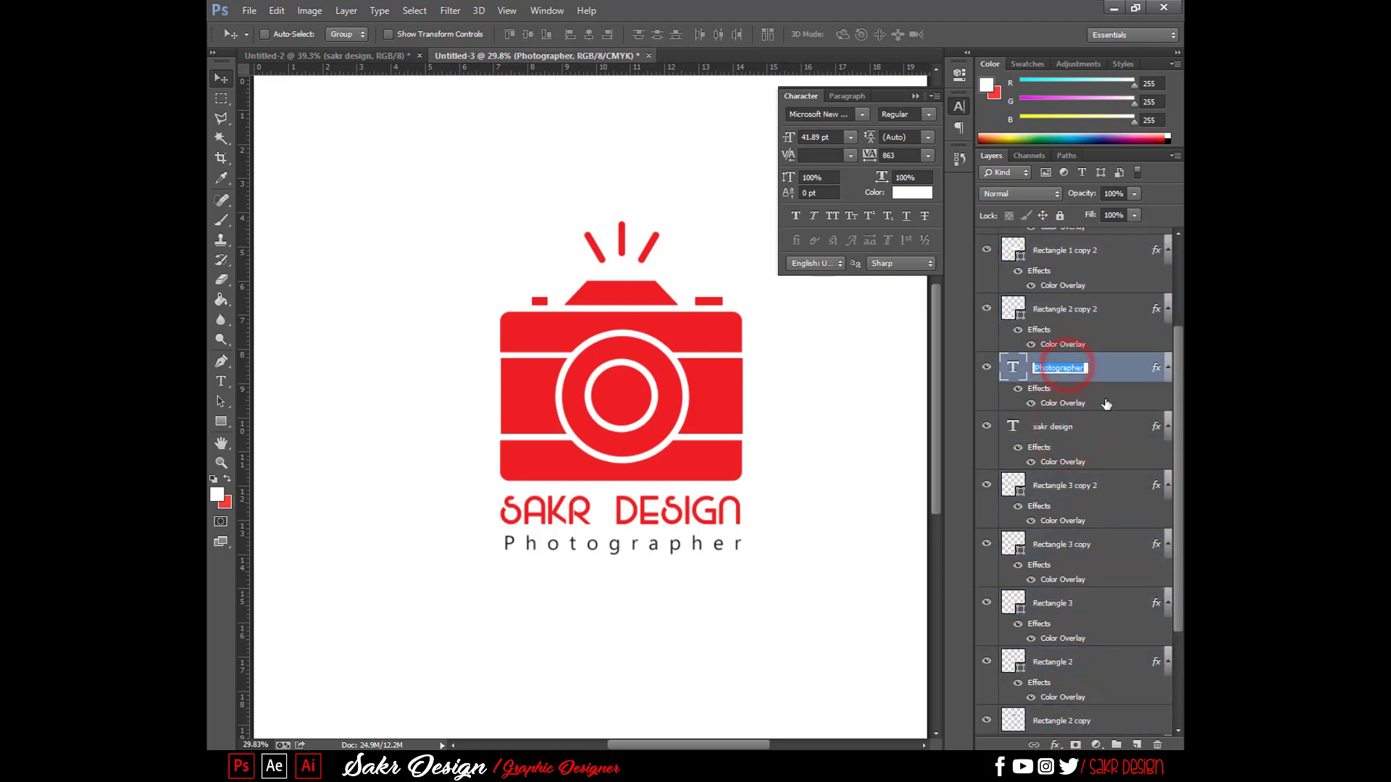
shift+click(1106, 428)
drag(1102, 381, 1119, 738)
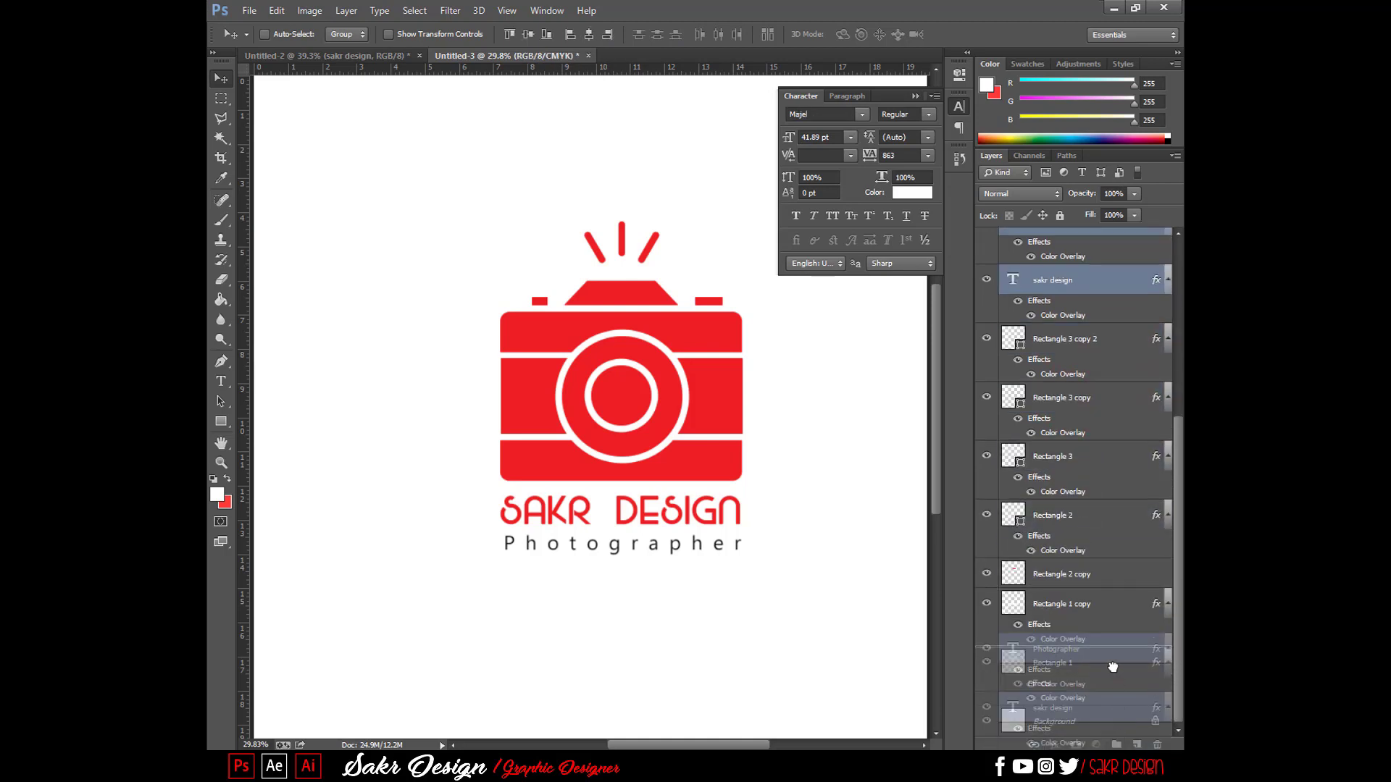
drag(1113, 667, 1104, 702)
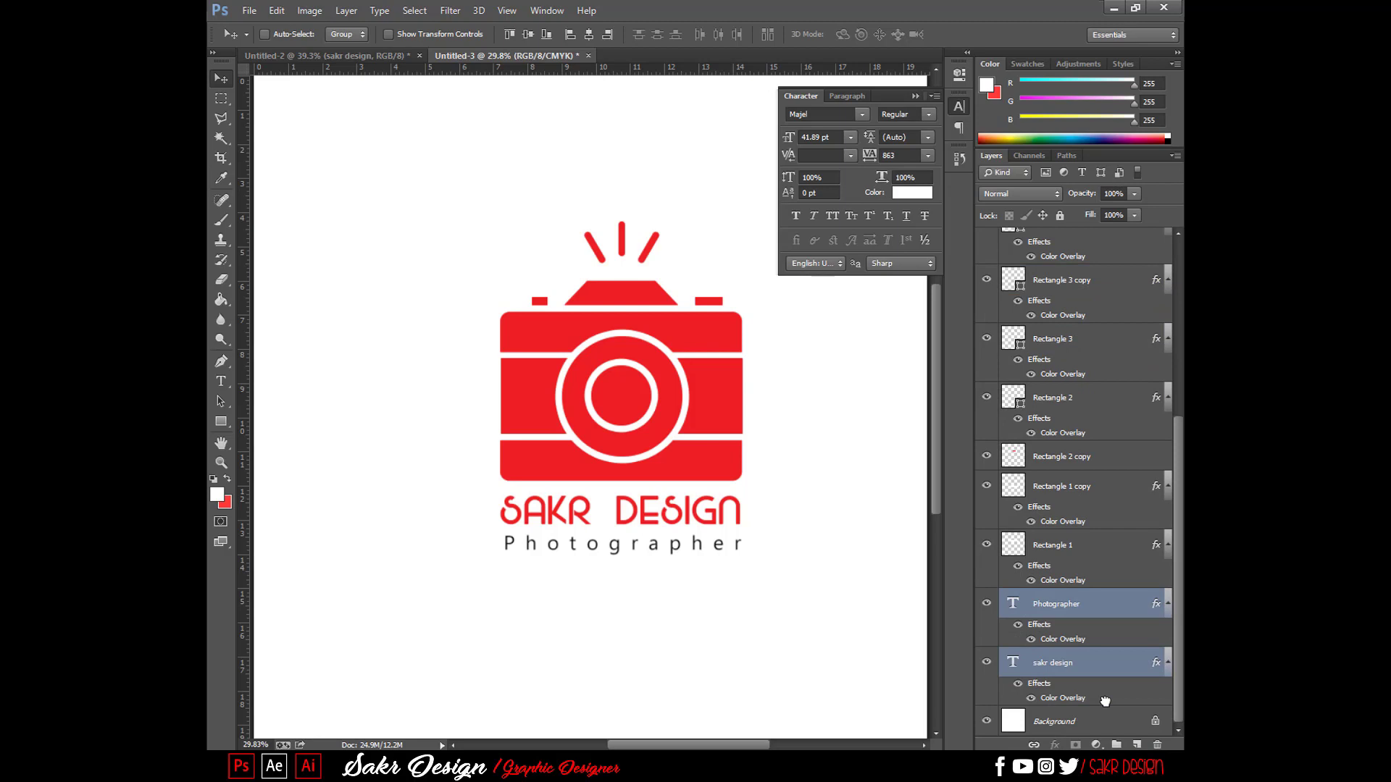
- Merge all camera shape layers, from Rectangle 1 up to Ellipse 1 copy, into a single layer
click(1068, 553)
shift+click(1074, 244)
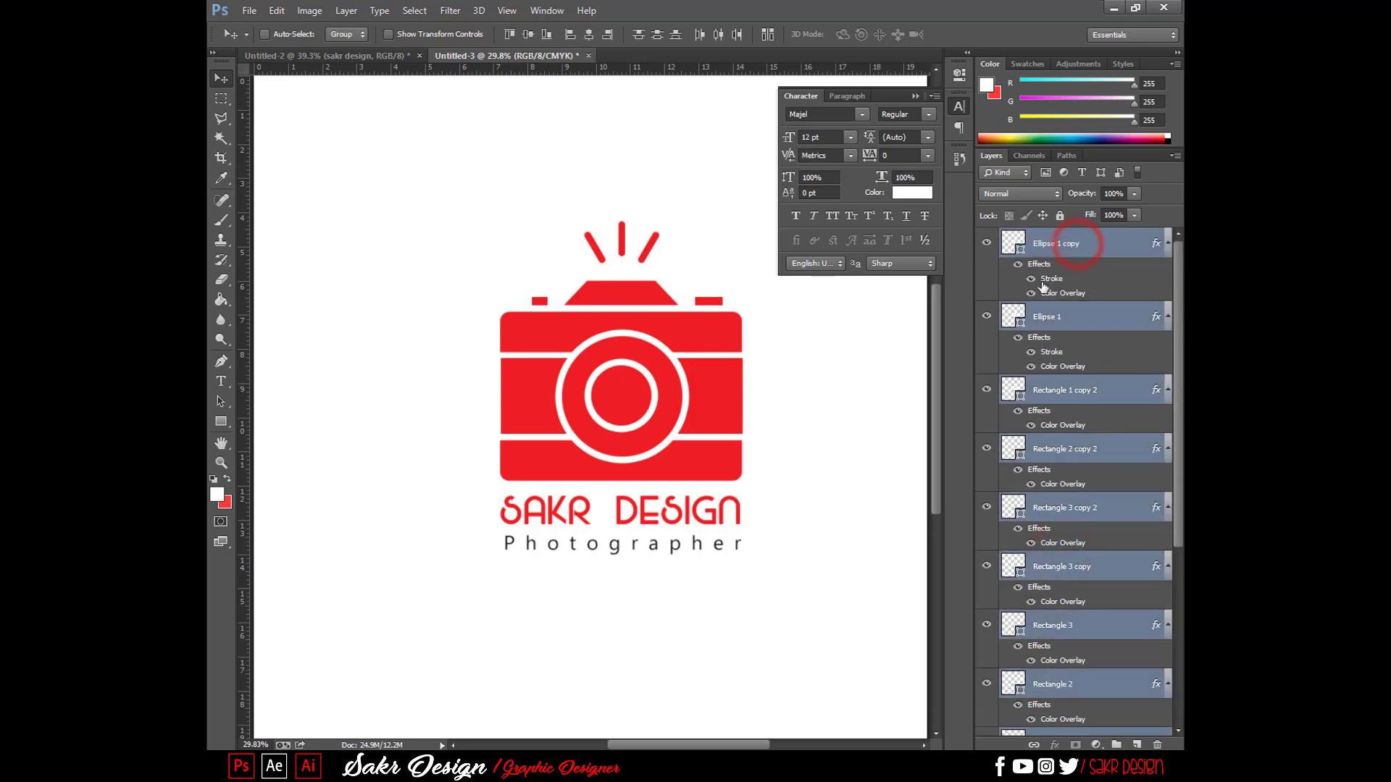
key(ctrl+e)
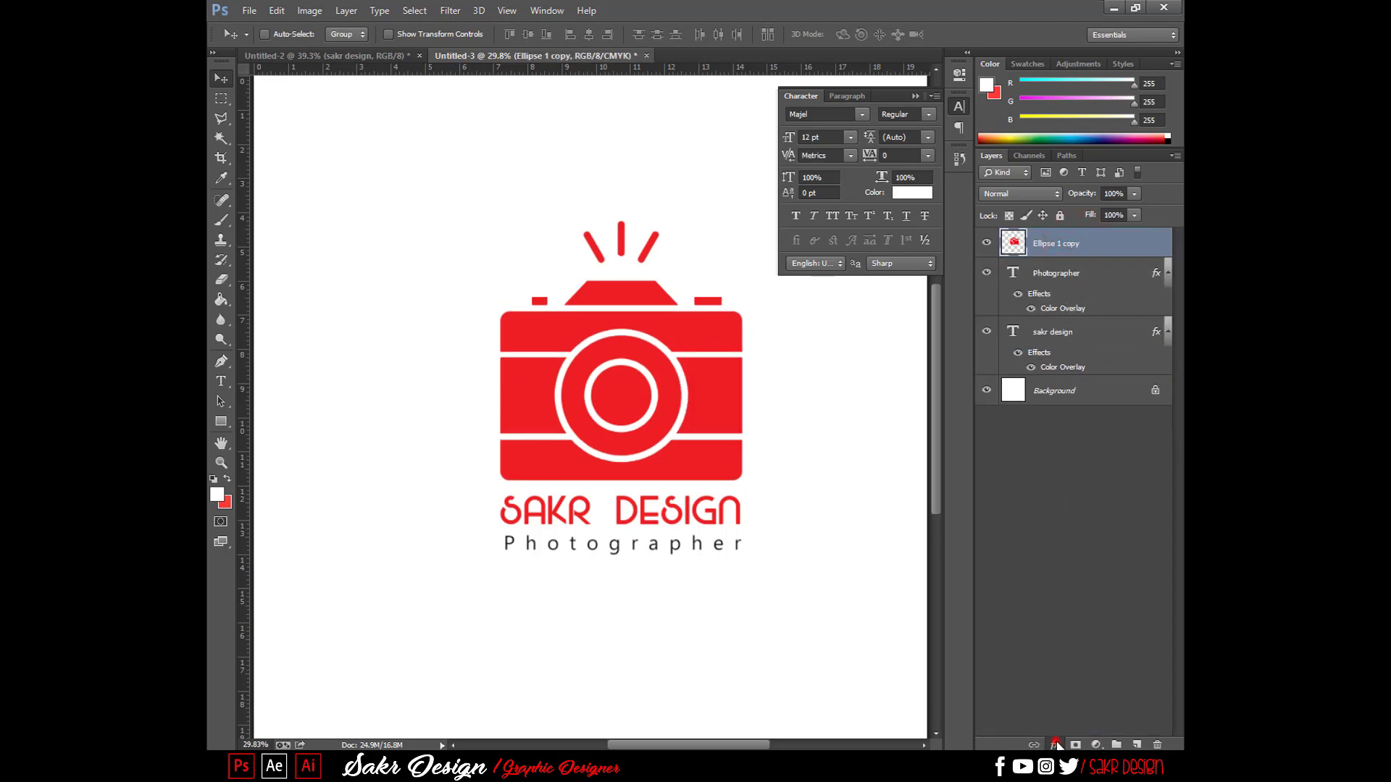
click(1056, 744)
click(1054, 680)
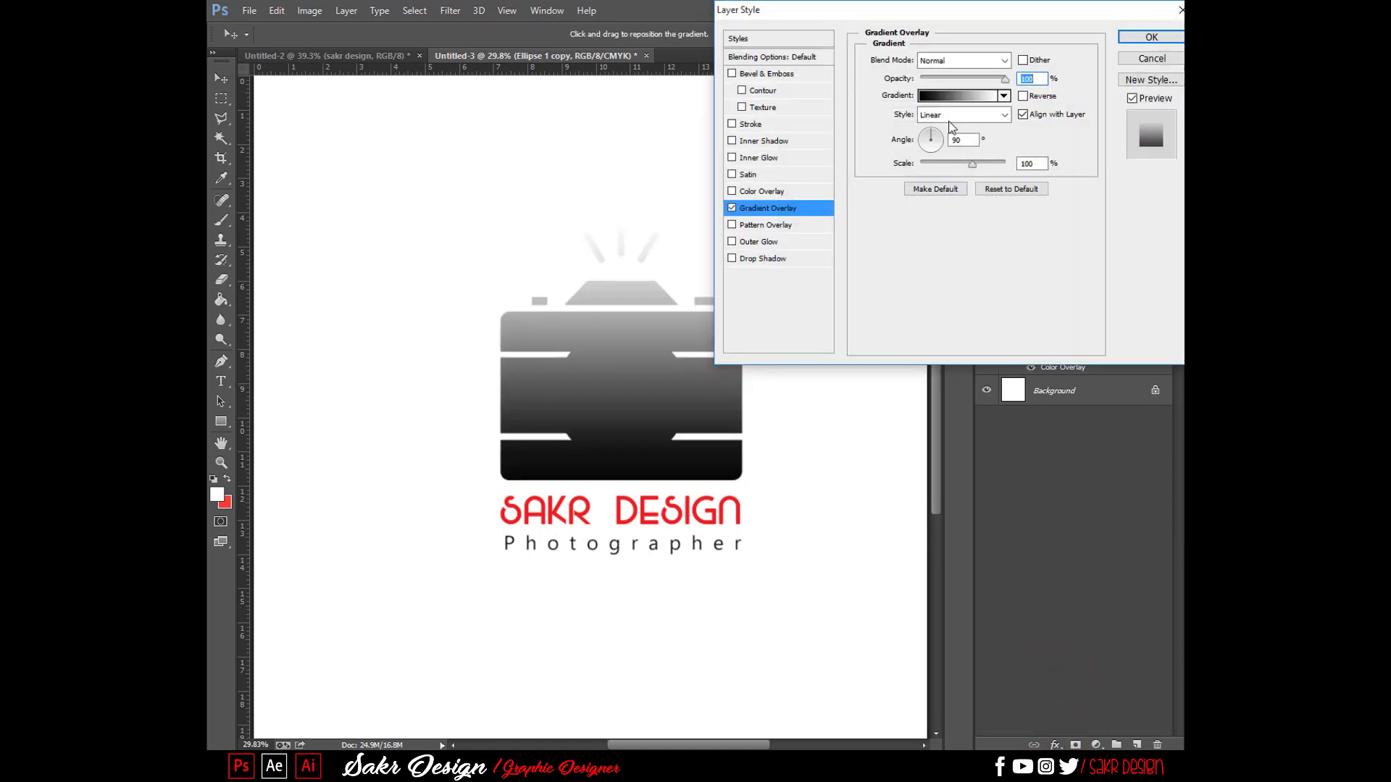
key(Escape)
- Select the white outer and inner lens rings with the Magic Wand, delete them from the merged camera layer, and deselect
click(221, 138)
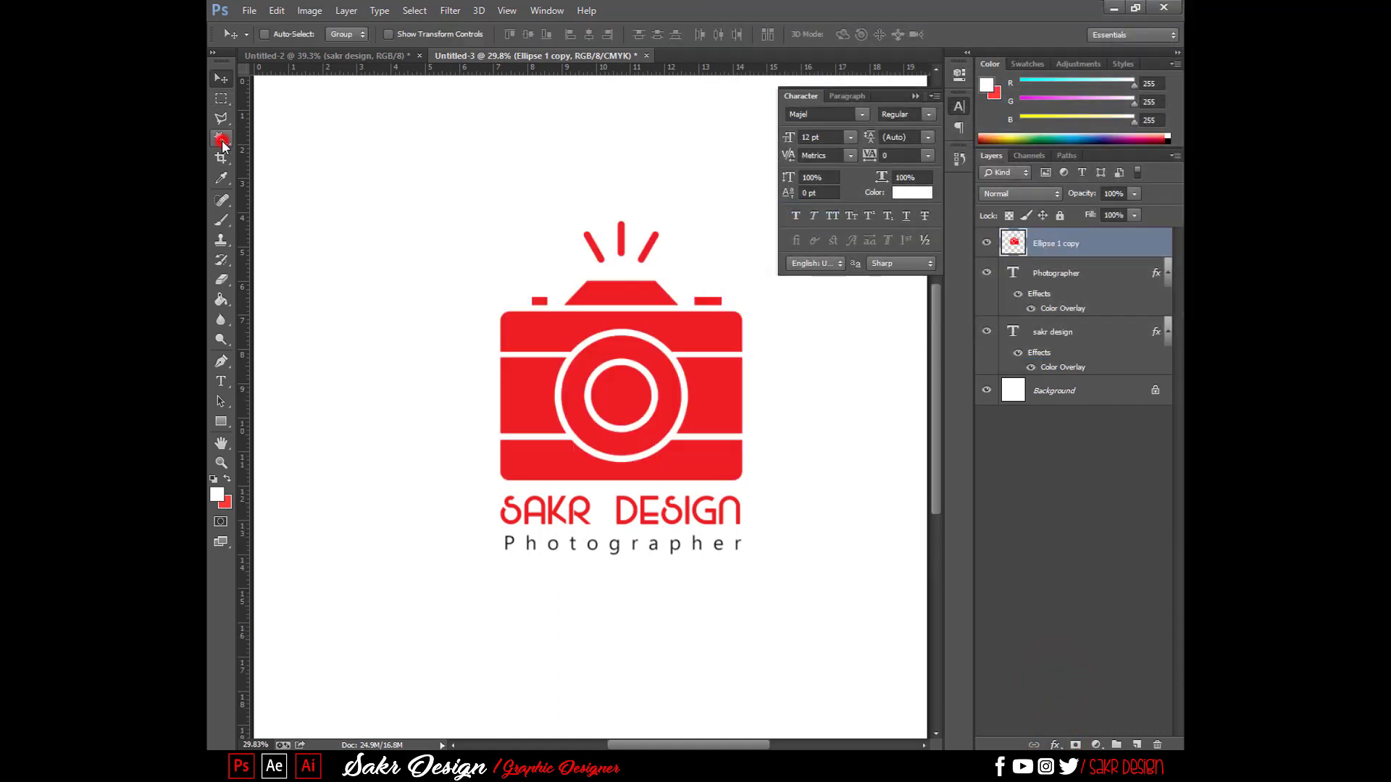
click(611, 327)
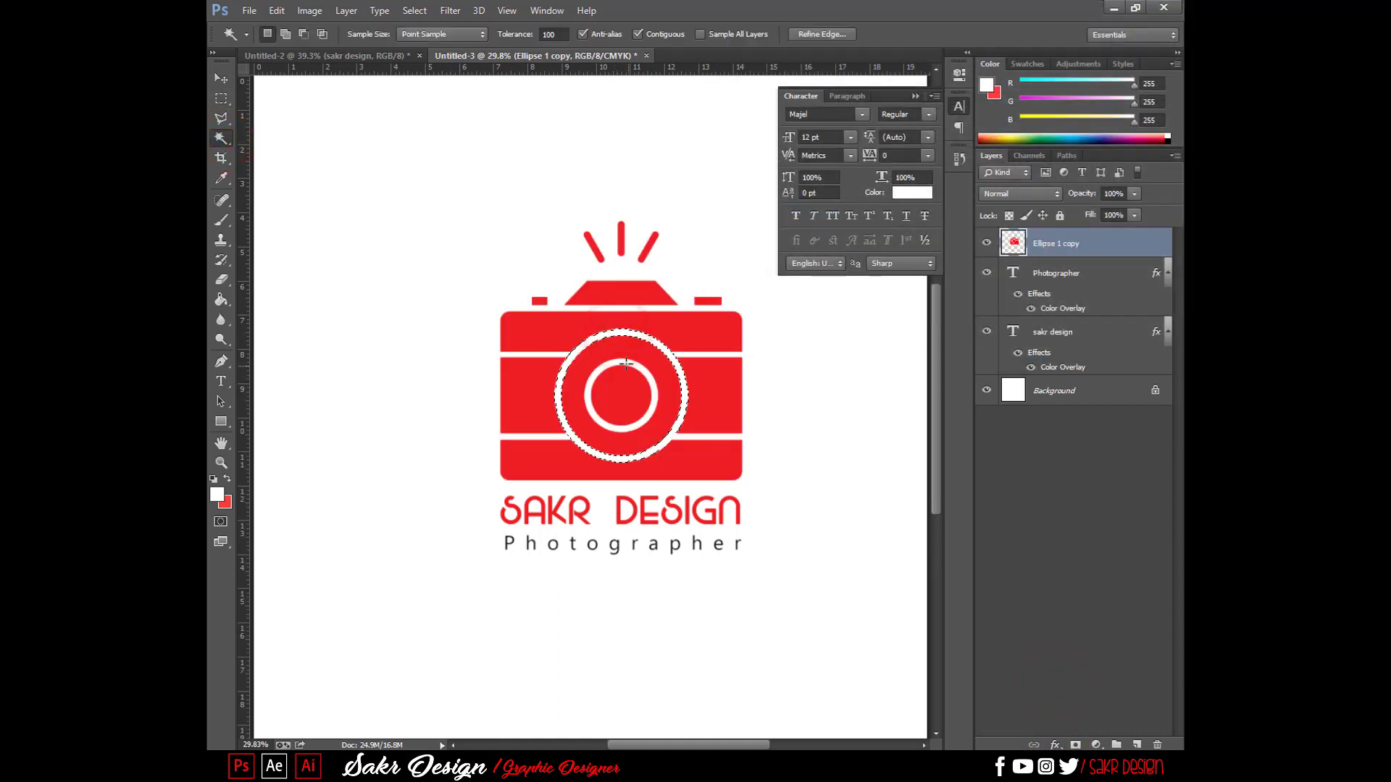
click(626, 364)
key(ctrl+d)
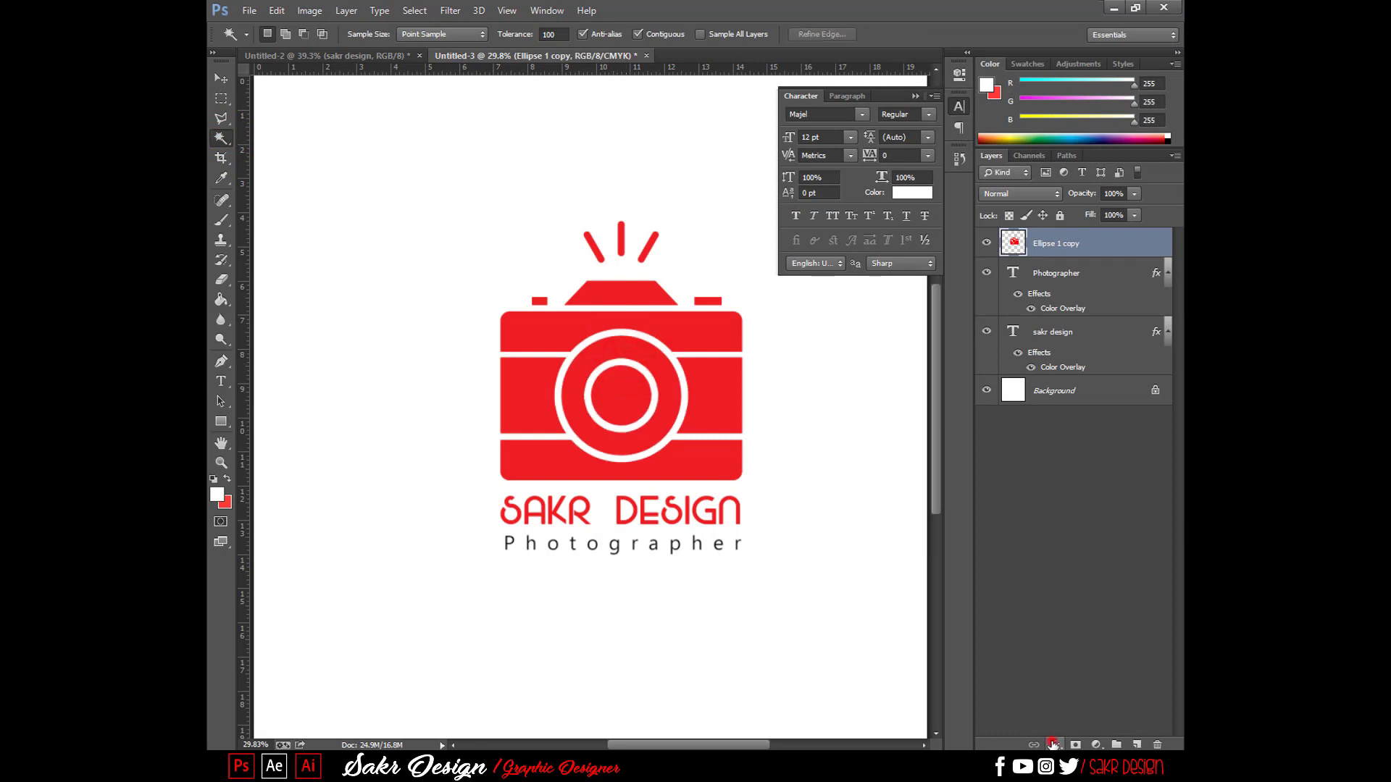
- Add a linear Gradient Overlay to the merged camera layer, turn it to run horizontally from right to left, and open its gradient for editing
click(1052, 744)
click(1051, 667)
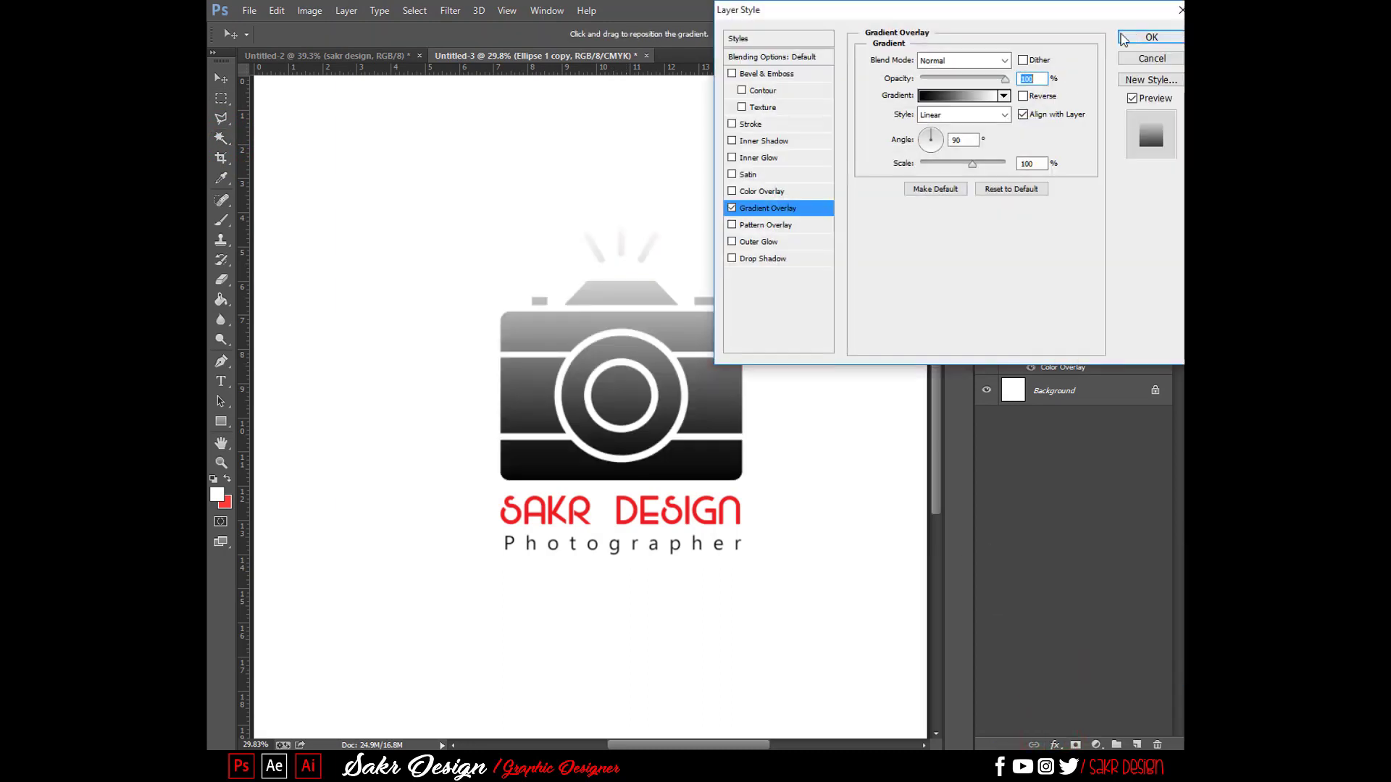
drag(942, 141, 915, 141)
click(958, 95)
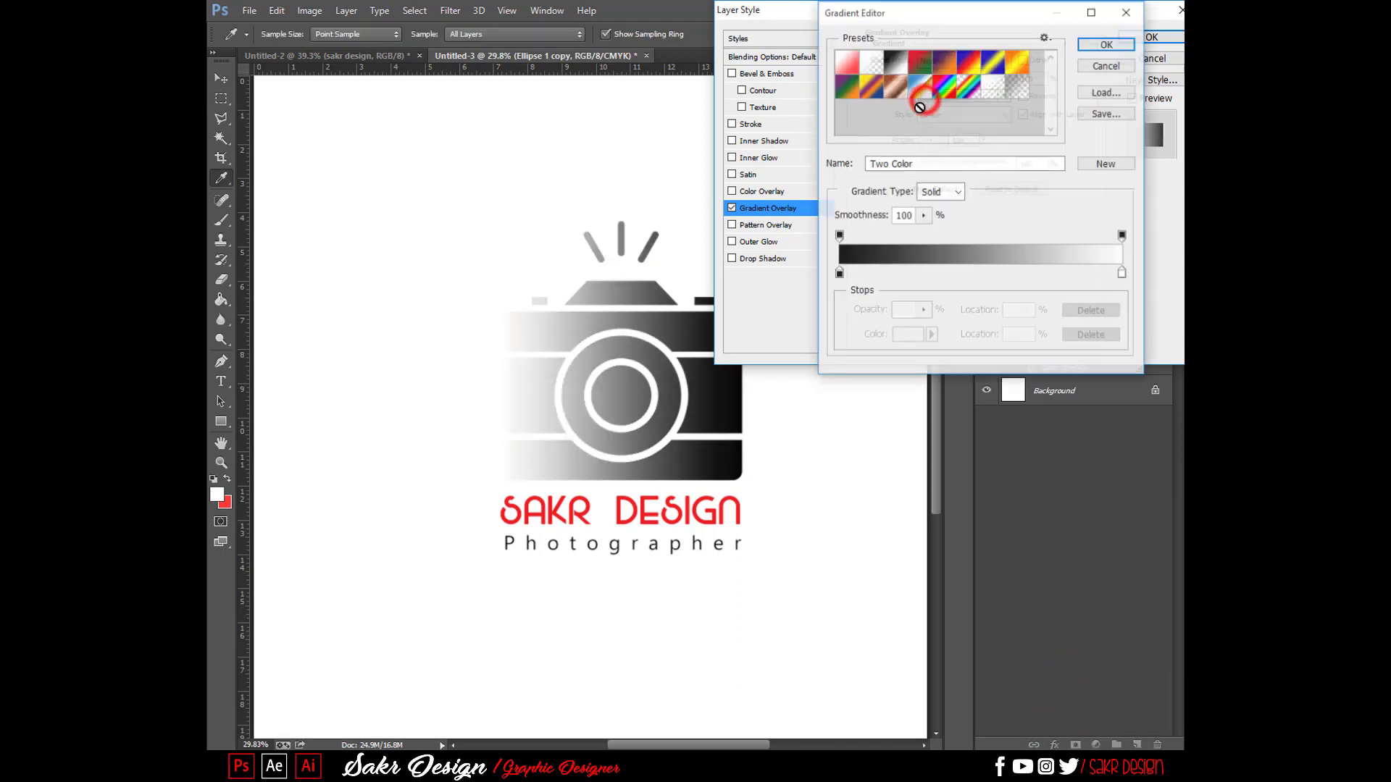
- Set the gradient's starting color stop at location 0% to a bright purple, about #9c00ff
click(839, 274)
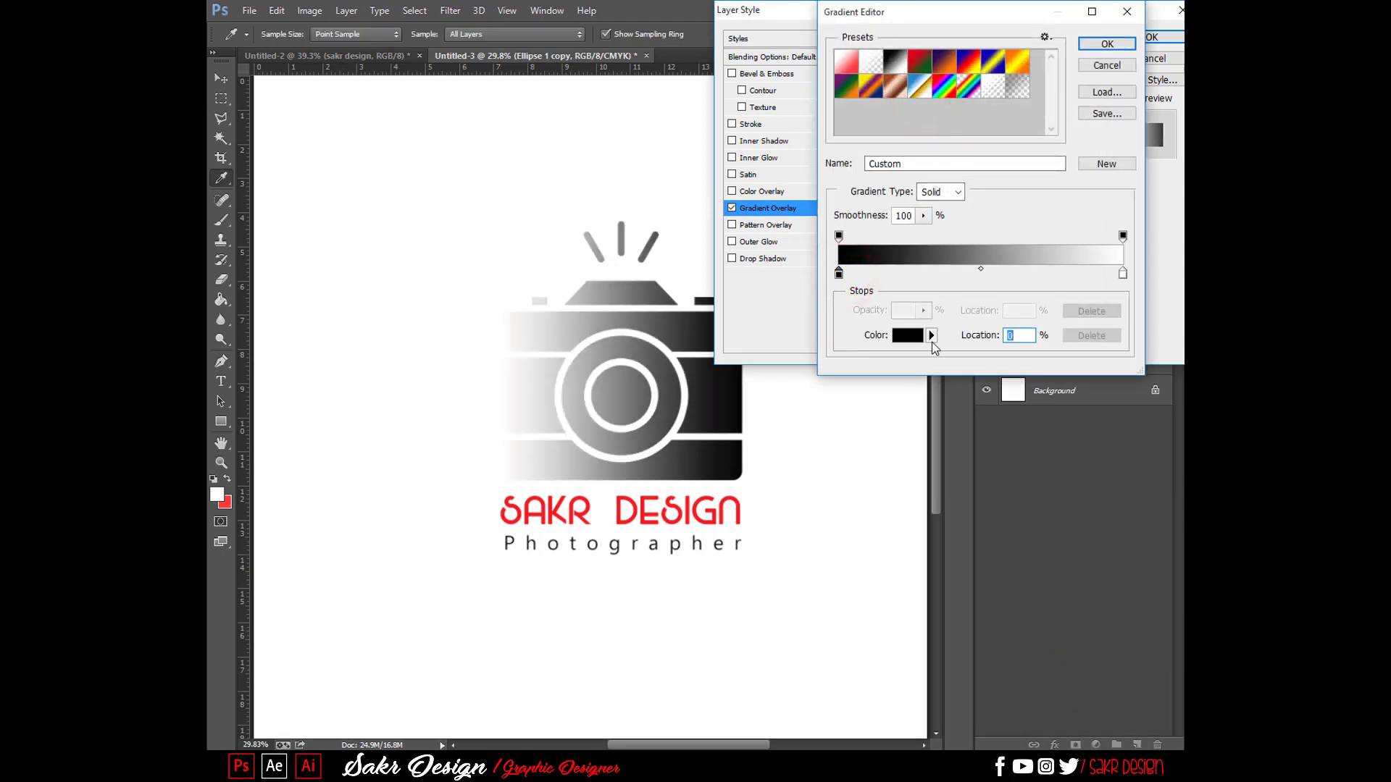
click(918, 336)
click(941, 510)
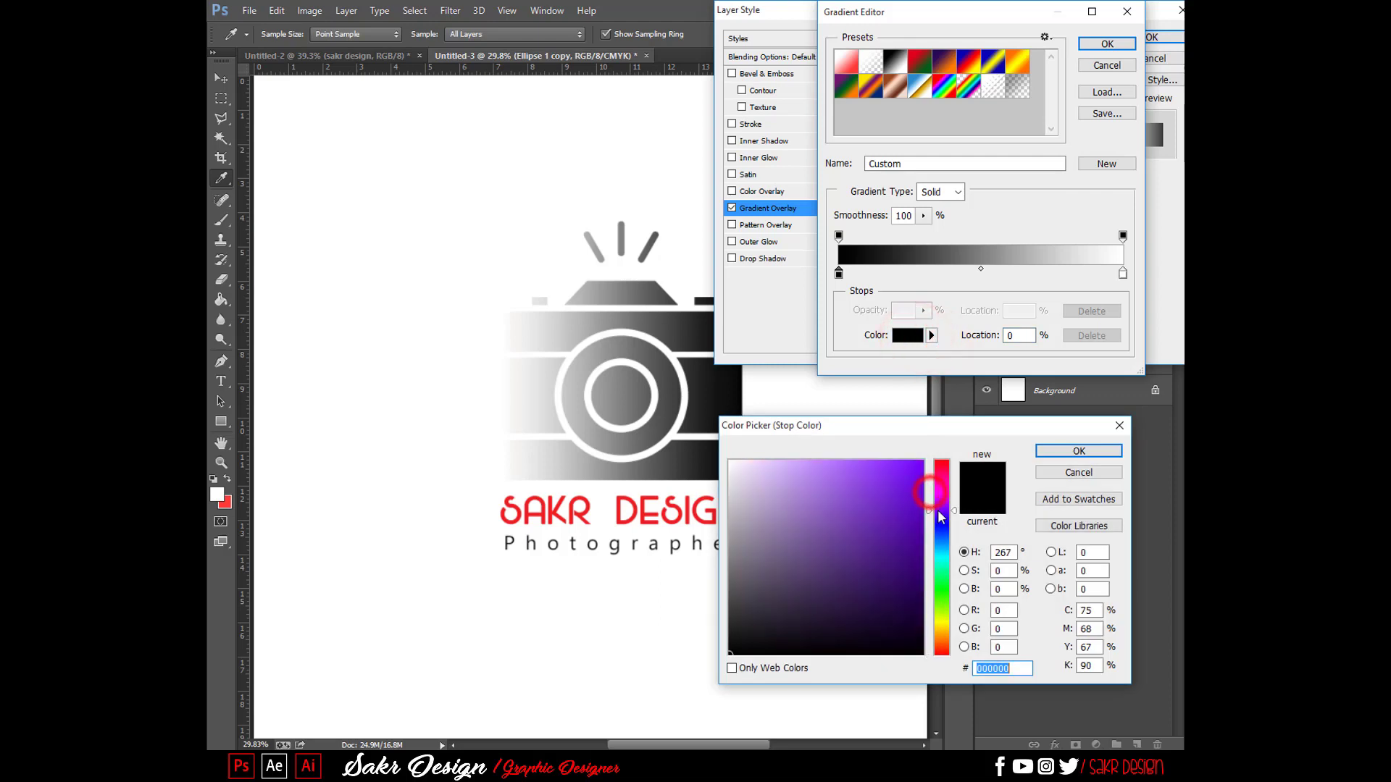
drag(909, 472, 923, 460)
drag(942, 510, 945, 501)
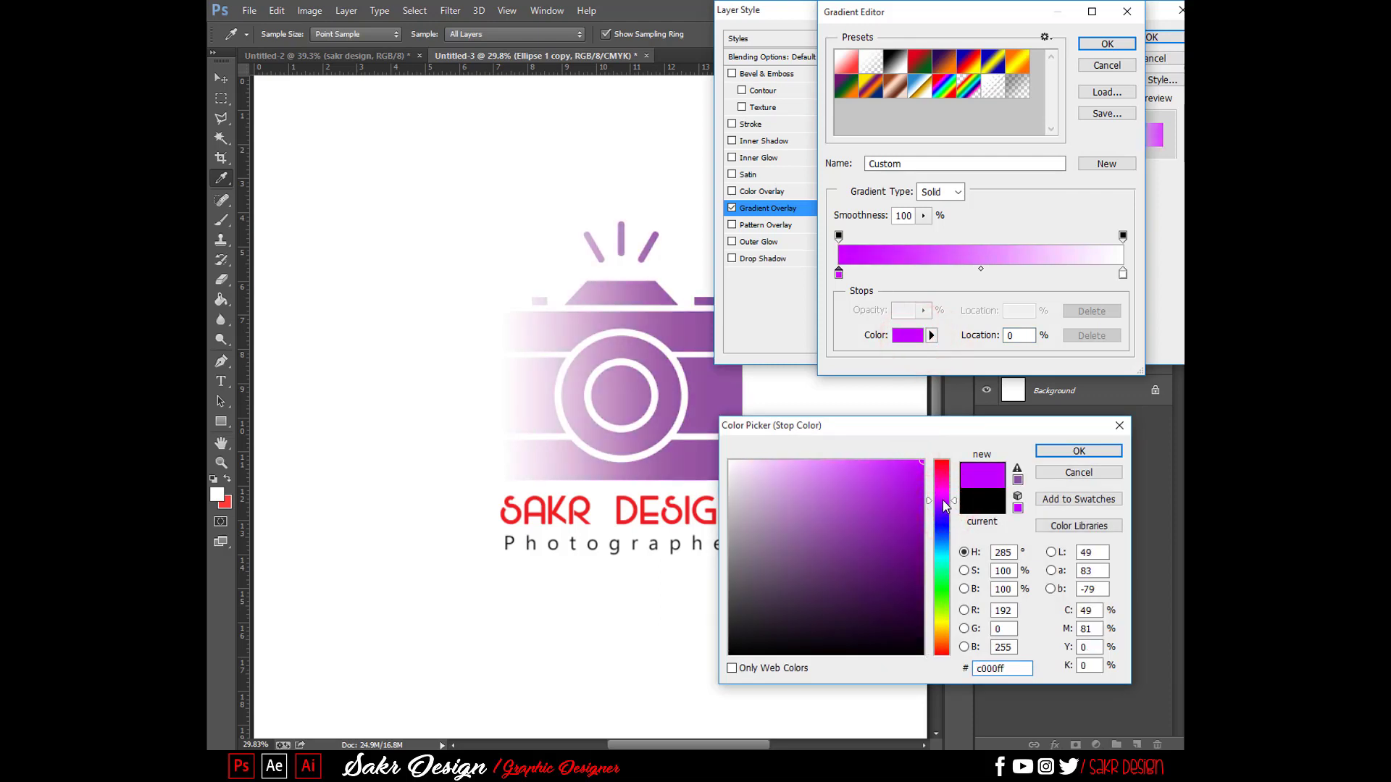
drag(945, 501, 944, 509)
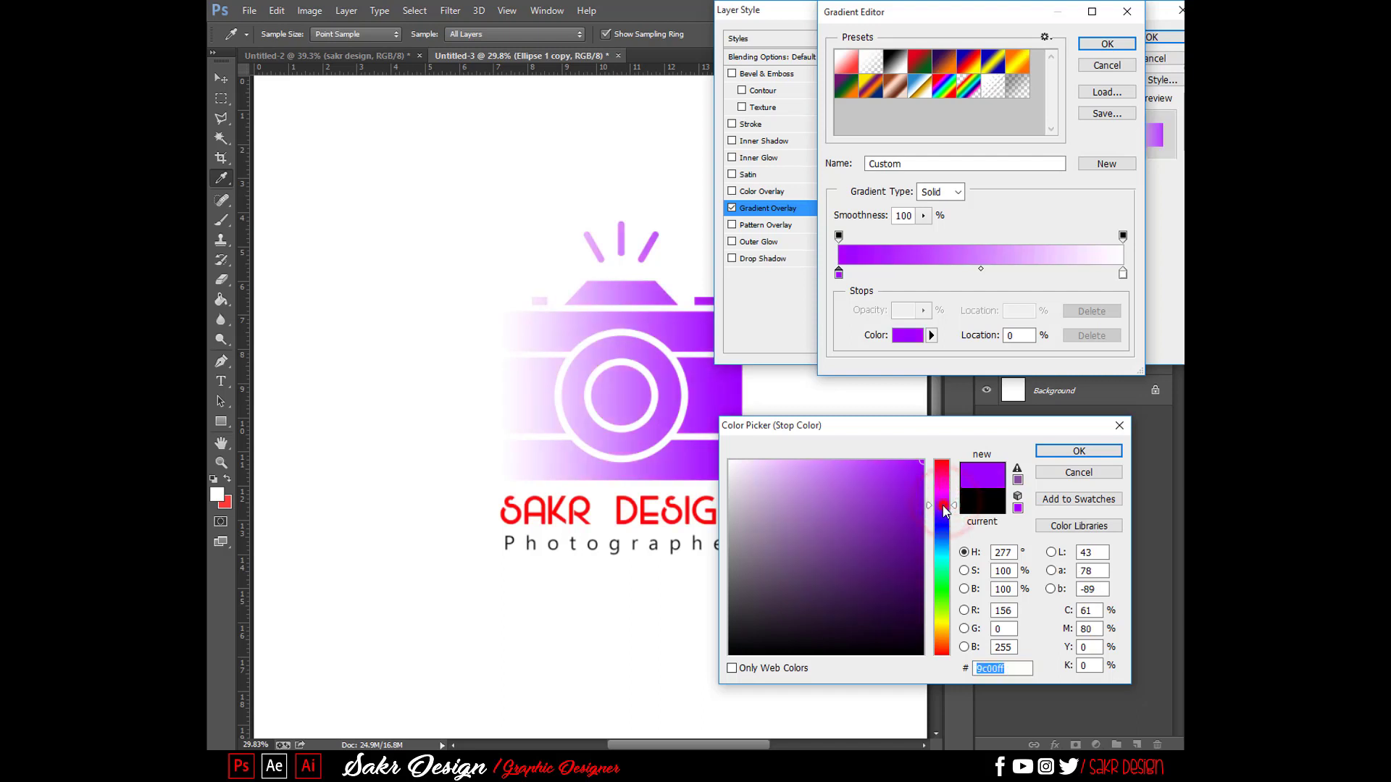
key(Return)
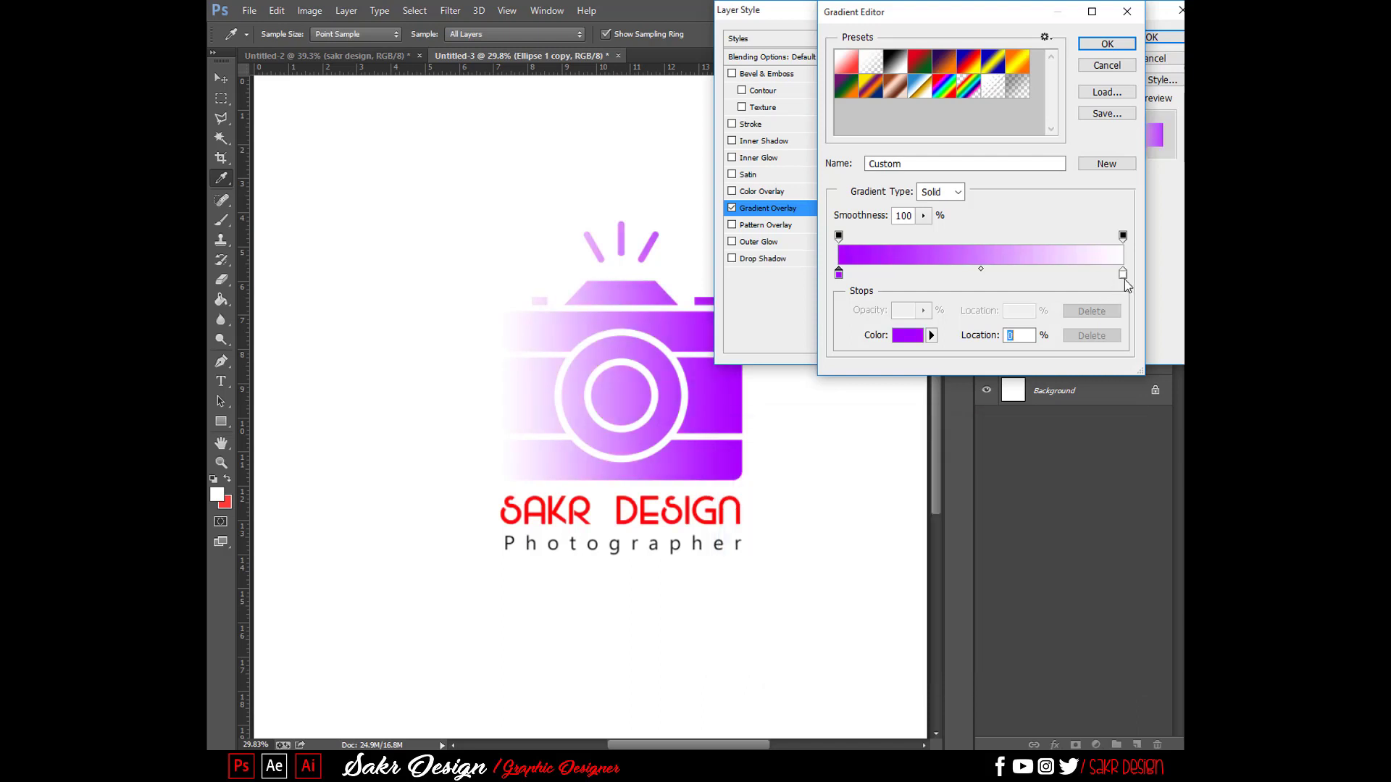
- Set the gradient's end color stop at location 100% to a deep violet and apply the Gradient Overlay to the camera layer
click(1122, 274)
click(910, 335)
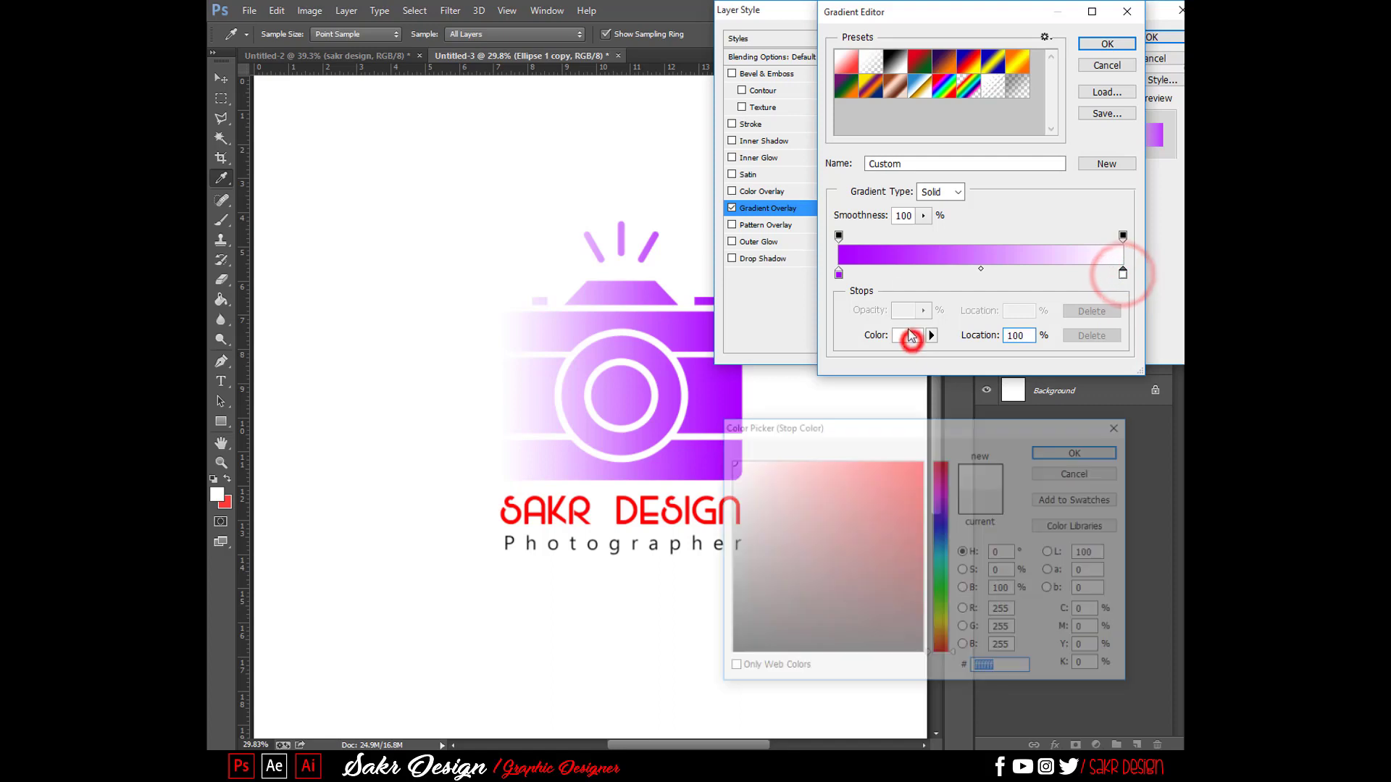
click(942, 510)
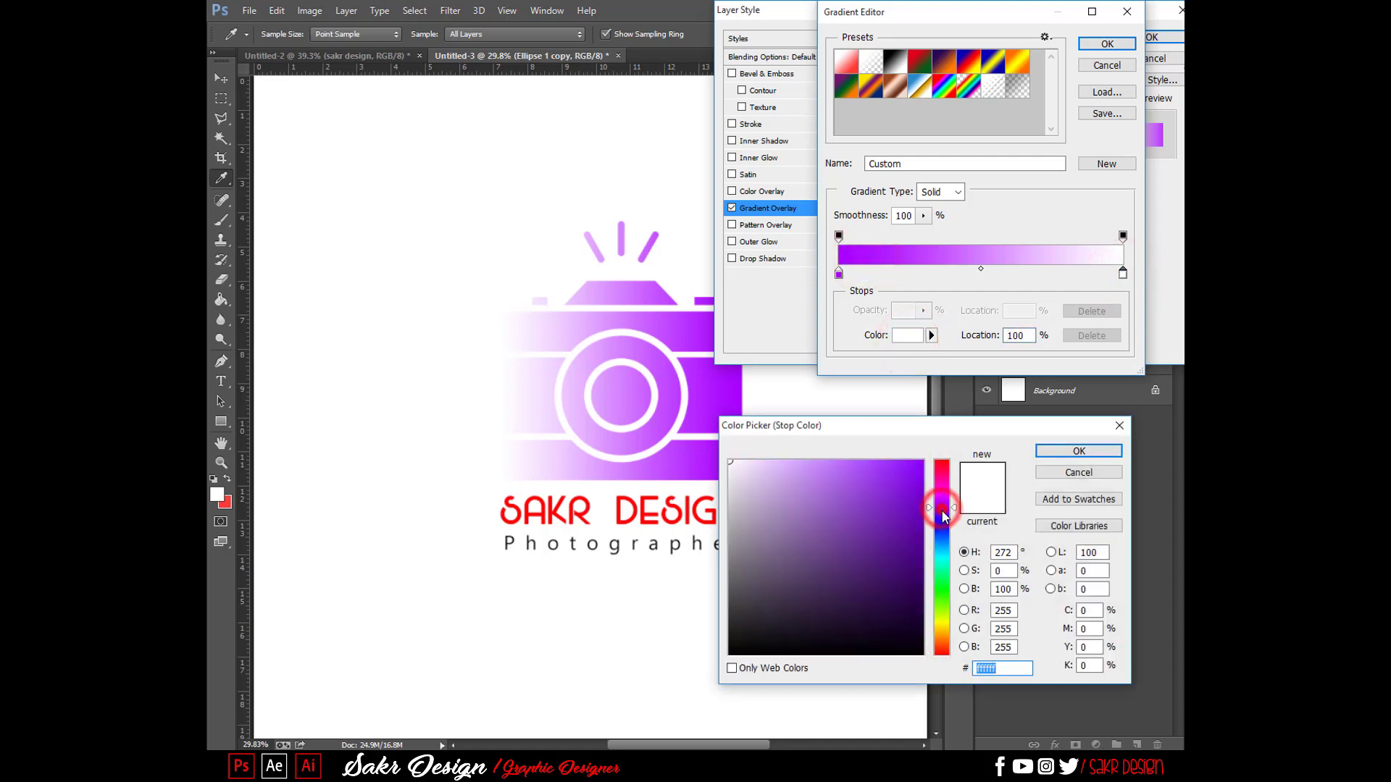
drag(944, 516, 943, 520)
drag(879, 460, 926, 459)
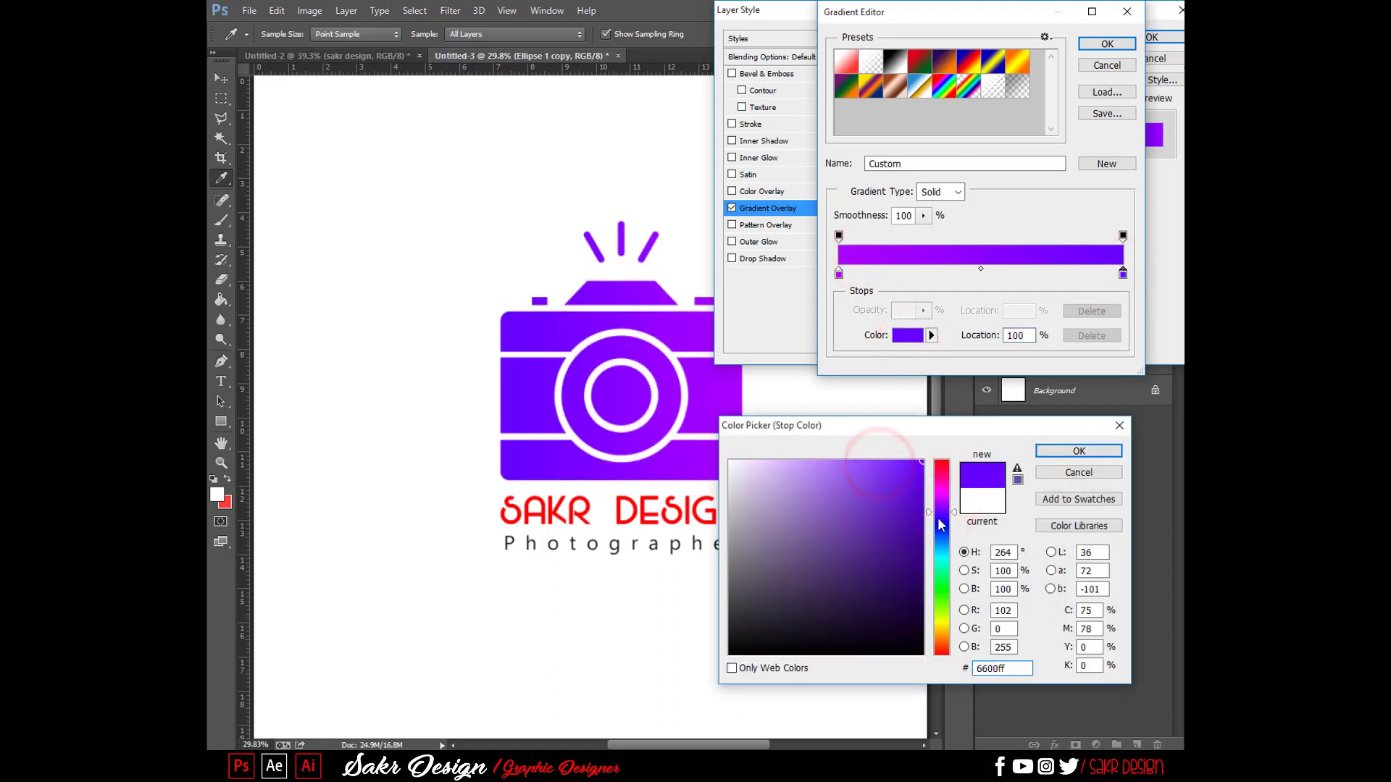
mouse_move(944, 524)
mouse_down()
mouse_move(889, 491)
mouse_move(927, 492)
mouse_move(941, 511)
mouse_up()
key(Return)
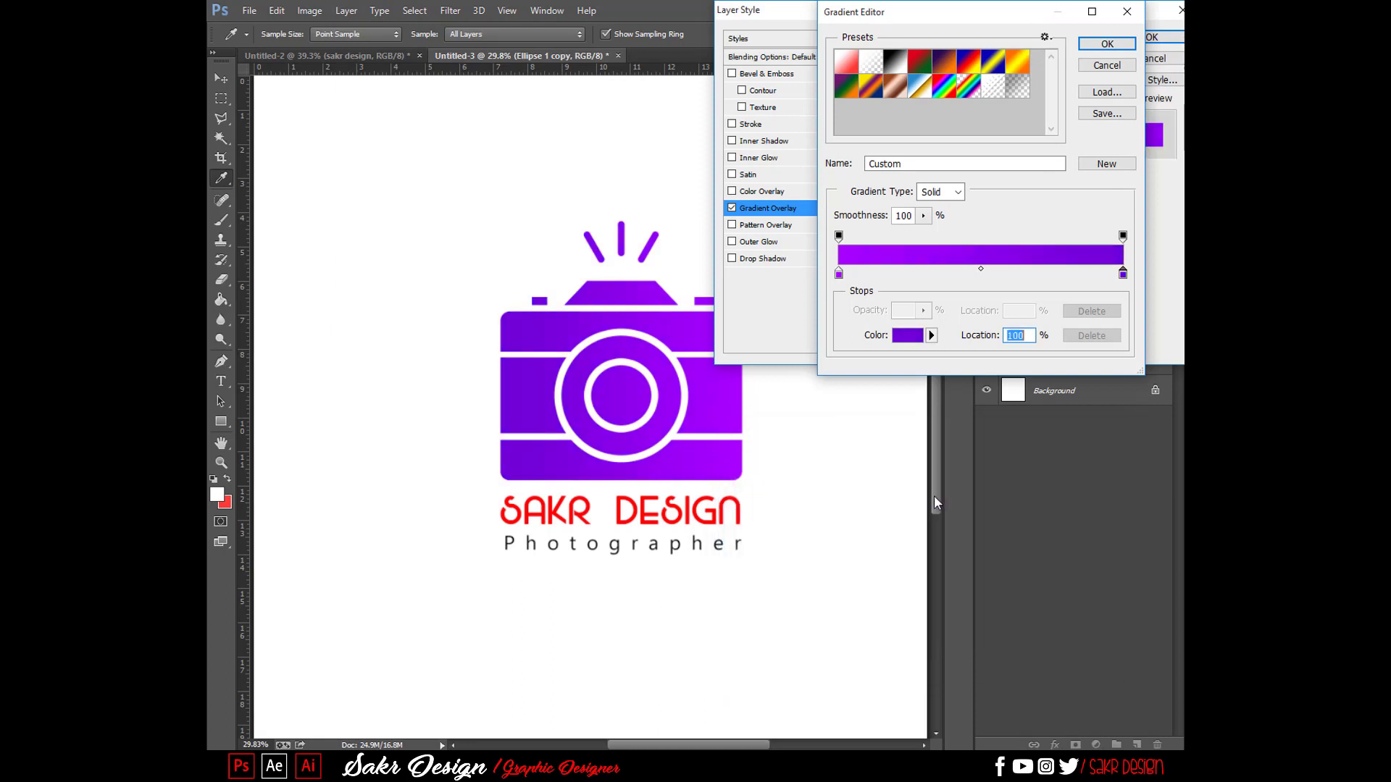
key(Return)
key(Return)
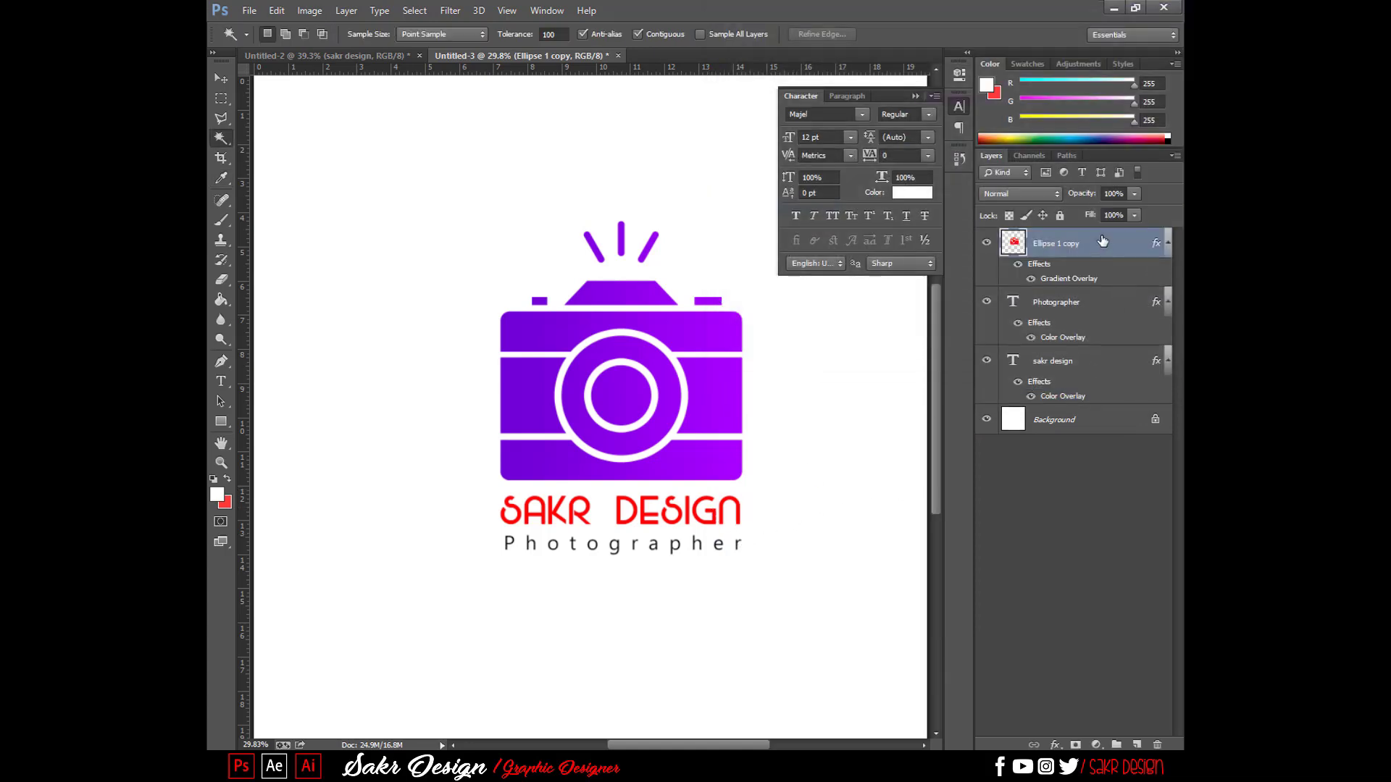
- Copy the camera layer's style and paste it onto the sakr design text layer
right_click(1108, 245)
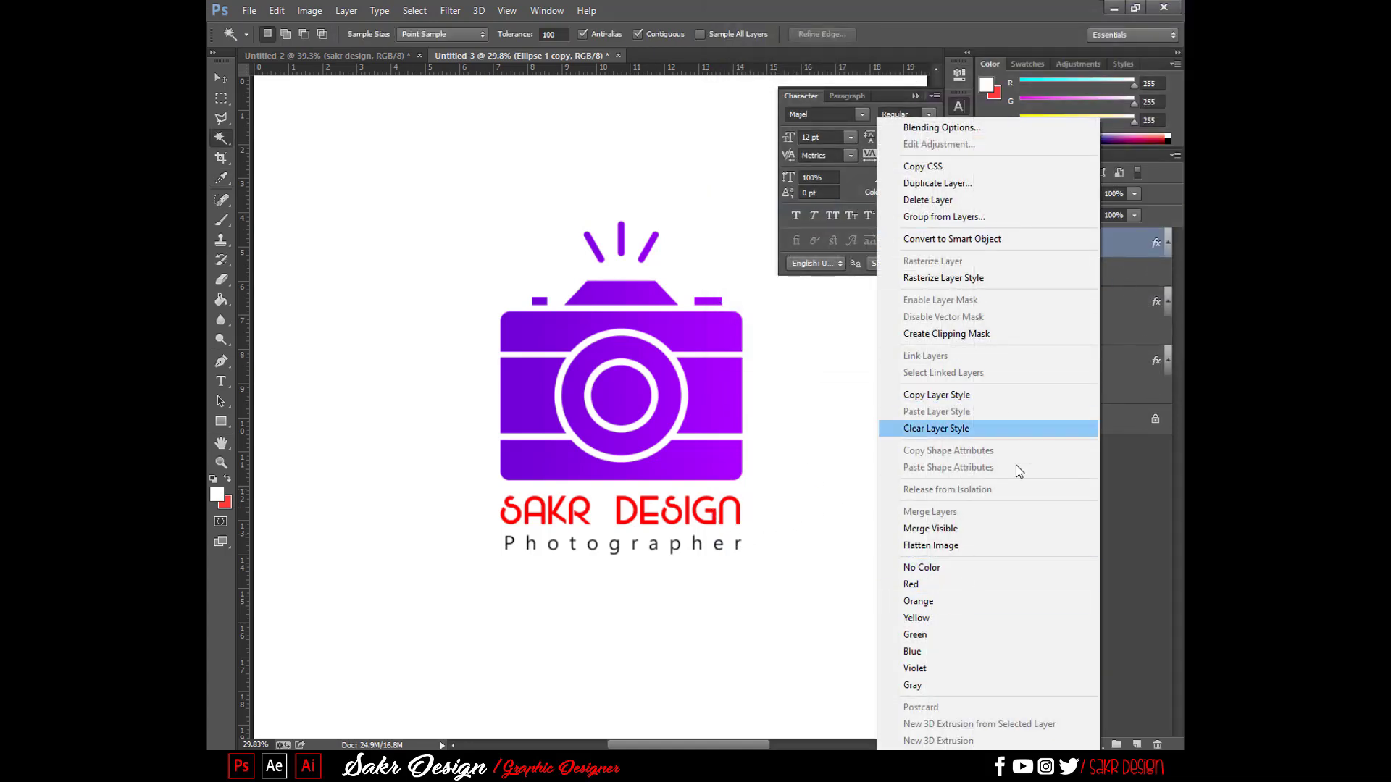
click(947, 395)
right_click(1114, 360)
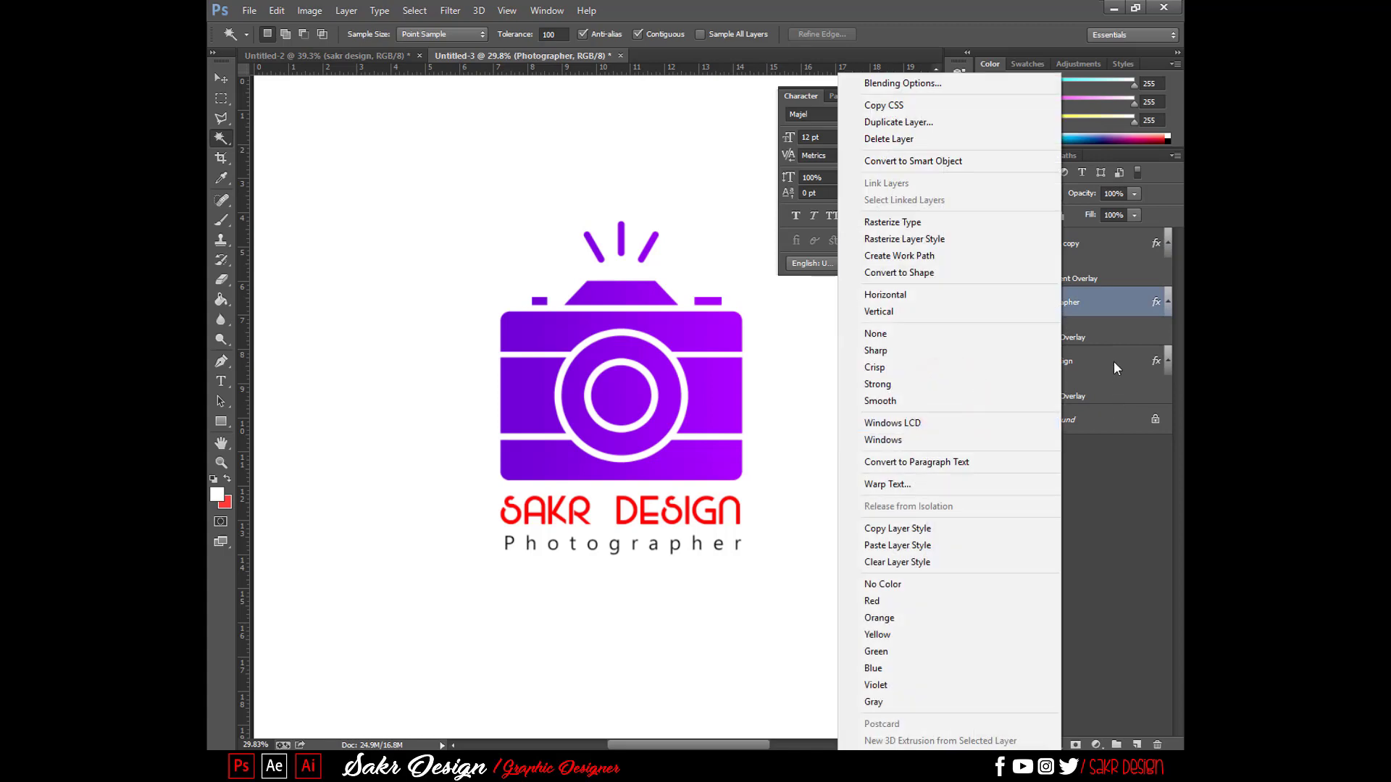
click(944, 549)
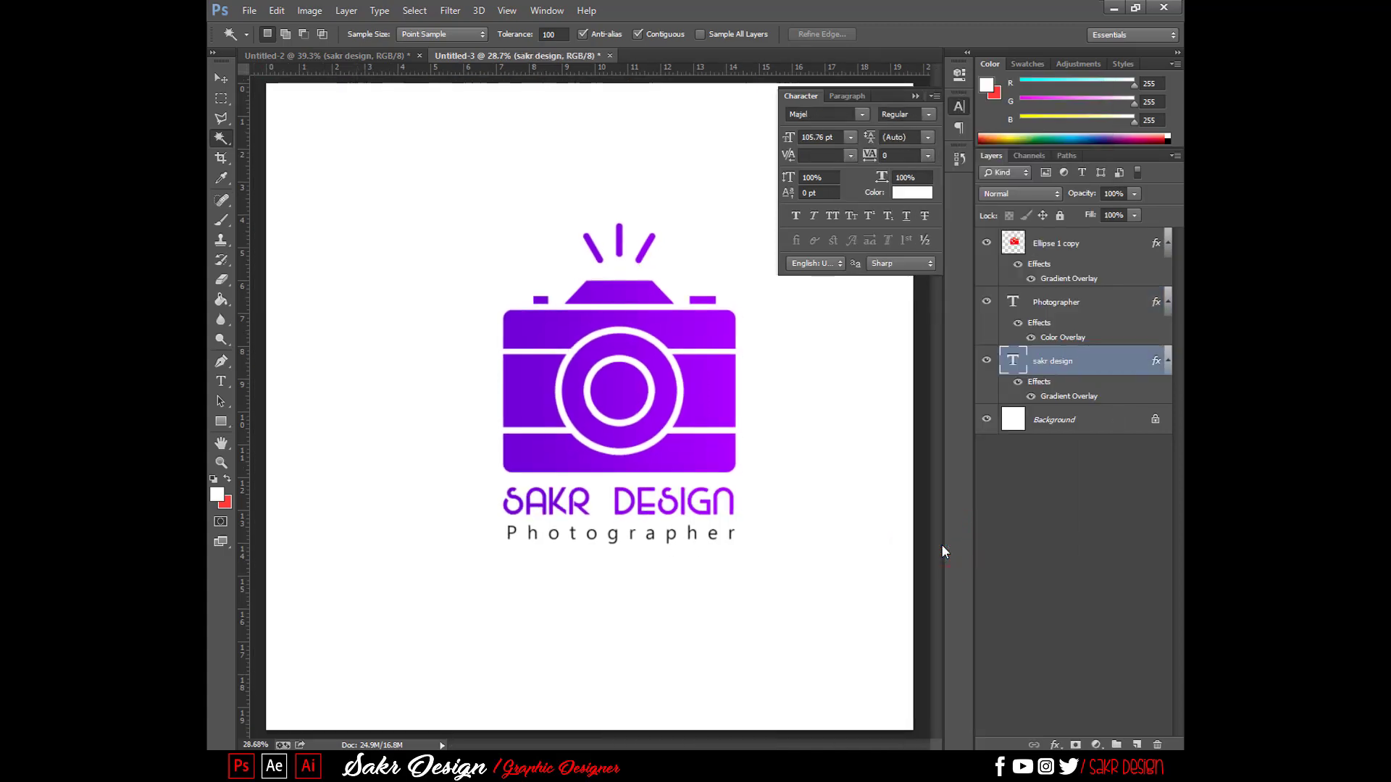
- Select the camera, Photographer and sakr design layers together and move the whole logo slightly left to the horizontal center of the canvas
key(ctrl+minus)
key(ctrl+minus)
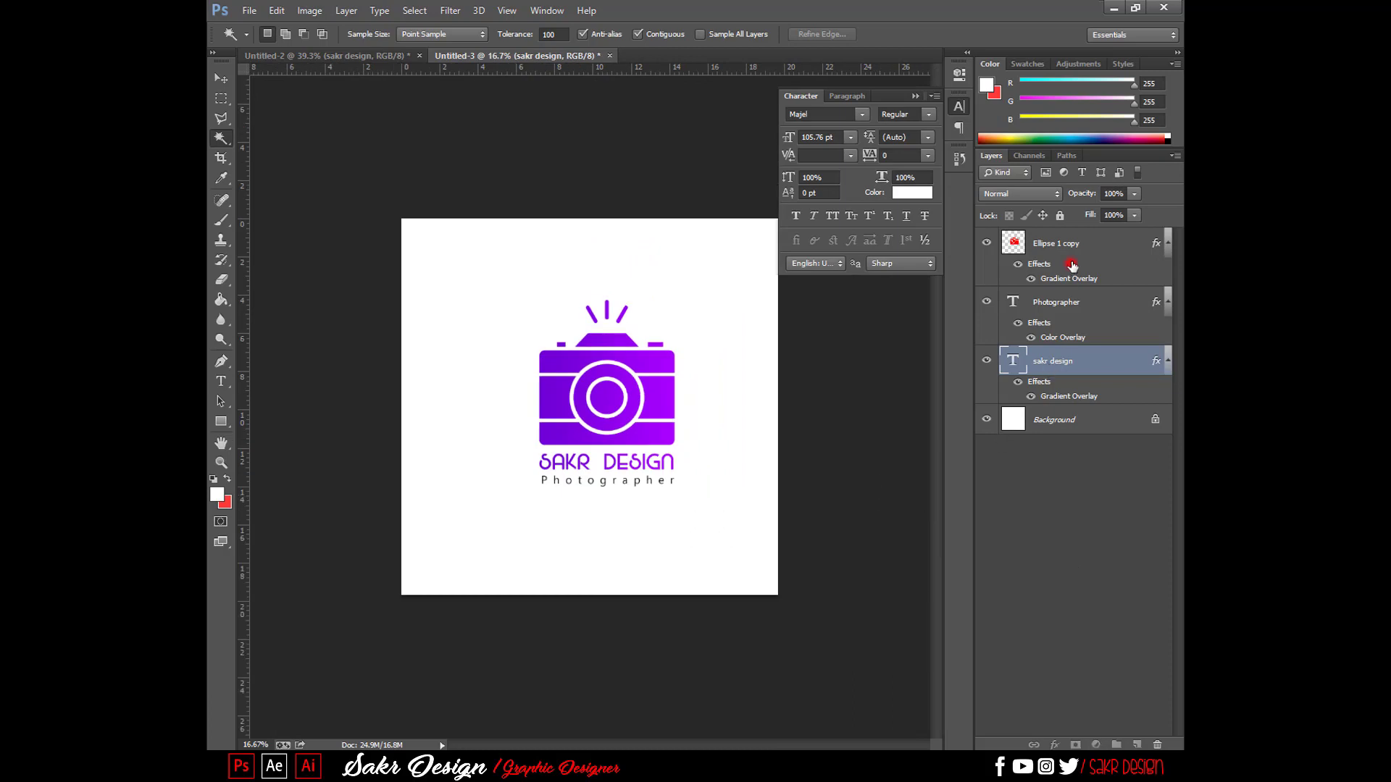
shift+click(1072, 266)
key(v)
drag(717, 375, 701, 380)
scroll(701, 379, up, 2)
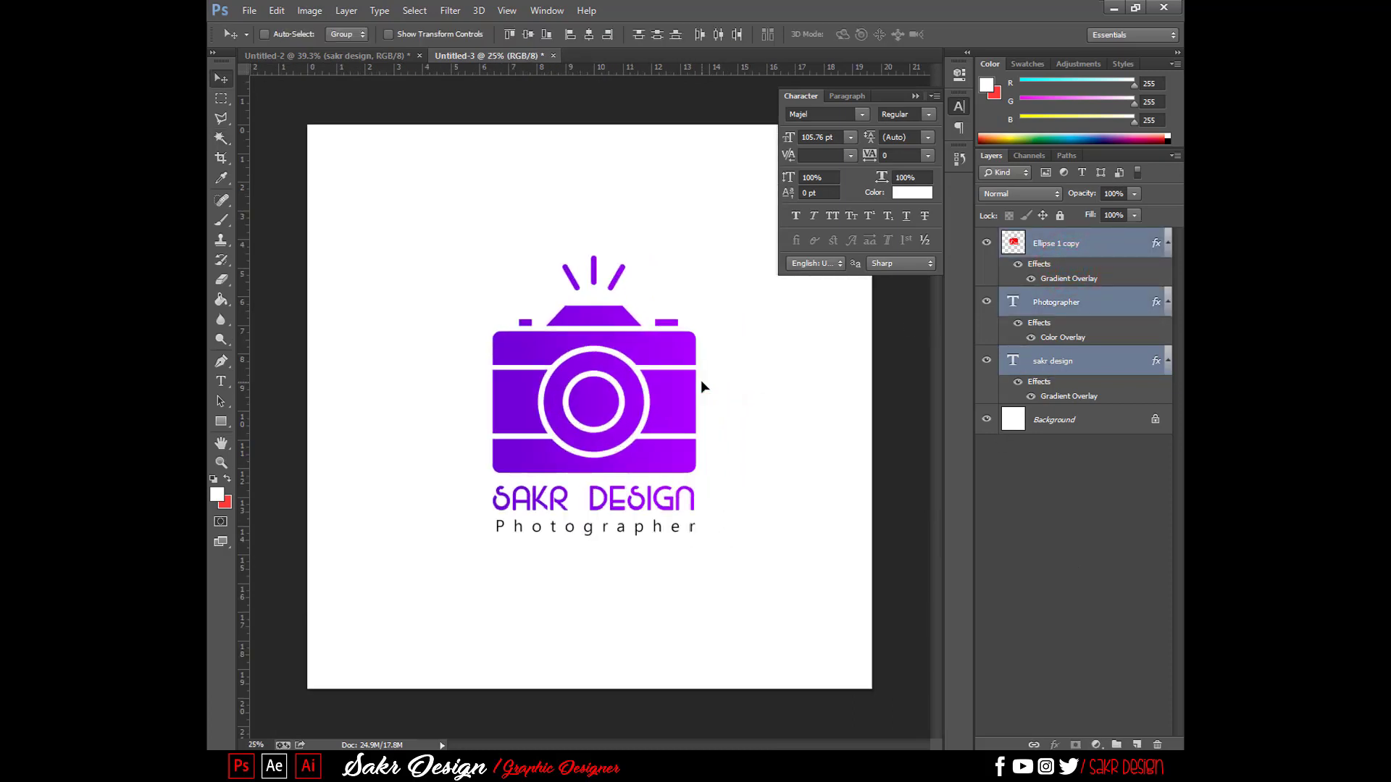